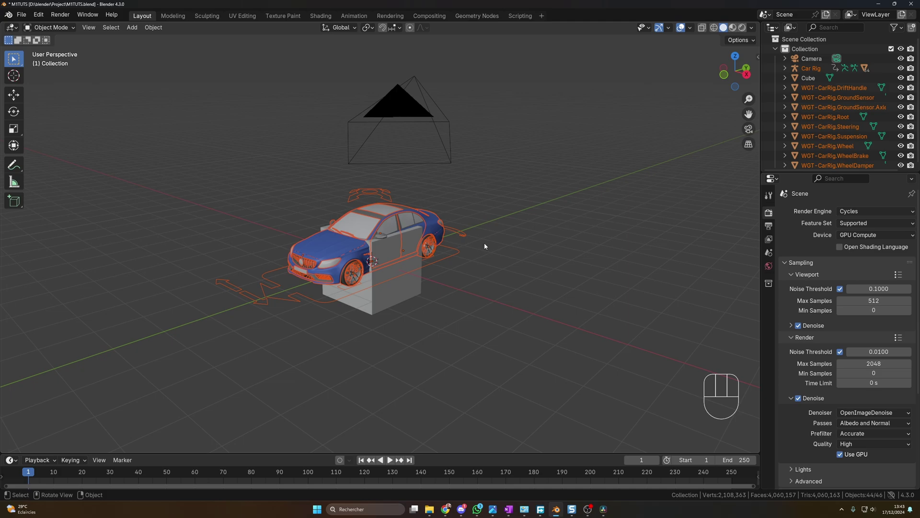
- Move the selected car and rig objects into a new collection named MainCar
key(m)
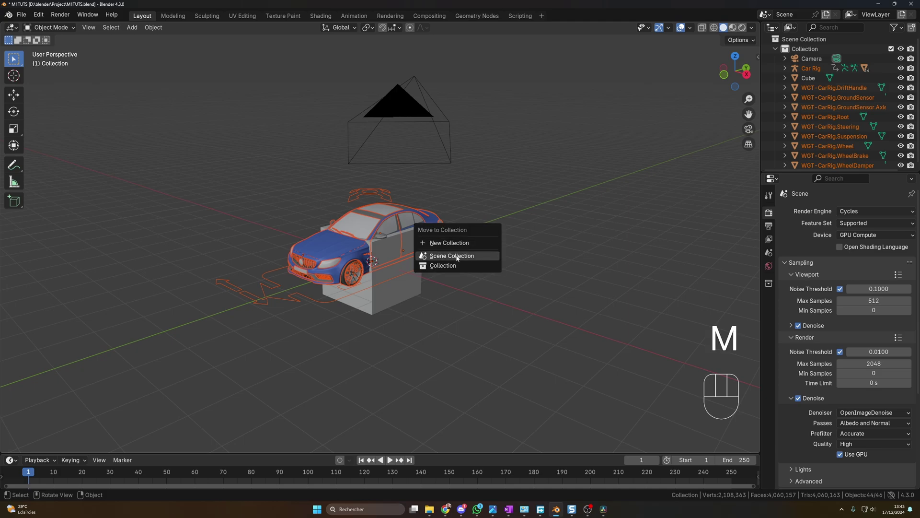
click(450, 243)
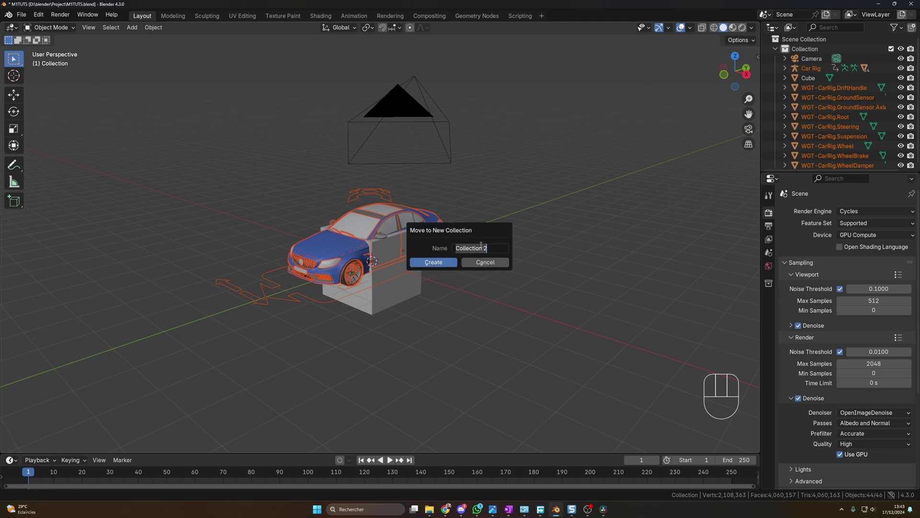
text(Car)
key(Home)
text(Main)
click(433, 262)
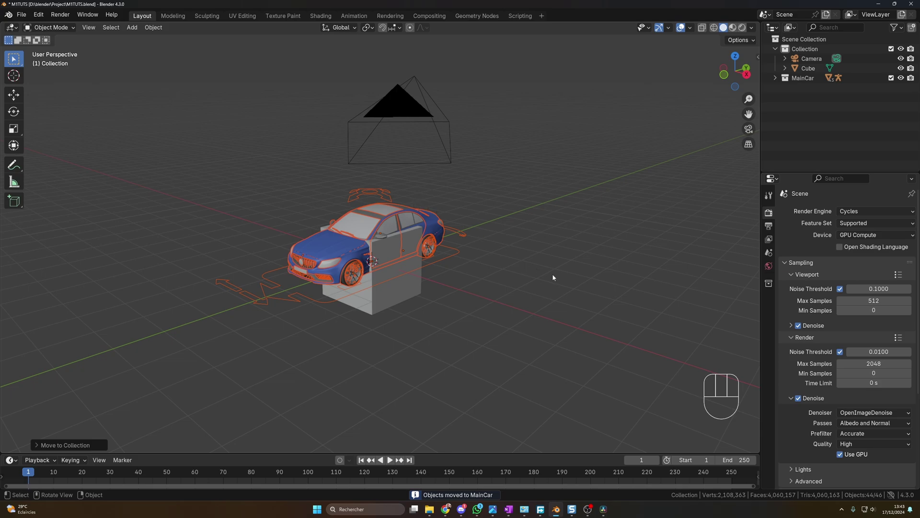
- Delete the default cube overlapping the car
click(388, 239)
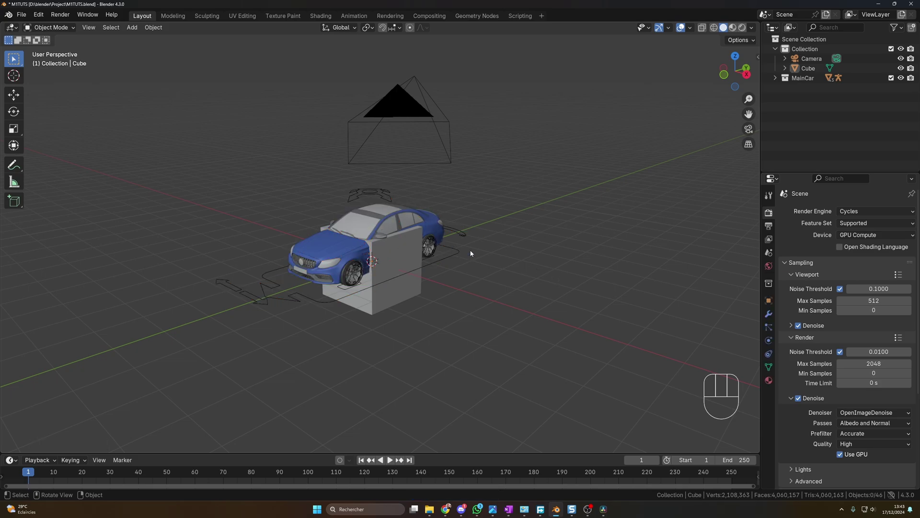
click(408, 293)
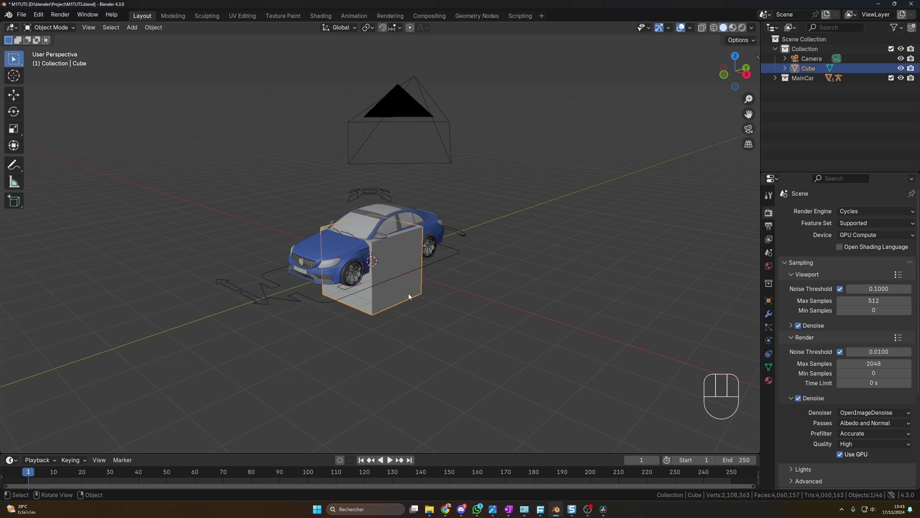
key(Delete)
middle_drag(411, 298, 396, 259)
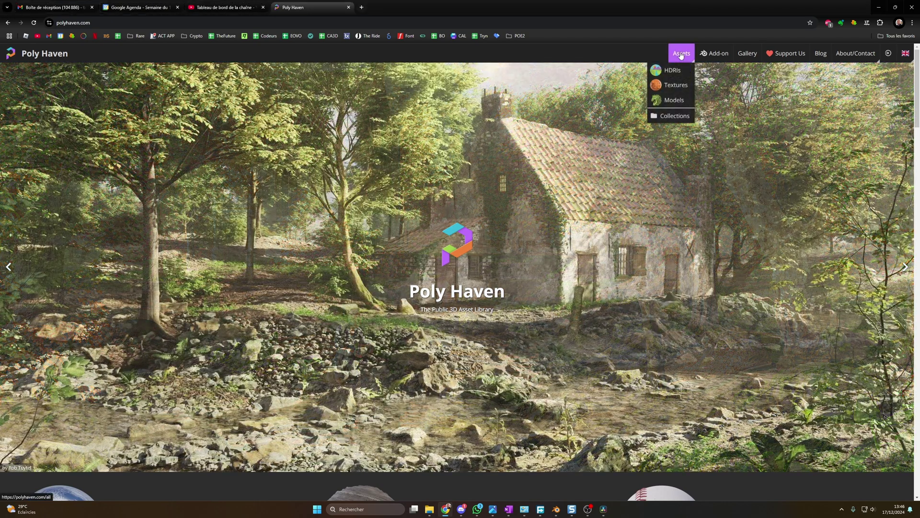
- Switch to Poly Haven in the browser, search the HDRIs for "rooftop" and download the Rooftop Day HDRI as EXR
click(682, 53)
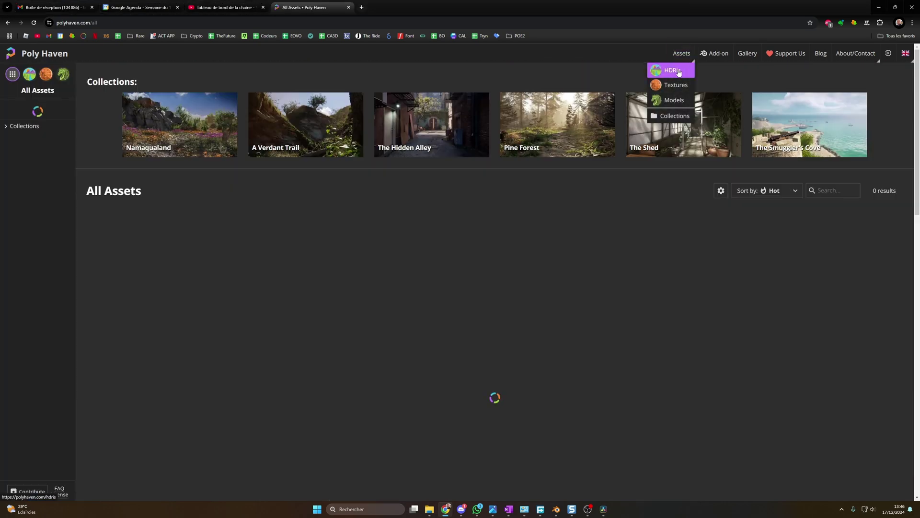
click(673, 70)
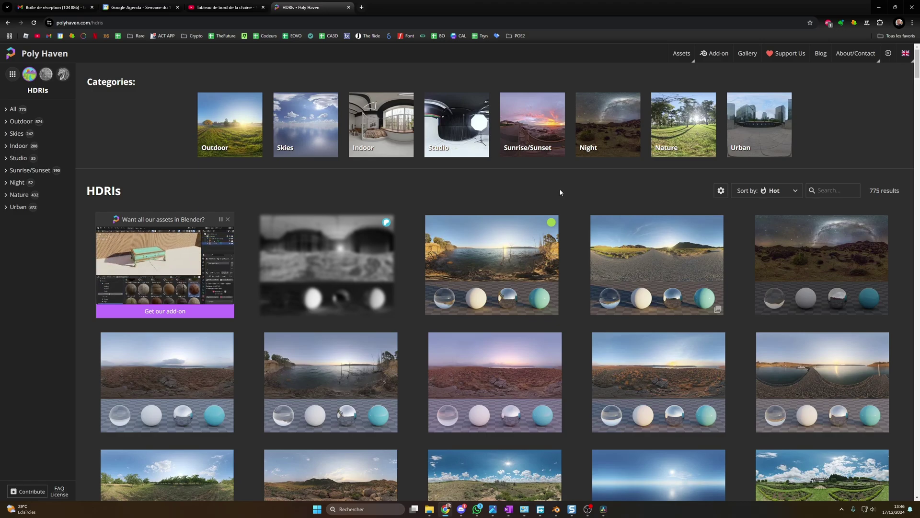
click(827, 192)
text(rooftop)
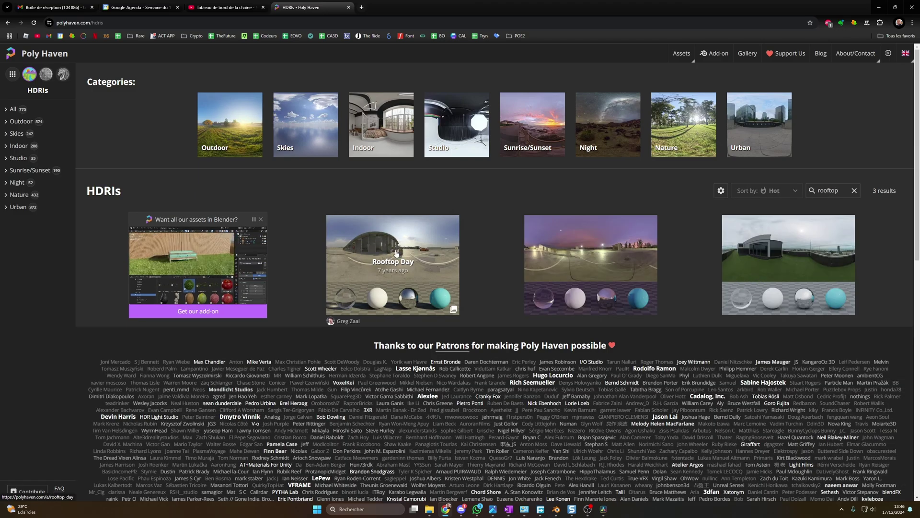
click(398, 252)
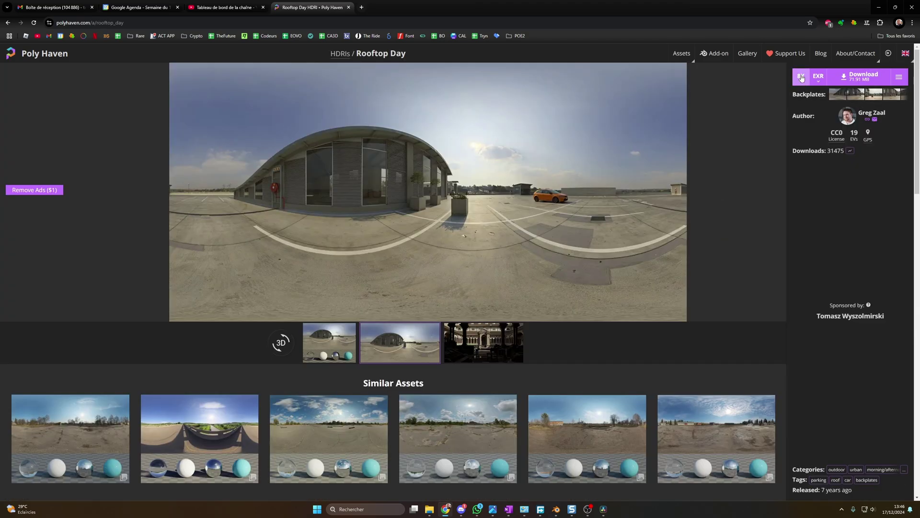
click(863, 75)
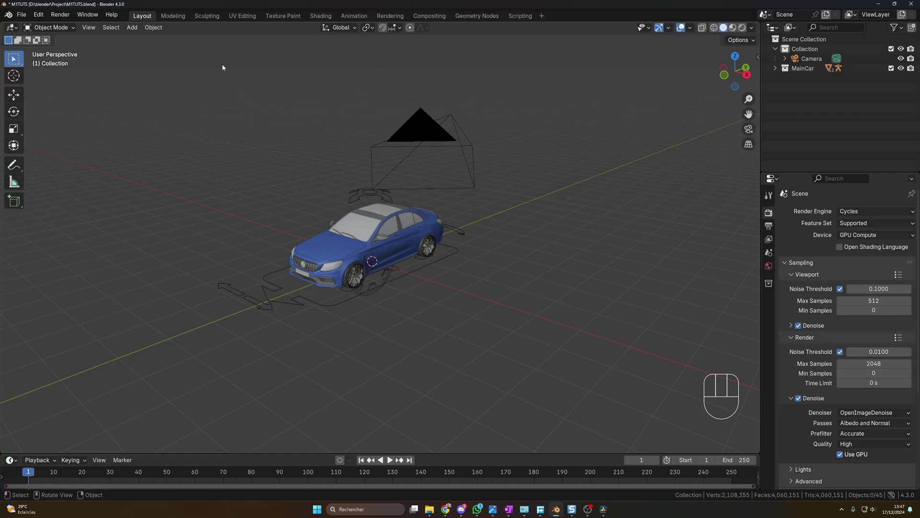
- Switch back to Blender's Shading workspace and set it up with rendered viewport shading and the World shader nodes
click(320, 15)
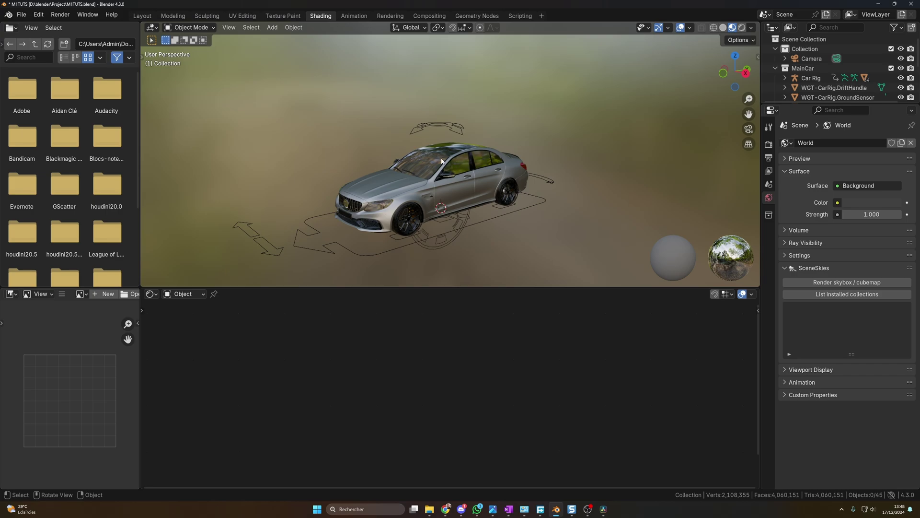
click(741, 28)
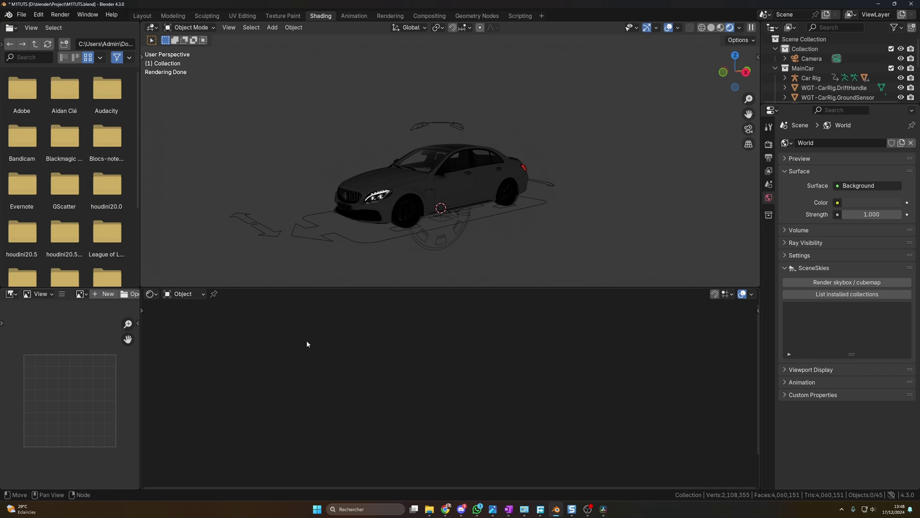
click(197, 294)
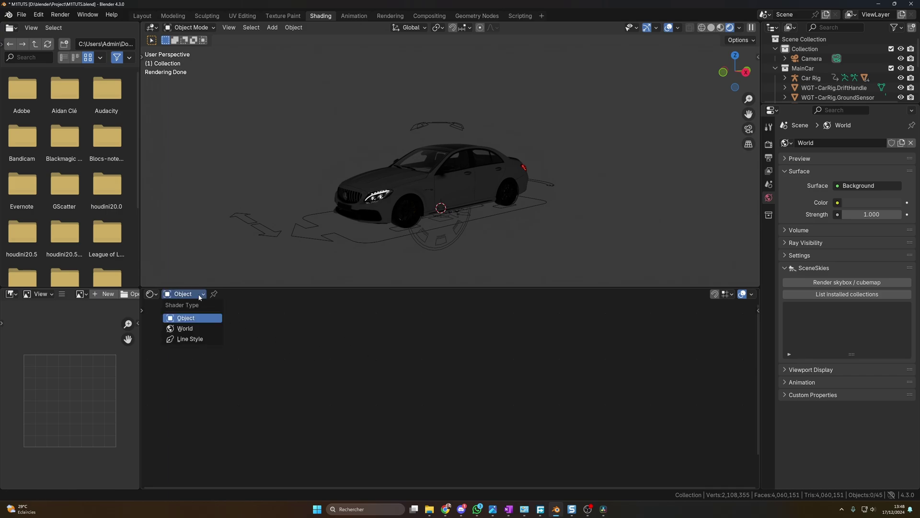
click(190, 329)
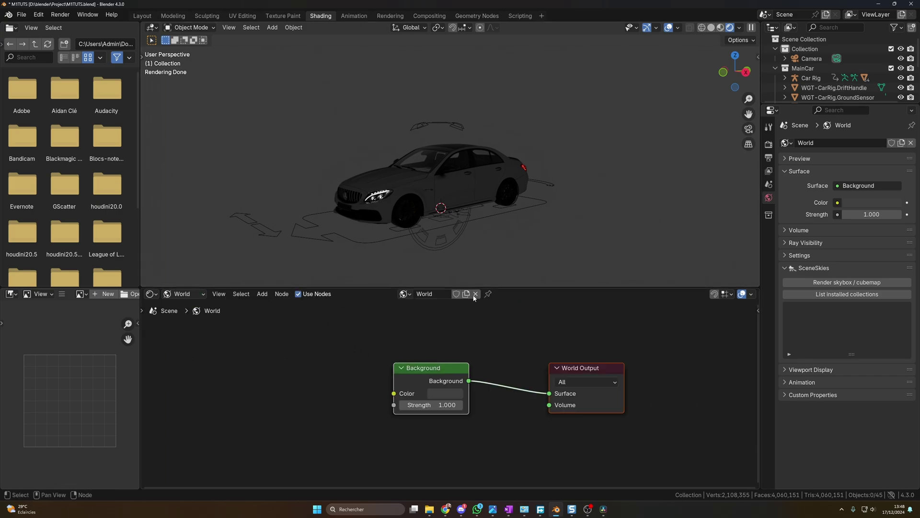
- Add an Environment Texture node to the world shader and connect its Color output to the Background node's Color
click(278, 365)
middle_drag(278, 364, 297, 365)
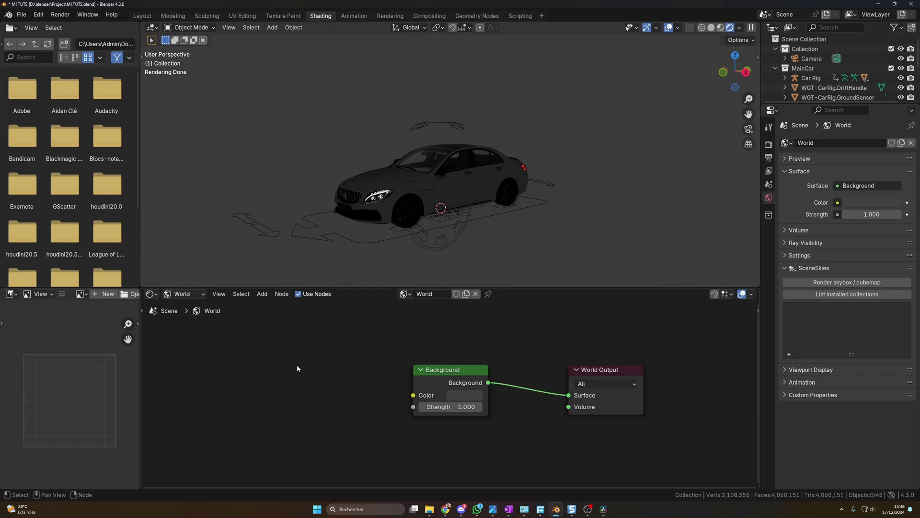
key(shift+a)
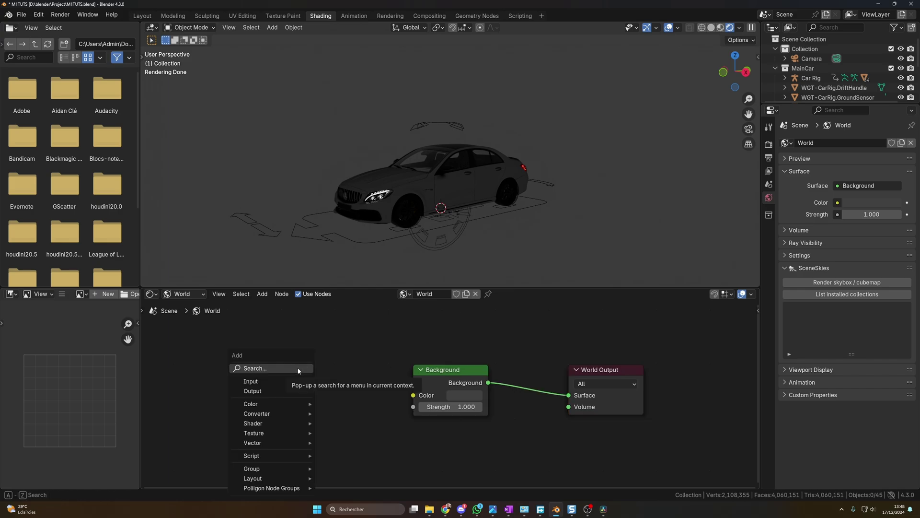
click(297, 368)
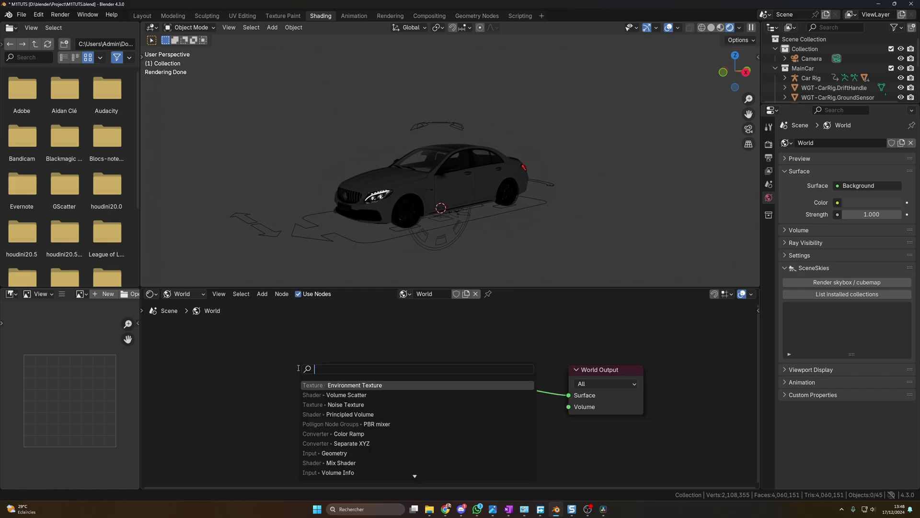
click(350, 385)
click(329, 380)
drag(323, 372, 412, 396)
- Load rooftop_day_8k.exr into the Environment Texture node and inspect the car against the background
click(296, 387)
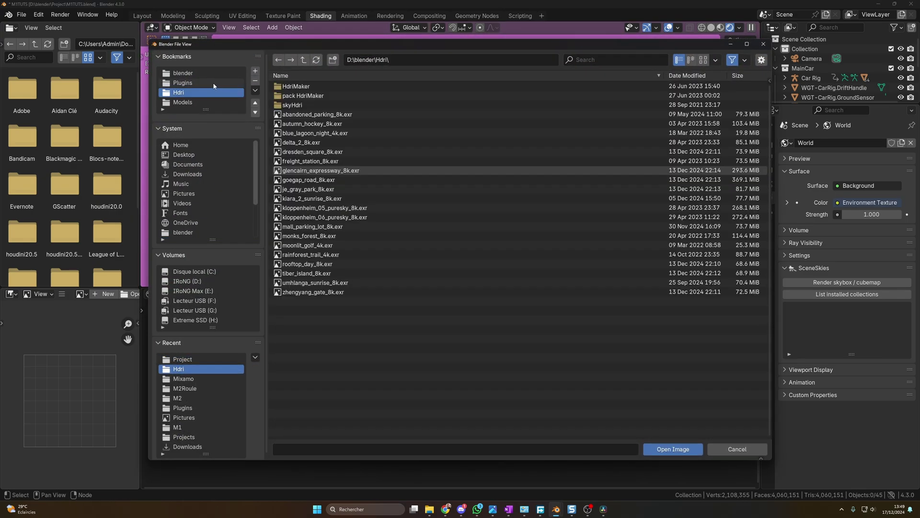
click(302, 264)
click(674, 449)
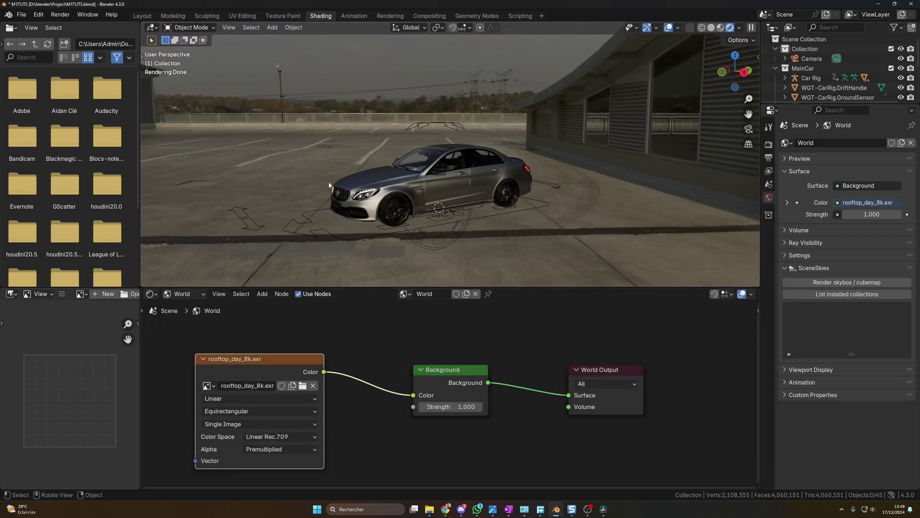
middle_drag(395, 169, 555, 194)
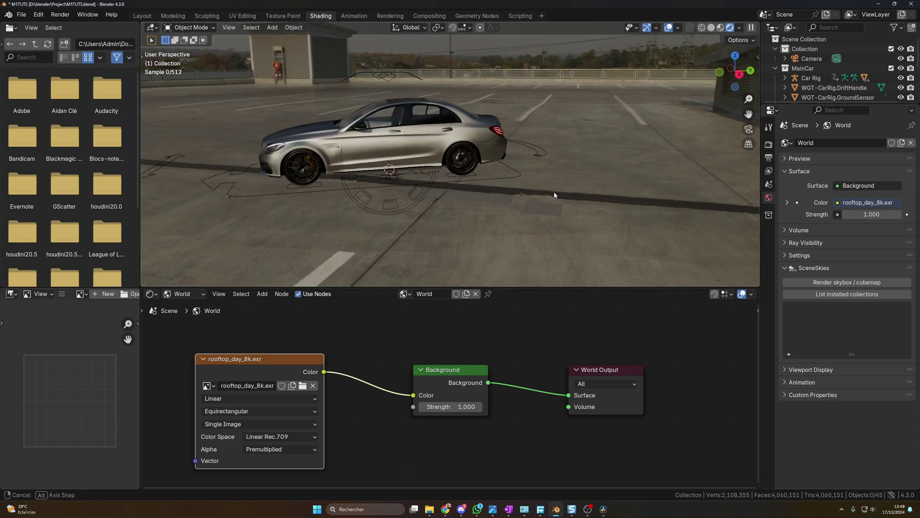
- Delete the rooftop_day_8k.exr environment texture node and return to the Layout workspace
click(280, 359)
key(Delete)
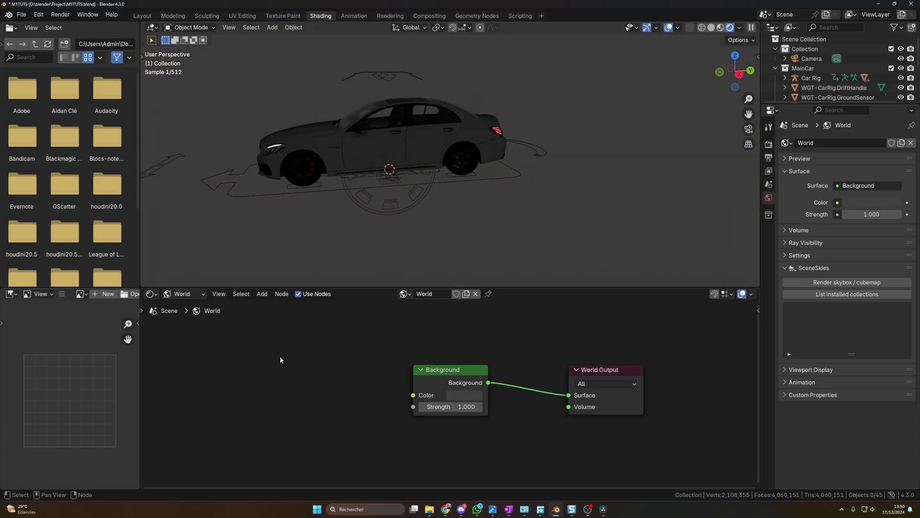
click(144, 17)
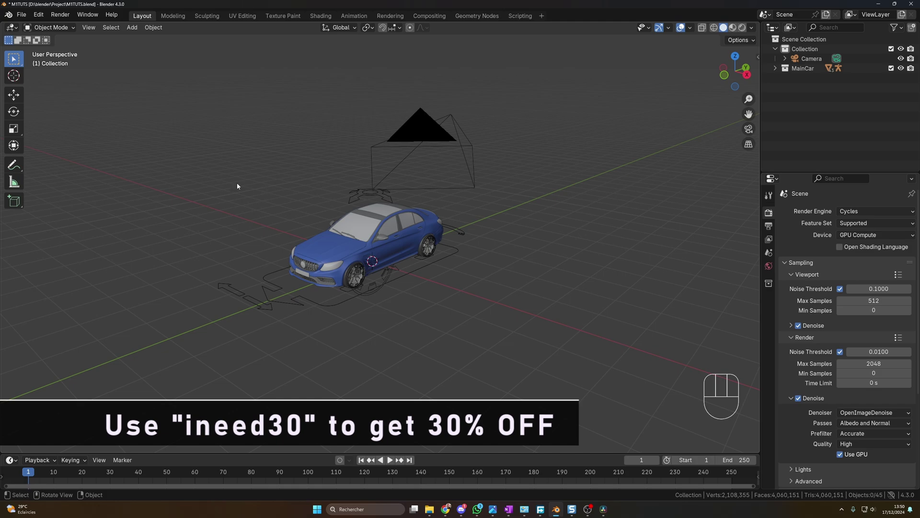
- Try to install the HDRI Magic add-on from the local file hdri_magic-2.0.0-ext.zip
click(38, 14)
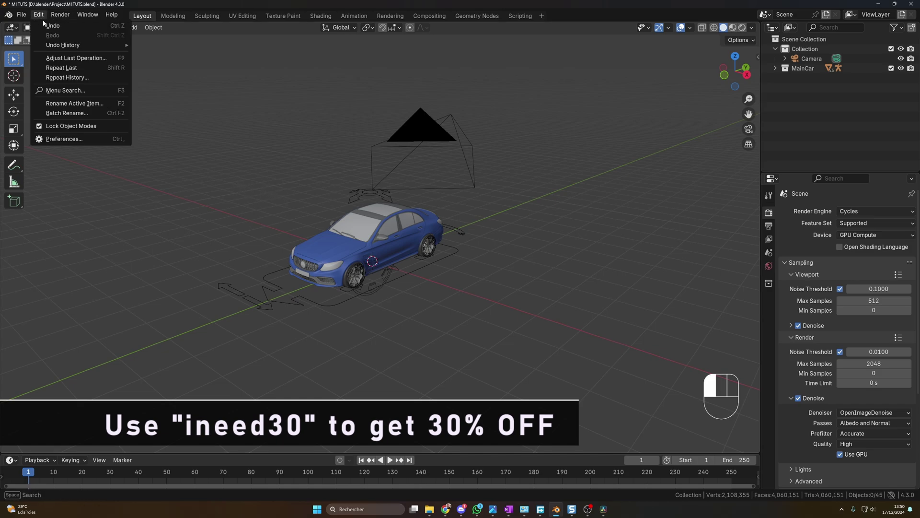
click(70, 137)
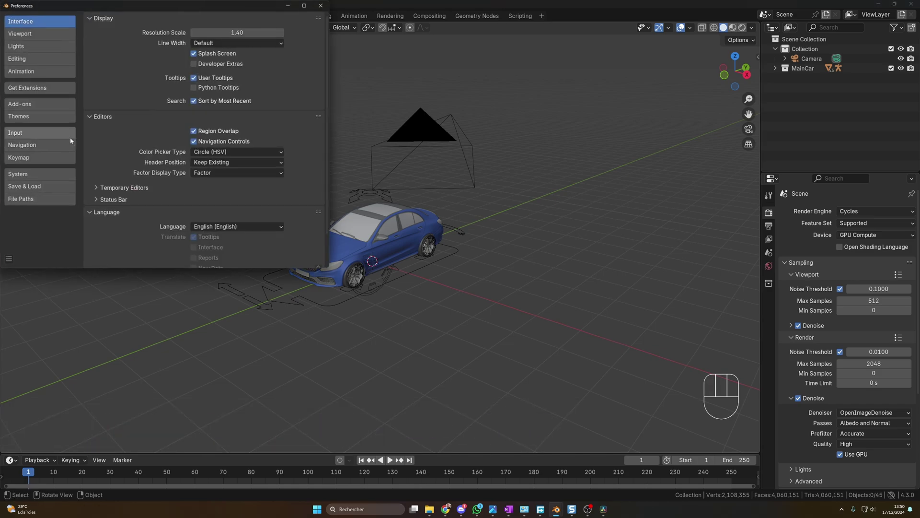
click(30, 105)
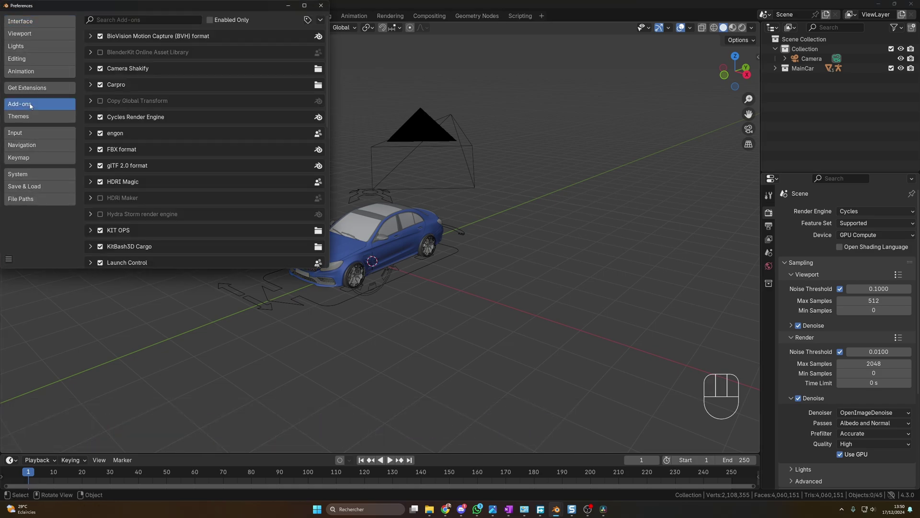
click(320, 20)
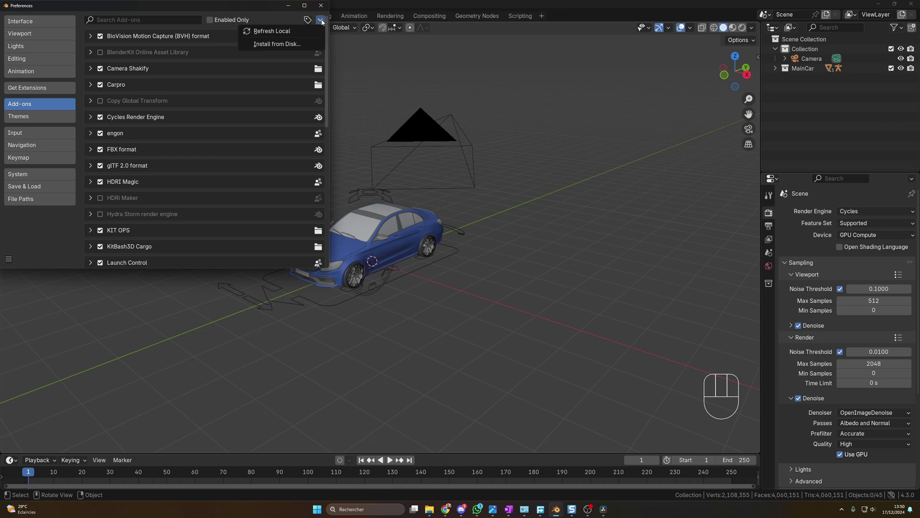
click(270, 44)
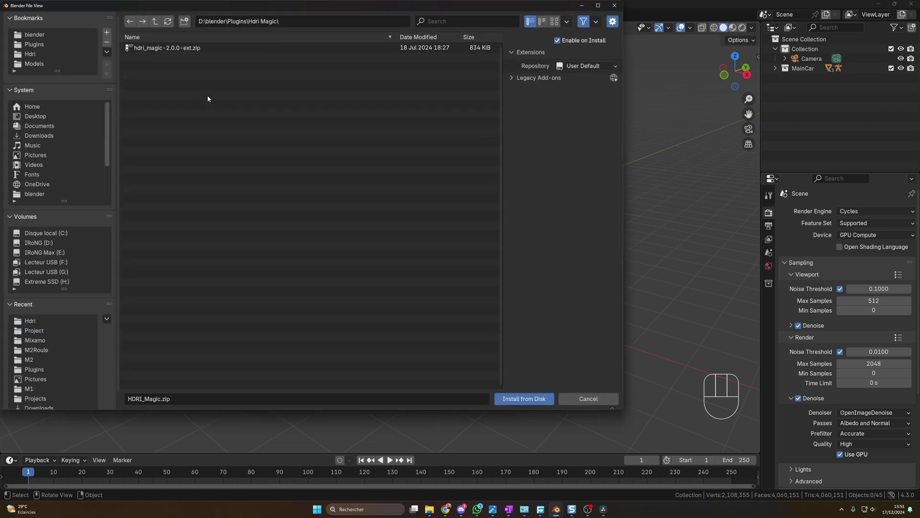
click(156, 51)
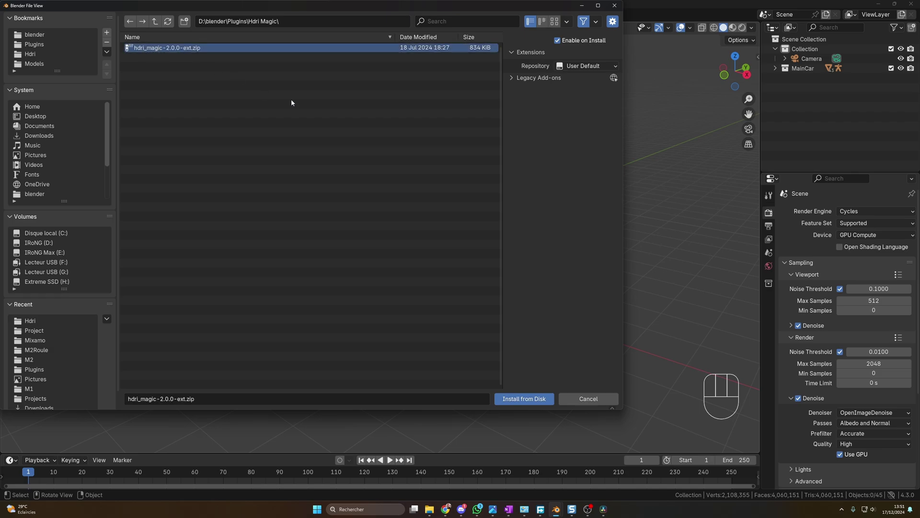
click(569, 401)
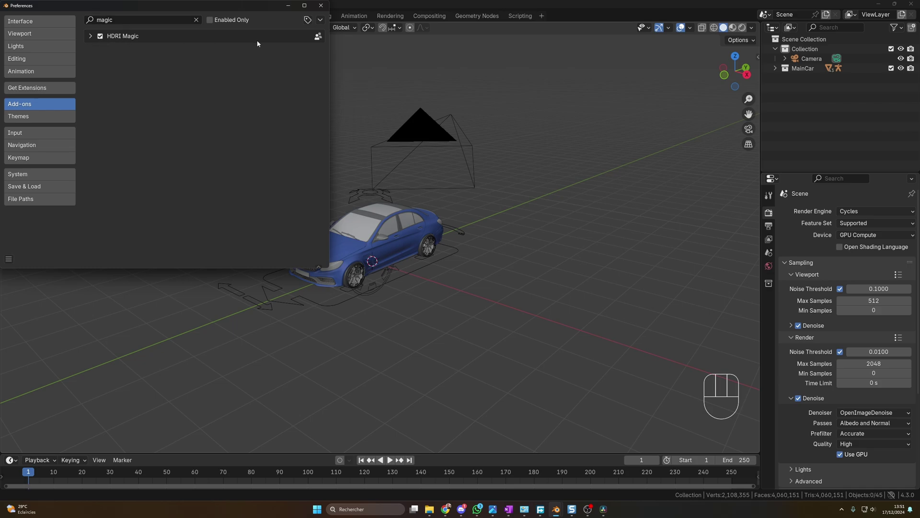
- Leave the preferences and show the HDRI Magic add-on's settings in the 3D viewport
click(538, 202)
key(n)
key(n)
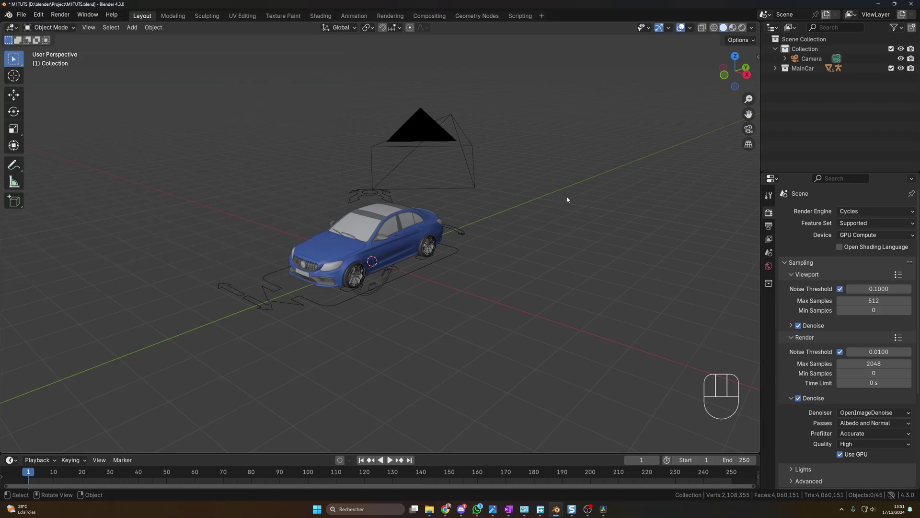
key(n)
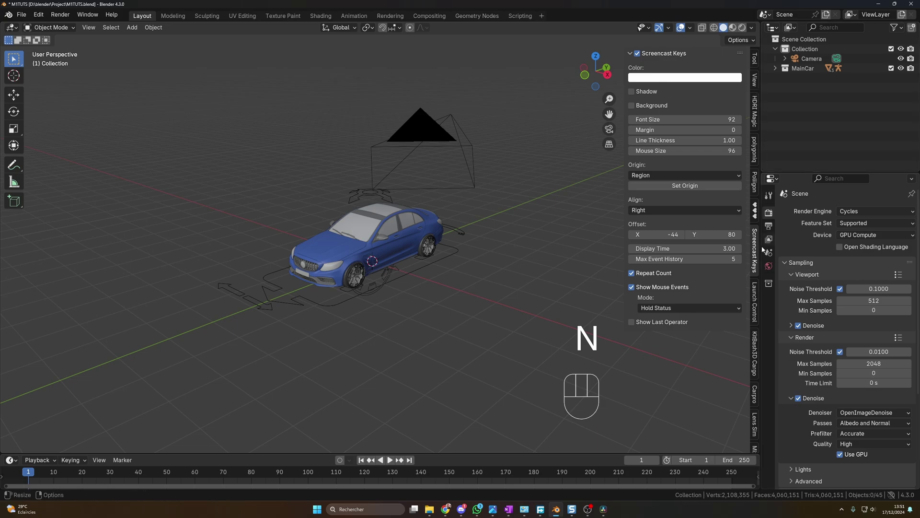
click(756, 115)
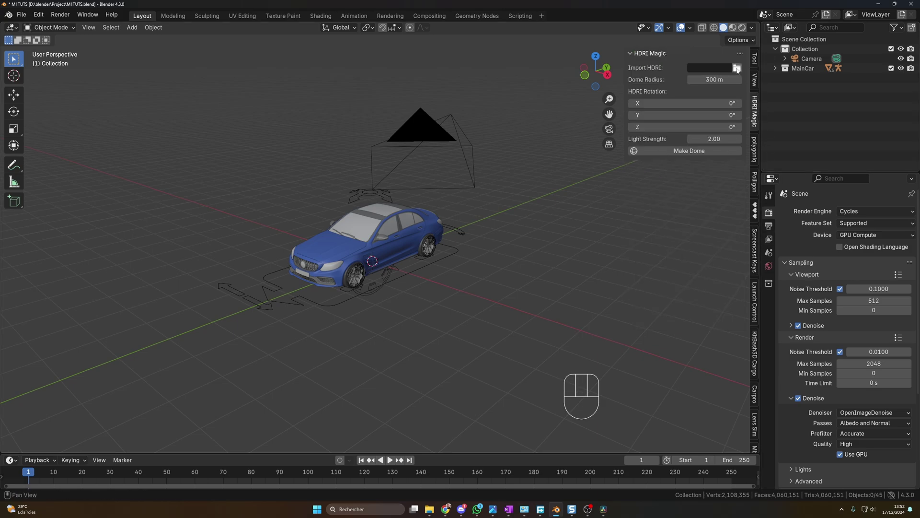
- Load rooftop_day_8k.exr from the Hdri folder into HDRI Magic and make the dome with rendered viewport shading
click(736, 69)
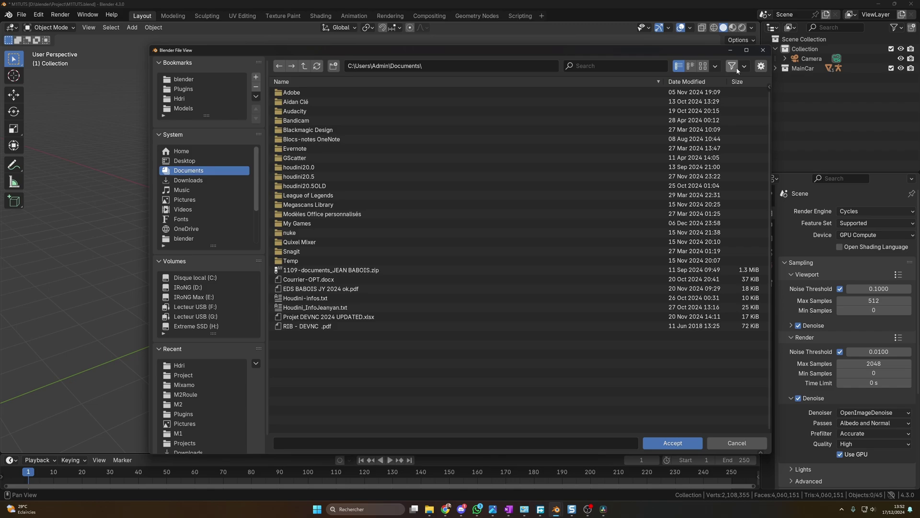
click(181, 99)
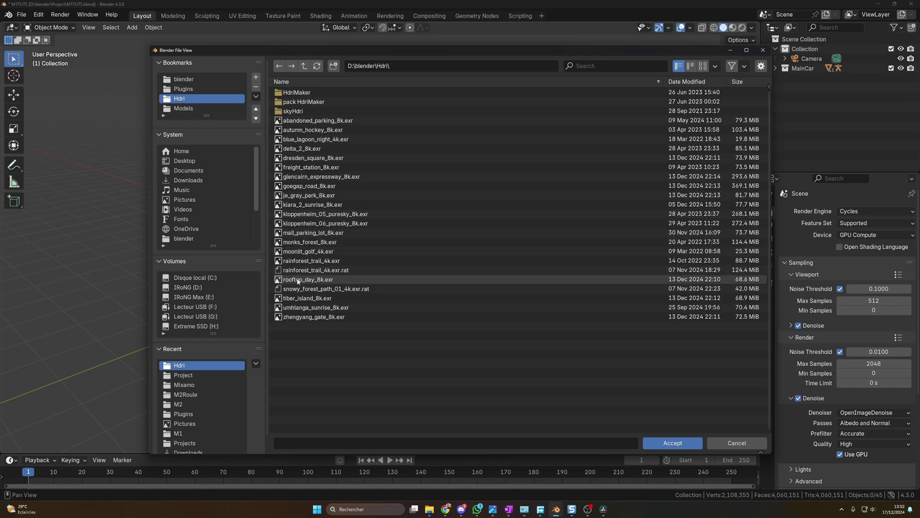
click(470, 279)
click(672, 442)
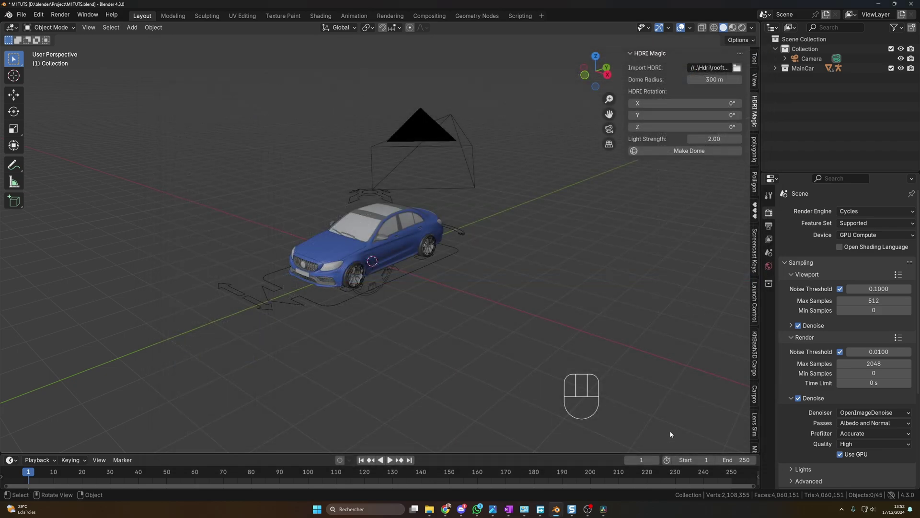
click(743, 28)
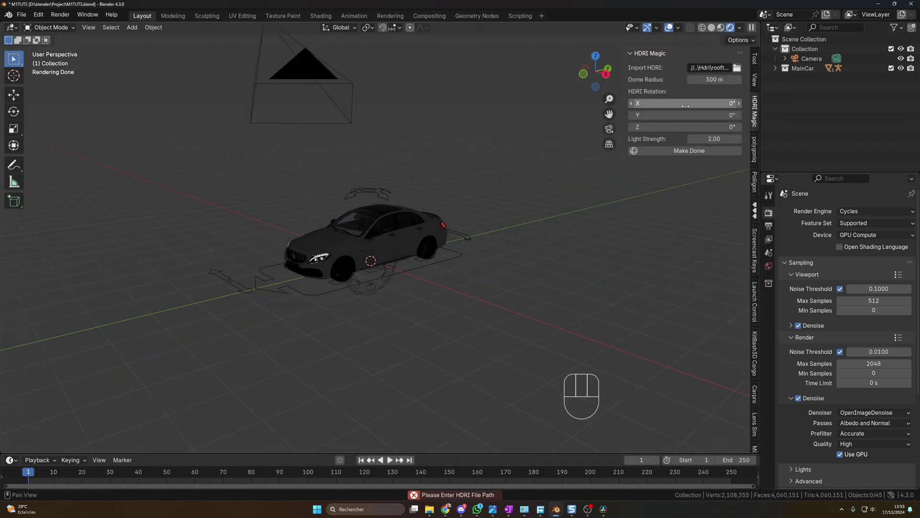
click(687, 151)
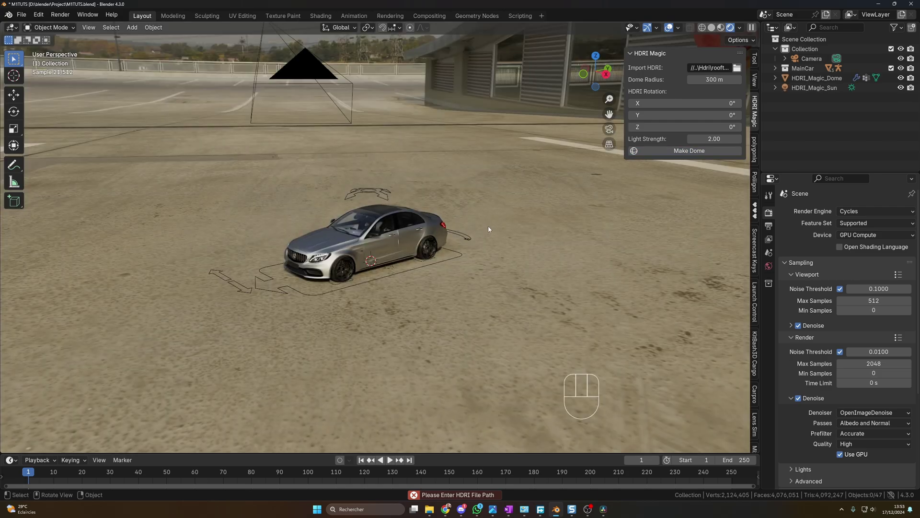
- Check the car's scale against the rooftop surroundings and reduce the HDRI dome radius to 18 m
middle_drag(488, 226, 423, 231)
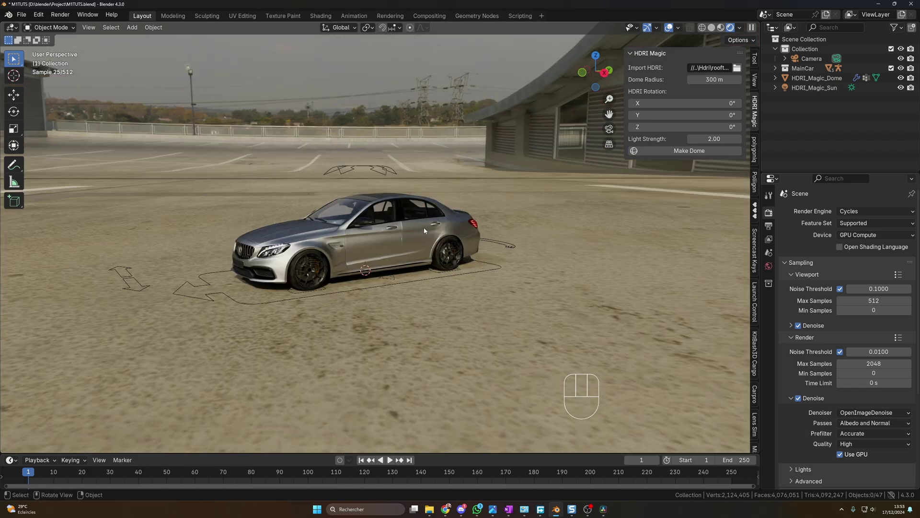
scroll(427, 231, down, 20)
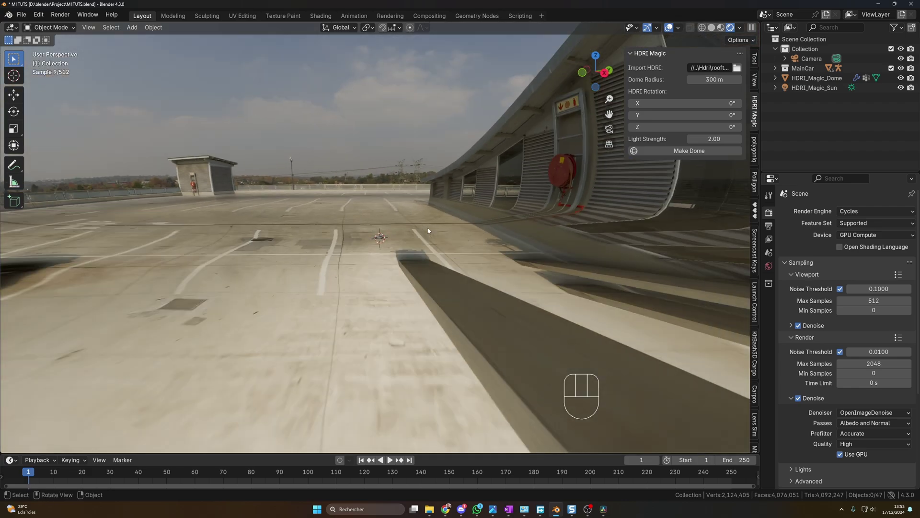
scroll(427, 214, up, 15)
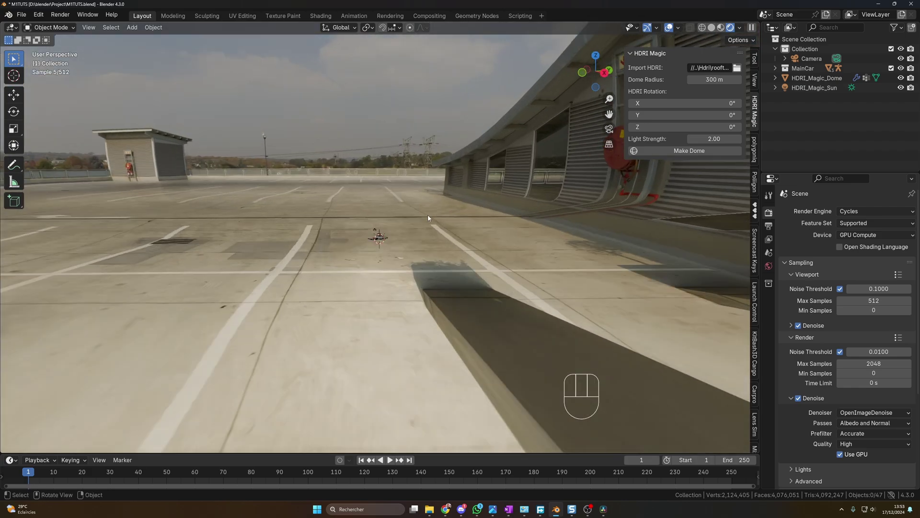
scroll(428, 218, up, 5)
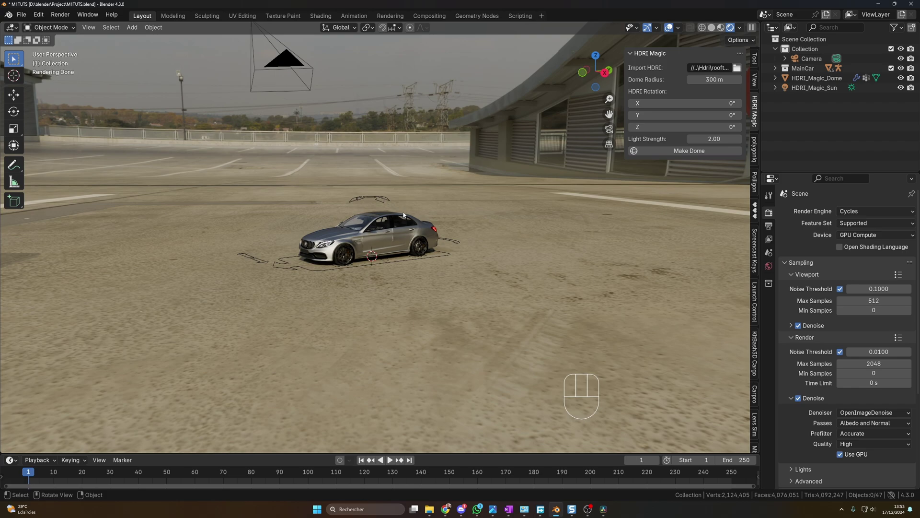
mouse_move(399, 189)
middle_down()
mouse_move(378, 188)
mouse_move(402, 191)
middle_up()
scroll(381, 226, down, 1)
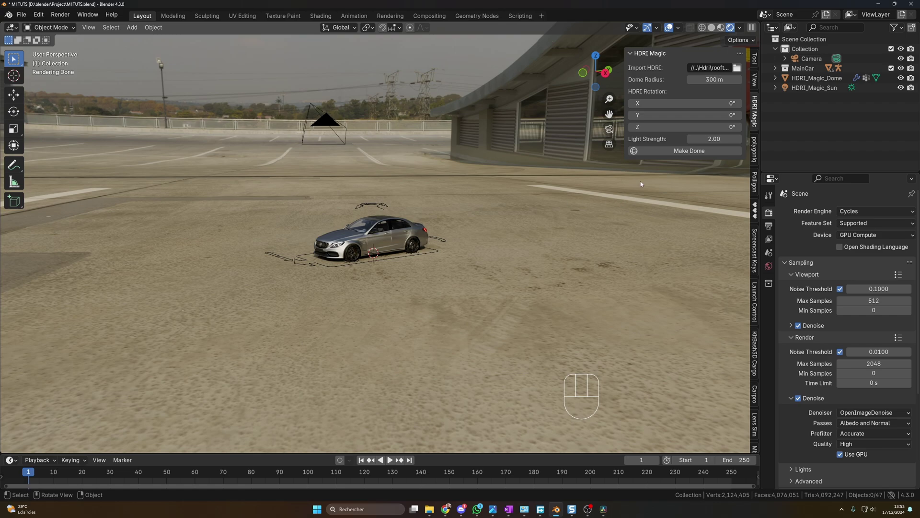
scroll(237, 194, down, 3)
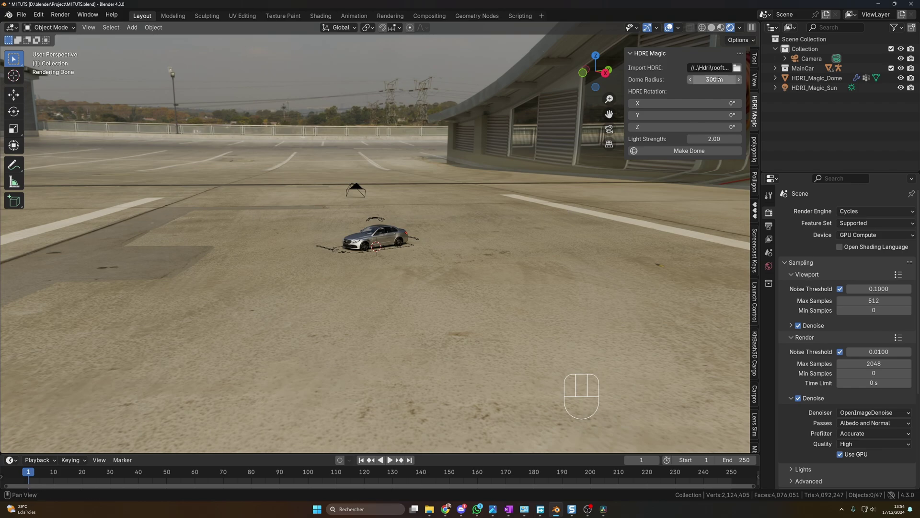
drag(722, 80, 636, 80)
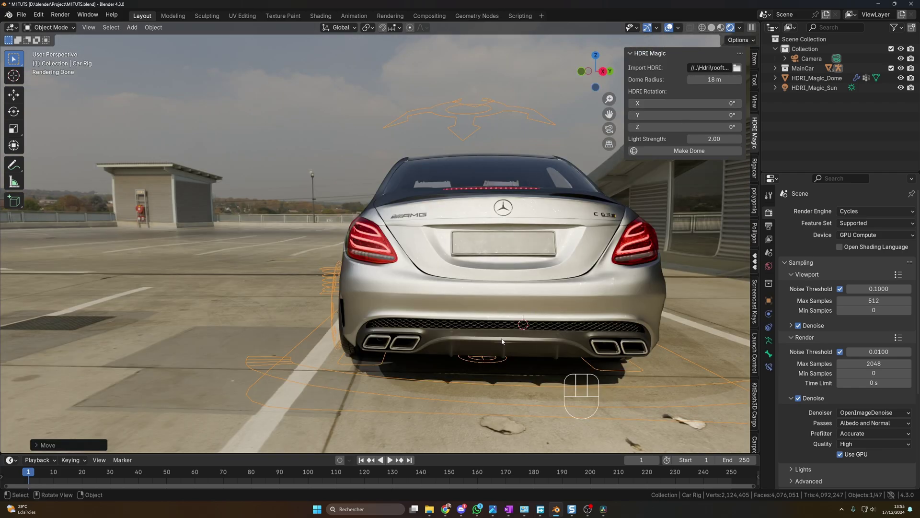
click(302, 117)
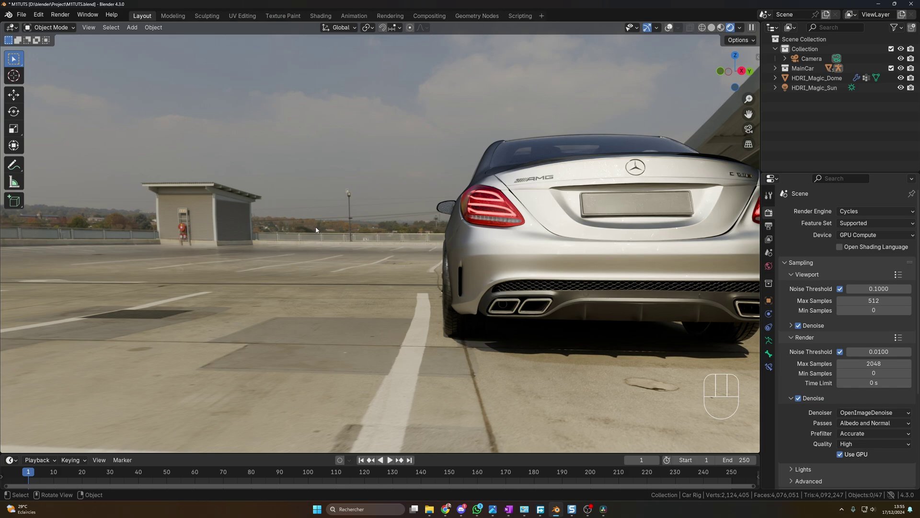
- Add a new camera and align it to a view of the car's left rear corner and the parking lot
middle_drag(367, 206, 339, 210)
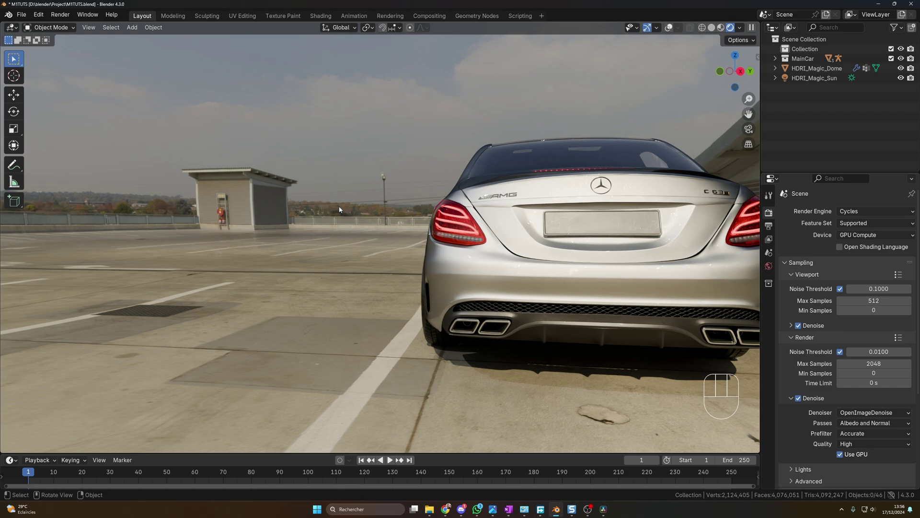
key(shift+a)
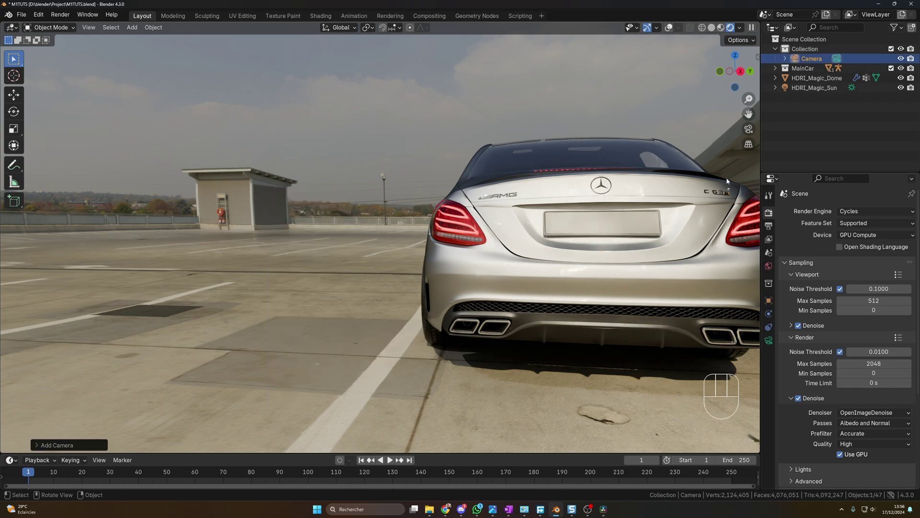
click(311, 358)
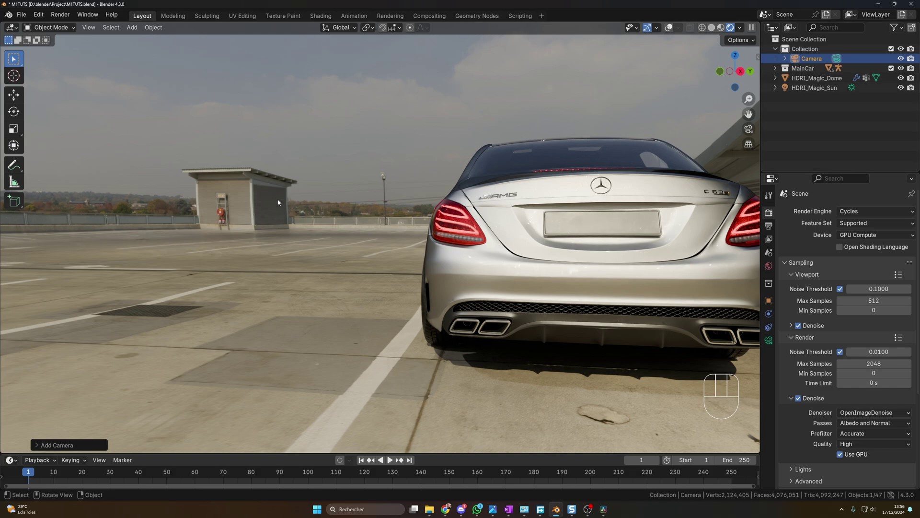
middle_drag(278, 202, 353, 240)
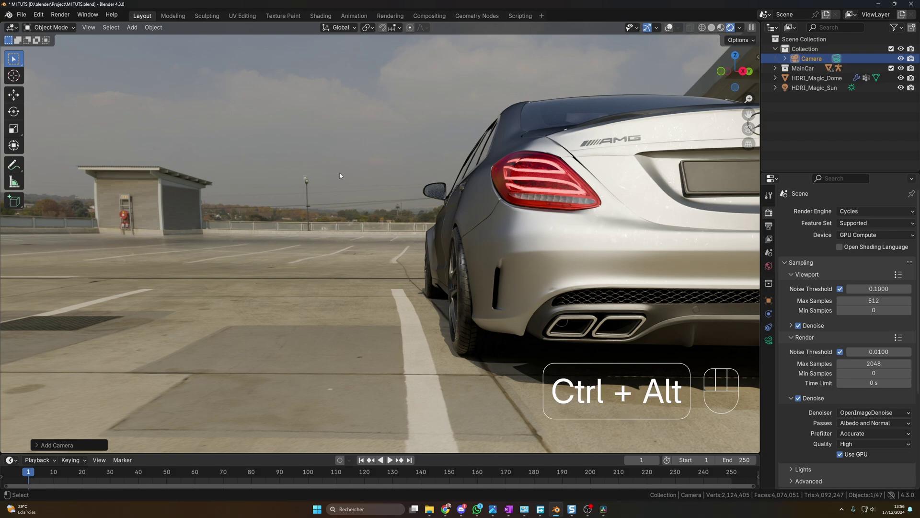
key(ctrl+alt+KP_0)
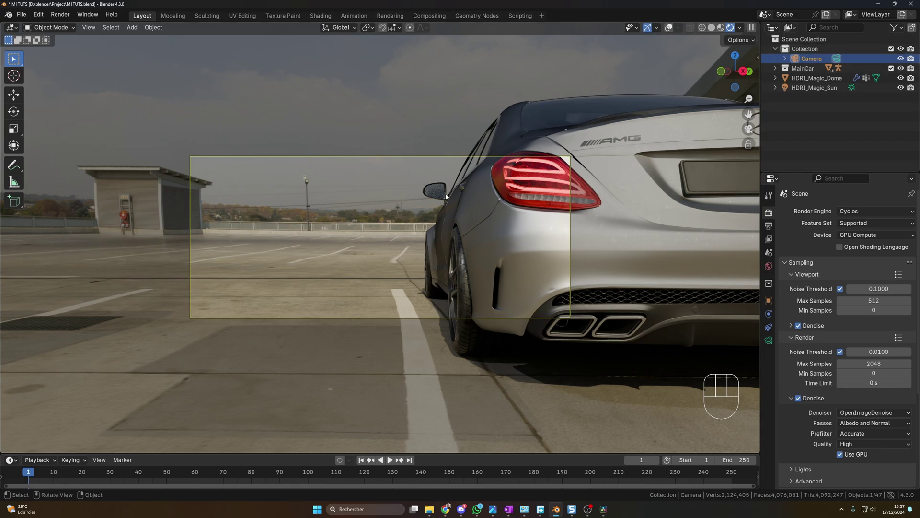
- Keyframe the camera at frame 1, enlarge the timeline, and return to frame 1 to restore the keyed view after orbiting
key(i)
drag(235, 453, 223, 398)
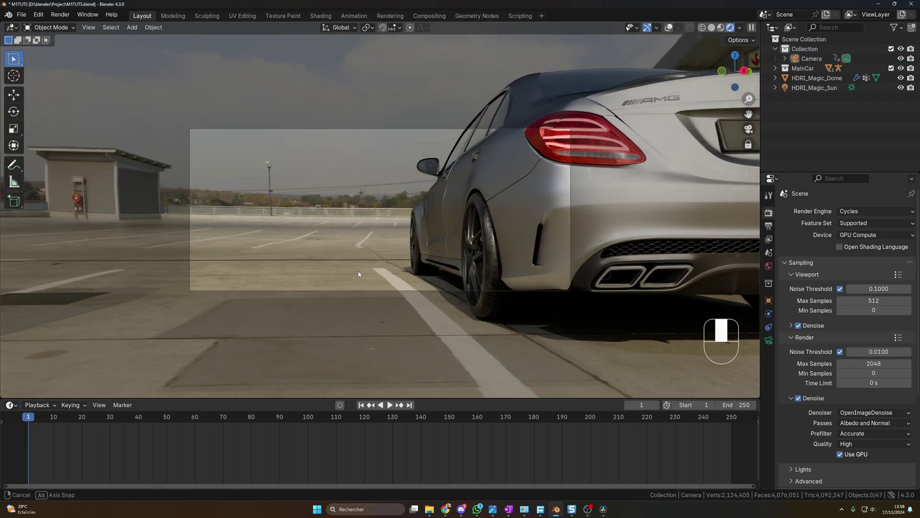
middle_drag(359, 272, 329, 303)
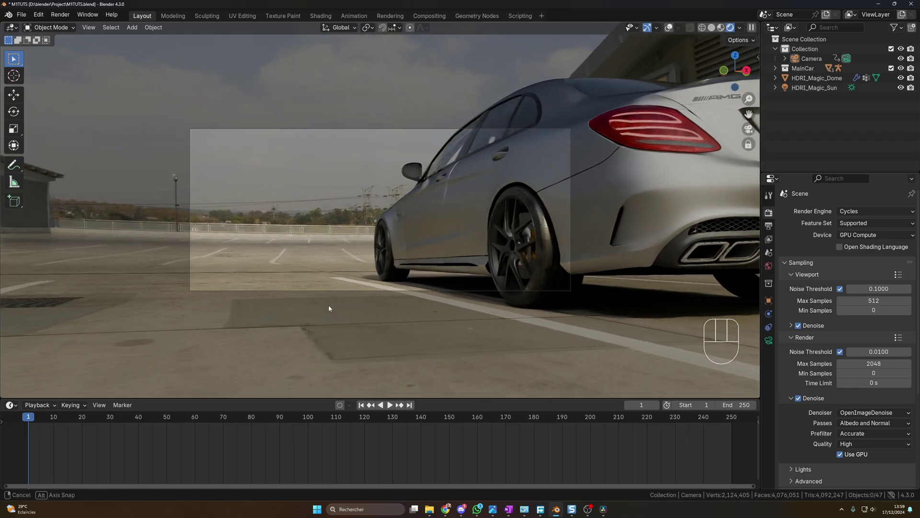
click(29, 419)
click(25, 419)
click(28, 419)
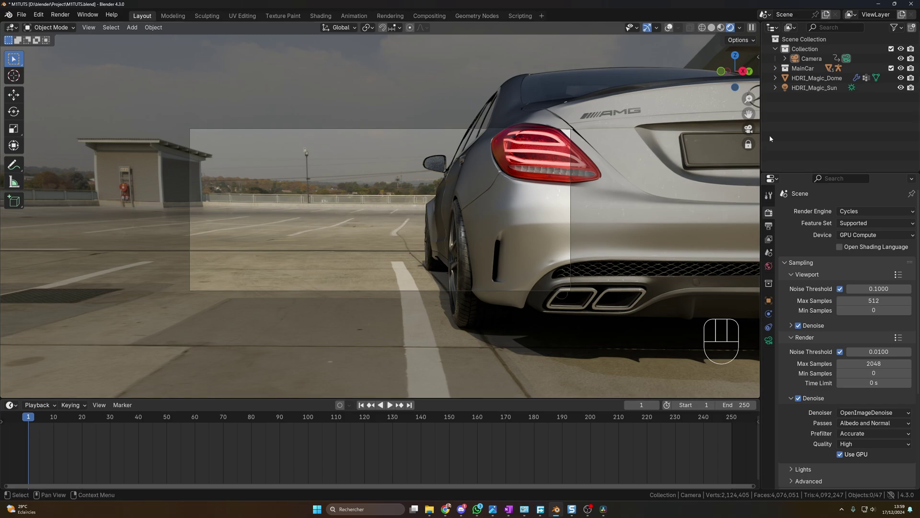
click(810, 58)
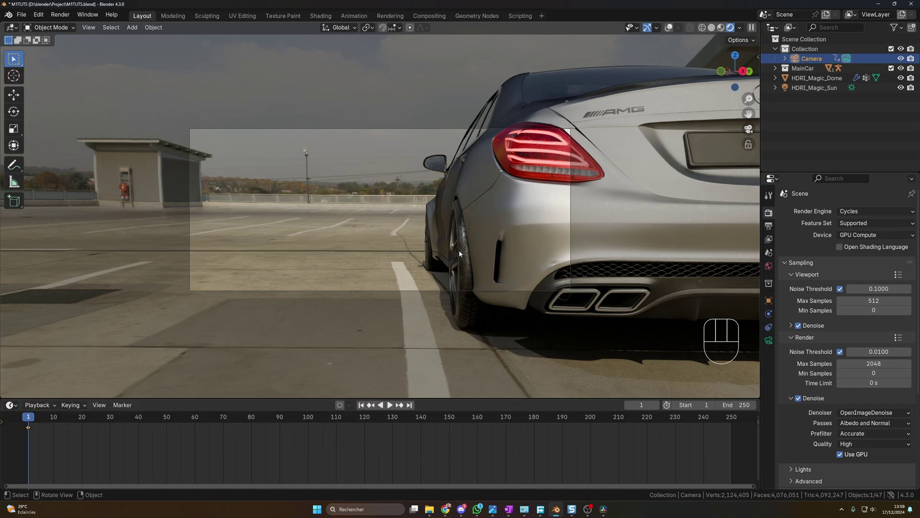
- Enlarge the camera frame, lock the camera to the view, and reframe it on the car's left tail light
ctrl+middle_drag(452, 269, 453, 197)
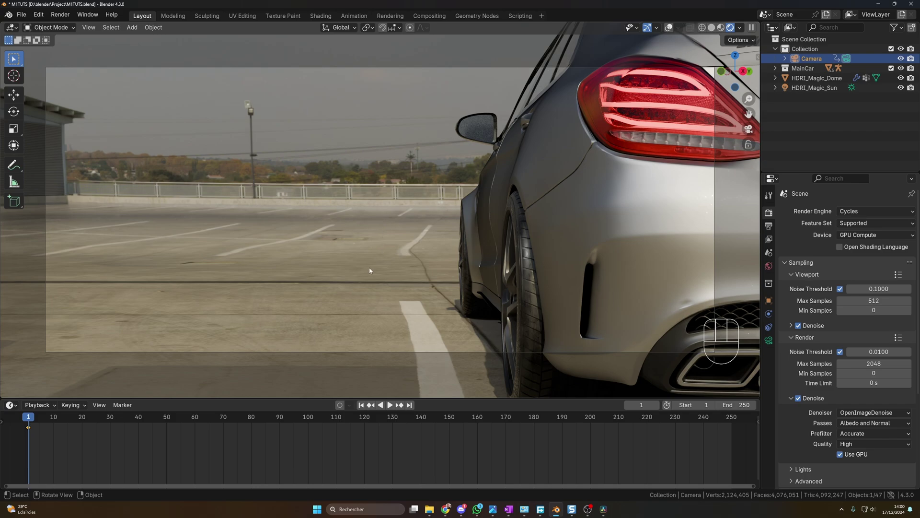
middle_drag(370, 268, 365, 239)
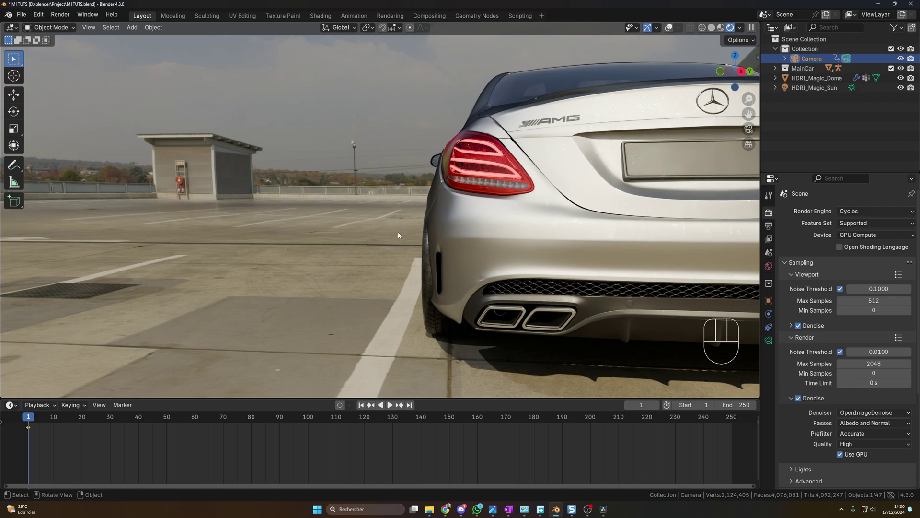
key(KP_0)
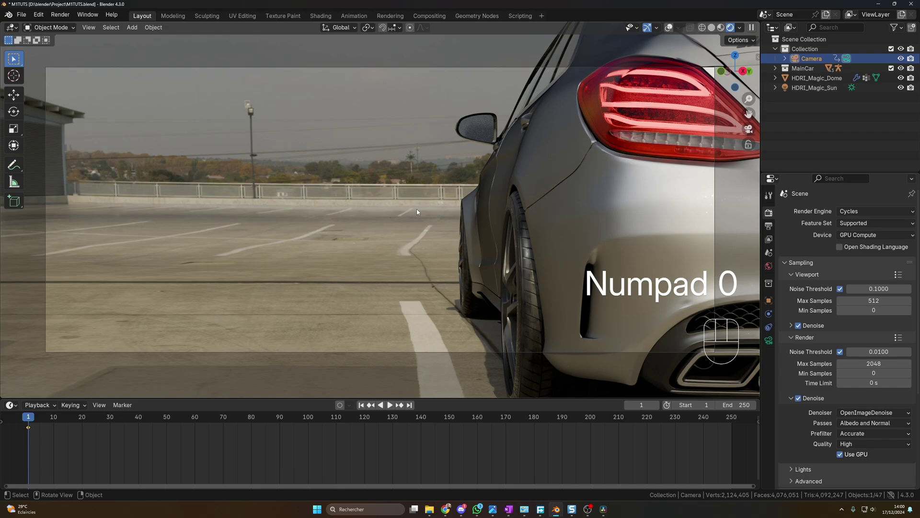
click(749, 145)
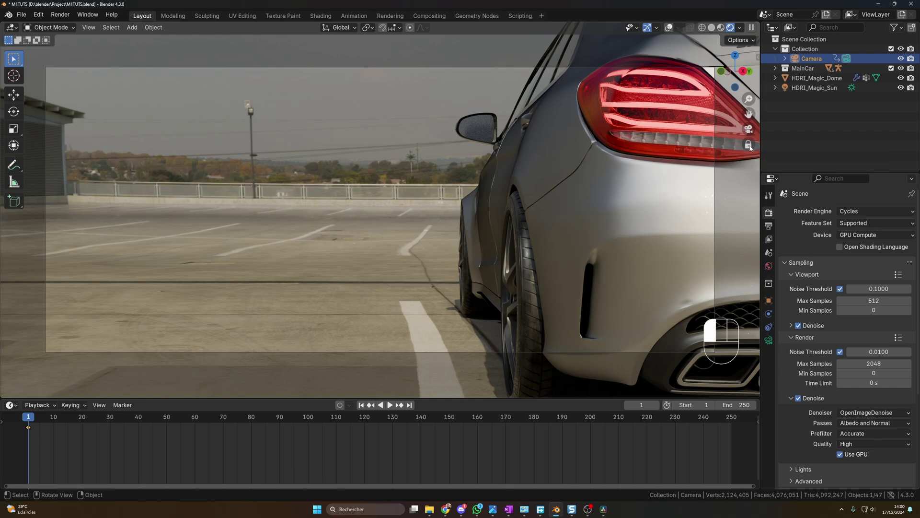
middle_drag(345, 222, 336, 220)
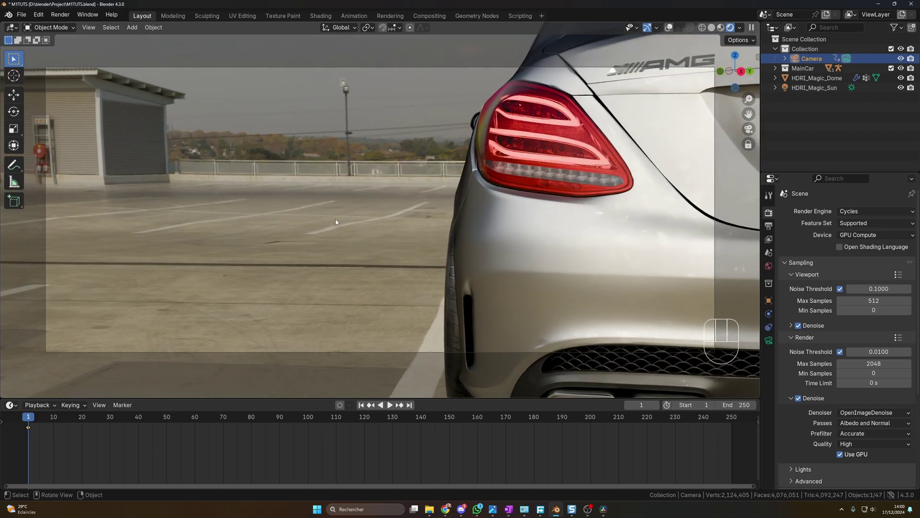
key(KP_0)
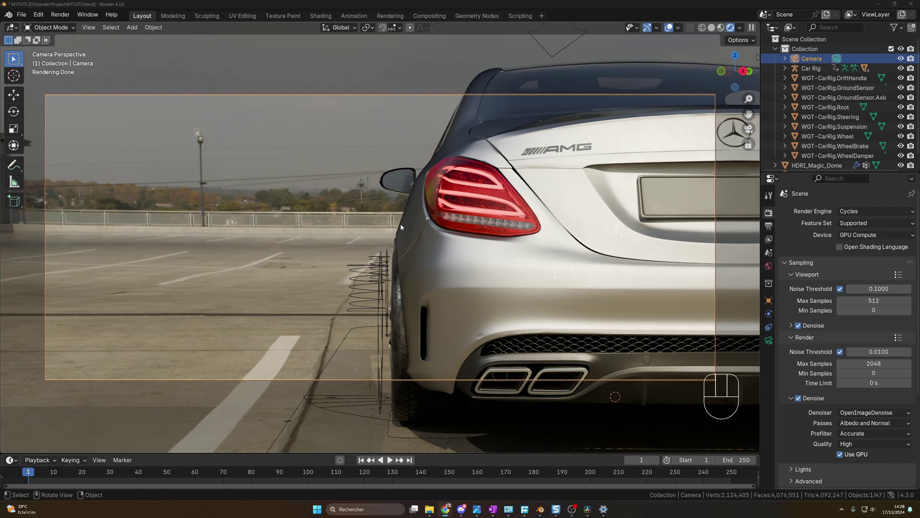
- Move the locked camera around to a low front three-quarter shot with the whole front of the car in frame
middle_drag(401, 223, 354, 352)
shift+middle_drag(355, 316, 361, 308)
middle_drag(362, 307, 344, 328)
shift+middle_drag(344, 307, 352, 331)
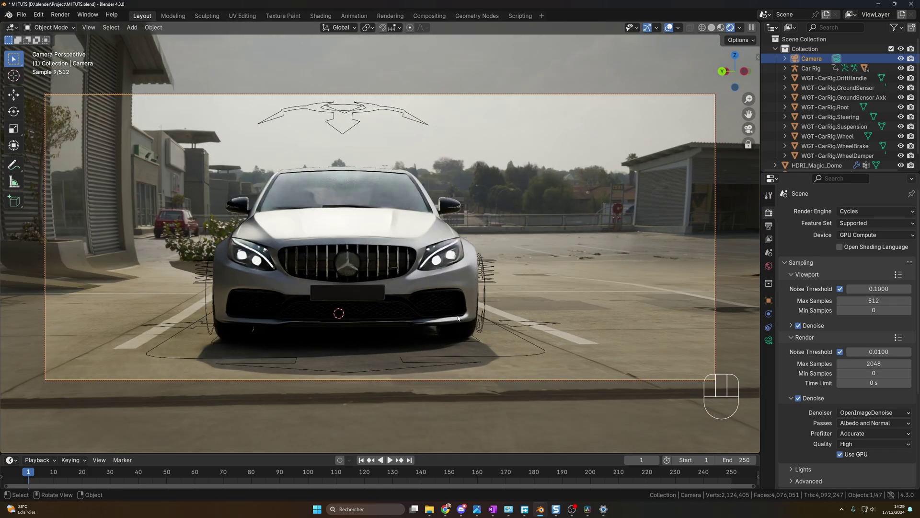
mouse_move(455, 312)
middle_down()
mouse_move(478, 314)
mouse_move(466, 315)
middle_up()
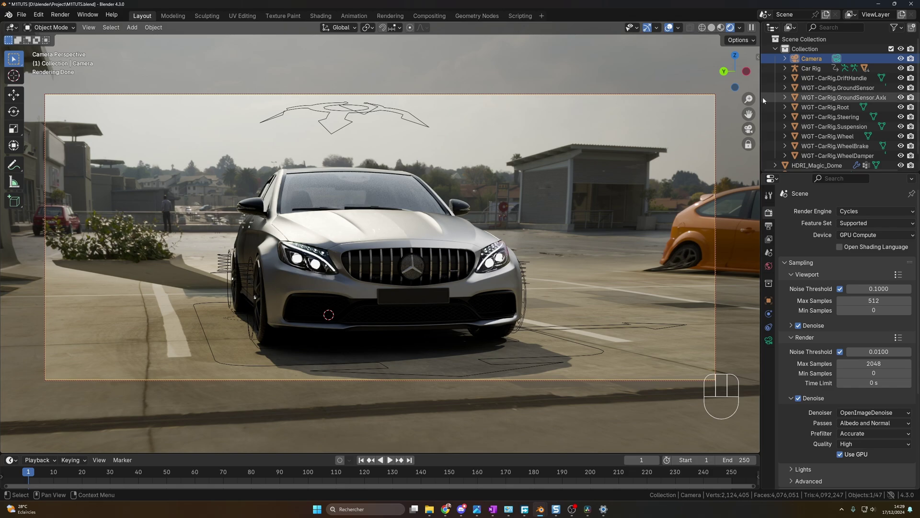
- Set the HDRI dome radius to 26 m and raise the camera to look slightly down on the car's front
key(n)
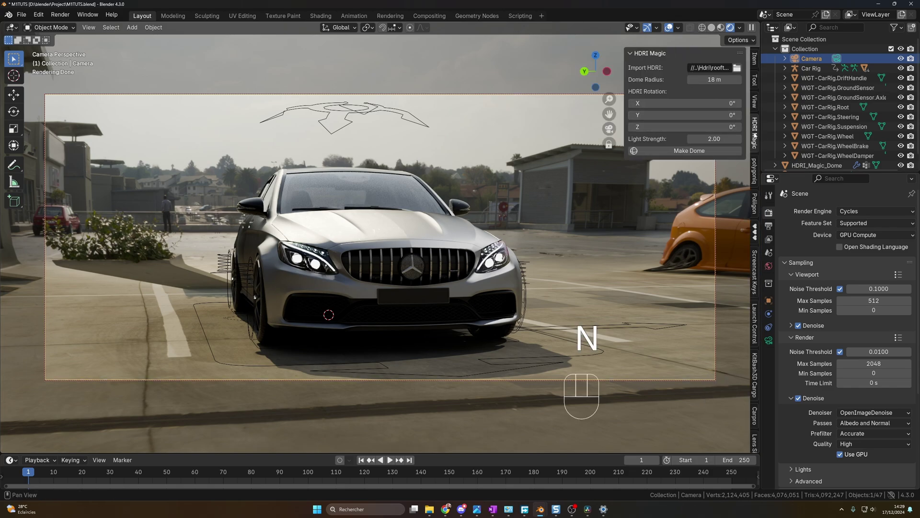
click(690, 81)
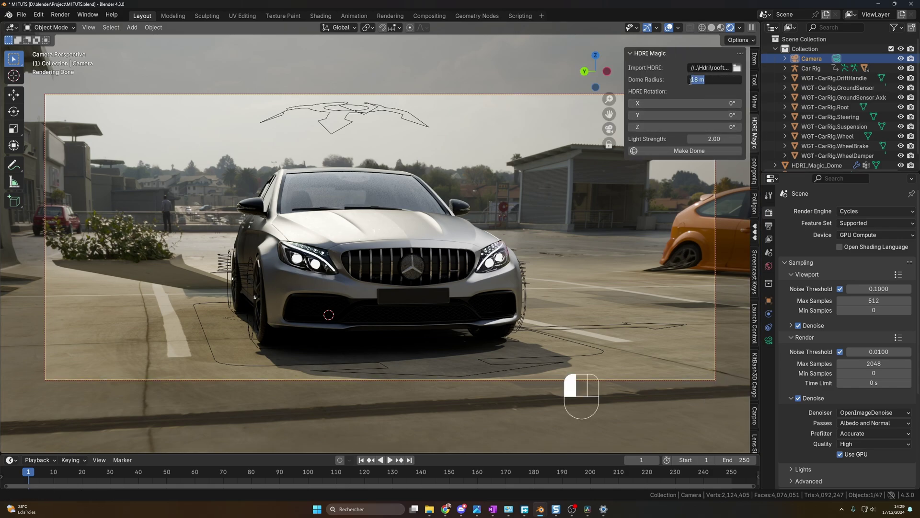
key(Return)
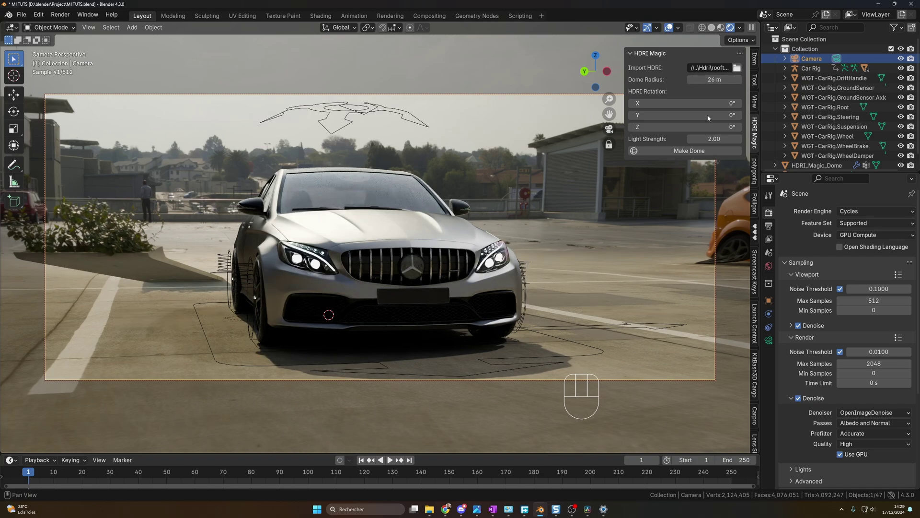
key(Escape)
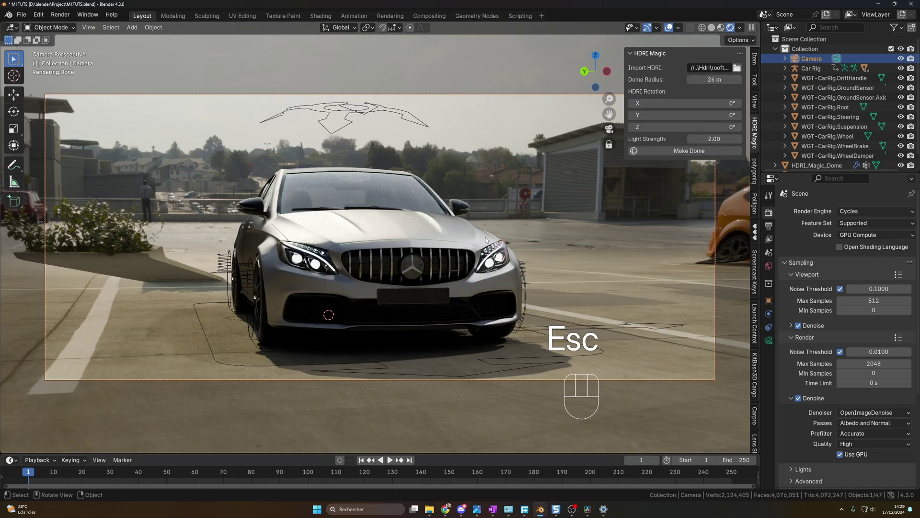
middle_drag(504, 263, 503, 299)
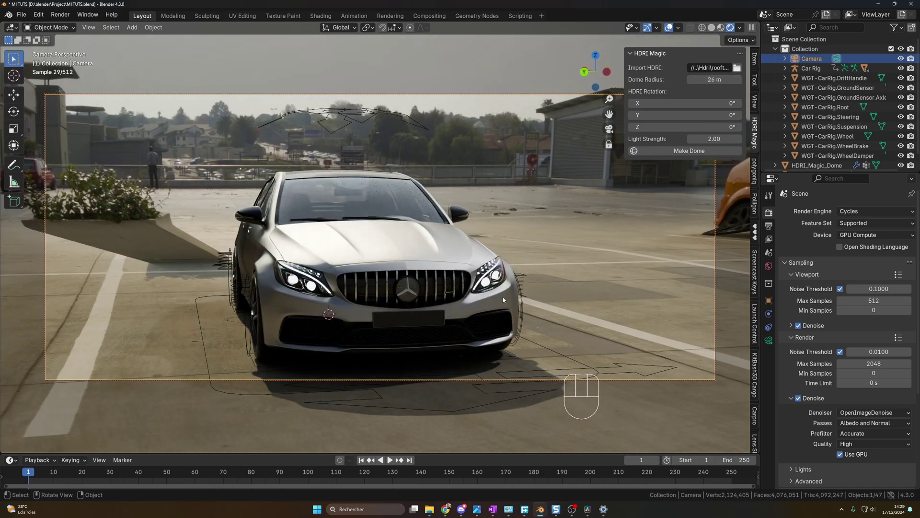
- Scale the Car Rig up in two passes and reframe the locked camera low and head-on to the car
click(557, 358)
key(s)
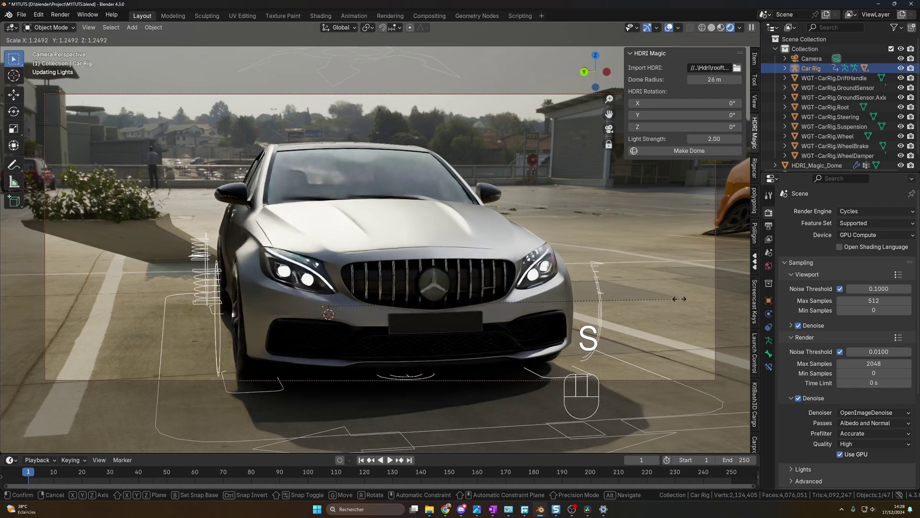
click(730, 298)
ctrl+middle_drag(599, 369, 594, 411)
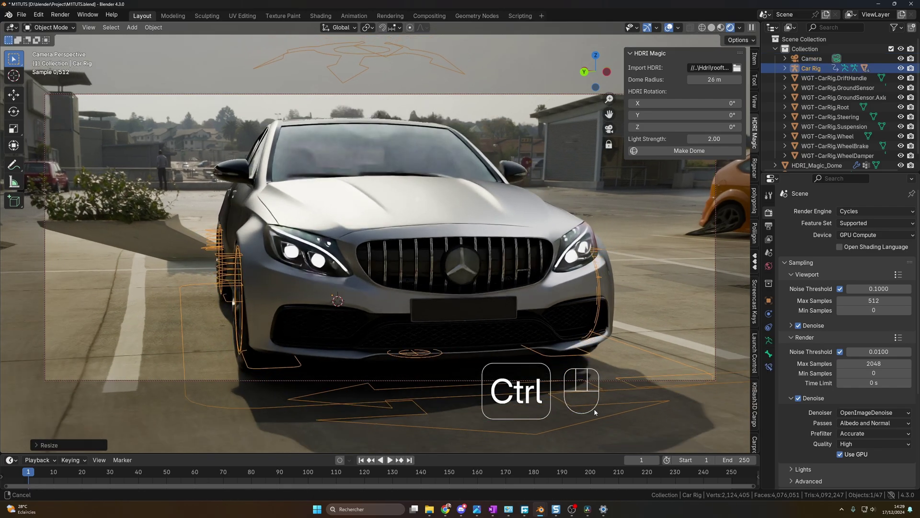
key(s)
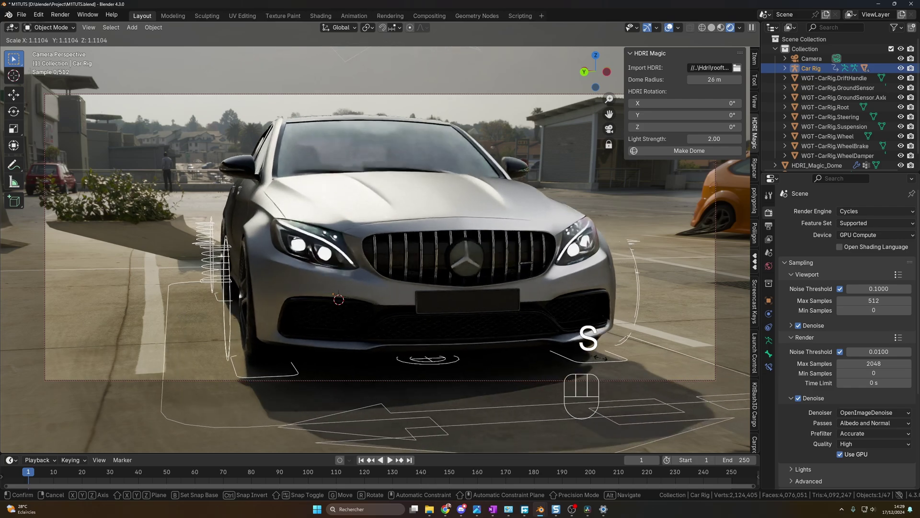
click(601, 358)
mouse_move(600, 358)
middle_down()
mouse_move(578, 356)
mouse_move(610, 350)
mouse_move(587, 347)
mouse_move(596, 347)
middle_up()
ctrl+middle_drag(479, 346, 449, 365)
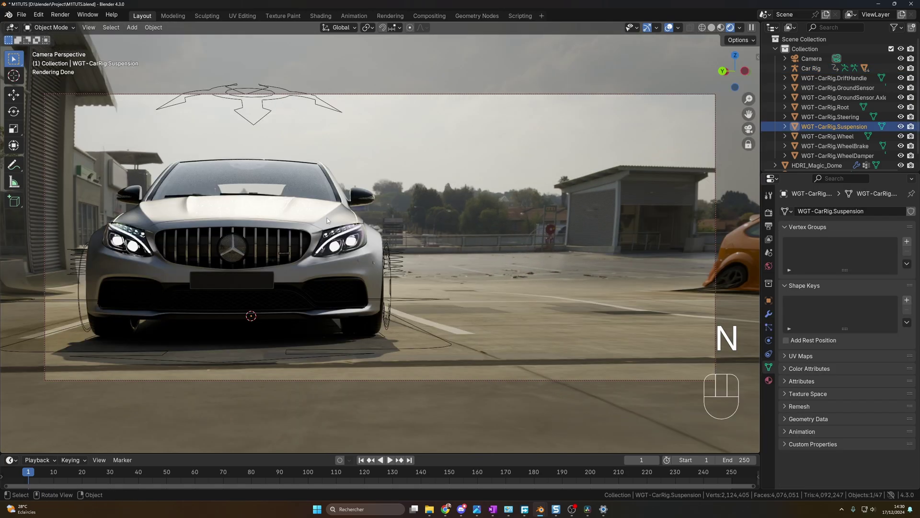
- Rotate the Car Rig about 28° around the global Z axis so the camera sees a front three-quarter view
click(444, 343)
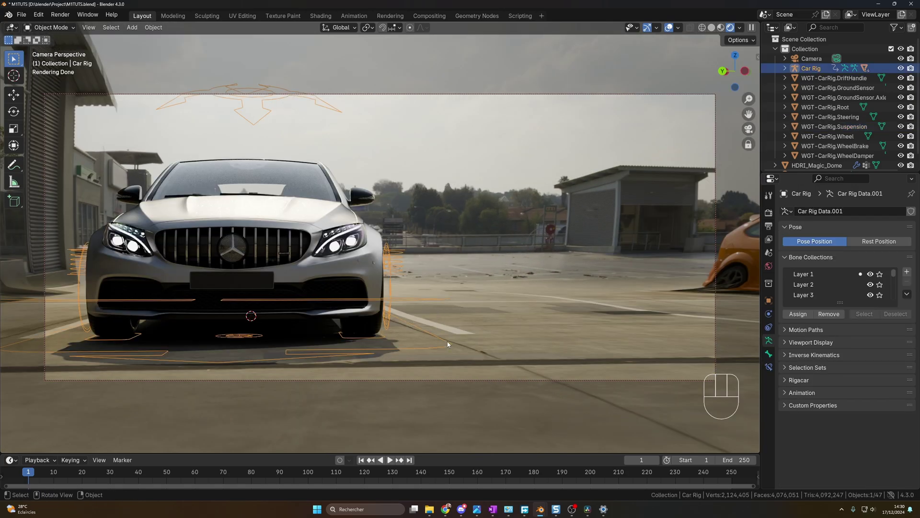
key(r)
key(z)
key(Escape)
key(r)
key(z)
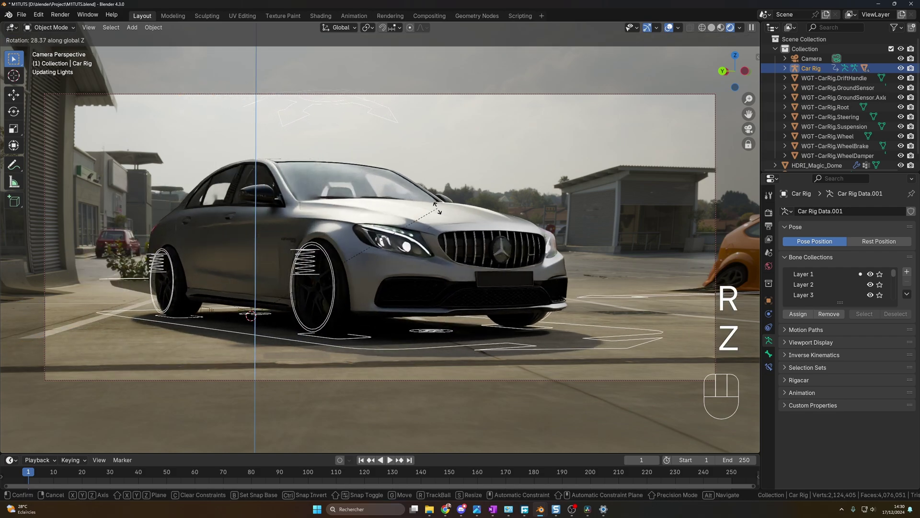
click(437, 201)
- Move the Car Rig slightly closer to the camera along the ground, keeping its height locked
key(g)
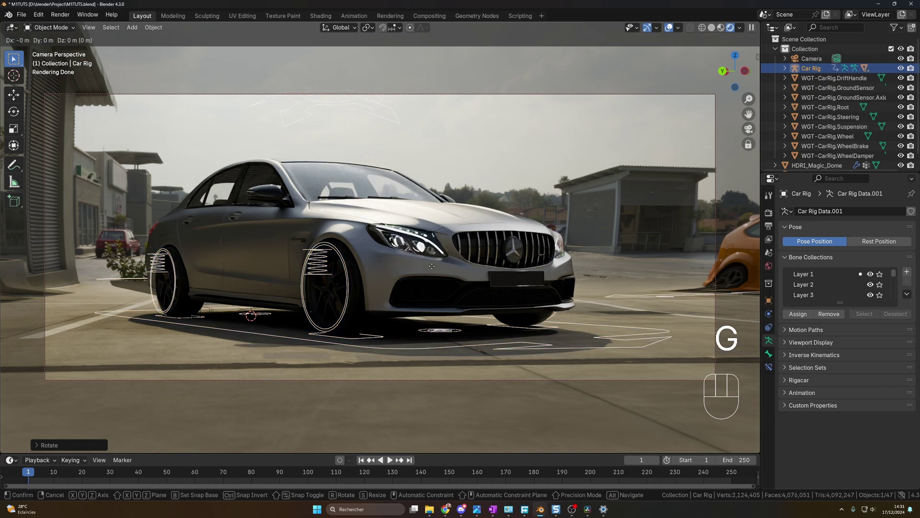
key(shift+z)
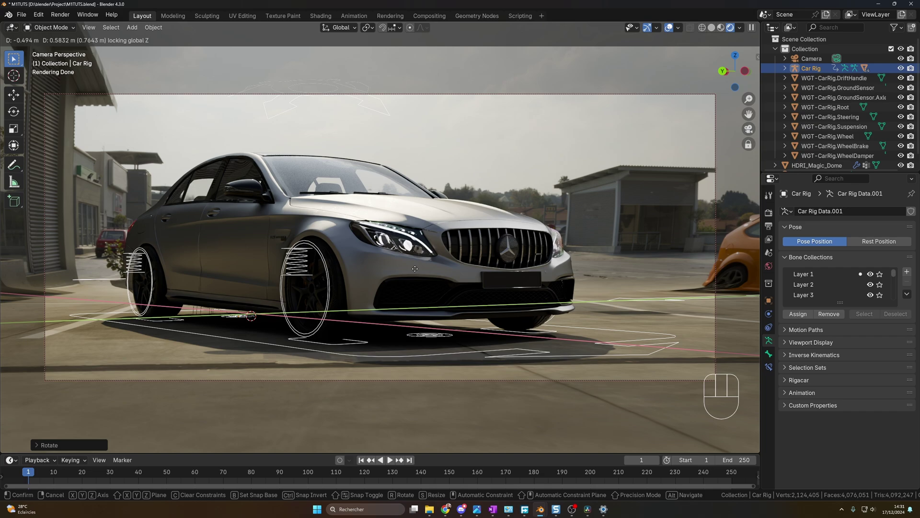
click(412, 273)
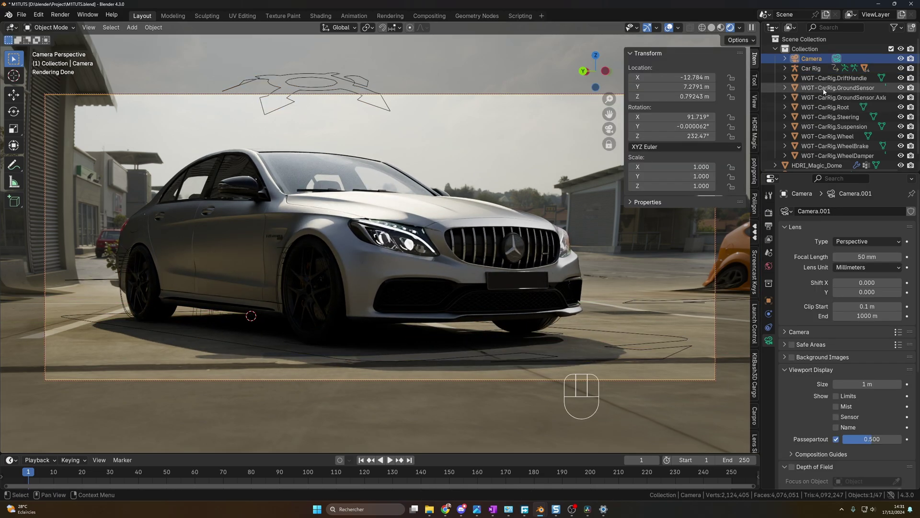
- Lower the camera to a Z location of about 0.47 m and tilt it up to an X rotation of about 94.4°
click(810, 70)
click(814, 60)
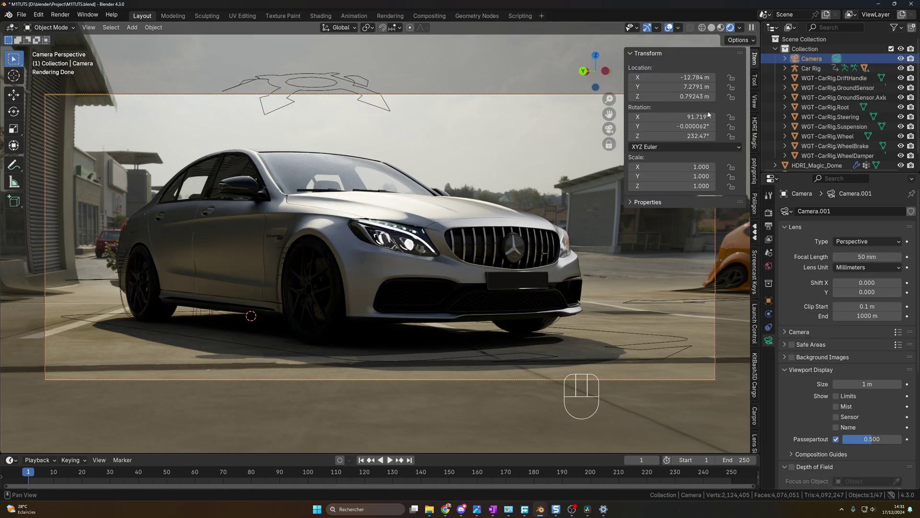
drag(703, 117, 671, 97)
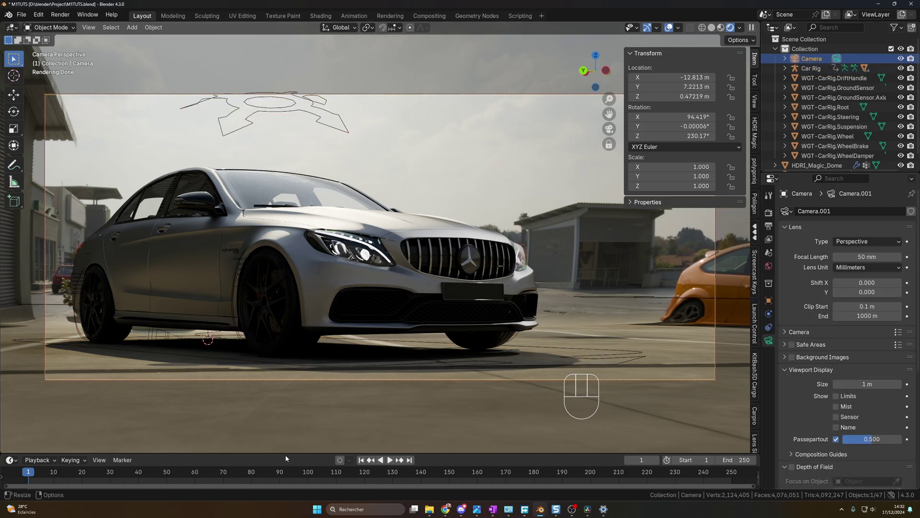
- Enlarge the timeline, keyframe the camera at frame 1, and return to that frame to restore the keyed view after orbiting
drag(286, 454, 286, 419)
click(816, 80)
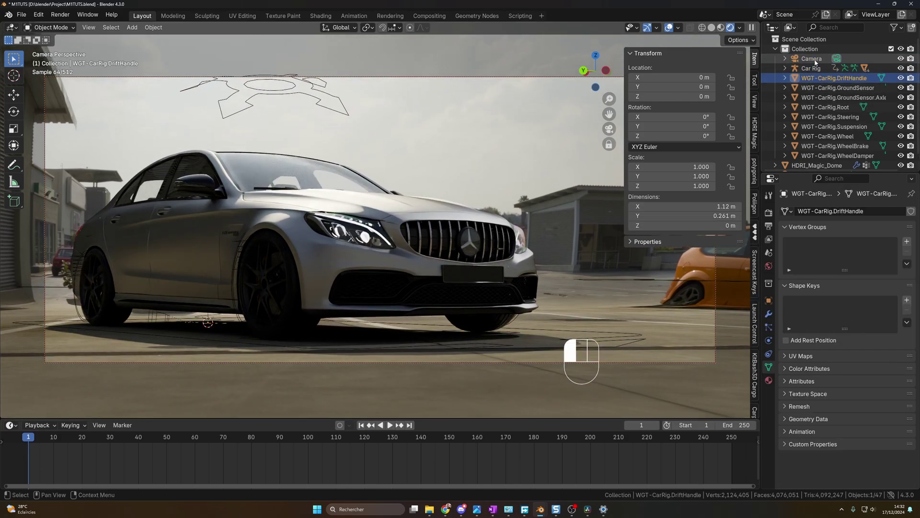
click(814, 60)
key(i)
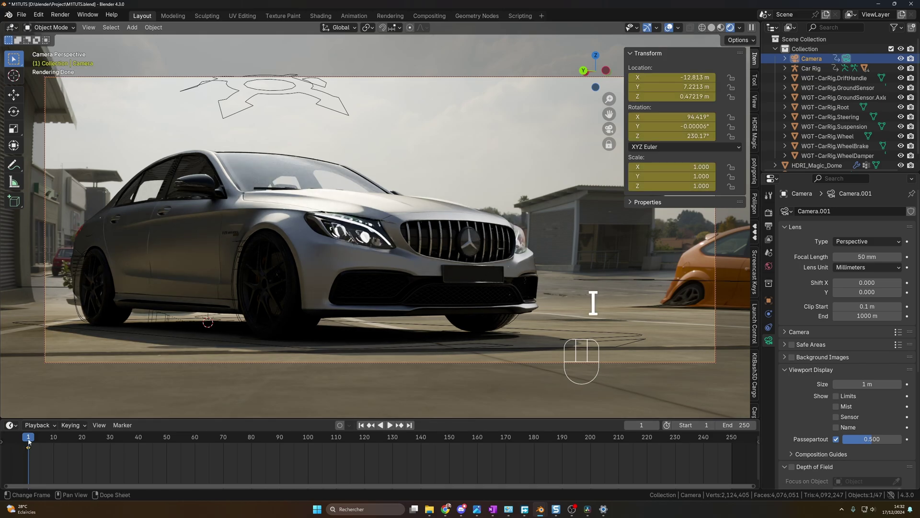
mouse_move(239, 310)
middle_down()
mouse_move(206, 323)
mouse_move(238, 318)
middle_up()
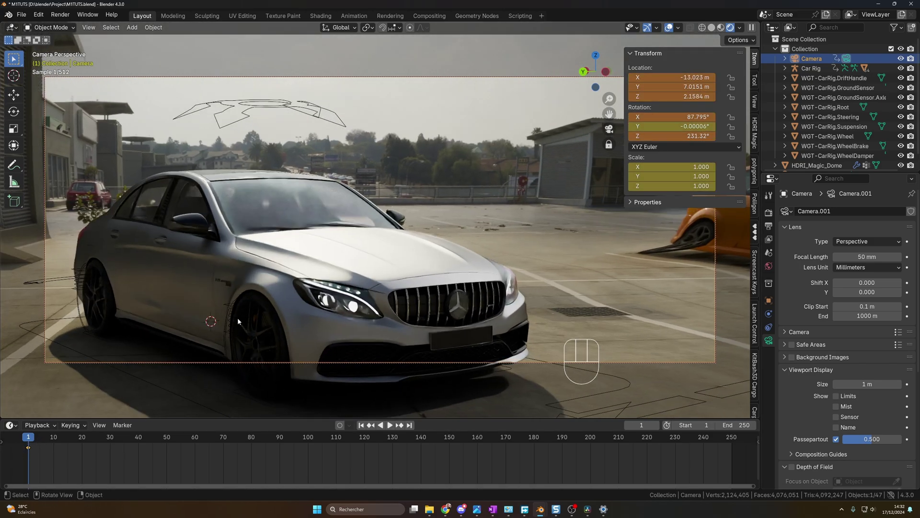
drag(31, 437, 28, 437)
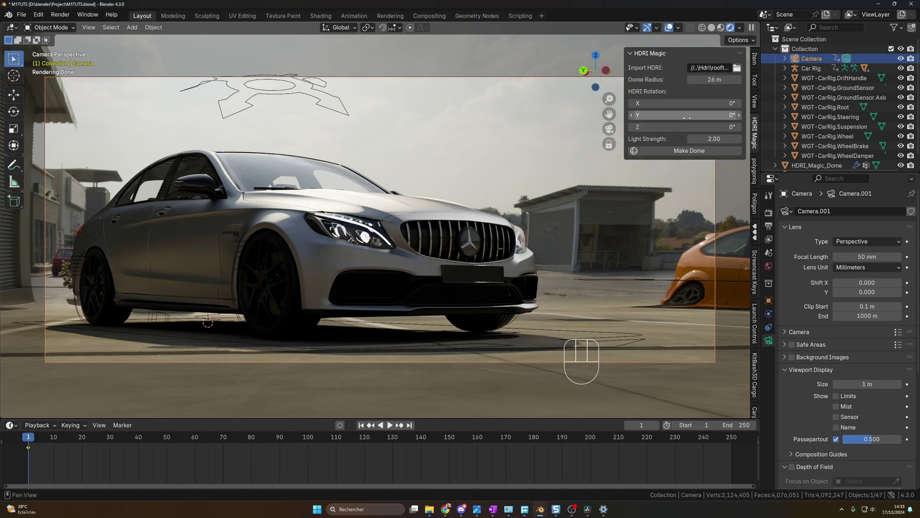
- Raise the HDRI Magic dome's Y rotation in 1° increments to 2°
click(640, 115)
click(567, 48)
click(676, 114)
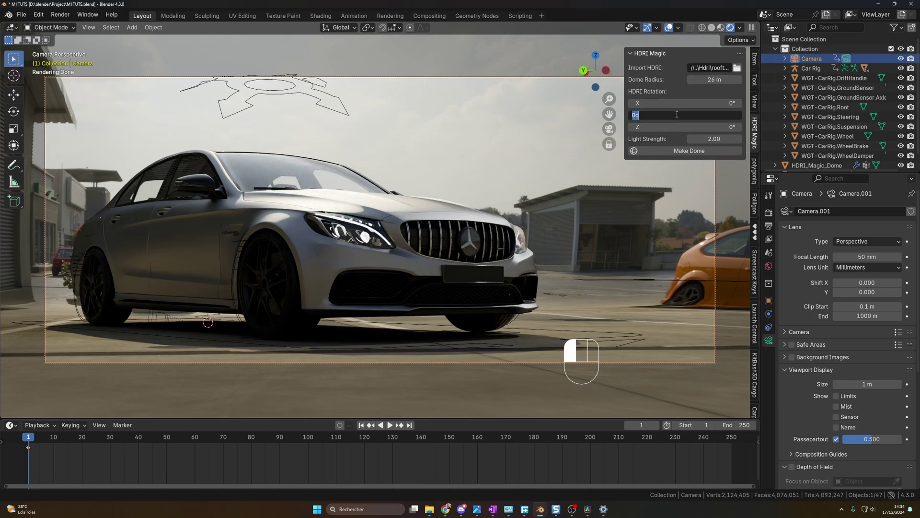
text(1)
key(Return)
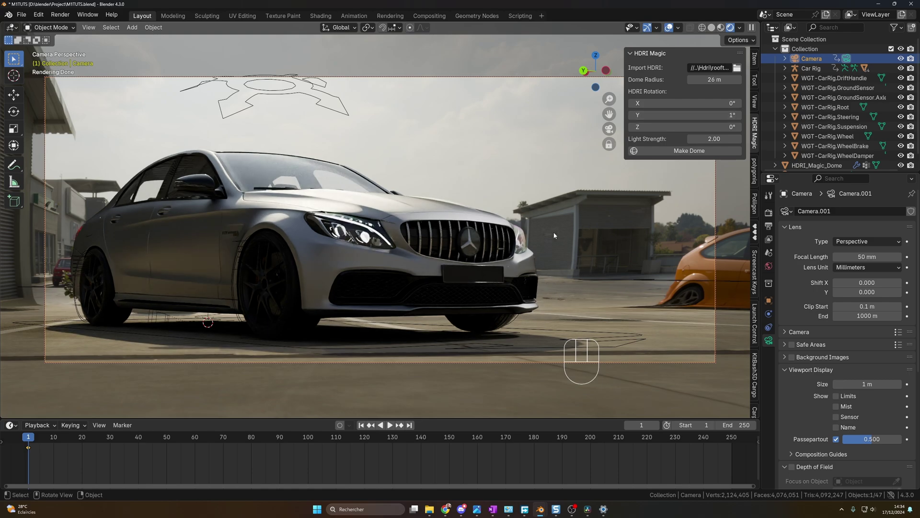
click(672, 115)
key(Return)
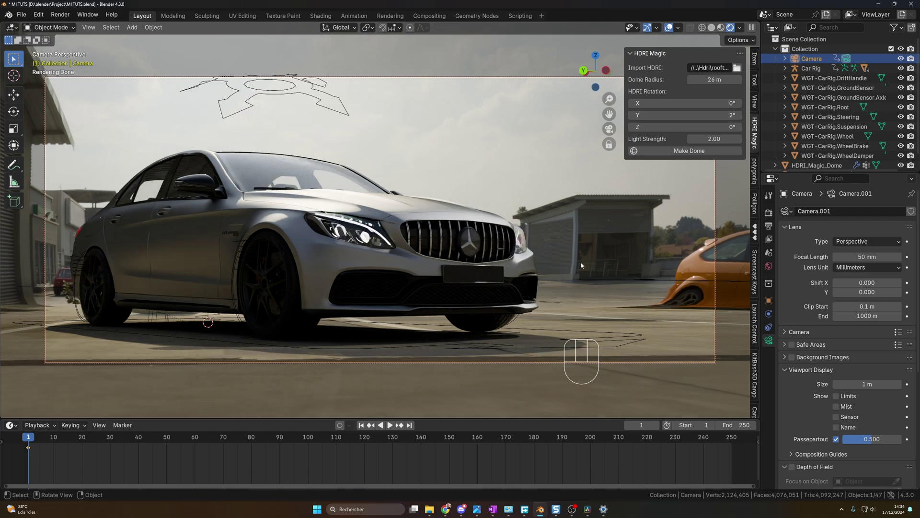
- Try an HDRI Y rotation of 3° and set it back to 2°
click(671, 115)
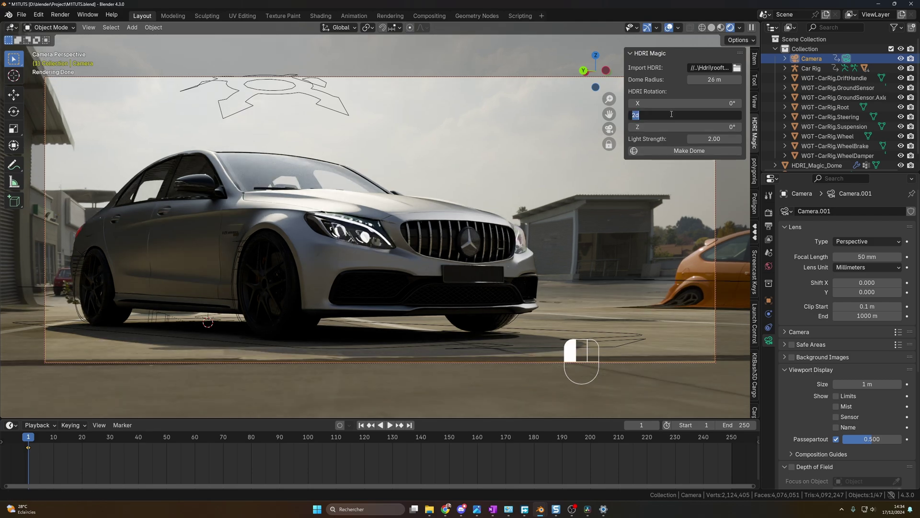
text(3)
key(Return)
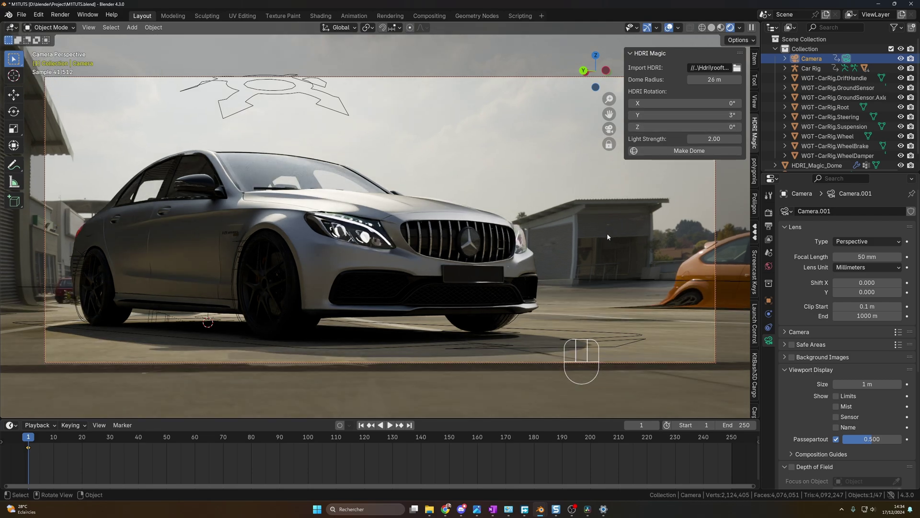
click(703, 114)
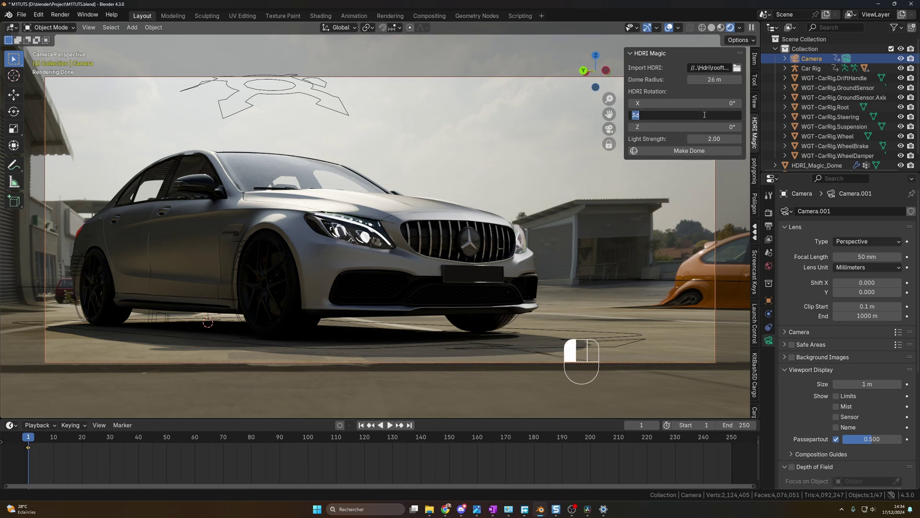
text(2)
key(Return)
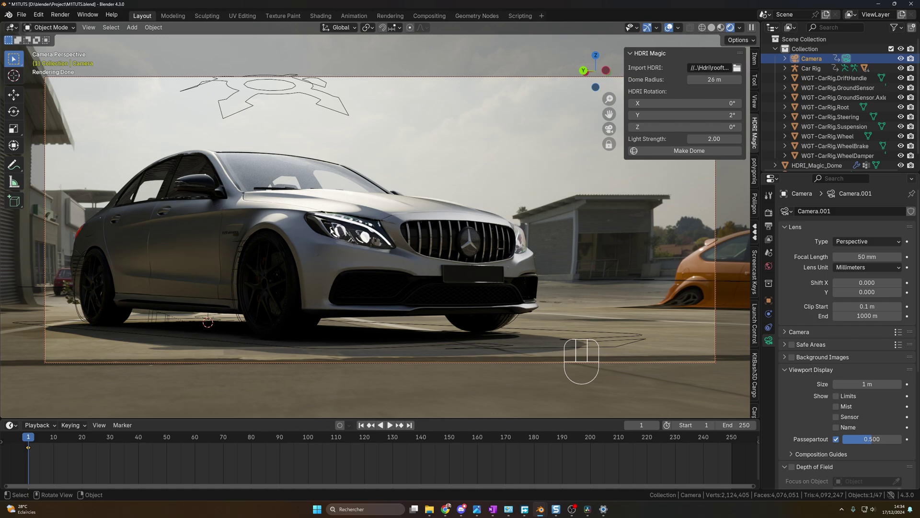
- Open the Shading workspace, display its viewport in rendered mode, and view the car from its front corner
click(332, 231)
click(320, 16)
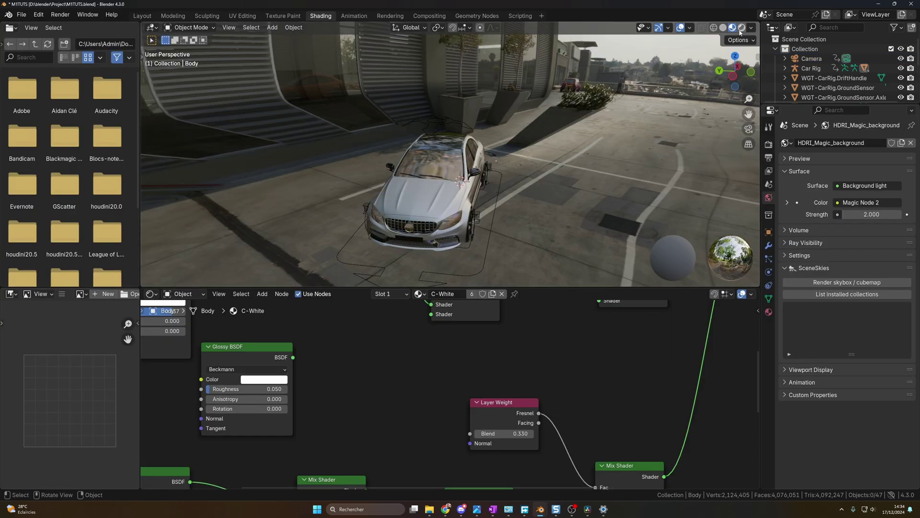
click(742, 28)
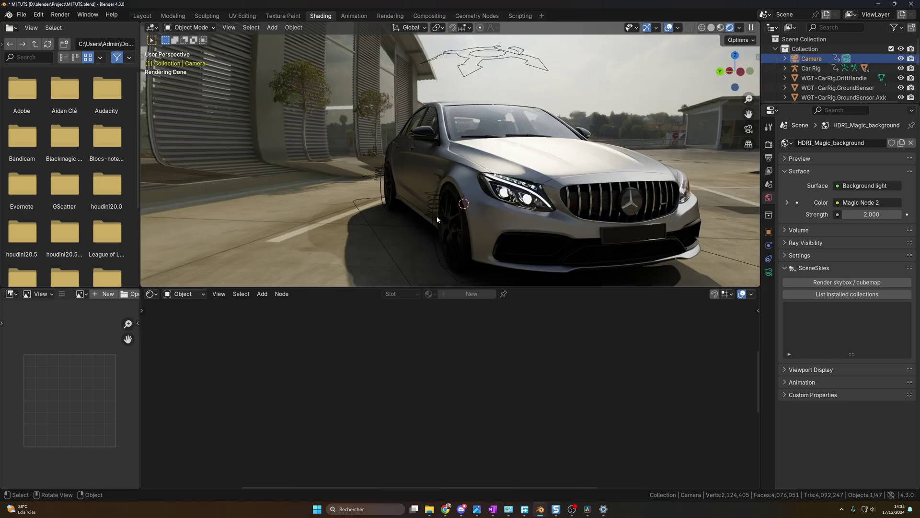
ctrl+middle_drag(453, 220, 437, 236)
- Make Collection active, add a plane mesh to it, and move the plane about 4 m along the ground to beside the car
click(565, 151)
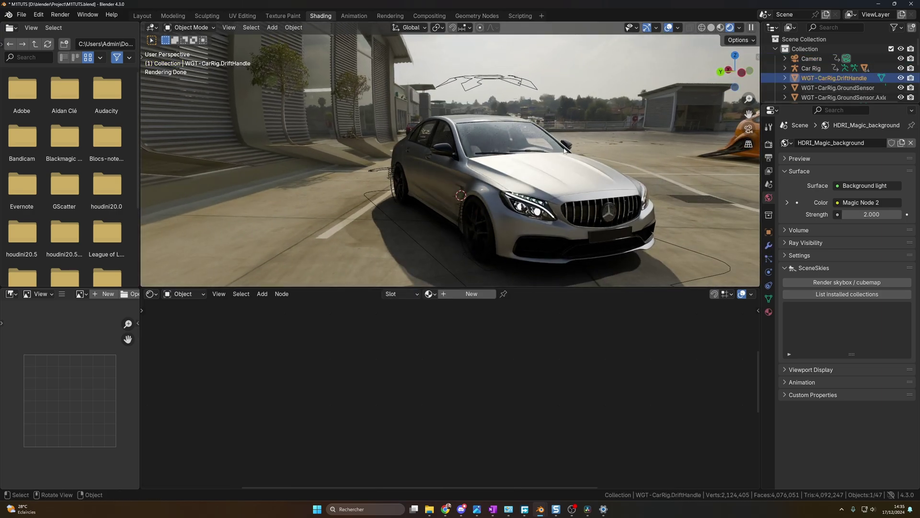
click(814, 69)
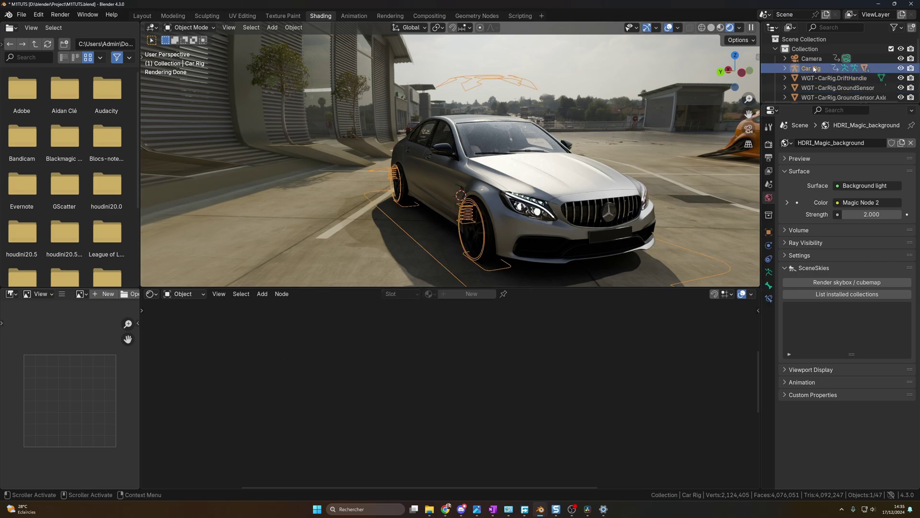
click(810, 59)
click(808, 50)
key(shift+a)
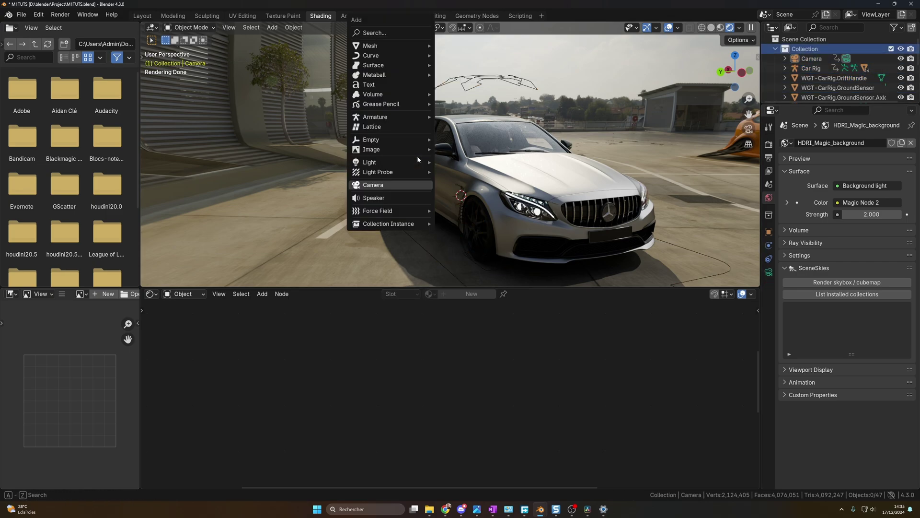
mouse_move(383, 46)
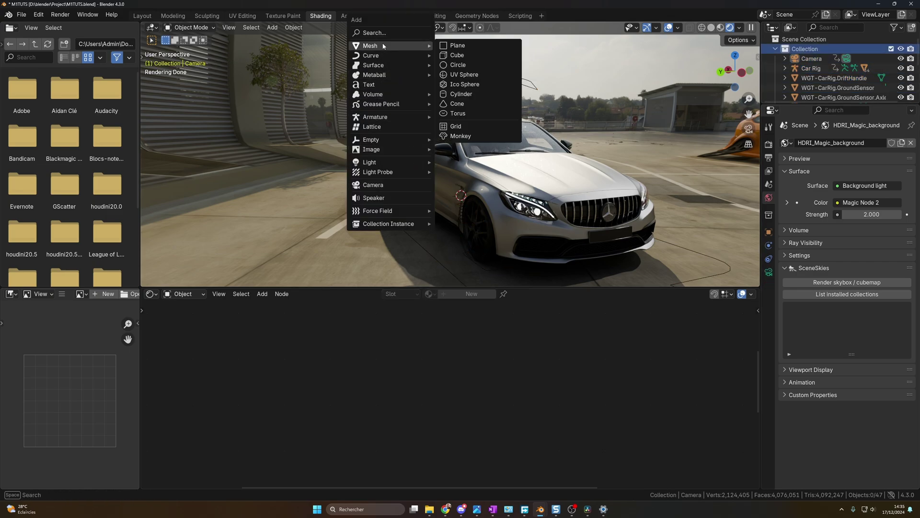
click(458, 46)
key(g)
key(shift+z)
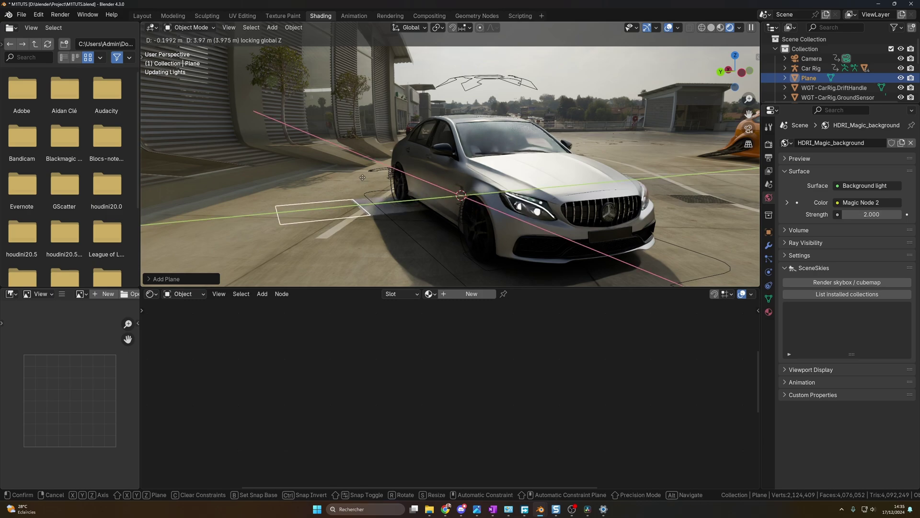
click(352, 177)
scroll(391, 218, up, 2)
middle_drag(393, 218, 381, 204)
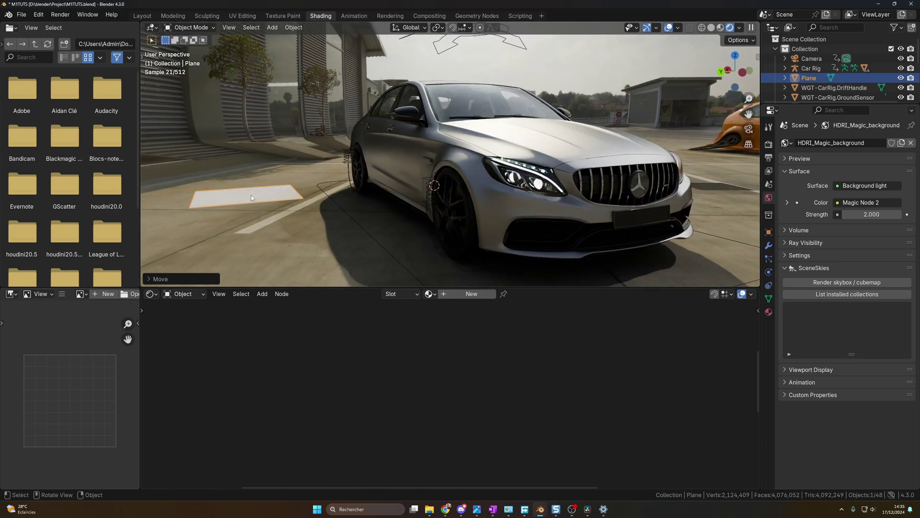
- Check the headlight glass material, then assign the existing Light material to the plane
click(519, 184)
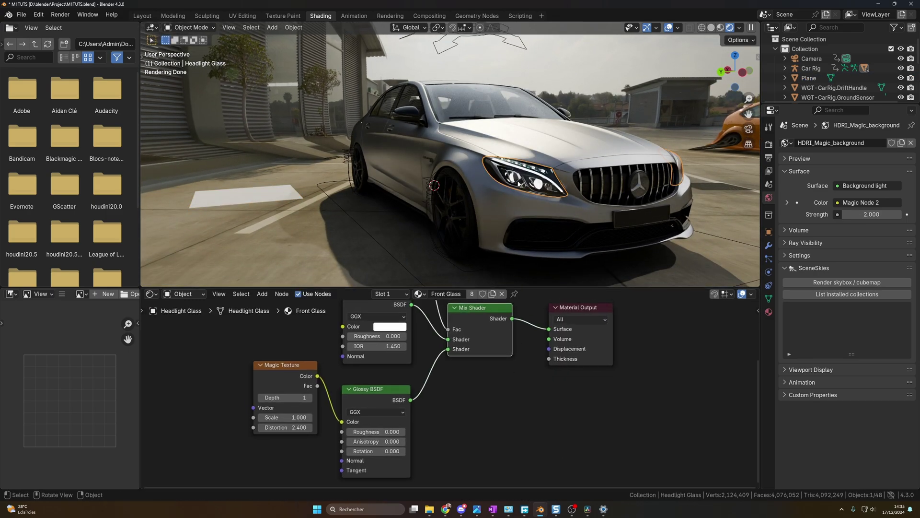
click(257, 196)
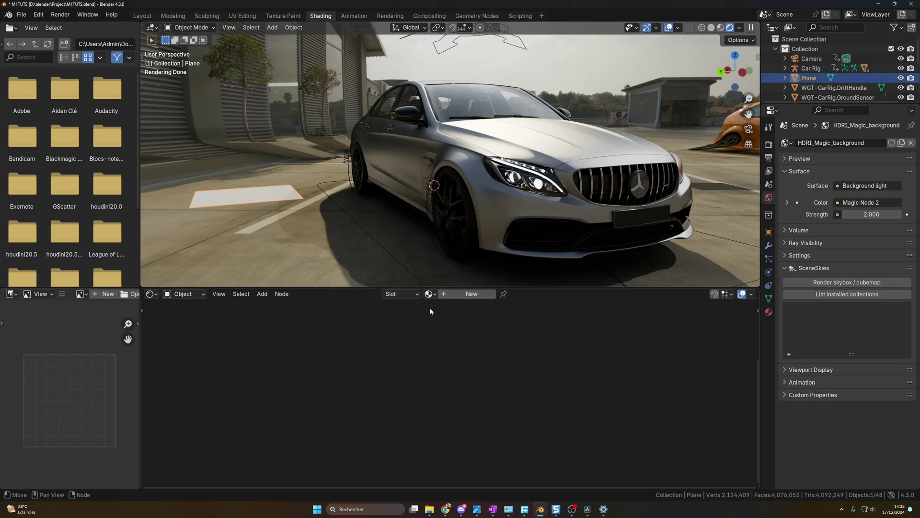
click(431, 294)
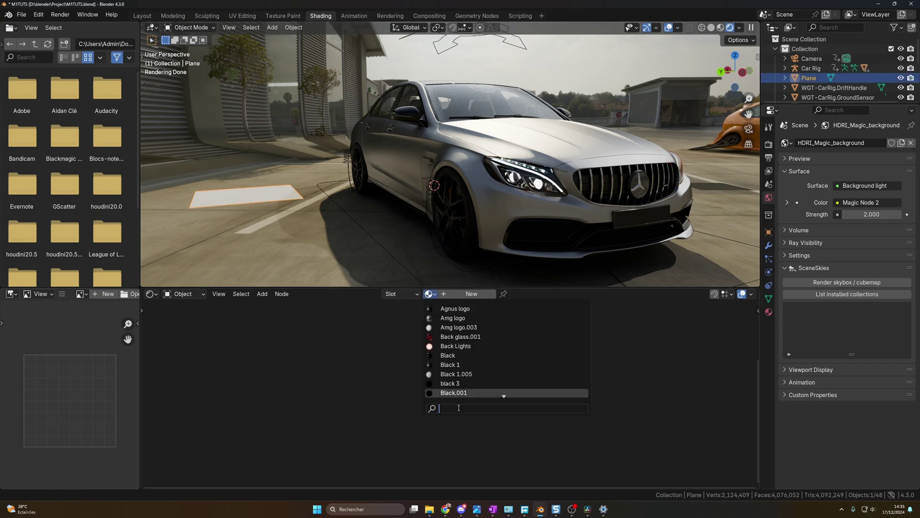
text(light)
click(451, 309)
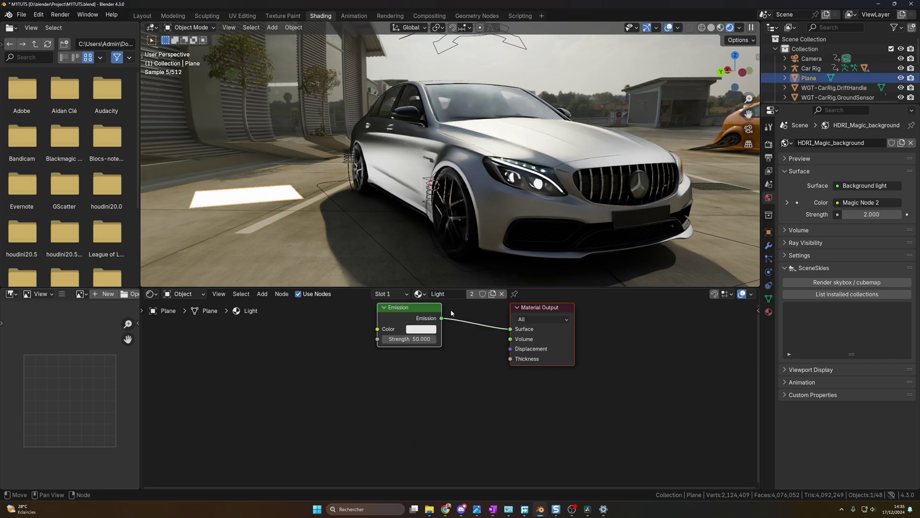
- Set the Light material's Emission strength to 0 to switch off the headlights
click(409, 339)
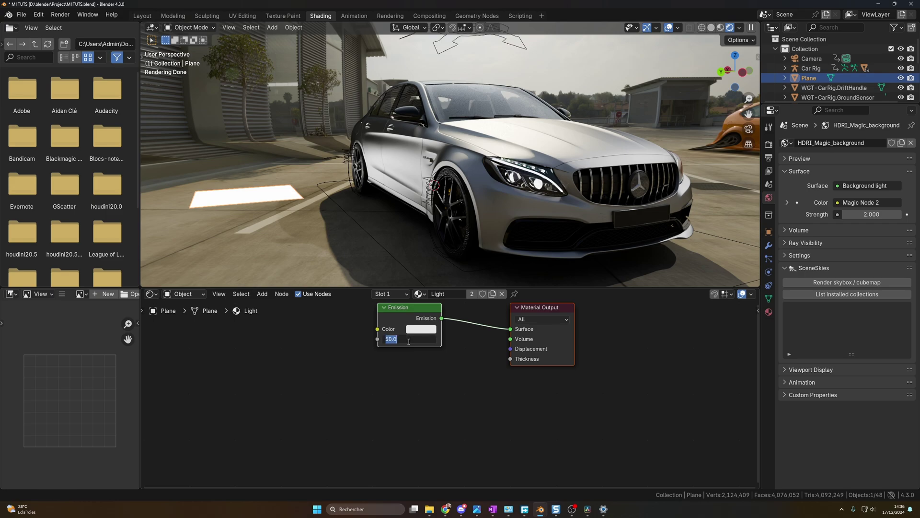
text(0)
key(Return)
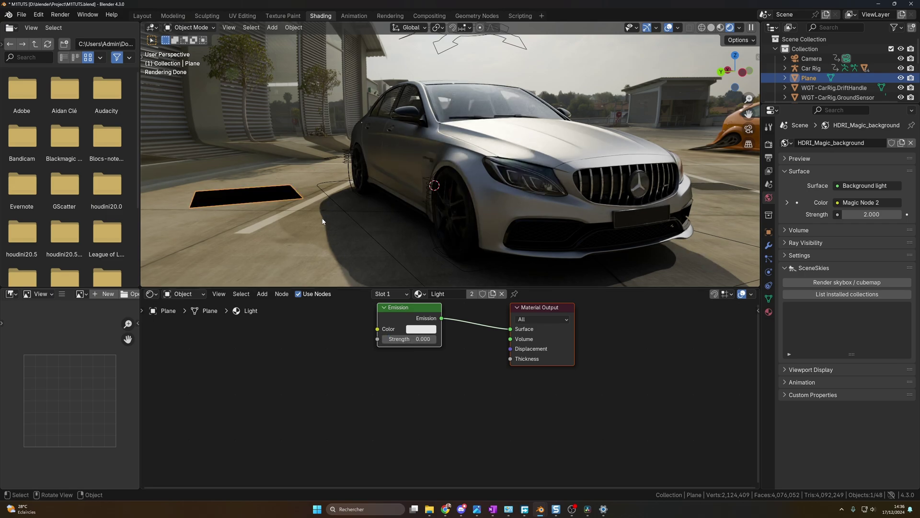
- Replace the plane's material with the existing C-White car paint material
middle_drag(350, 218, 402, 149)
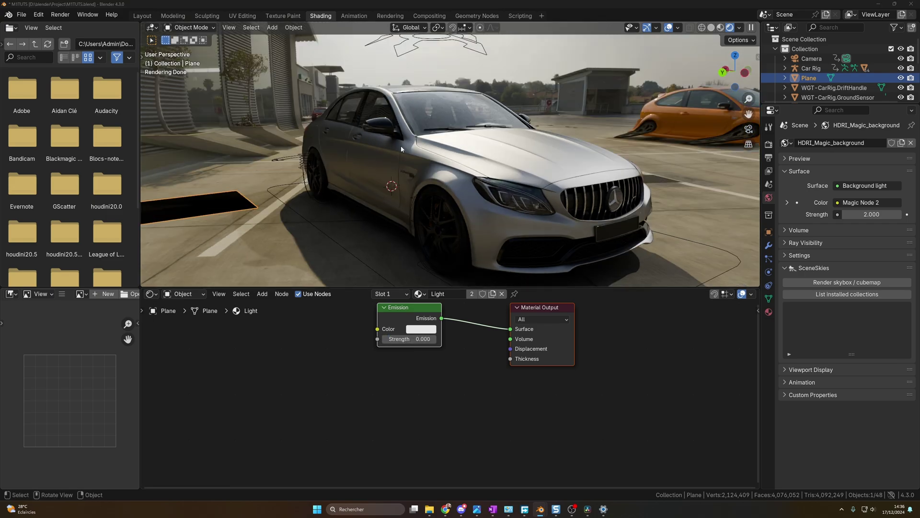
click(420, 294)
click(346, 372)
click(420, 293)
text(c)
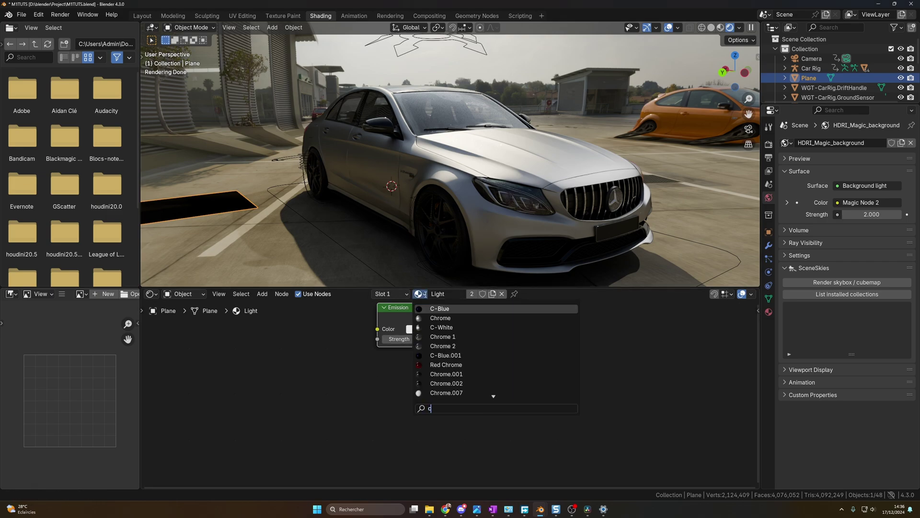
click(459, 330)
- Enlarge the shader editor and delete the unconnected Glossy BSDF nodes from the C-White material
scroll(432, 329, down, 13)
drag(356, 287, 354, 186)
scroll(351, 335, up, 3)
middle_drag(352, 335, 448, 290)
drag(459, 377, 517, 437)
key(x)
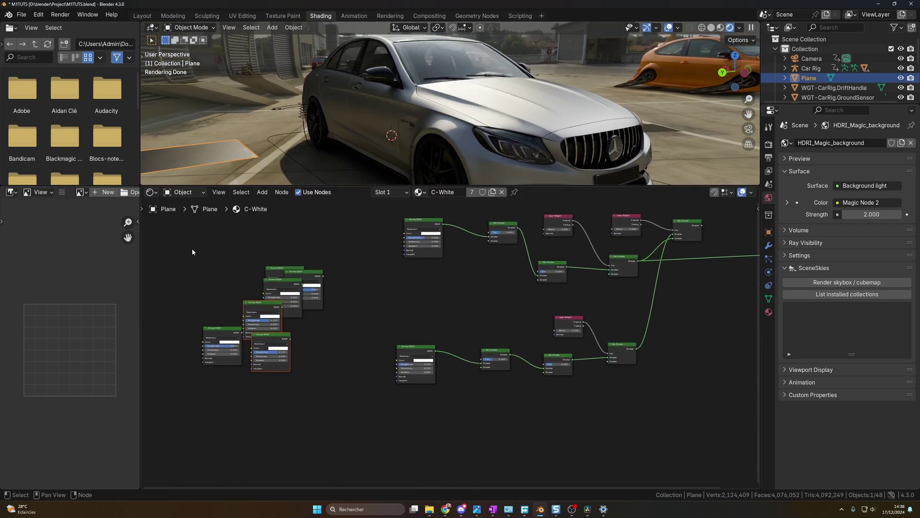
drag(192, 249, 342, 412)
key(x)
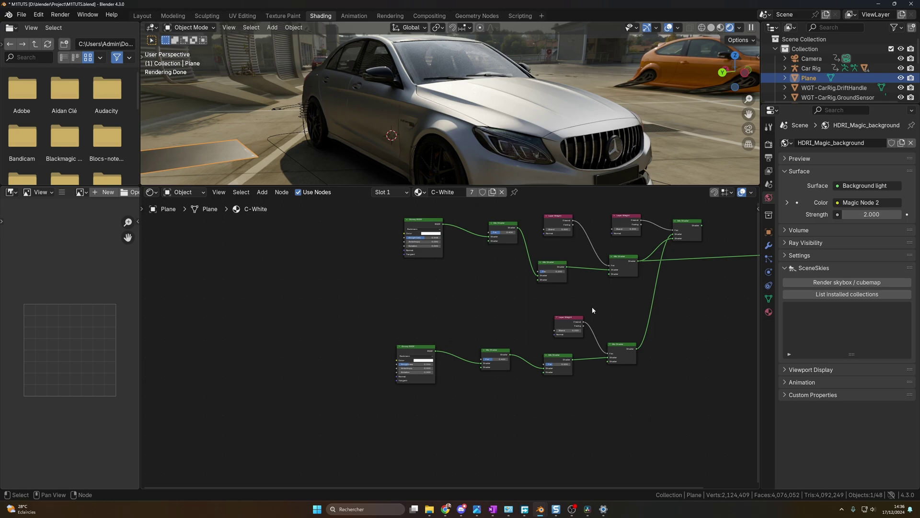
- Delete the lower Glossy BSDF and Mix Shader branch and the unused final Mix Shader with its Layer Weight
drag(257, 321, 562, 417)
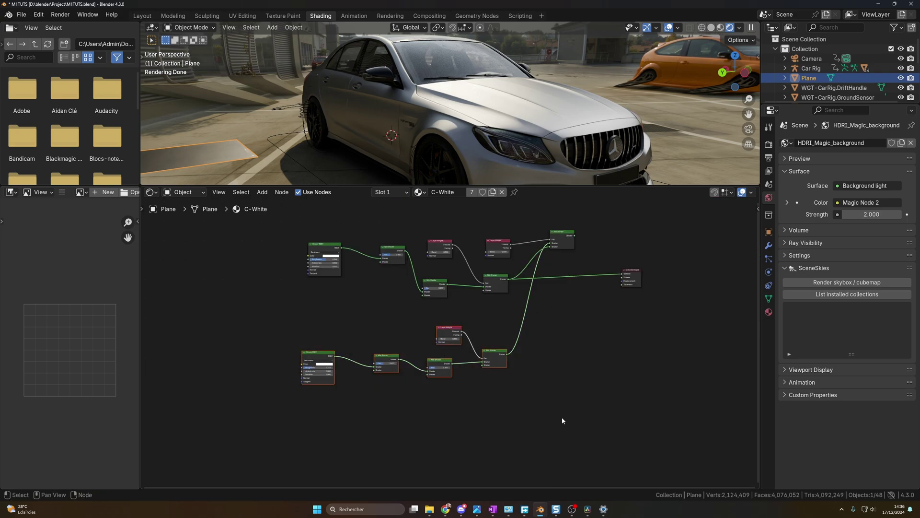
key(x)
scroll(573, 338, up, 1)
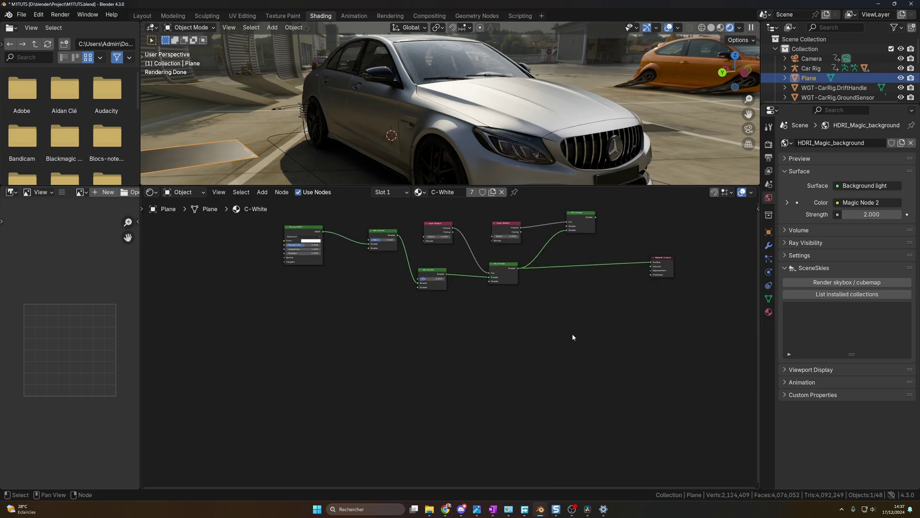
drag(654, 232, 494, 210)
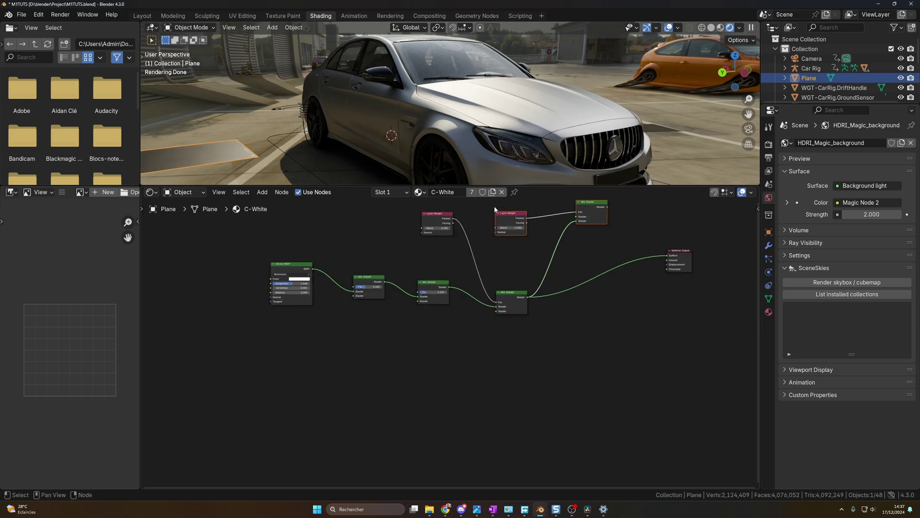
key(x)
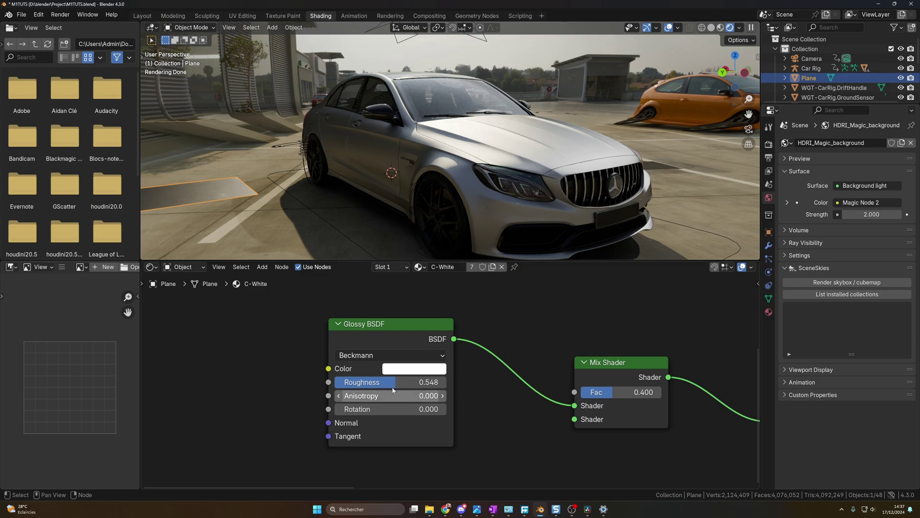
- Set the C-White Glossy BSDF colour to #757575FF and its roughness to 0
click(415, 370)
click(454, 350)
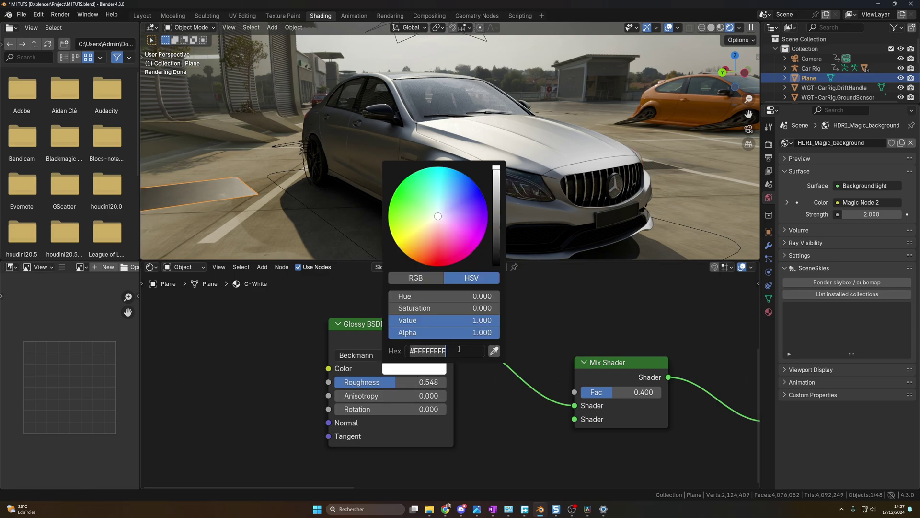
text(#757575FF)
key(Return)
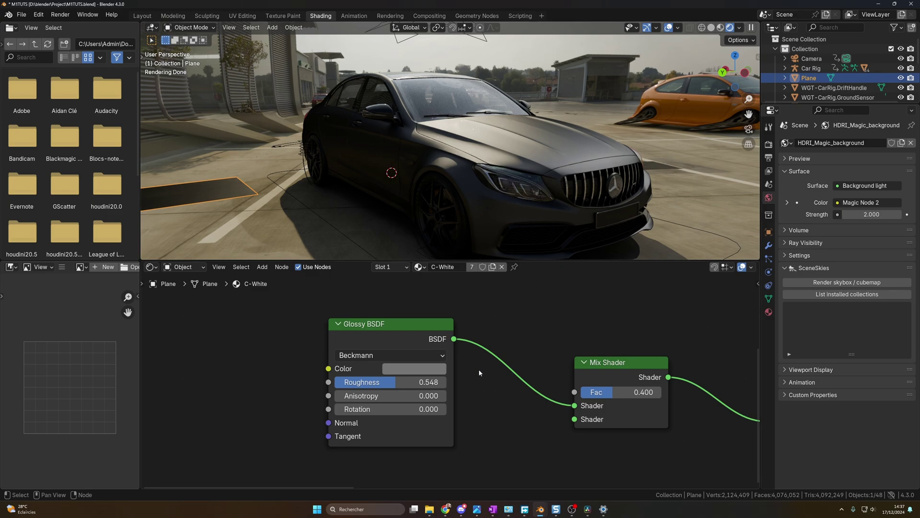
drag(387, 383, 332, 382)
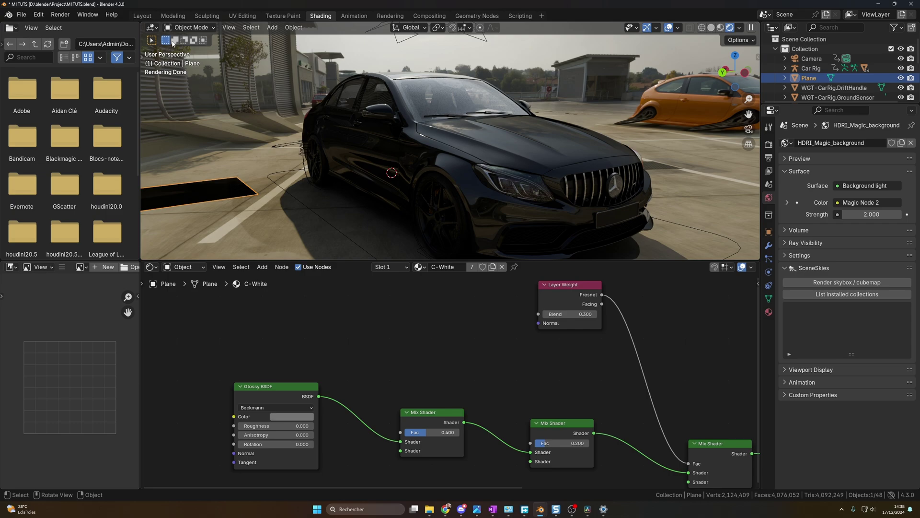
- Return to the Layout workspace, leave the camera view, select the Car Rig and switch it to Pose Mode
click(142, 15)
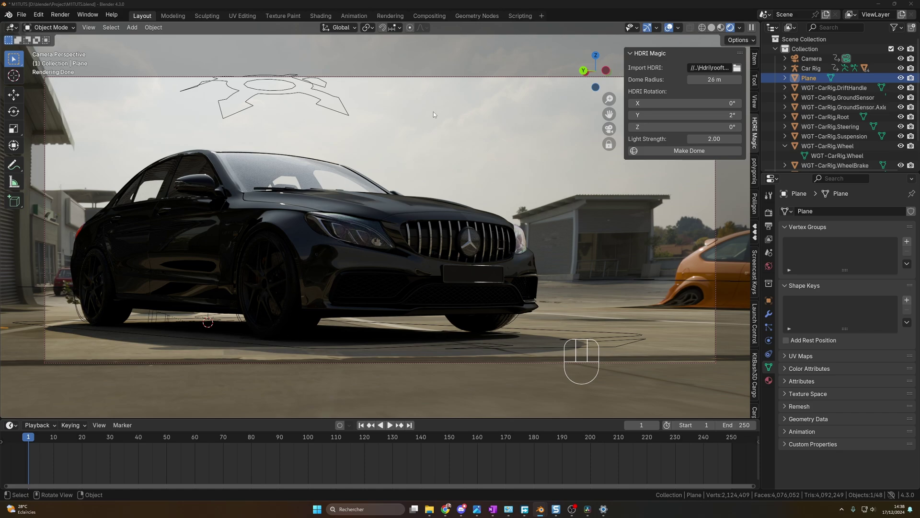
key(KP_0)
middle_drag(424, 192, 446, 273)
scroll(445, 274, down, 2)
click(342, 341)
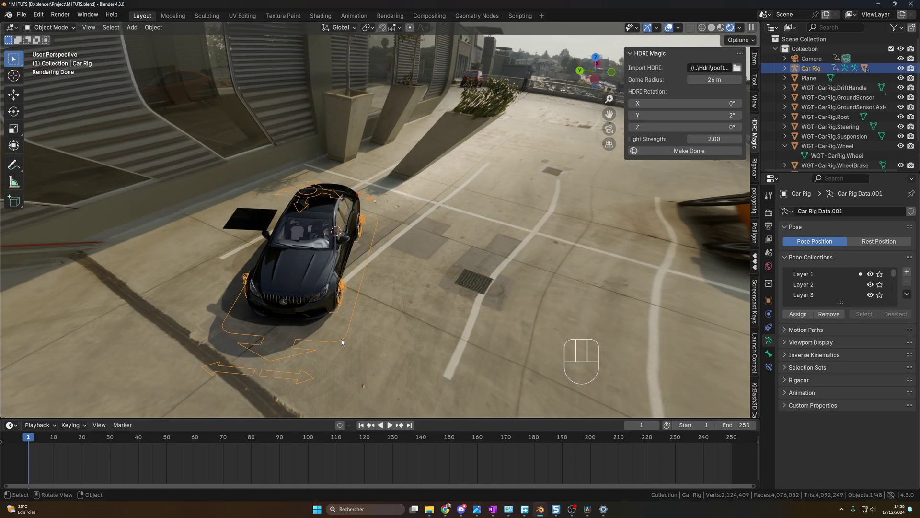
key(ctrl+Tab)
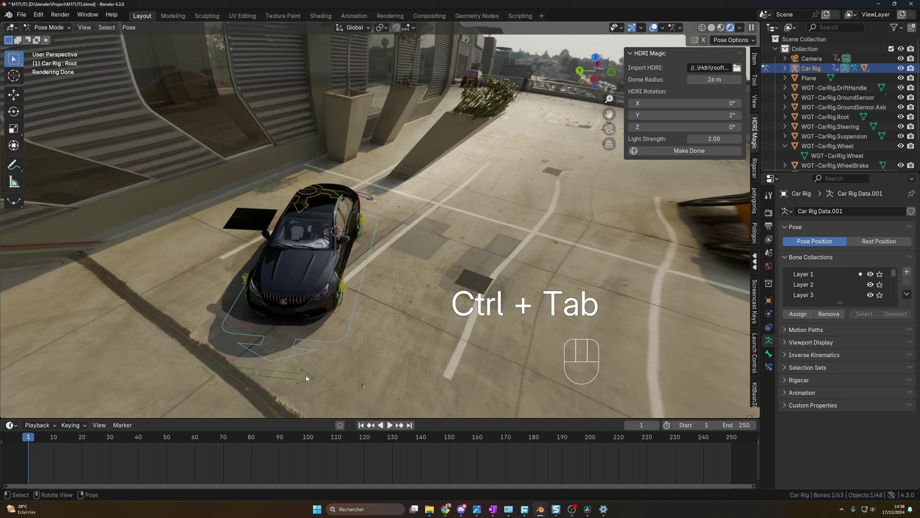
- Move the Steering bone about 1 m sideways to turn the front wheels, and return to the camera view
click(302, 376)
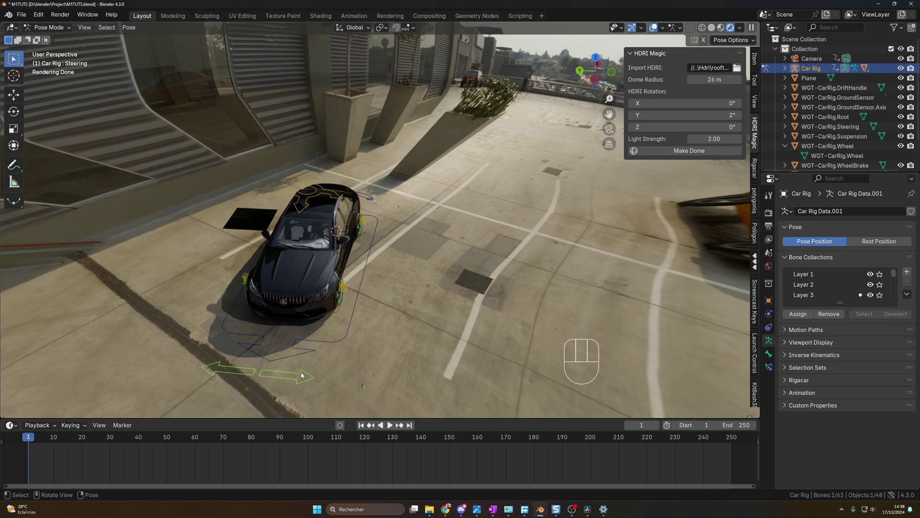
middle_drag(298, 372, 355, 353)
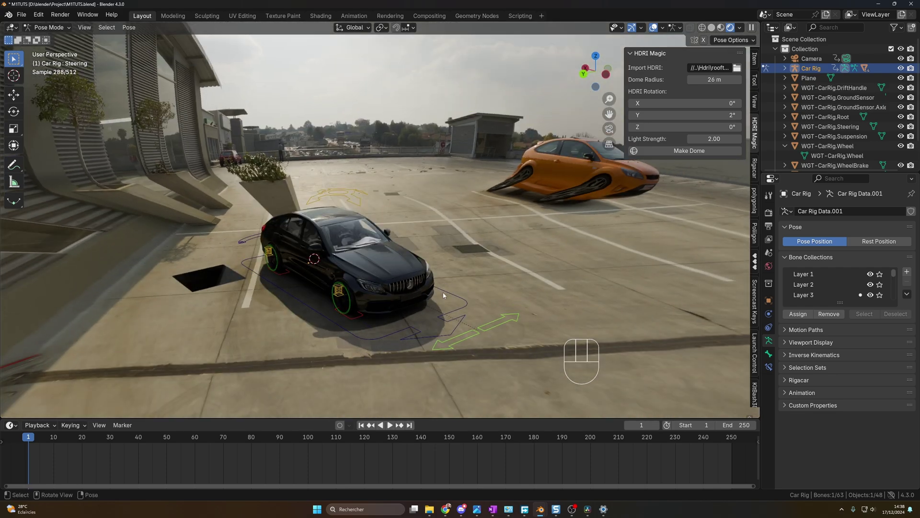
key(g)
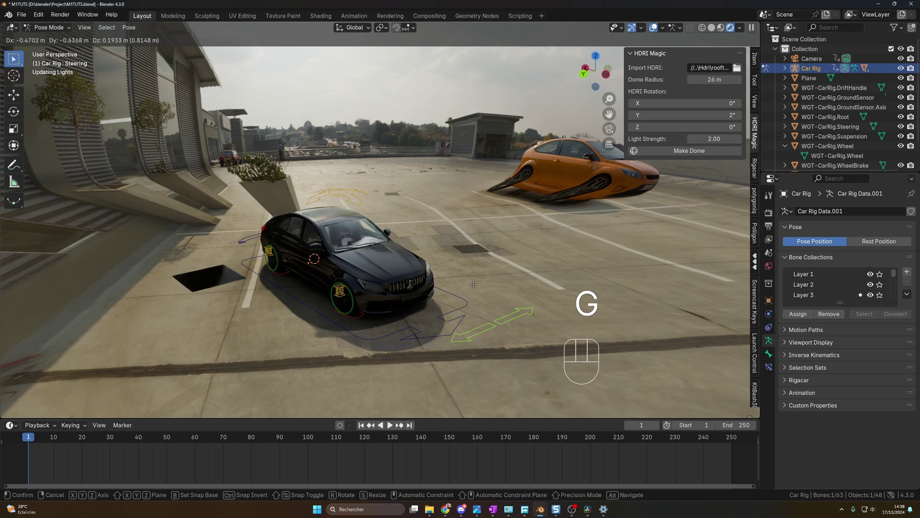
click(481, 281)
key(KP_0)
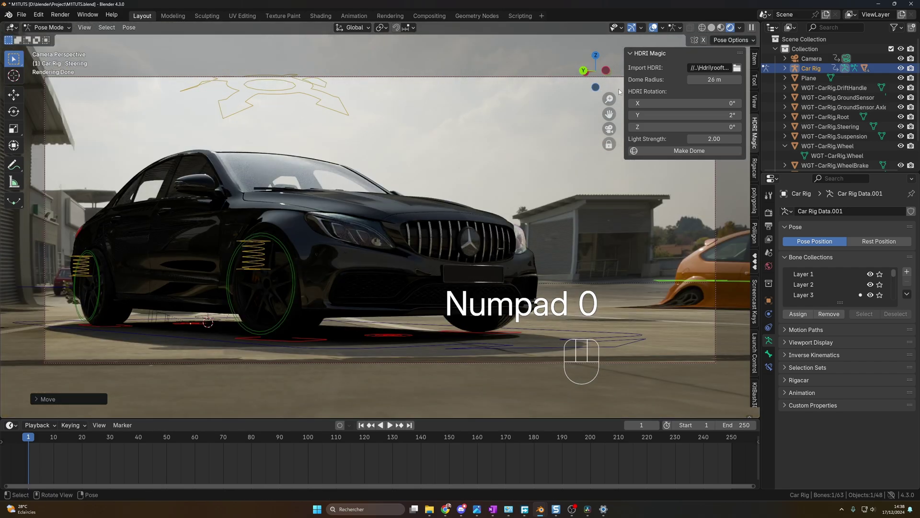
- Adjust the Steering bone's position in the camera view, with the viewport overlays hidden and the bones deselected at the end
click(654, 28)
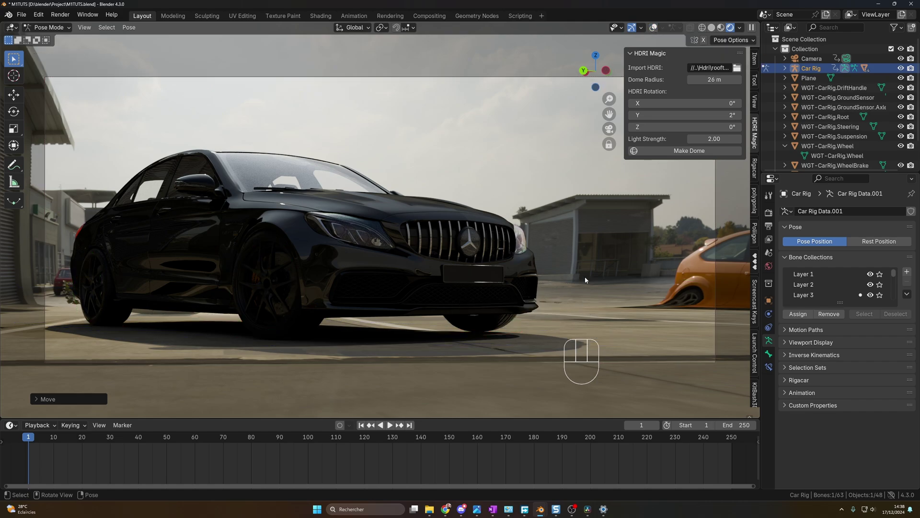
click(653, 28)
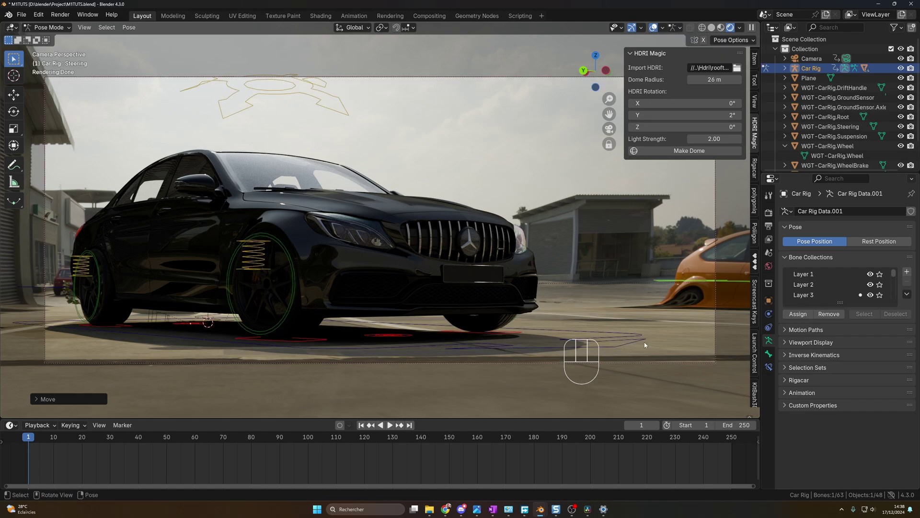
key(g)
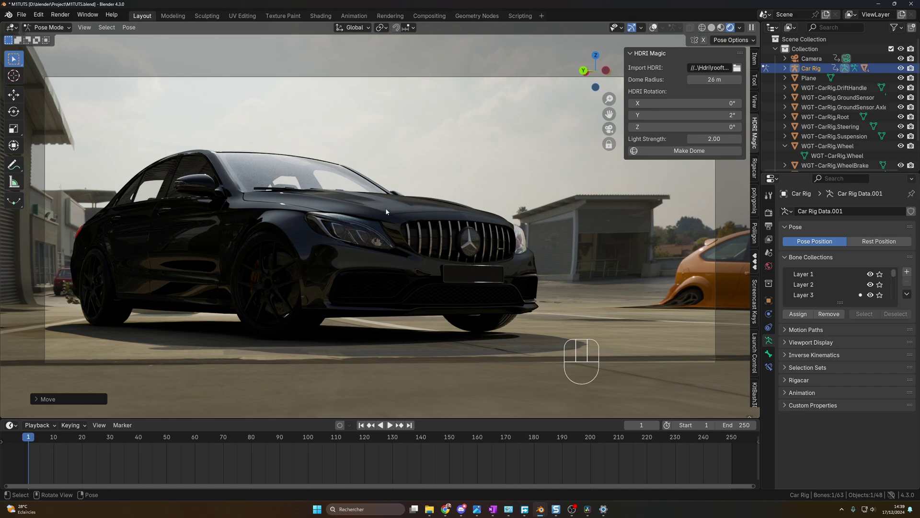
click(503, 241)
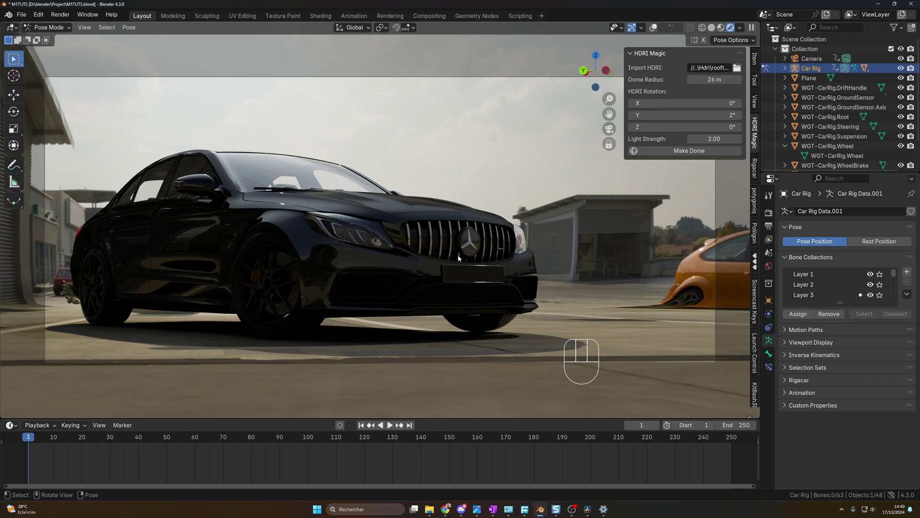
- Switch back to Object Mode, select the camera, and set its passepartout opacity to 1.000
click(48, 27)
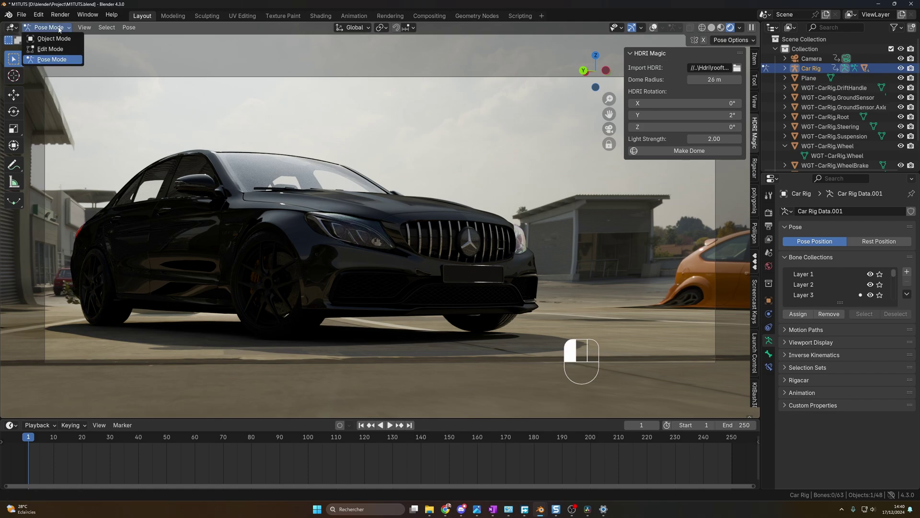
click(58, 38)
click(810, 78)
click(813, 59)
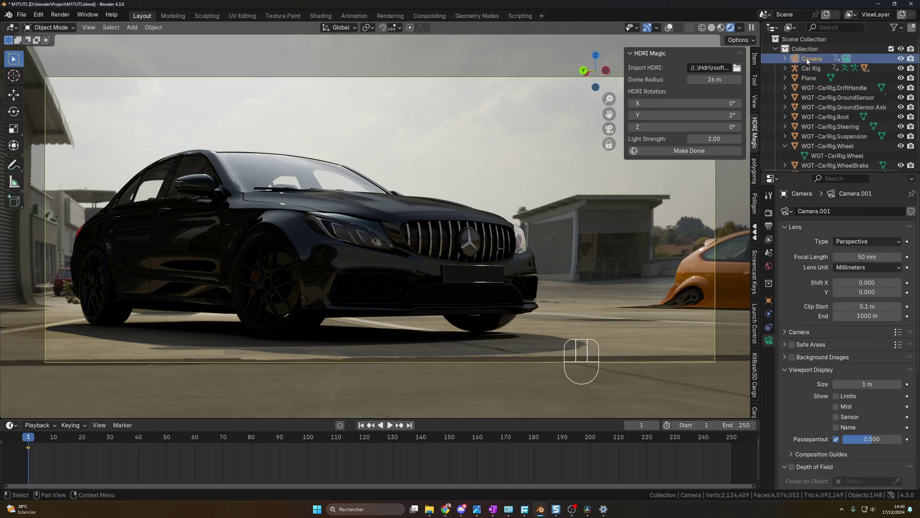
click(770, 341)
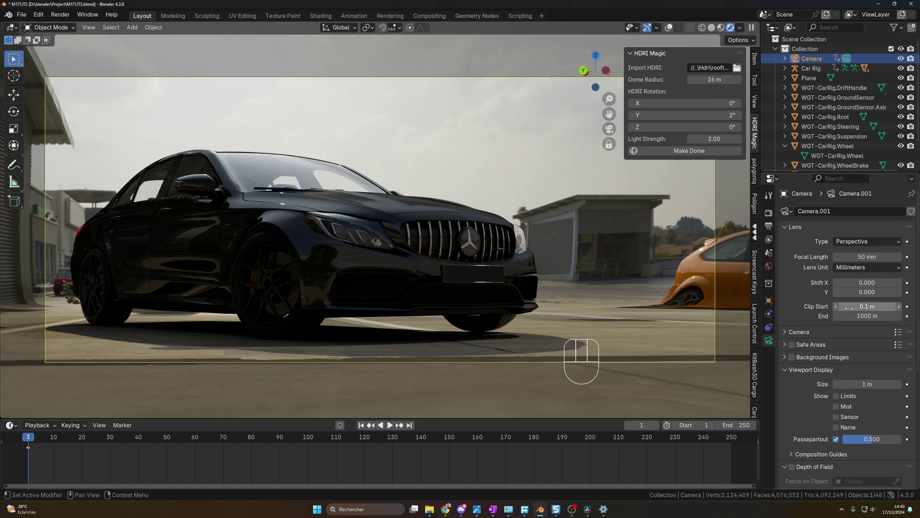
scroll(849, 310, down, 3)
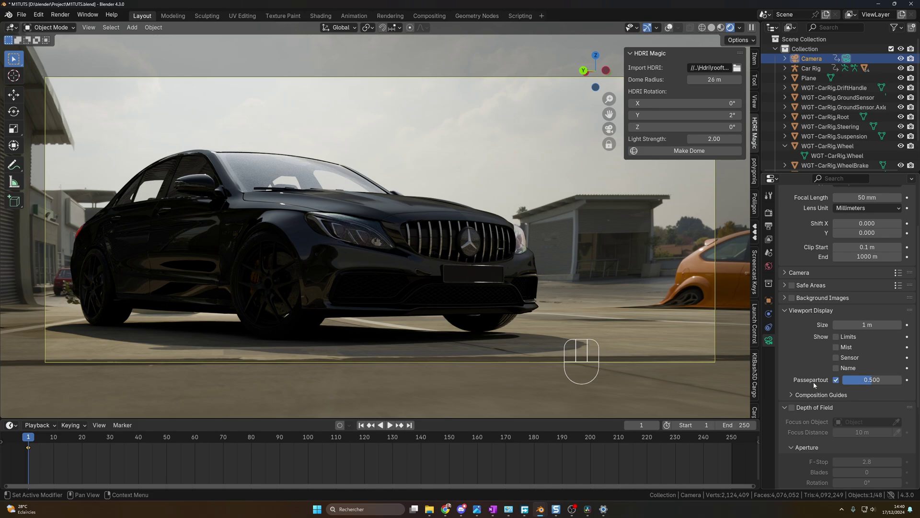
drag(864, 382, 902, 382)
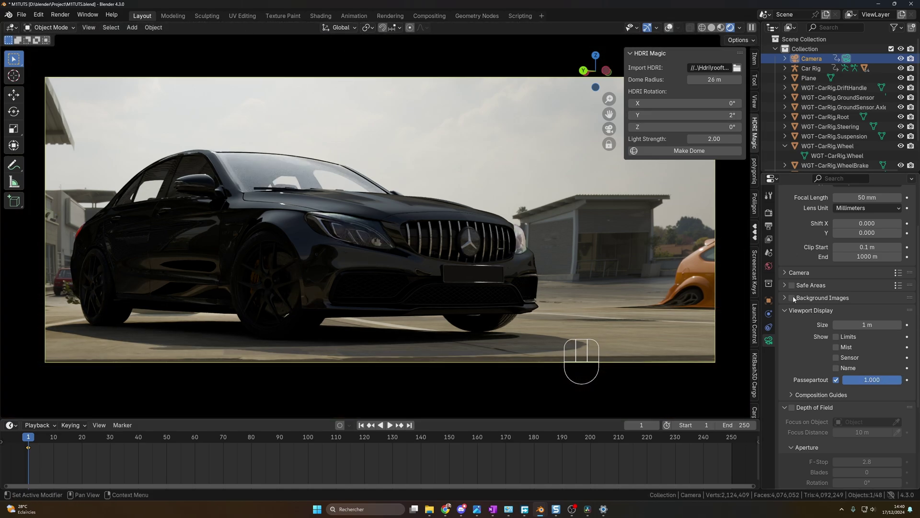
- Enable depth of field on the camera
scroll(815, 318, down, 3)
click(791, 348)
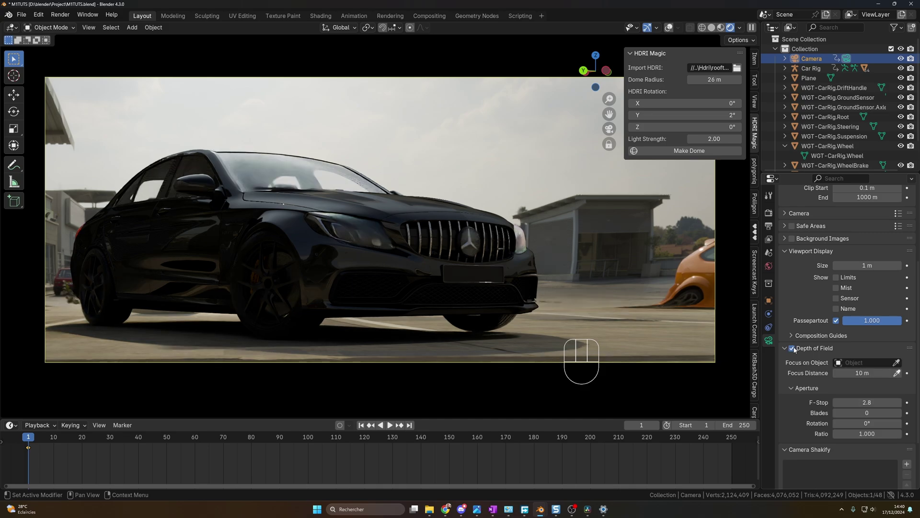
scroll(803, 298, down, 2)
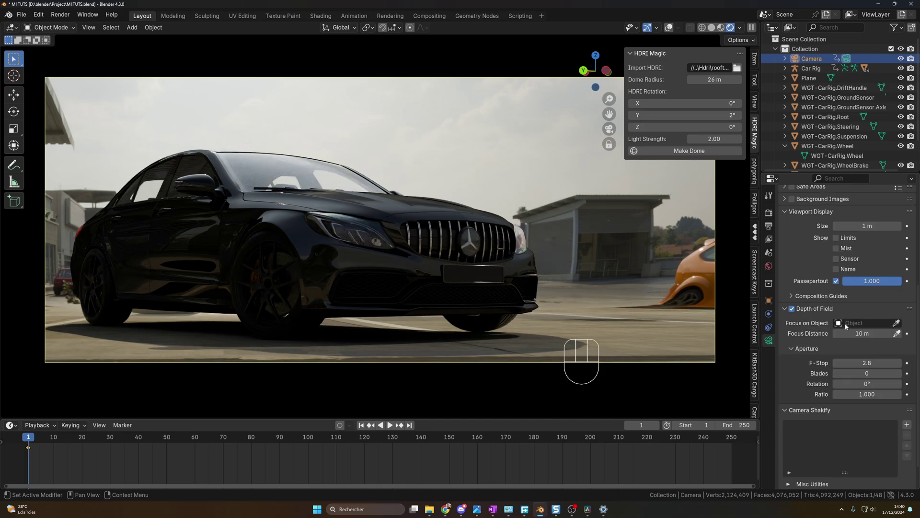
- Add a plain axes empty to the main Collection and rename it Focus
key(KP_0)
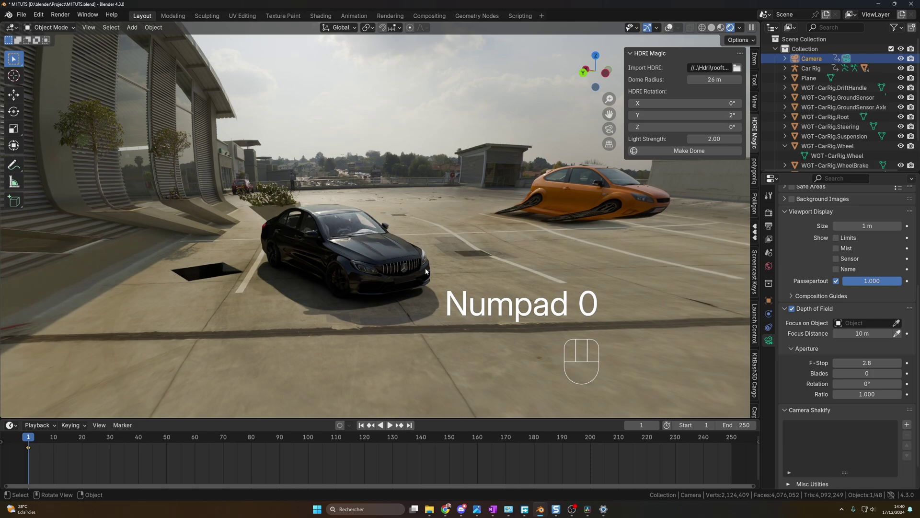
click(813, 49)
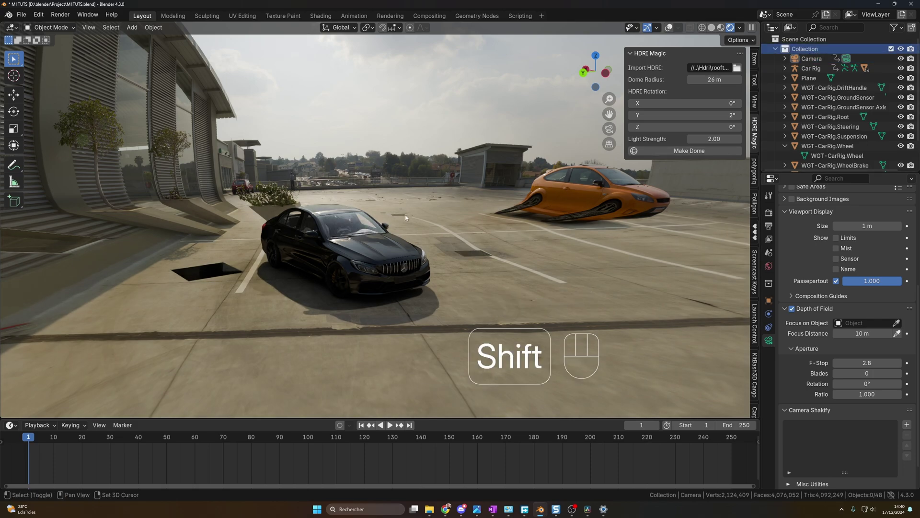
key(shift+a)
mouse_move(381, 312)
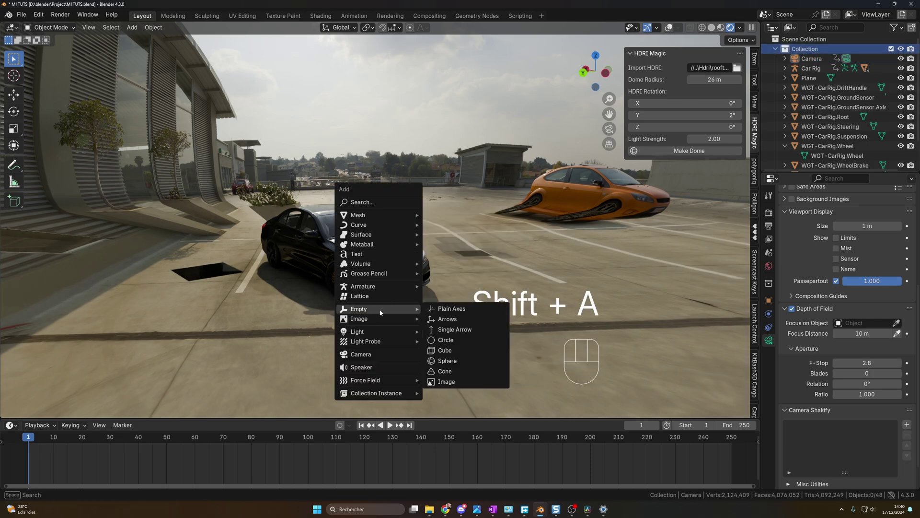
click(453, 308)
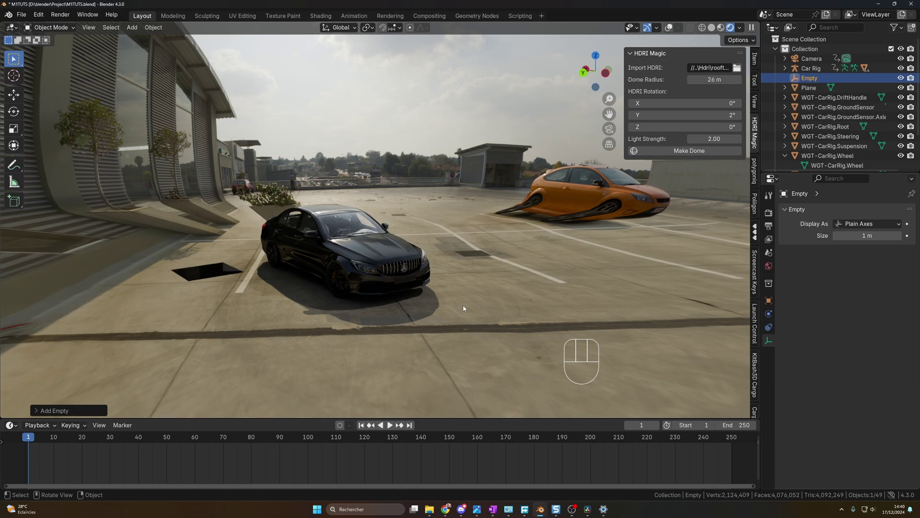
double_click(809, 77)
text(Focus)
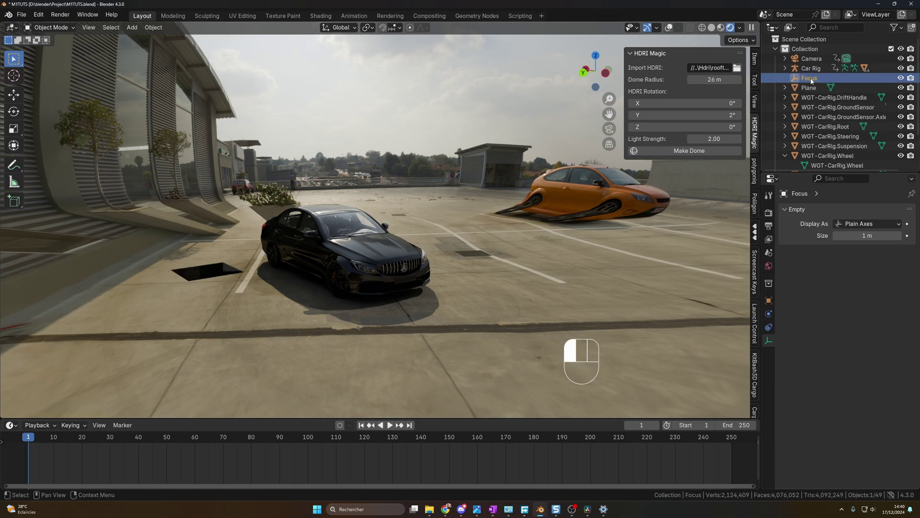
key(Return)
- Raise the Focus empty above the ground along the global Z axis
key(KP_7)
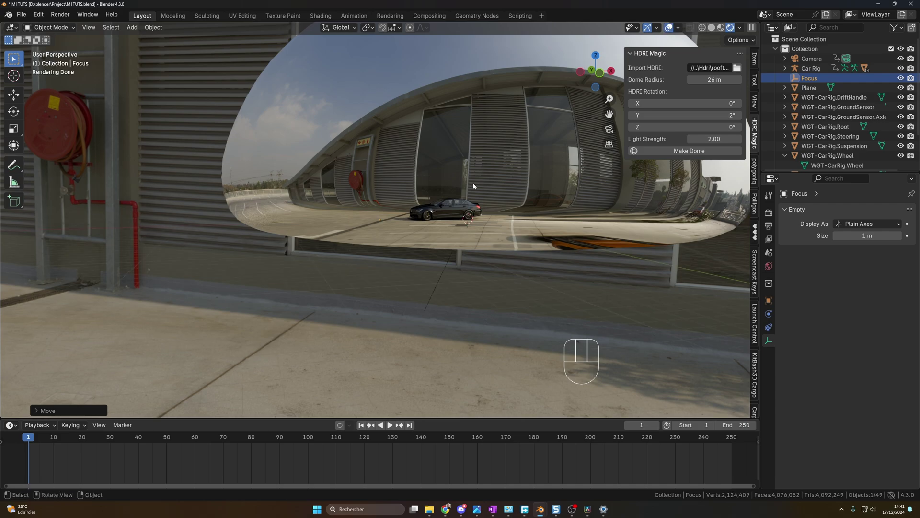
key(KP_Decimal)
key(g)
key(z)
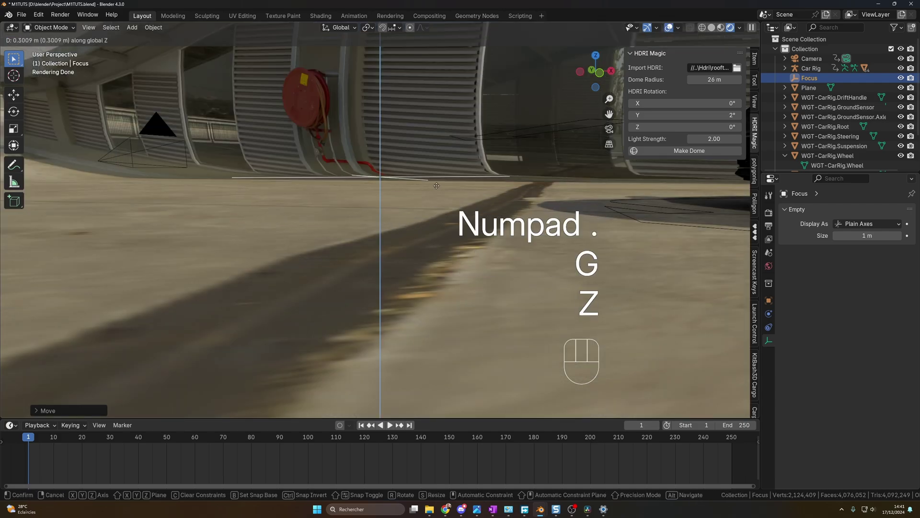
click(436, 168)
- Move the Focus empty horizontally to the car's front end in top view, keeping its height locked
key(KP_7)
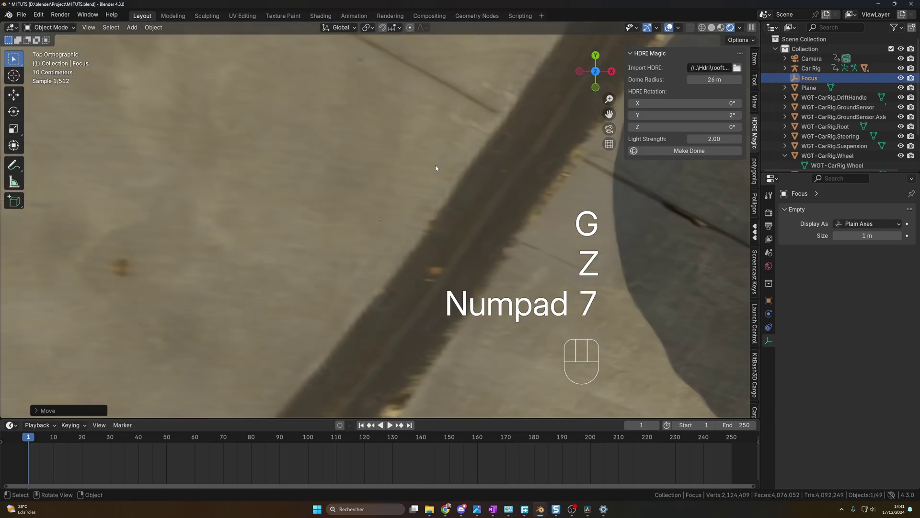
scroll(440, 169, down, 13)
scroll(443, 179, up, 5)
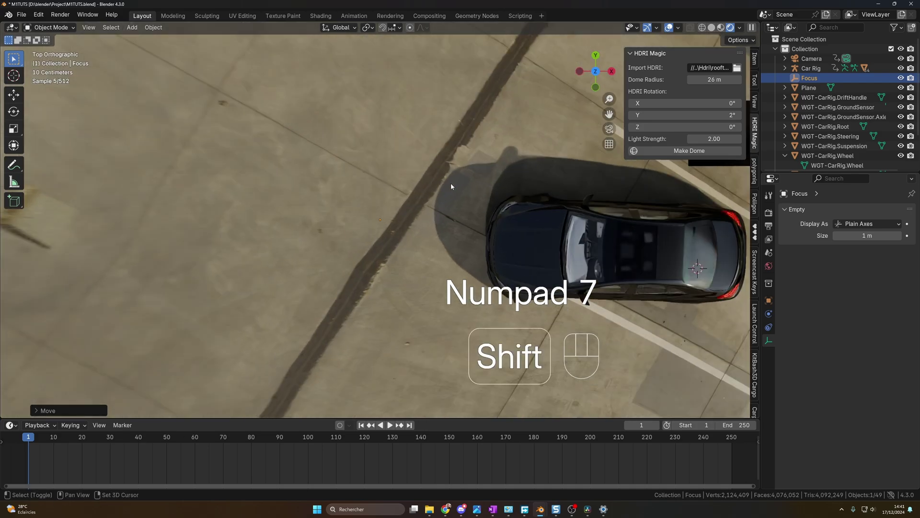
shift+middle_drag(451, 185, 354, 160)
key(g)
key(shift+z)
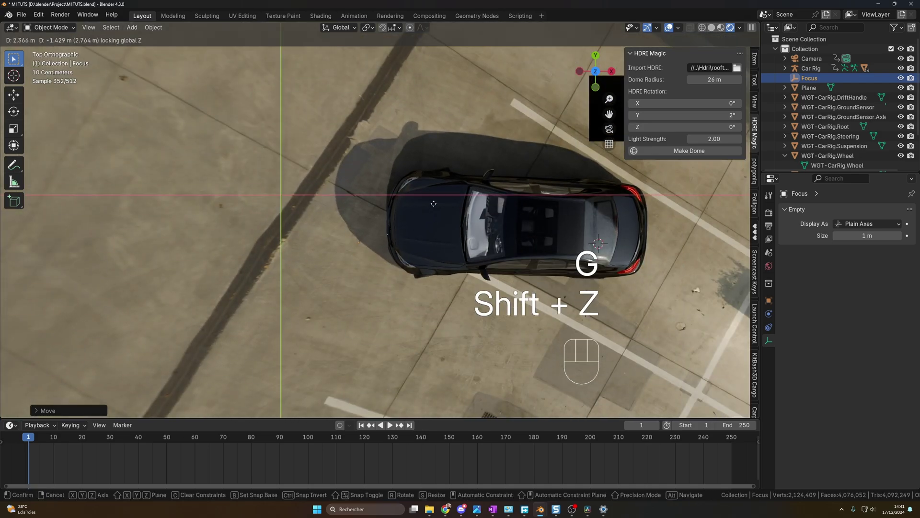
click(462, 186)
- Raise the Focus empty along Z to about the upper edge of the car's front grille and check it through the camera
key(KP_Decimal)
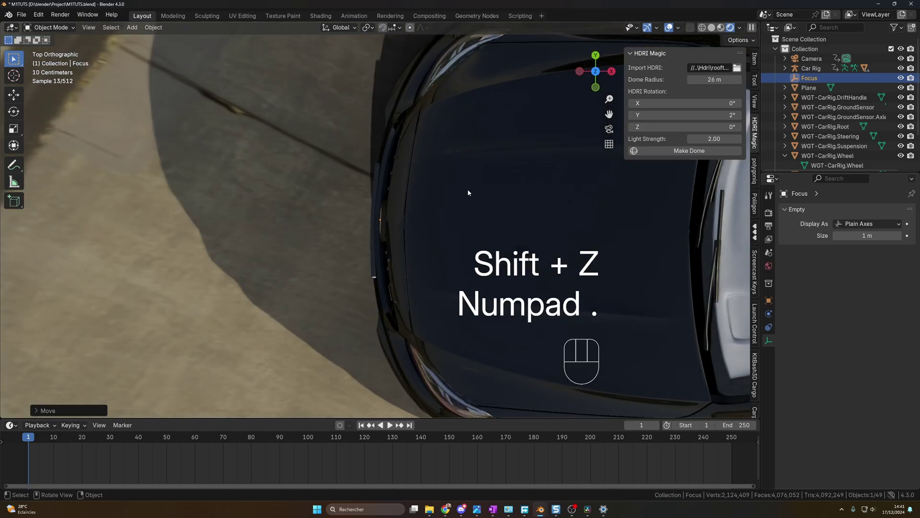
middle_drag(421, 206, 513, 177)
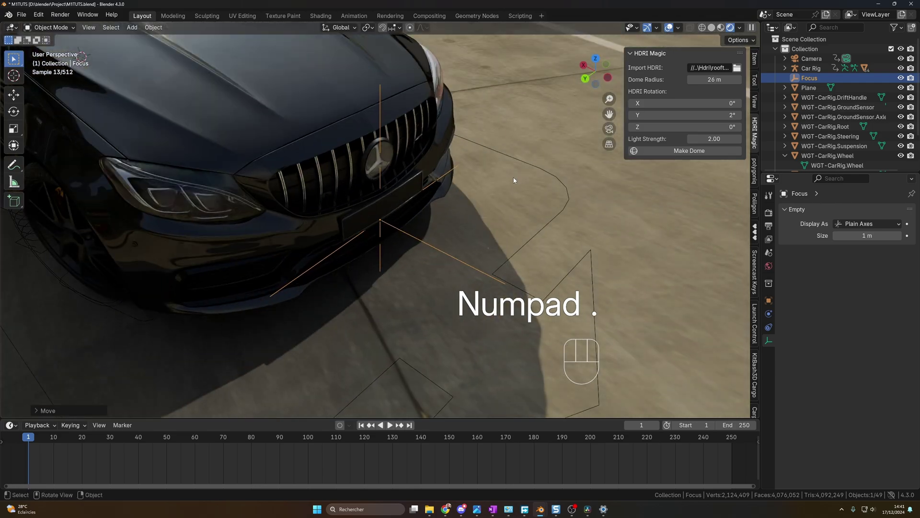
key(g)
key(z)
click(496, 187)
key(KP_0)
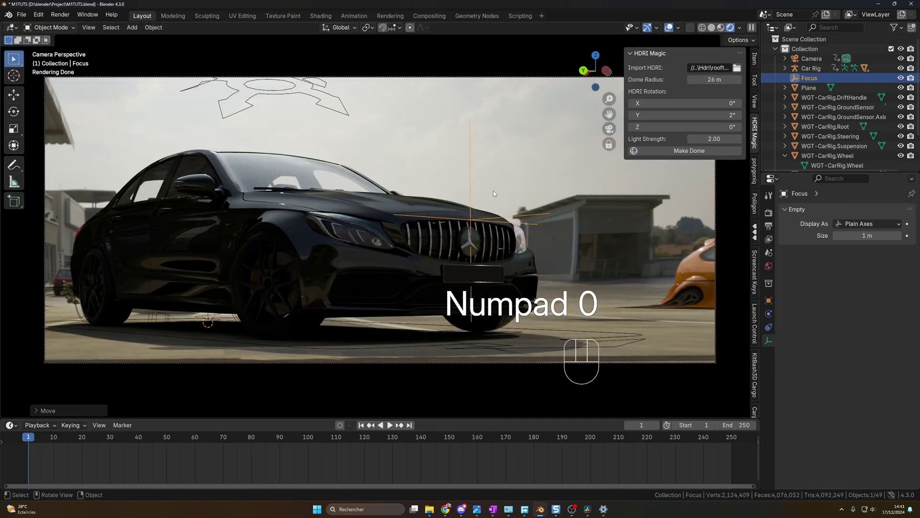
- Move the Focus empty horizontally, with Z locked, from the grille badge to the headlight nearest the camera
key(KP_0)
middle_drag(493, 191, 389, 272)
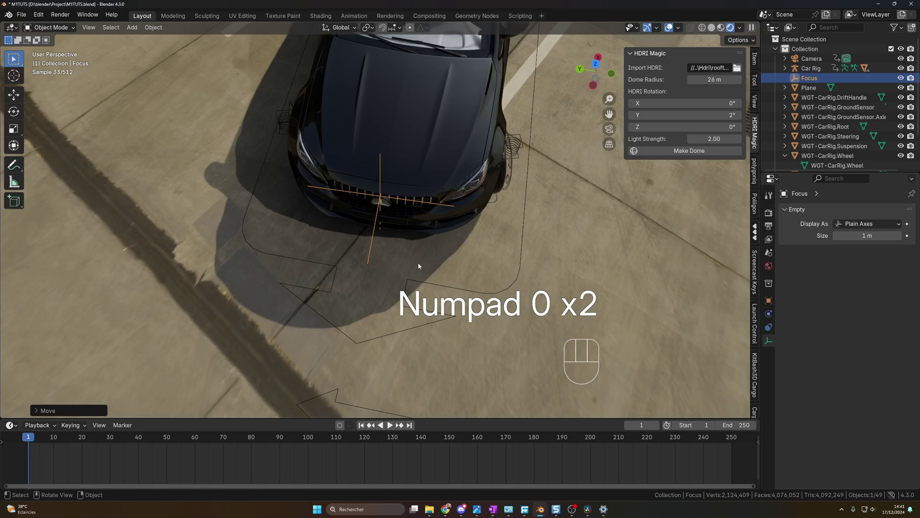
key(g)
key(shift+z)
click(372, 242)
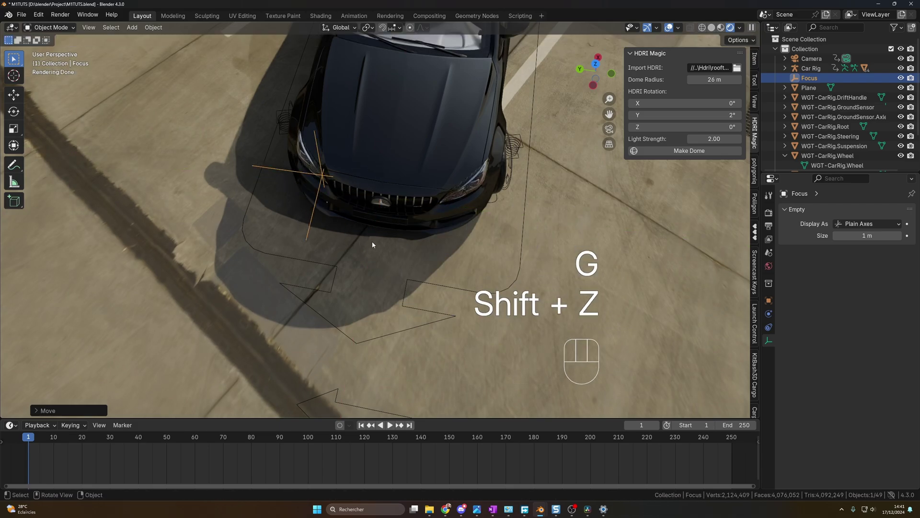
key(KP_0)
key(KP_0)
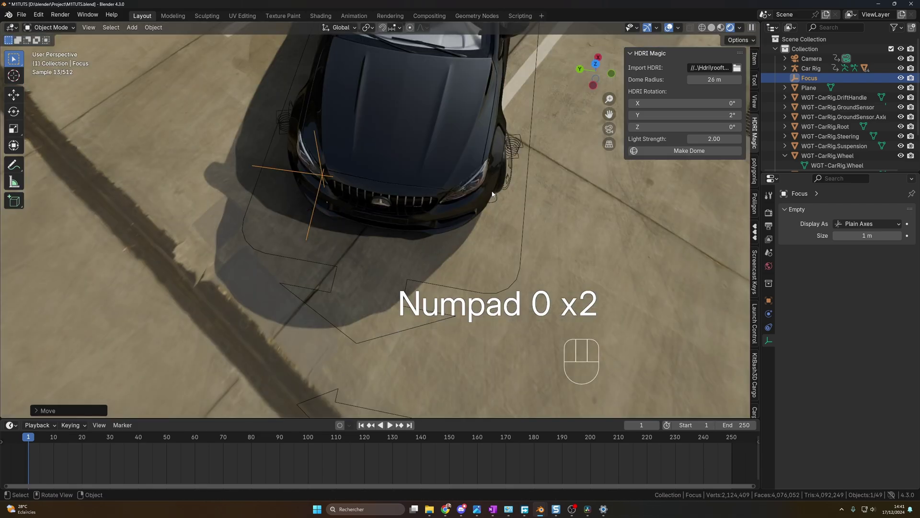
- Fine-tune the Focus empty's horizontal position between the near headlight and the grille, and return to the camera view
key(g)
key(shift+z)
click(489, 194)
middle_drag(490, 194, 508, 158)
middle_drag(412, 153, 443, 134)
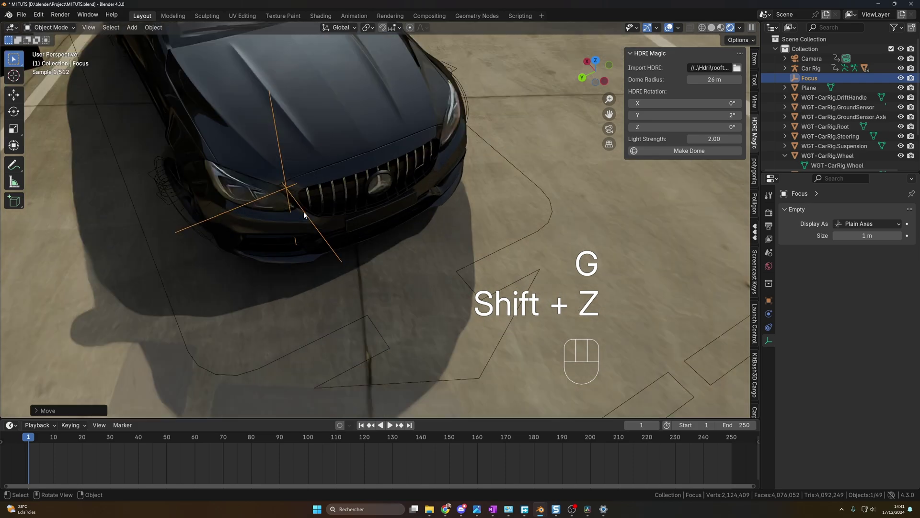
key(KP_0)
- Select the camera and set its depth of field to focus on the Focus object
click(812, 58)
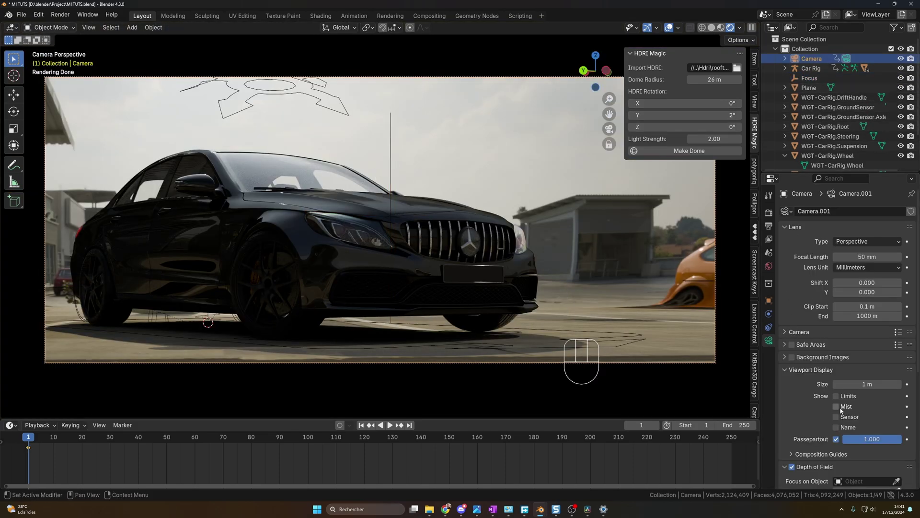
scroll(826, 424, down, 4)
click(861, 402)
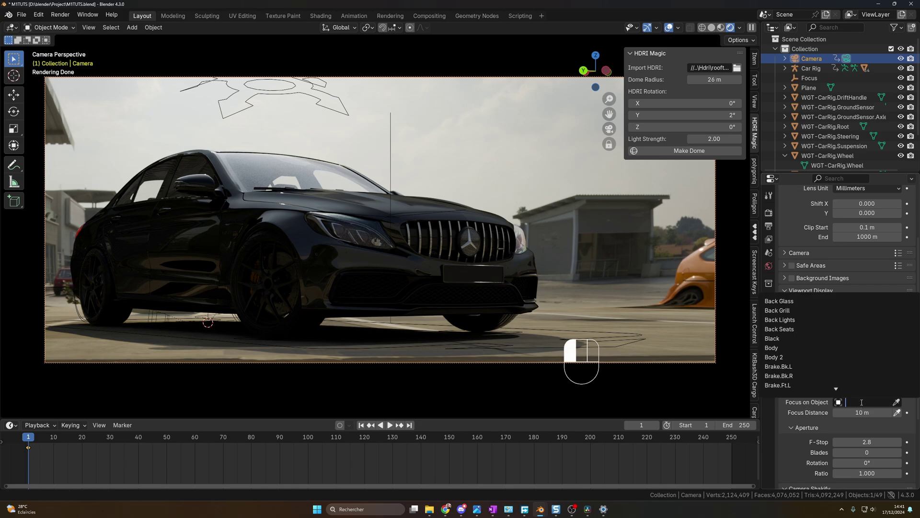
text(focus)
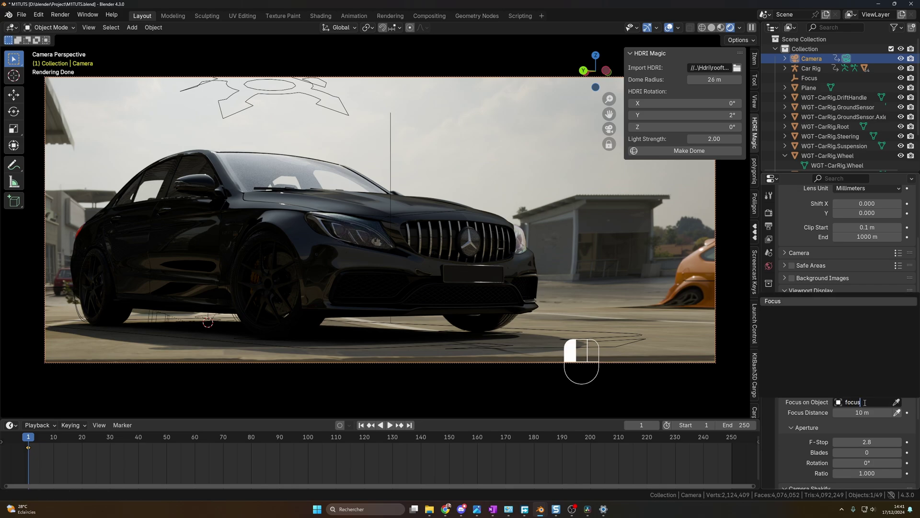
click(776, 301)
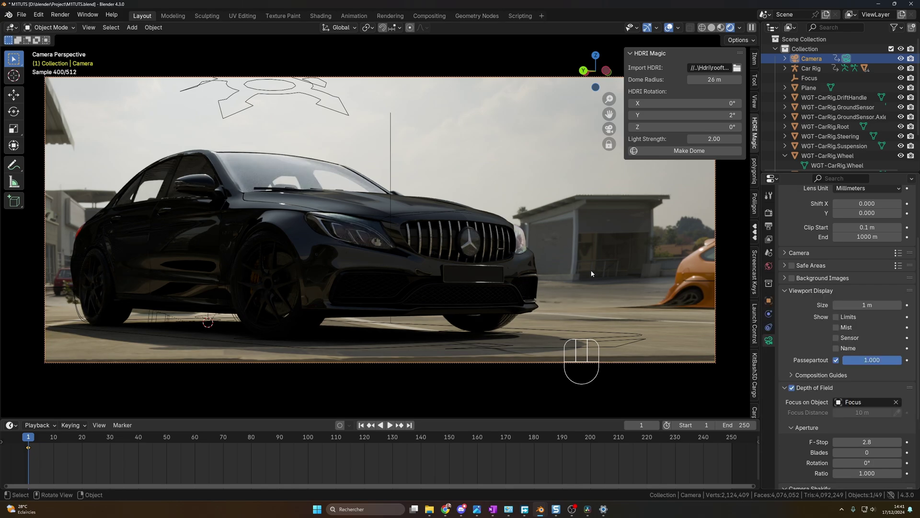
- Set the camera aperture to F-Stop 0.8 with 5 blades
scroll(813, 360, down, 2)
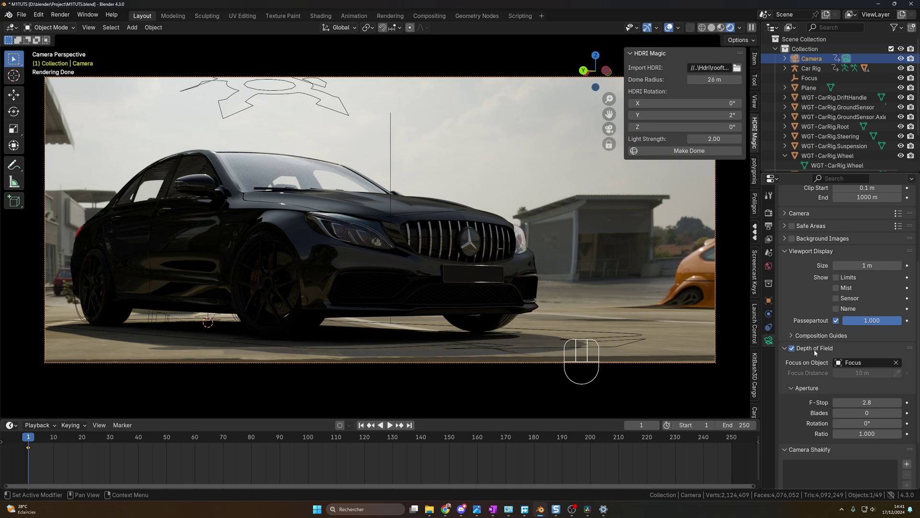
click(851, 401)
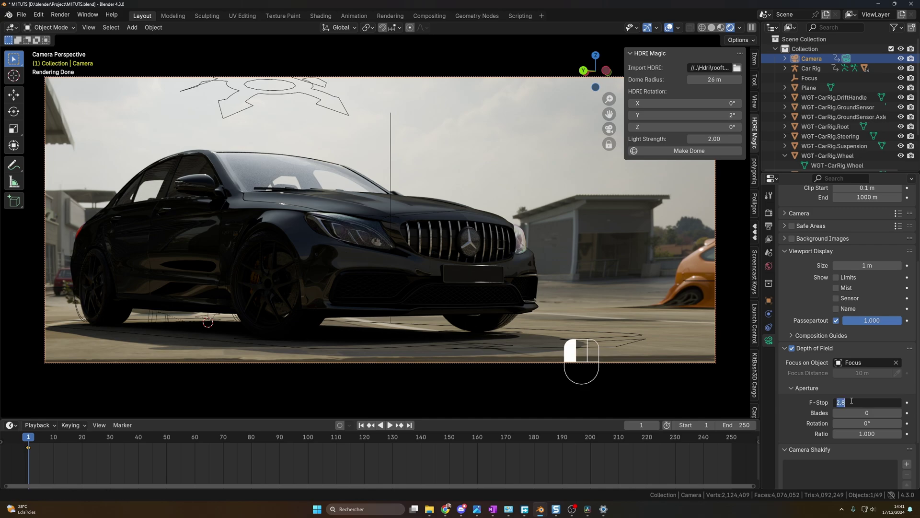
text(0.8)
key(Return)
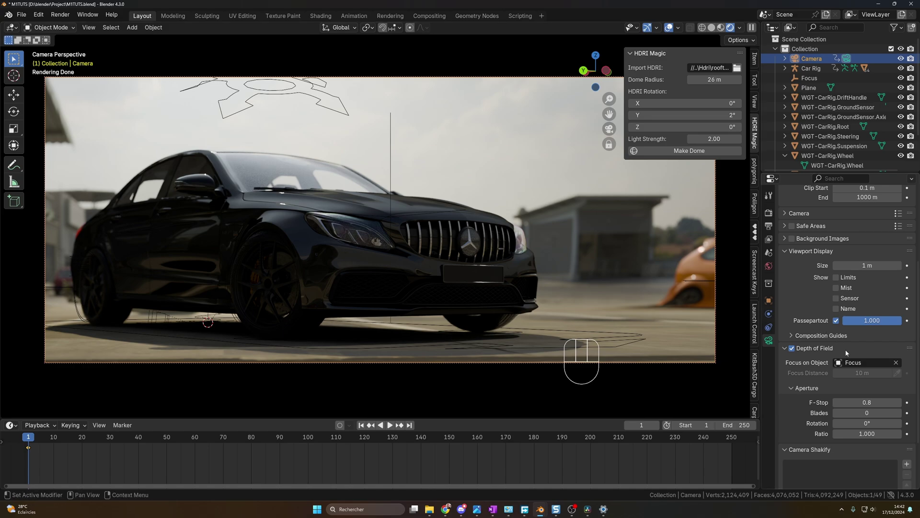
click(857, 414)
text(5)
key(Return)
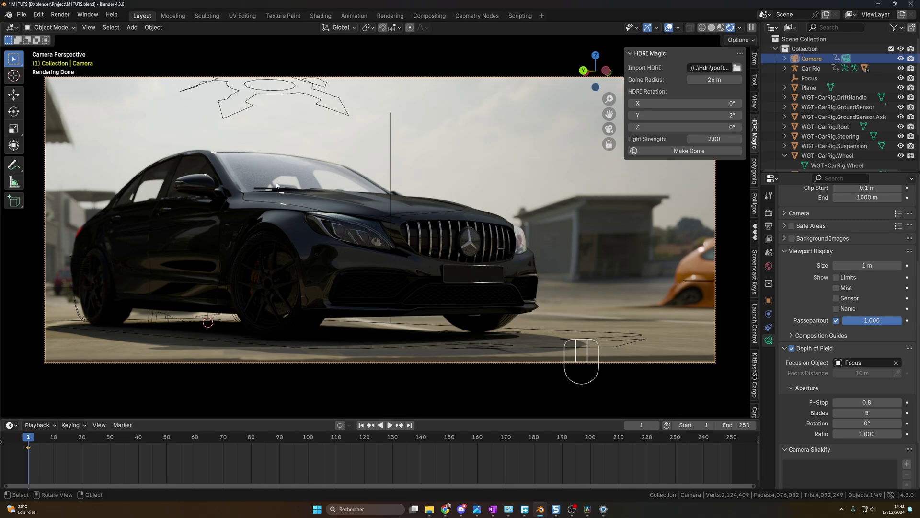
click(768, 226)
scroll(815, 229, up, 5)
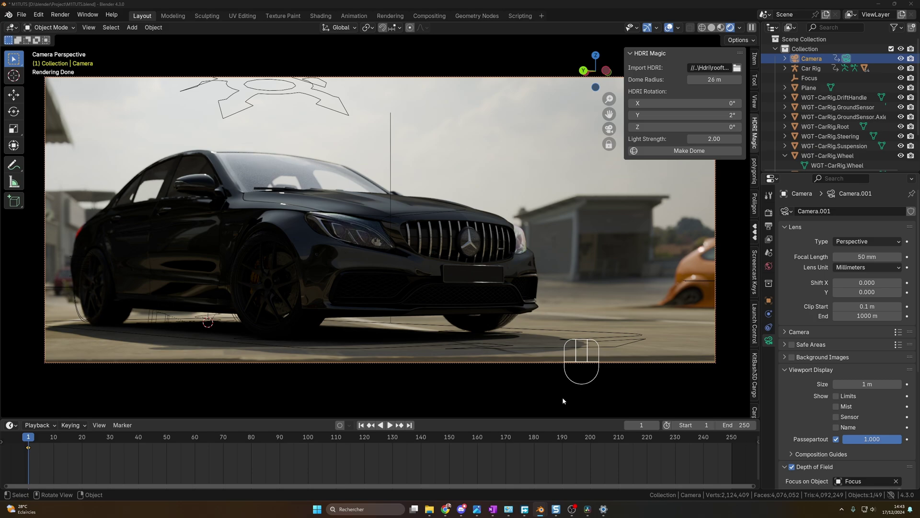
- Set the animation's end frame to 94 and fit the shortened range in the timeline
click(737, 425)
text(94)
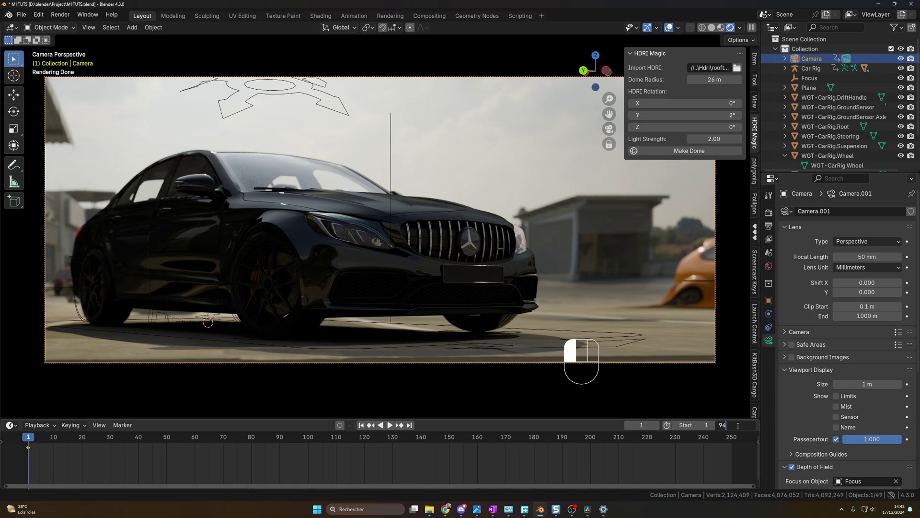
key(Return)
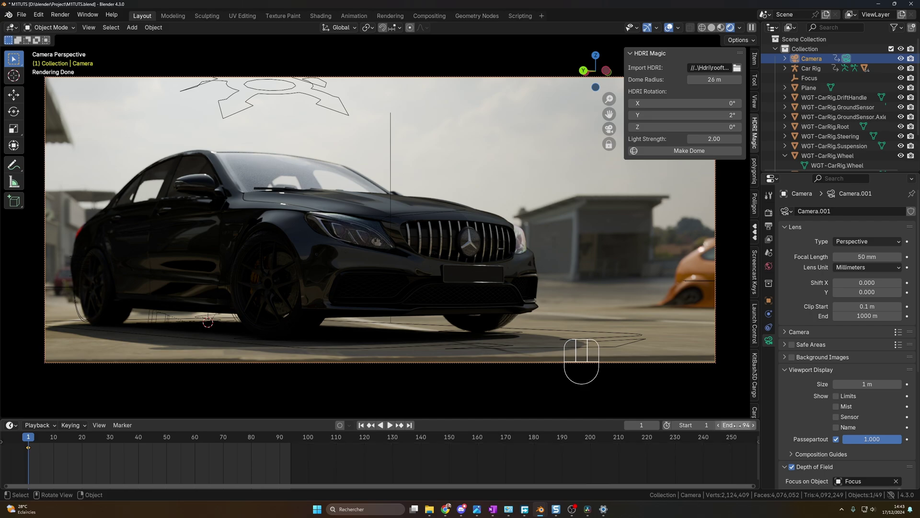
scroll(270, 472, up, 4)
scroll(277, 465, down, 3)
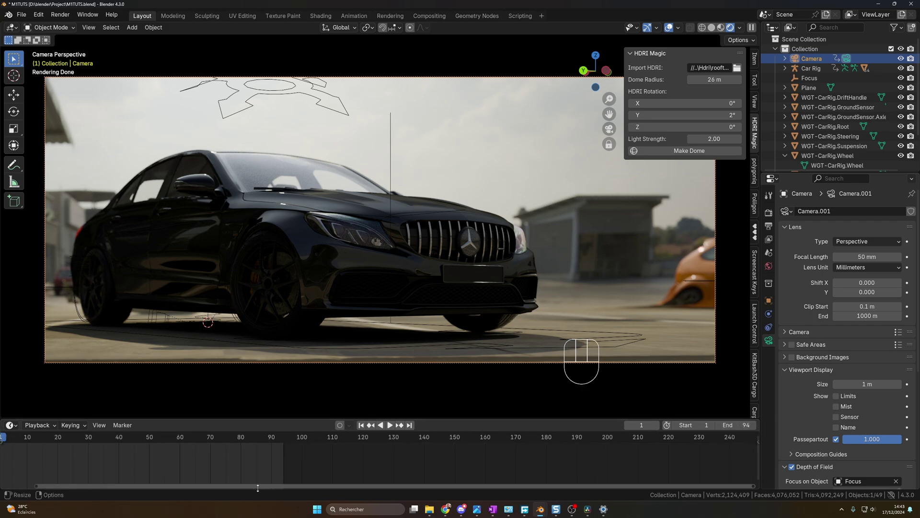
drag(203, 485, 117, 486)
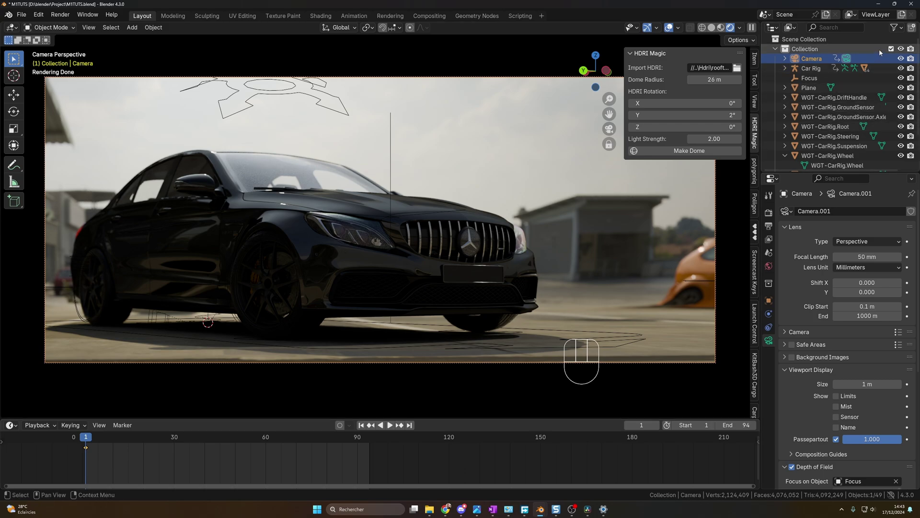
- At frame 94, orbit and shift the camera to frame the car's front, and insert a keyframe for the camera
click(813, 68)
click(814, 59)
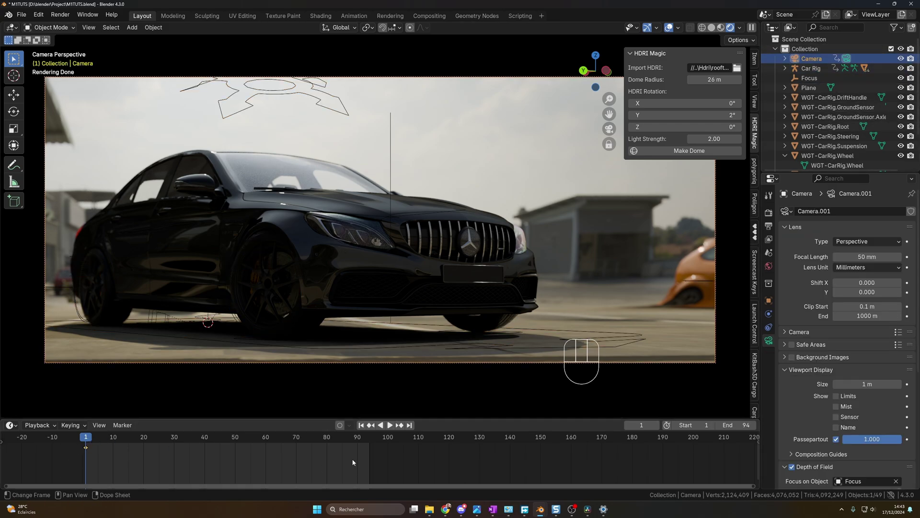
drag(360, 436, 370, 441)
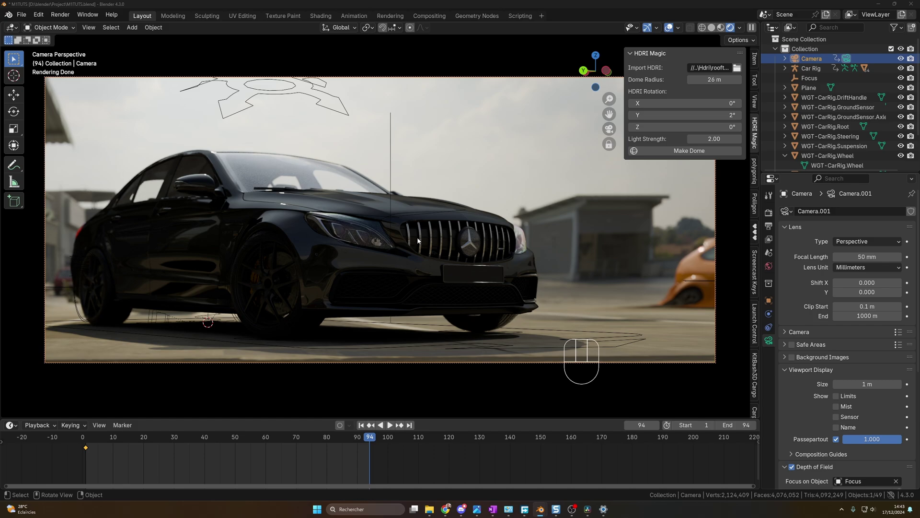
middle_drag(416, 236, 386, 241)
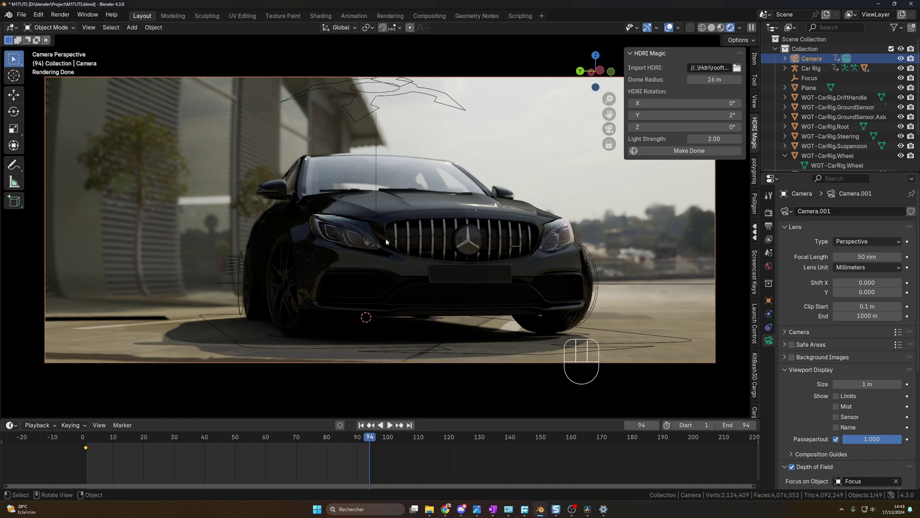
shift+middle_drag(472, 224, 420, 243)
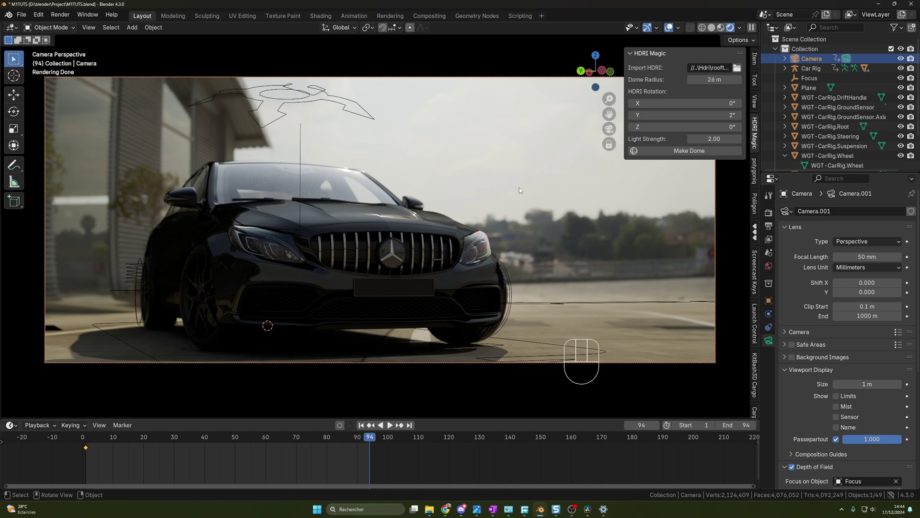
key(i)
- Scrub the timeline back to frame 1 to preview the camera move
click(341, 438)
click(86, 439)
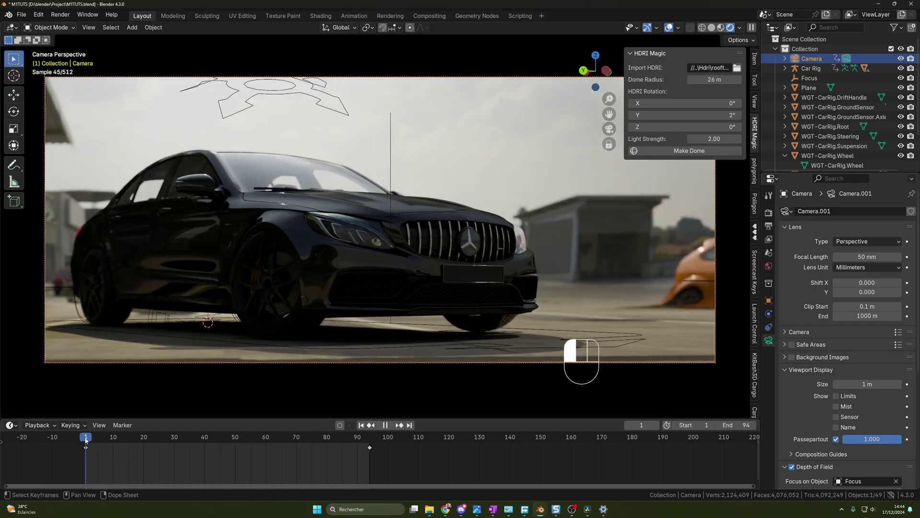
- Scrub the camera move to frame 94, and play the animation with solid viewport shading
drag(86, 439, 370, 452)
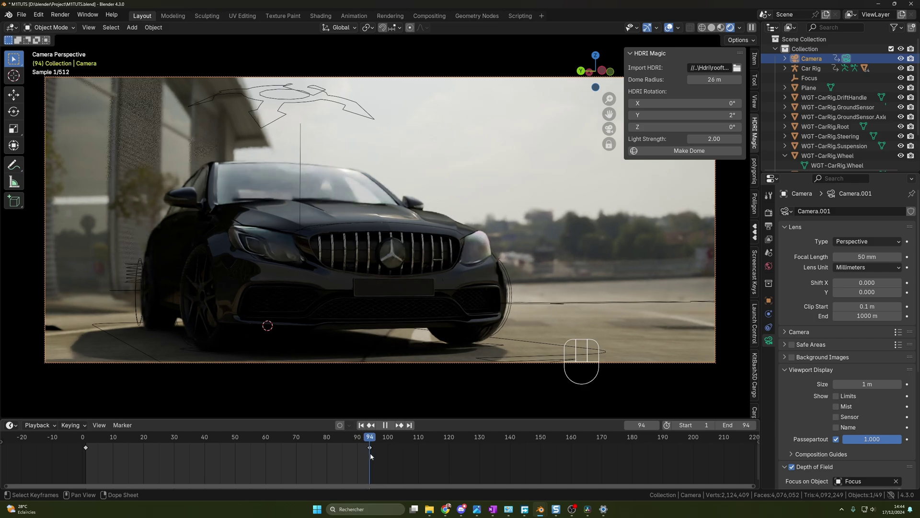
click(712, 28)
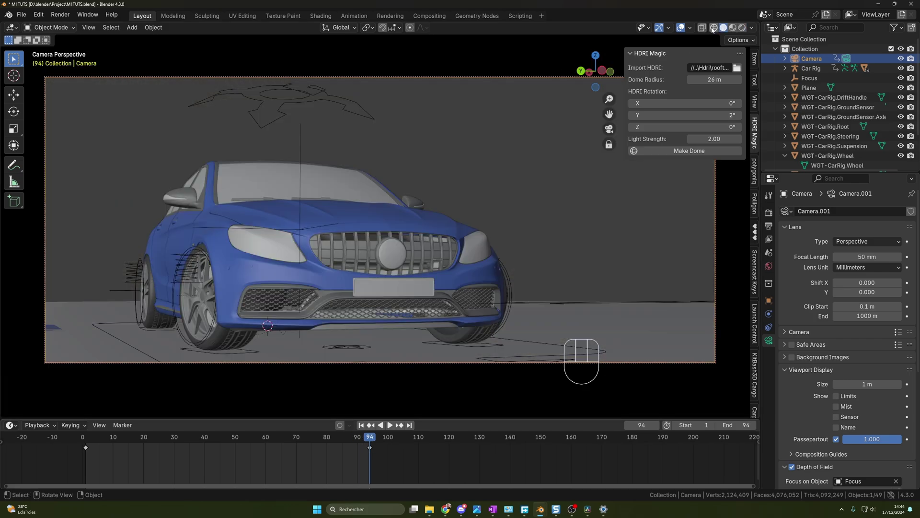
key(space)
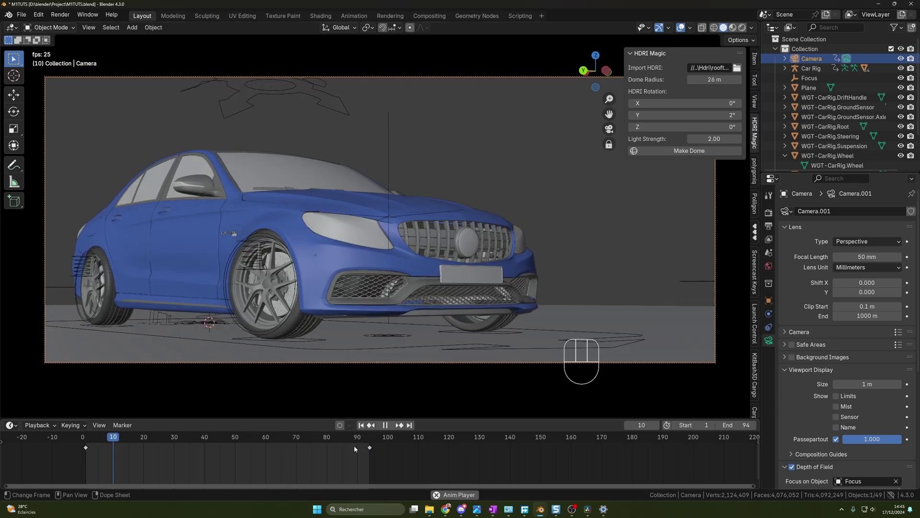
key(space)
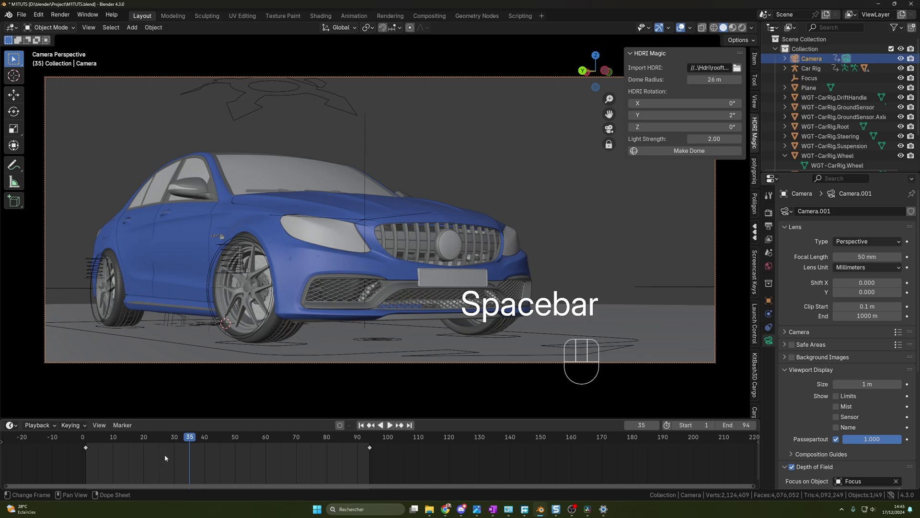
- Set the interpolation mode of both camera keyframes to Linear and play back the camera move
key(a)
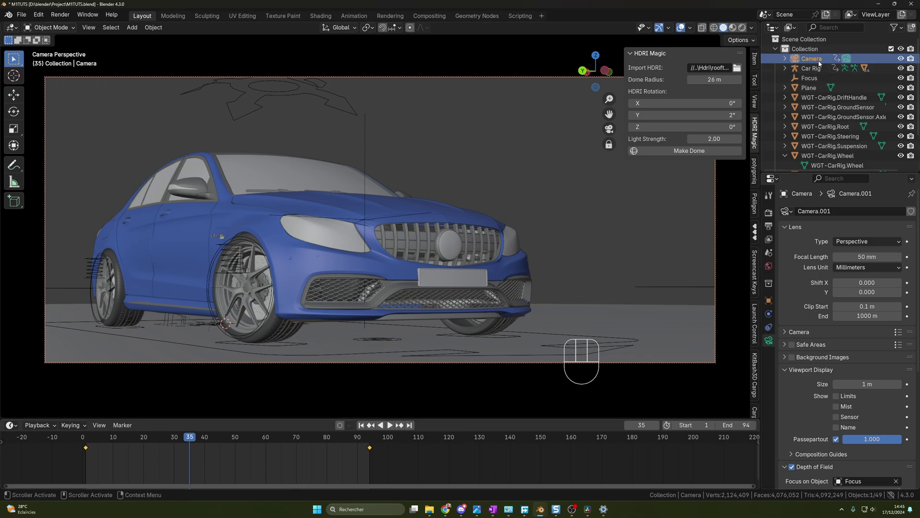
right_click(153, 460)
mouse_move(129, 426)
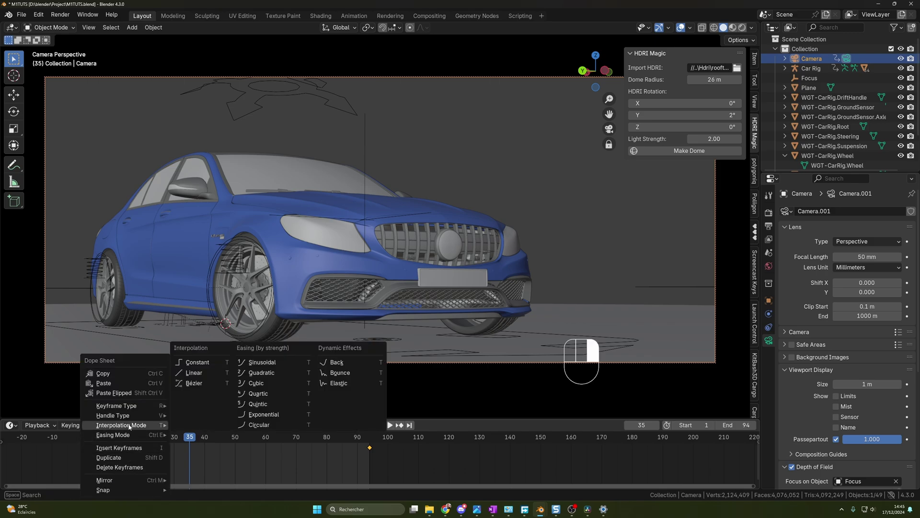
click(195, 372)
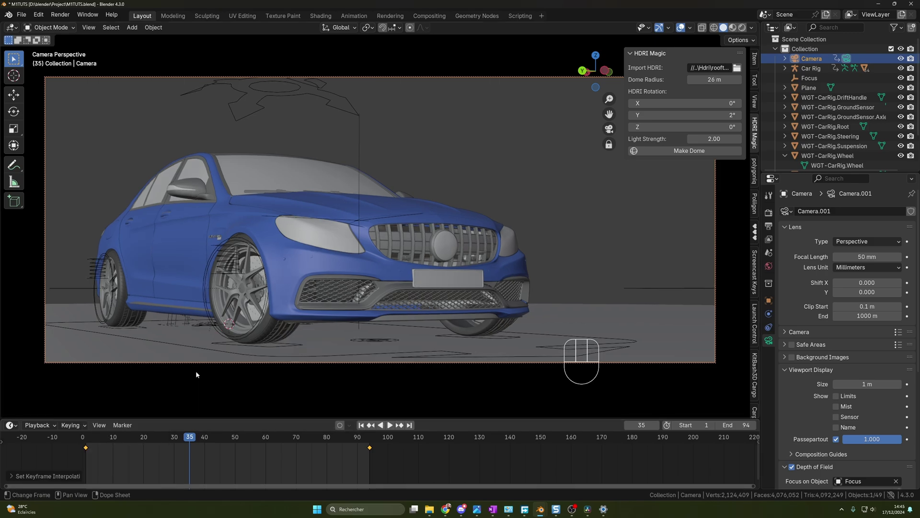
key(space)
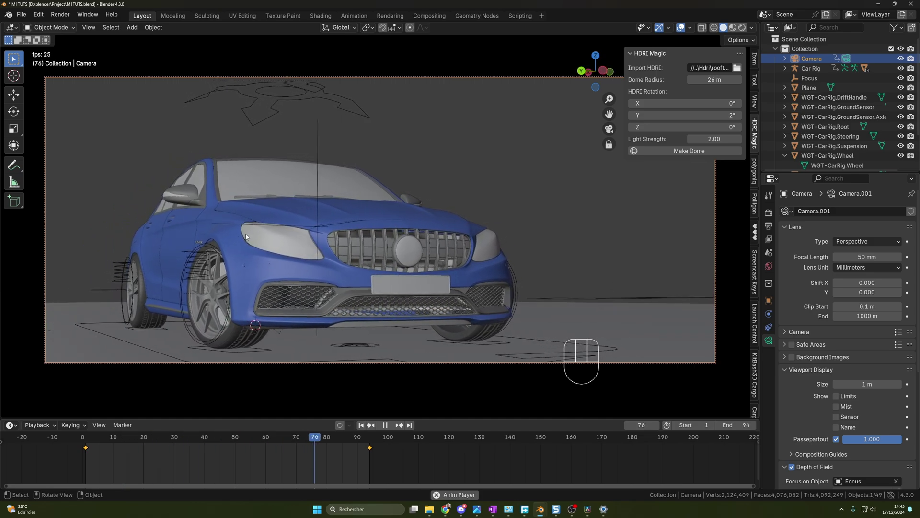
key(space)
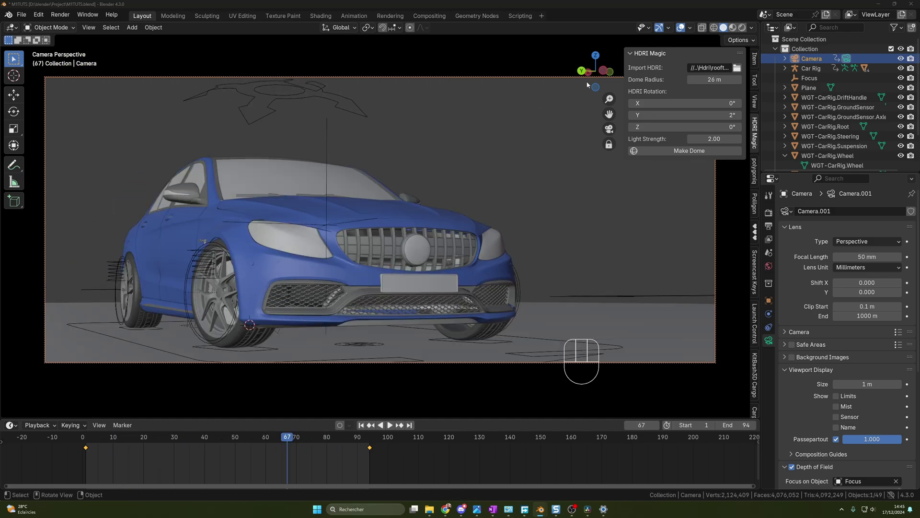
- Switch the viewport to rendered shading and play the camera move from the start of the animation
click(742, 28)
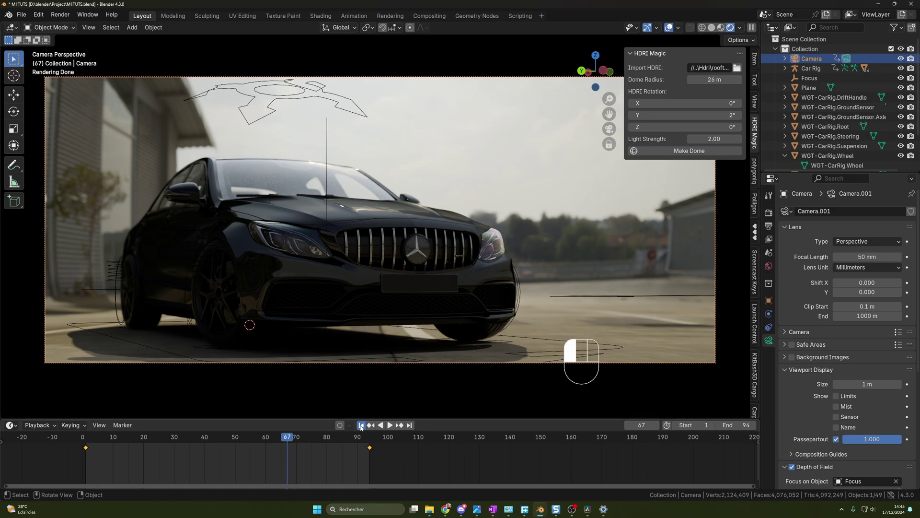
click(362, 425)
key(space)
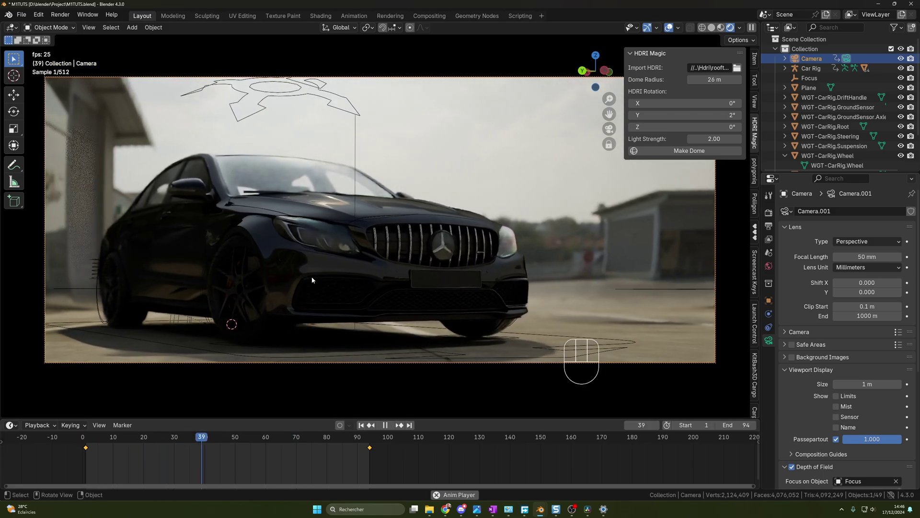
key(space)
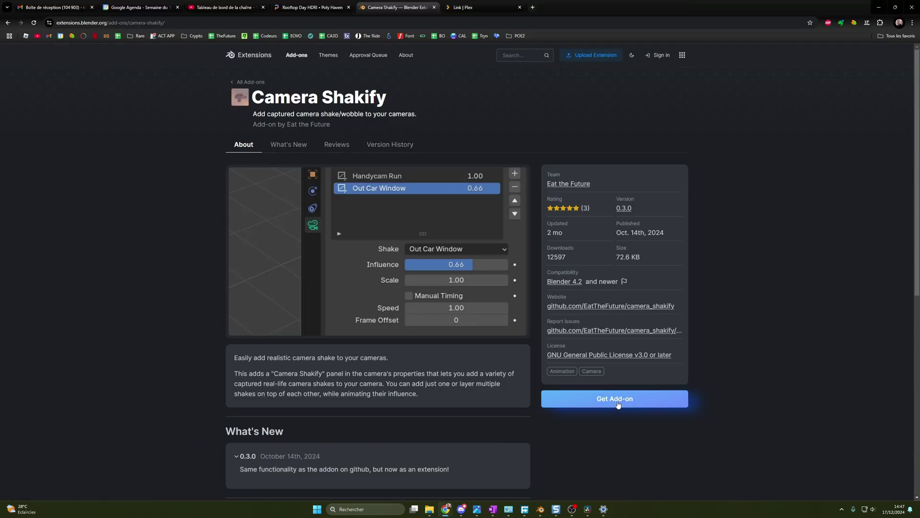
- Reveal the download options for the Camera Shakify add-on on the Blender Extensions page, and switch back to the M1TUTS project in Blender
click(632, 402)
scroll(623, 398, down, 1)
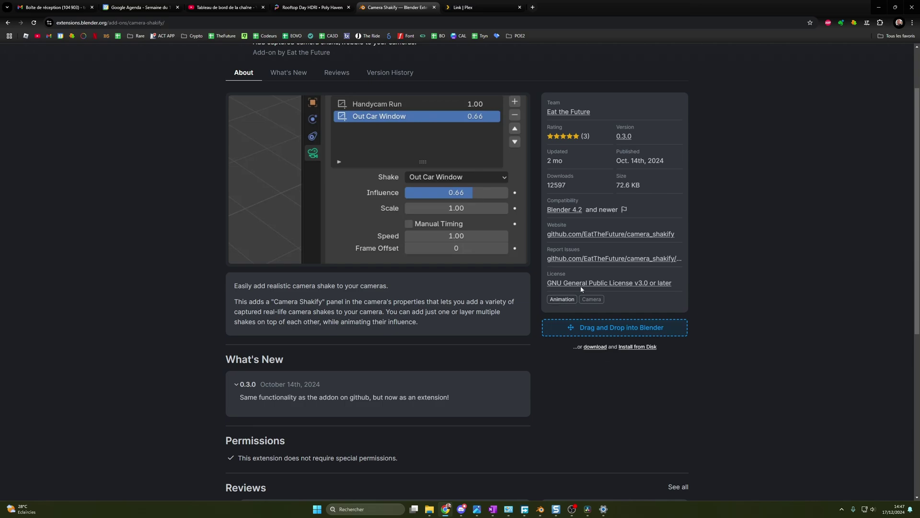
click(498, 470)
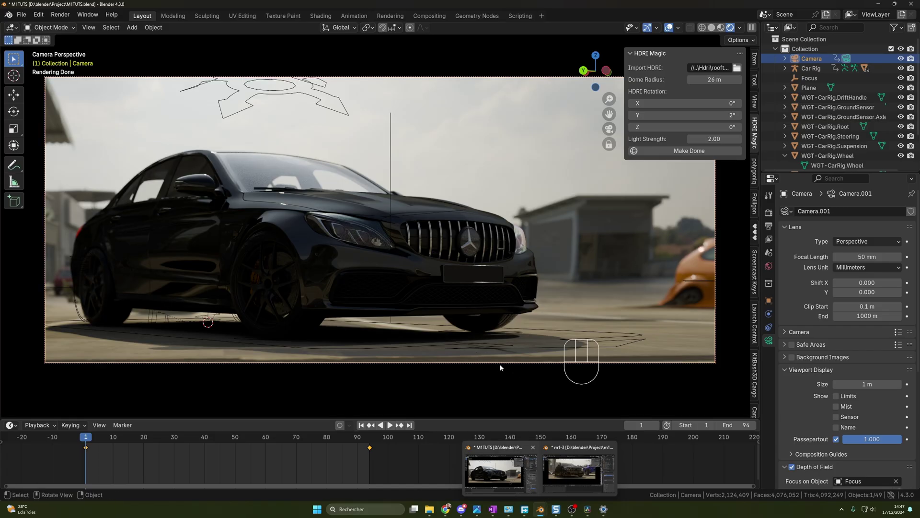
click(39, 14)
click(62, 139)
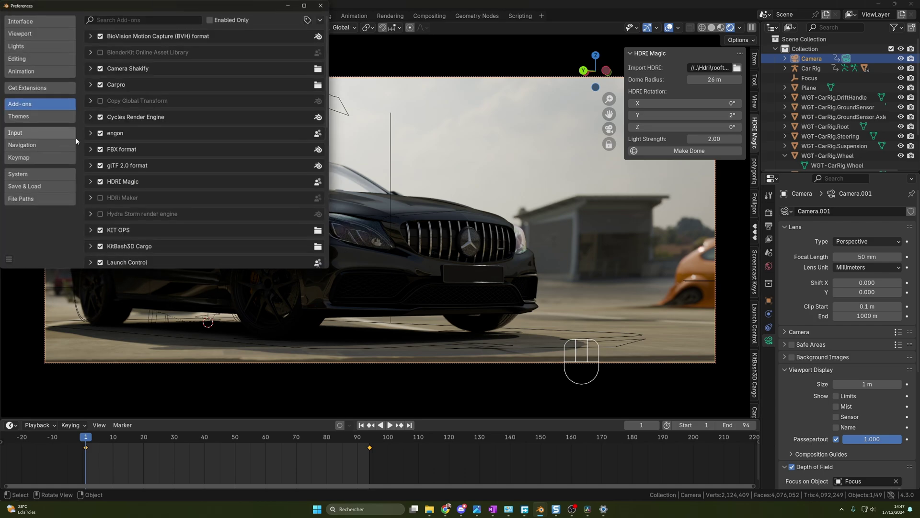
click(322, 20)
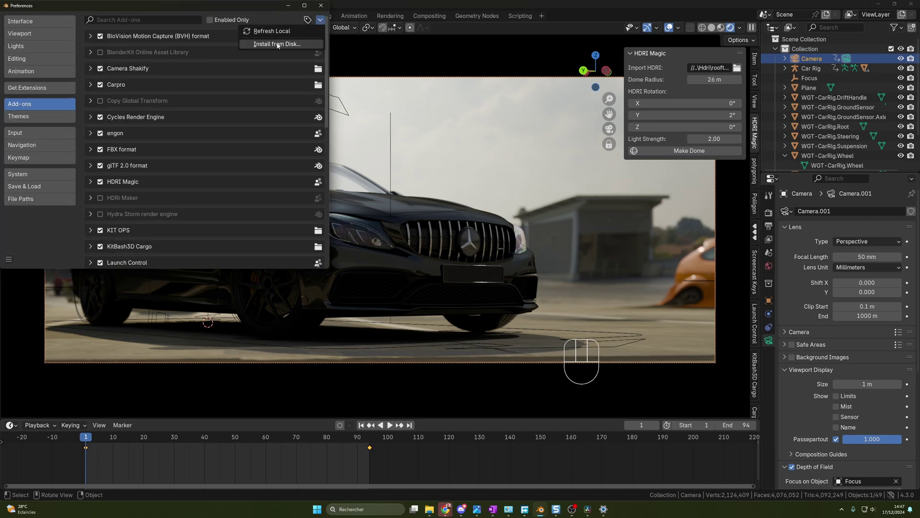
click(271, 46)
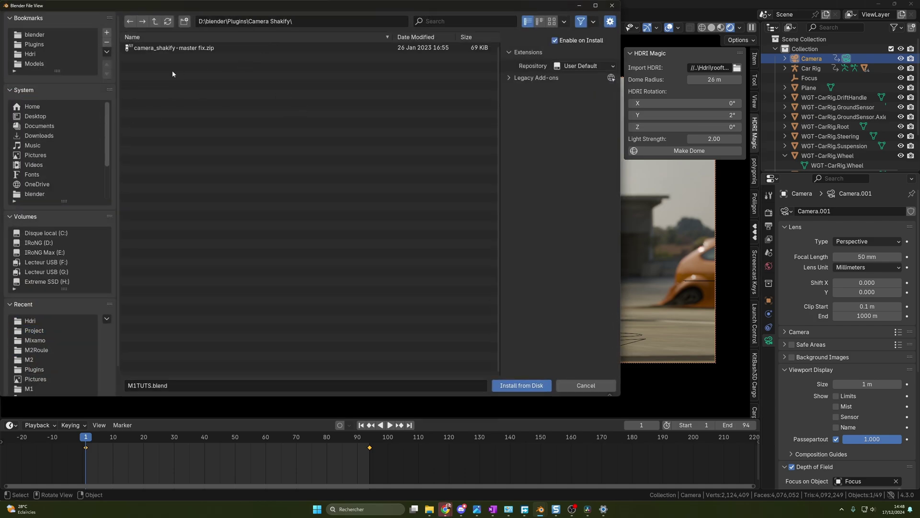
click(585, 386)
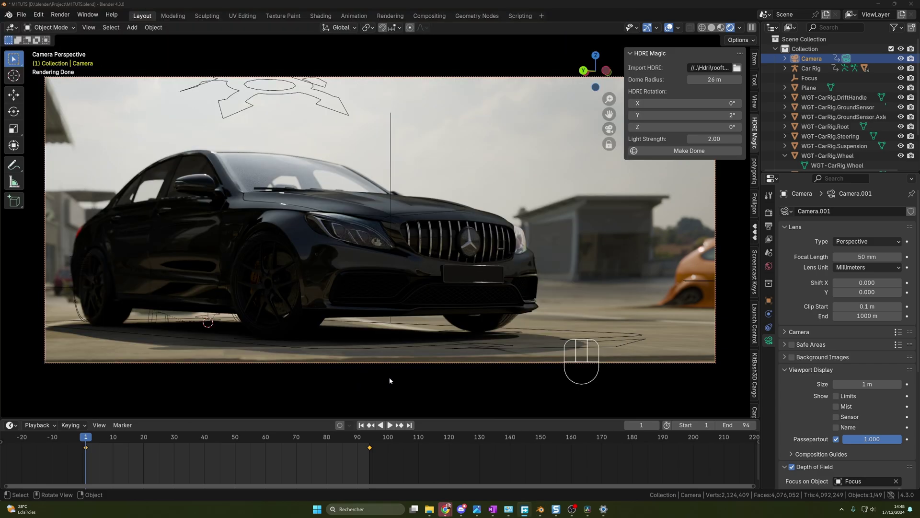
- Add an Investigation shake to the camera with Camera Shakify and play back the animation
click(813, 69)
click(813, 59)
scroll(817, 330, down, 5)
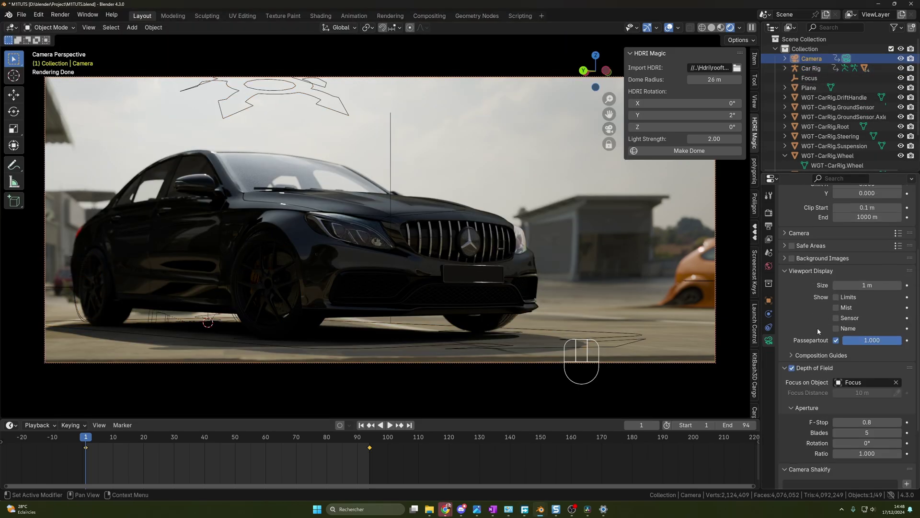
scroll(818, 326, down, 5)
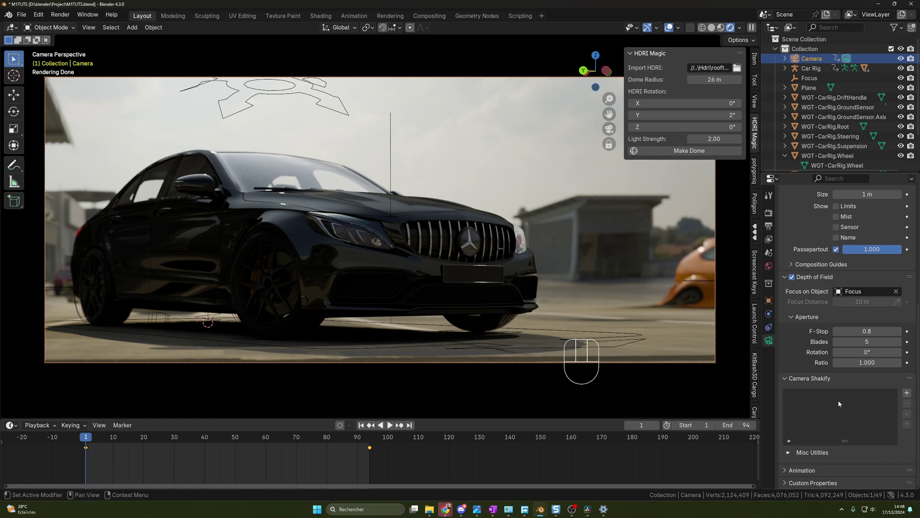
click(907, 393)
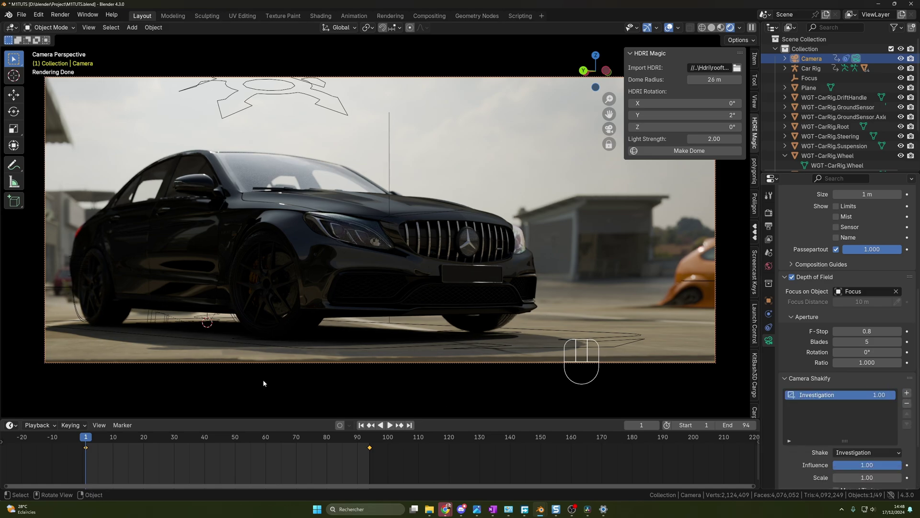
key(space)
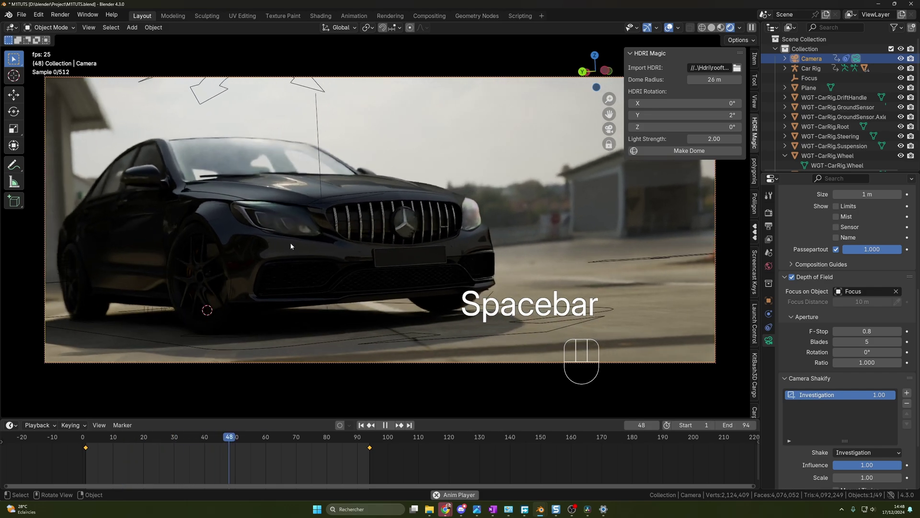
key(space)
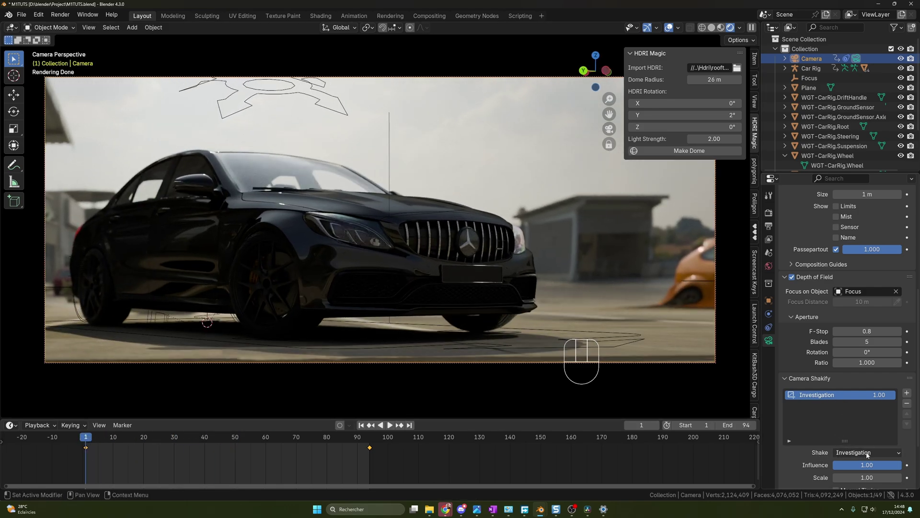
- Change the camera shake to The Closeup, layer a second shake set to The Wedding, and preview the combination
click(849, 453)
click(843, 367)
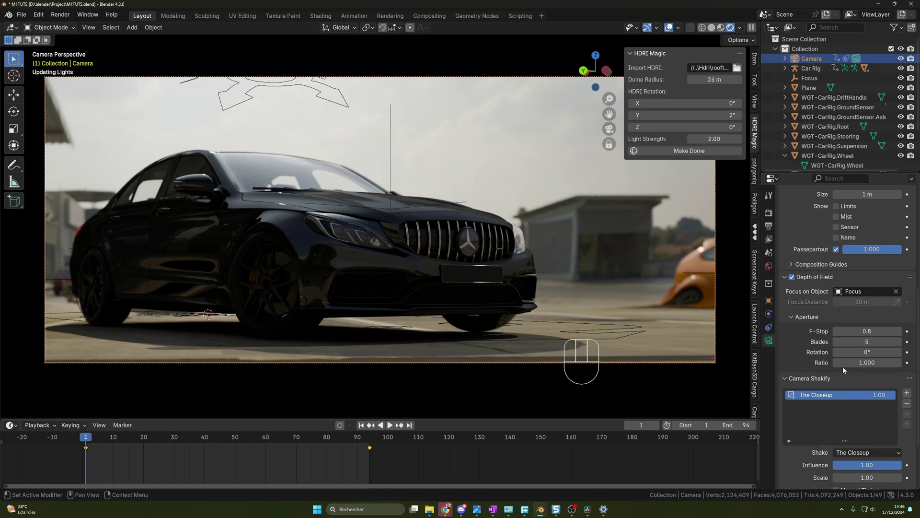
click(907, 393)
click(851, 453)
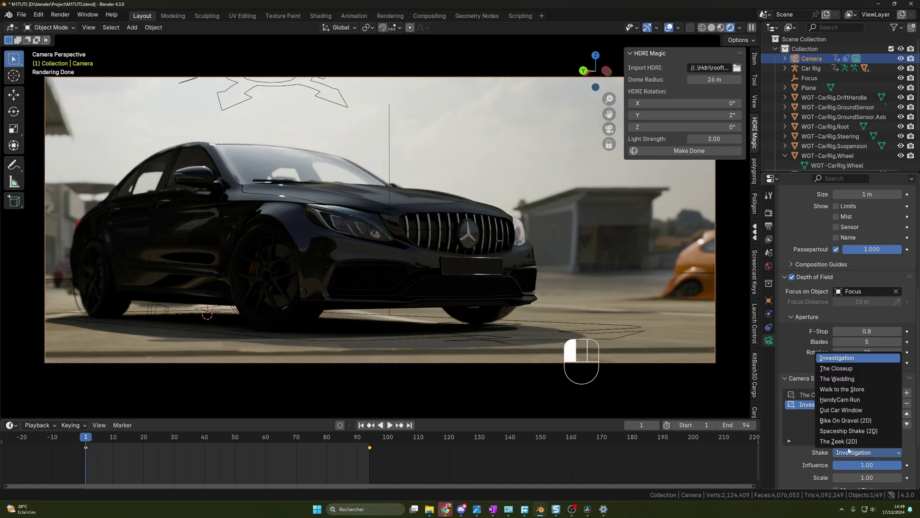
click(842, 379)
key(space)
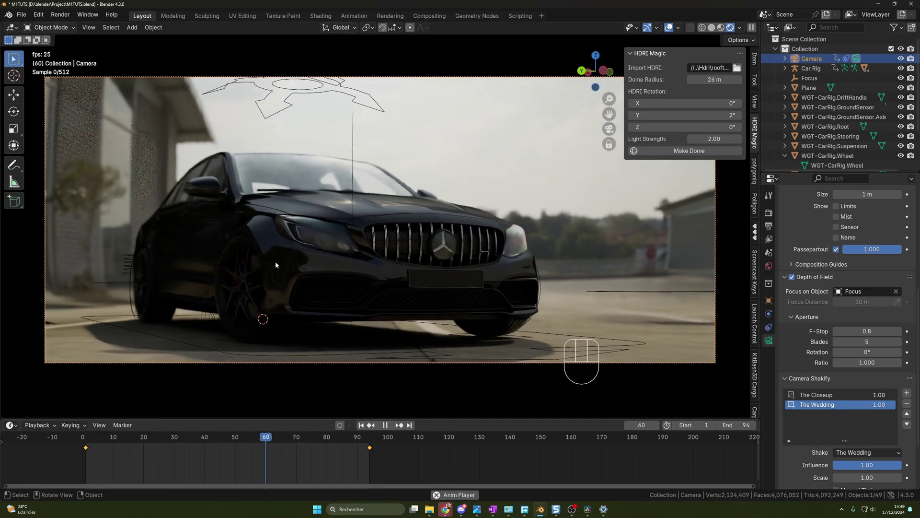
key(space)
- Remove The Wedding shake from the camera's Camera Shakify list
click(832, 396)
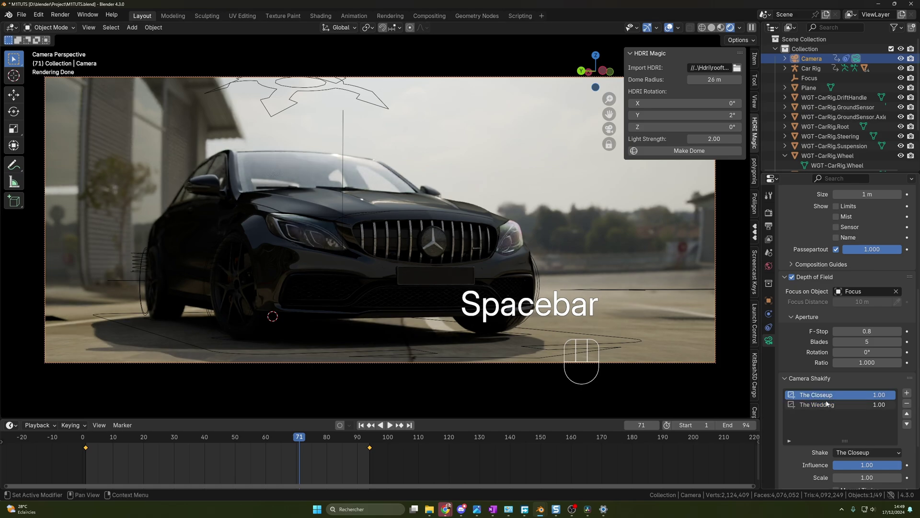
click(818, 406)
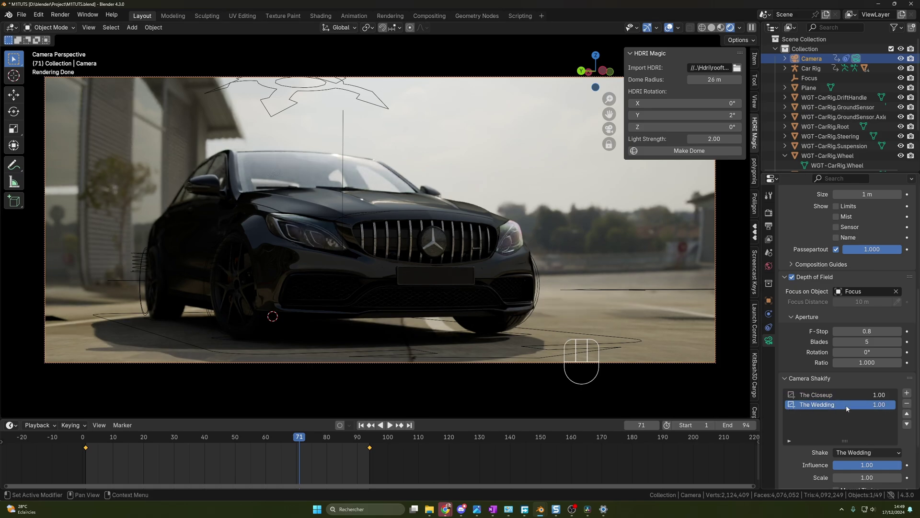
click(833, 394)
- Play the animation from its start to check The Closeup shake, and return to the first frames
click(89, 437)
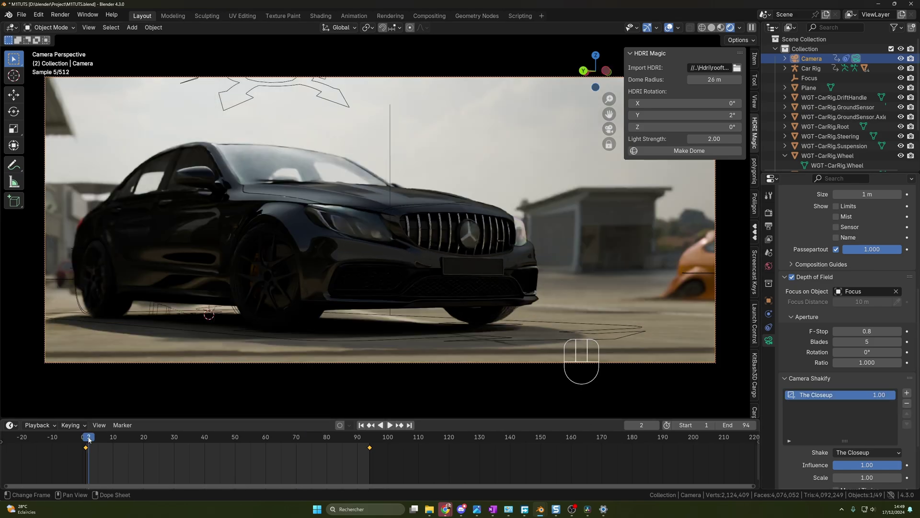
key(space)
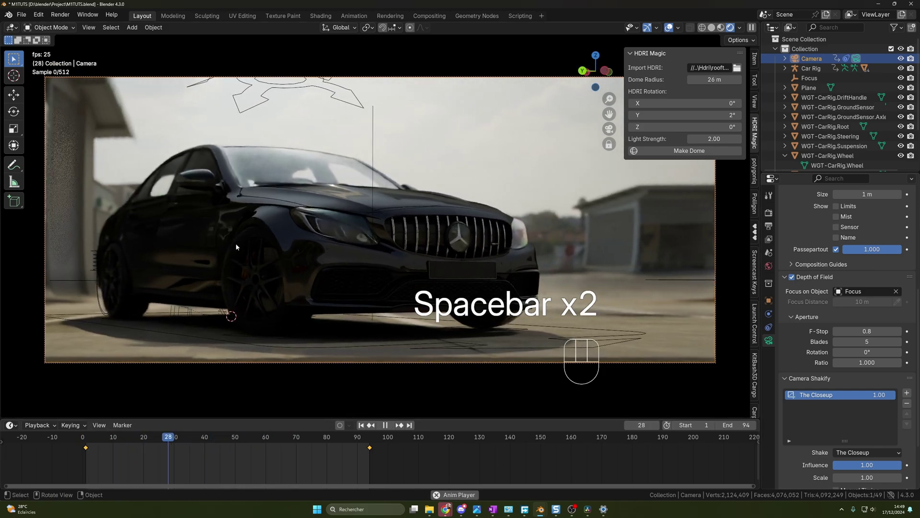
key(space)
key(space)
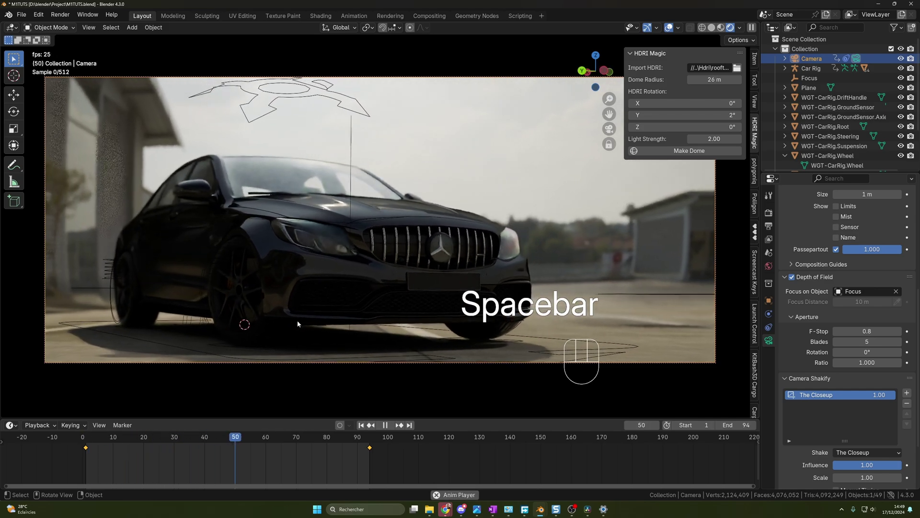
key(space)
click(87, 438)
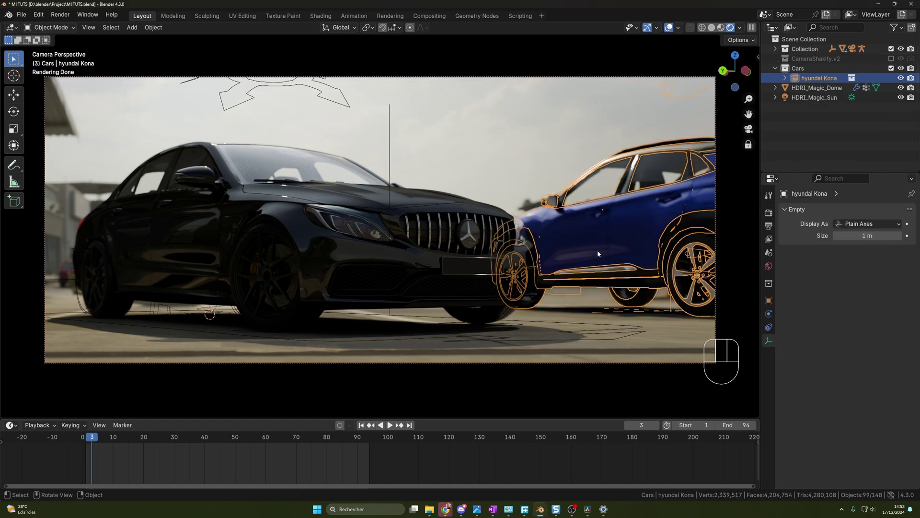
- Move the blue Hyundai Kona about 4.5 m along the ground plane, with global Z locked, farther behind the black car
click(629, 167)
key(g)
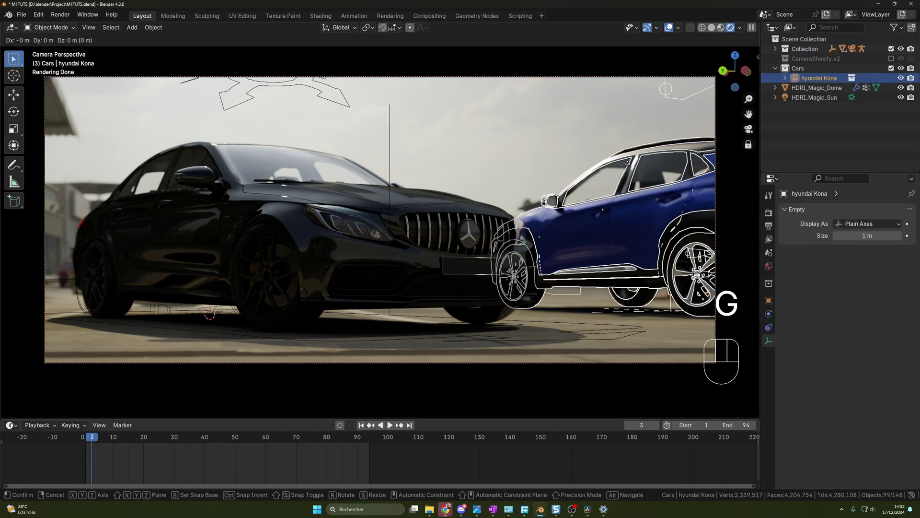
key(shift+z)
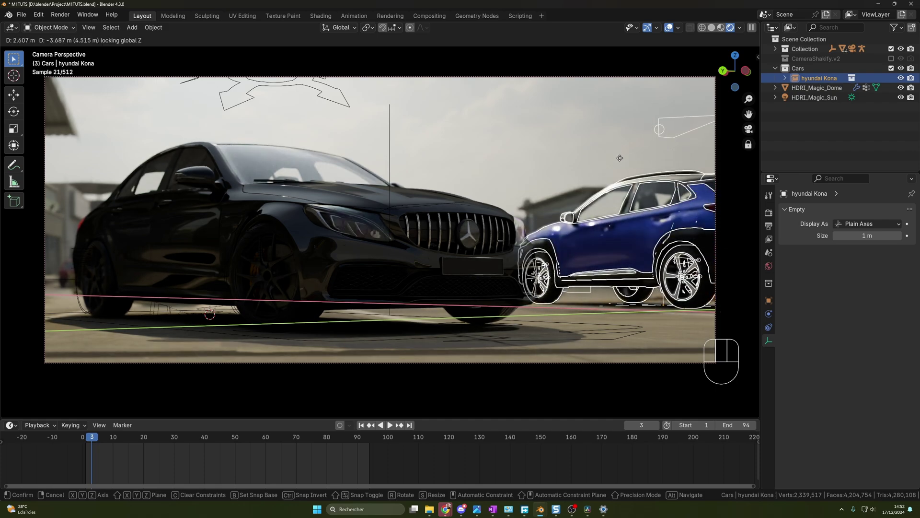
click(619, 159)
click(559, 128)
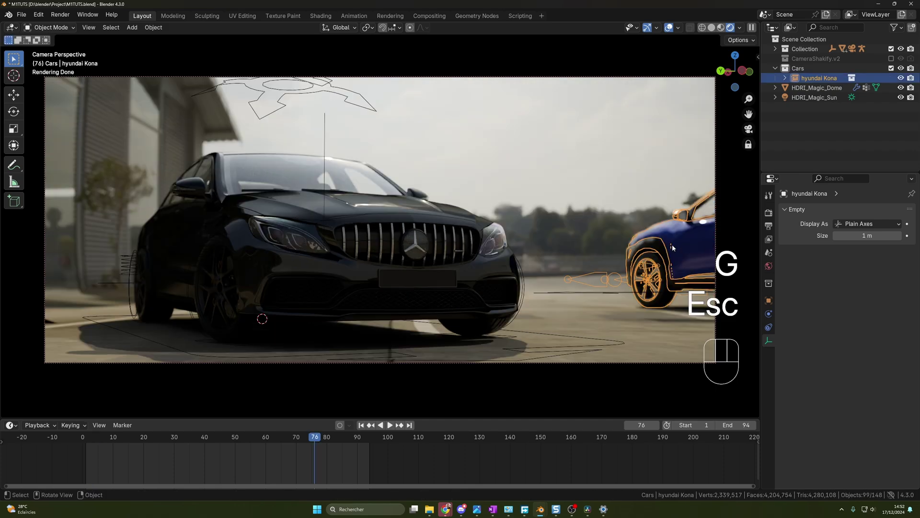
- Move the blue Hyundai Kona about 4.2 m along the ground plane with global Z locked, and check its placement at frame 2
key(g)
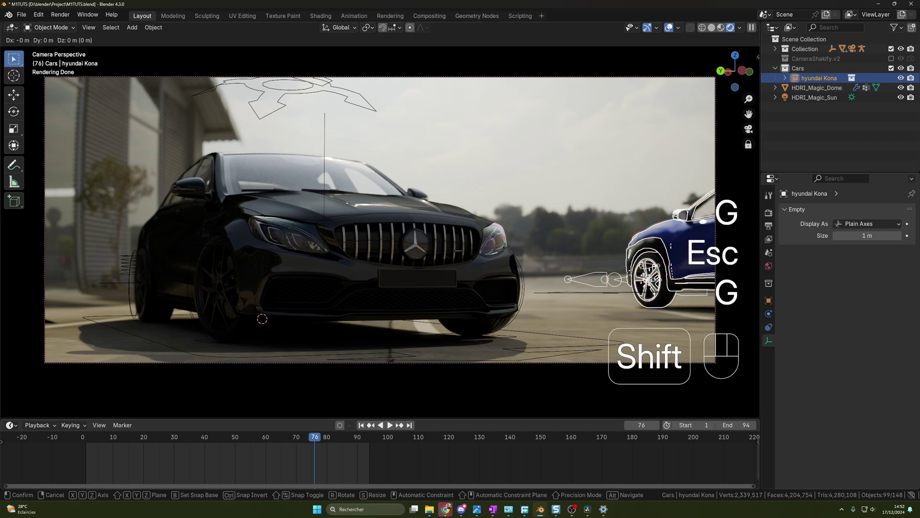
key(shift+z)
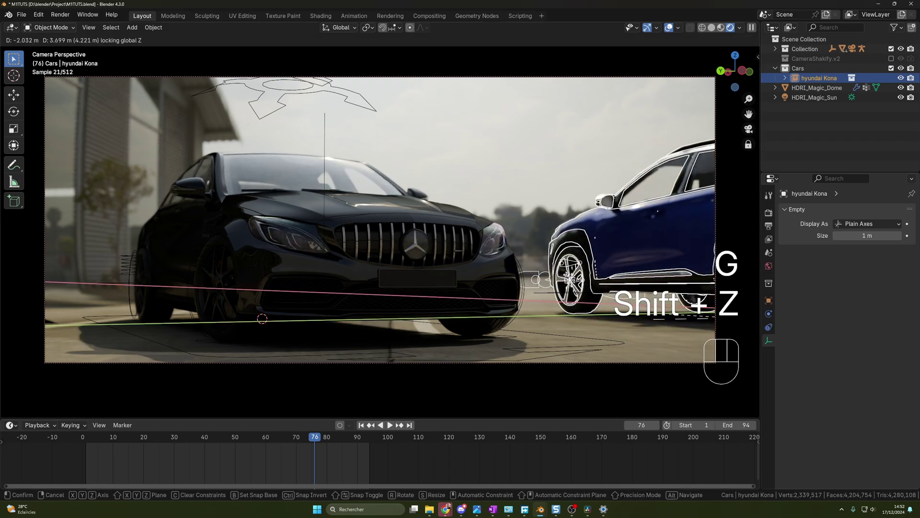
click(555, 281)
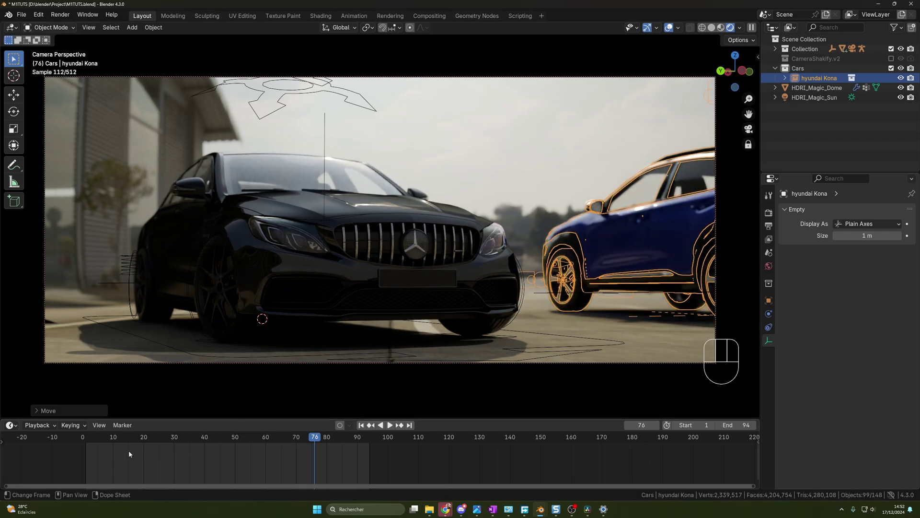
drag(93, 438, 88, 439)
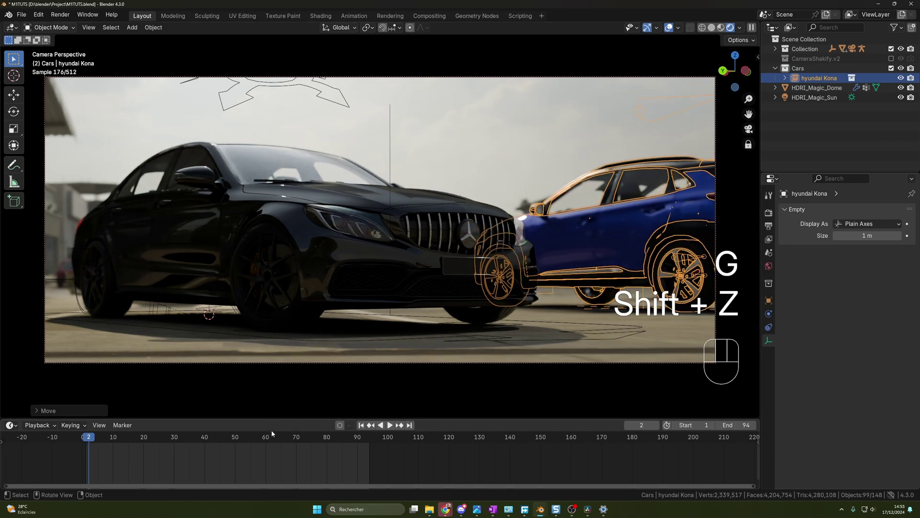
- At frame 90, shift the blue Hyundai Kona about 0.65 m with global Z locked, deselect it, and scrub back toward the early frames
drag(272, 436, 358, 444)
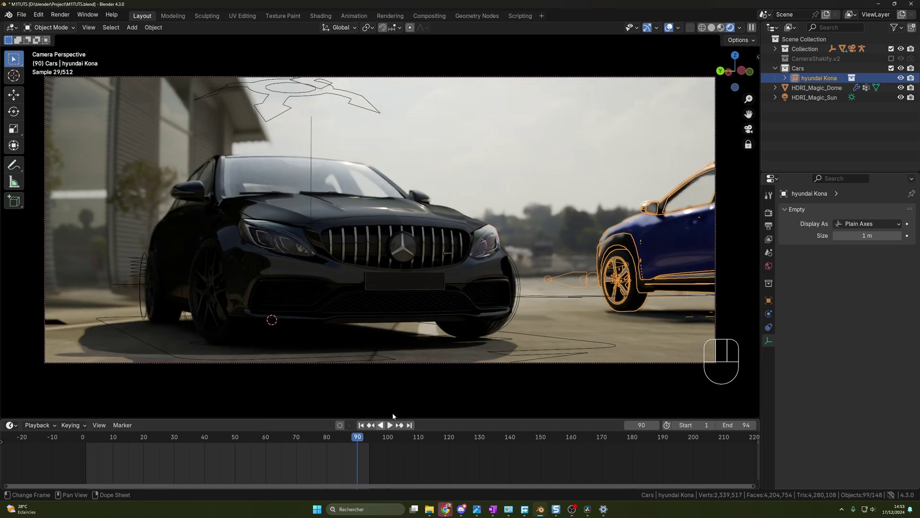
key(g)
key(shift+z)
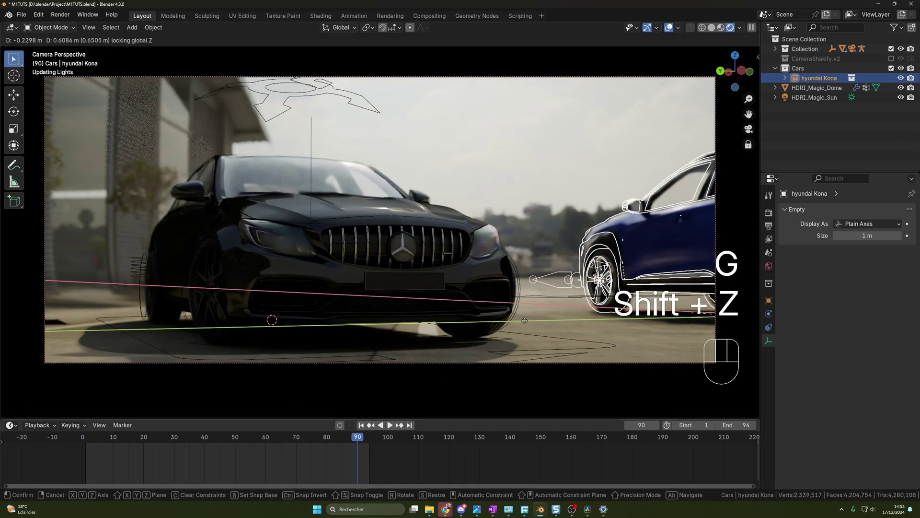
click(524, 320)
click(531, 144)
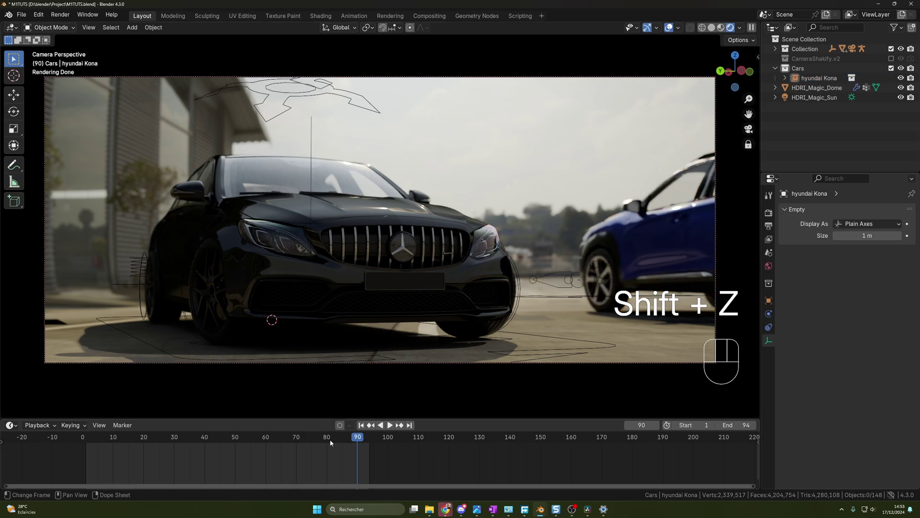
drag(359, 438, 149, 425)
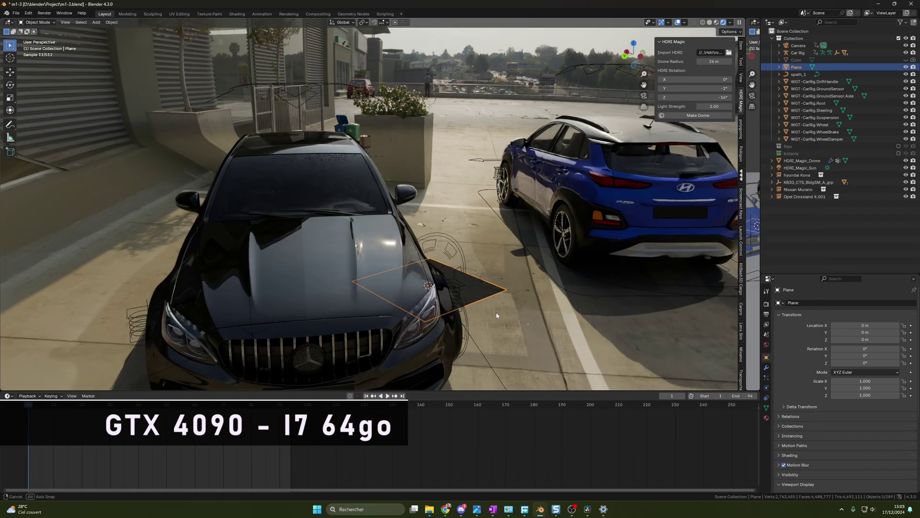
middle_drag(496, 312, 479, 302)
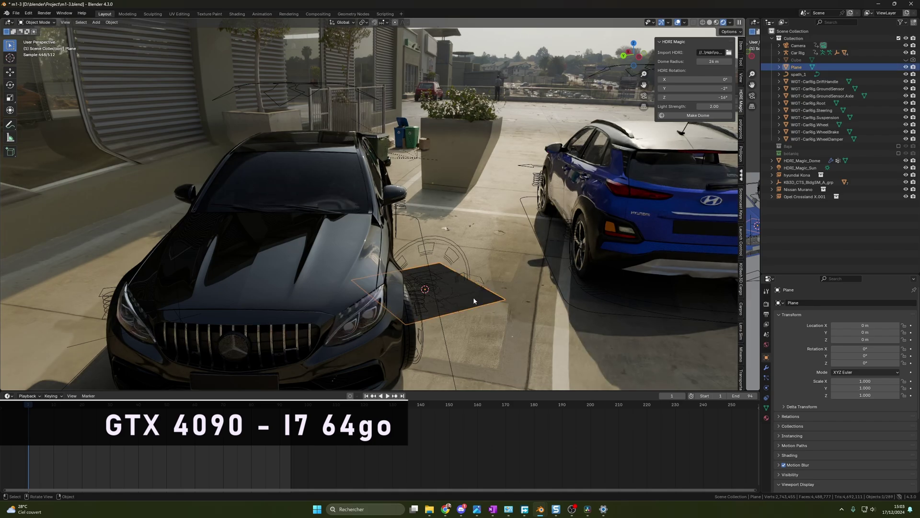
- Delete the plane lying on the ground beside the black car
key(Delete)
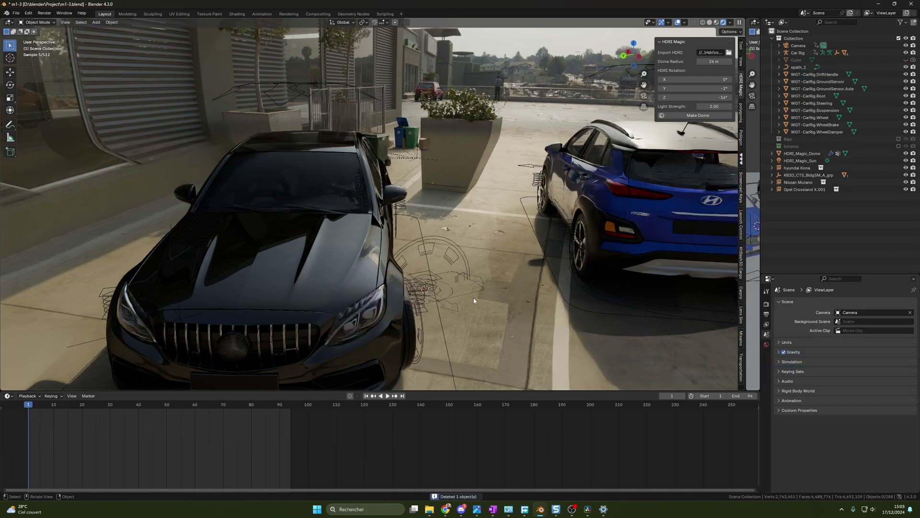
scroll(473, 300, down, 1)
middle_drag(473, 300, 489, 281)
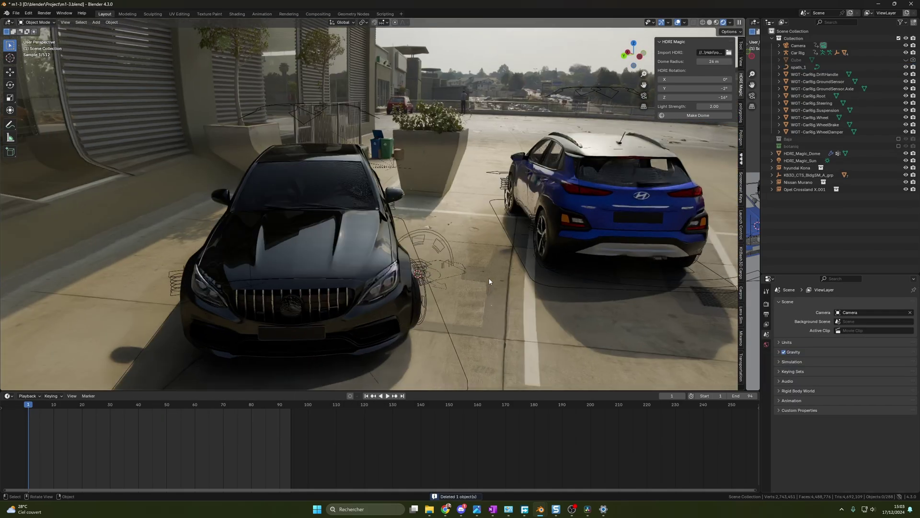
- Add a cube mesh to the main collection and set its viewport display to Wire
click(793, 39)
key(shift+a)
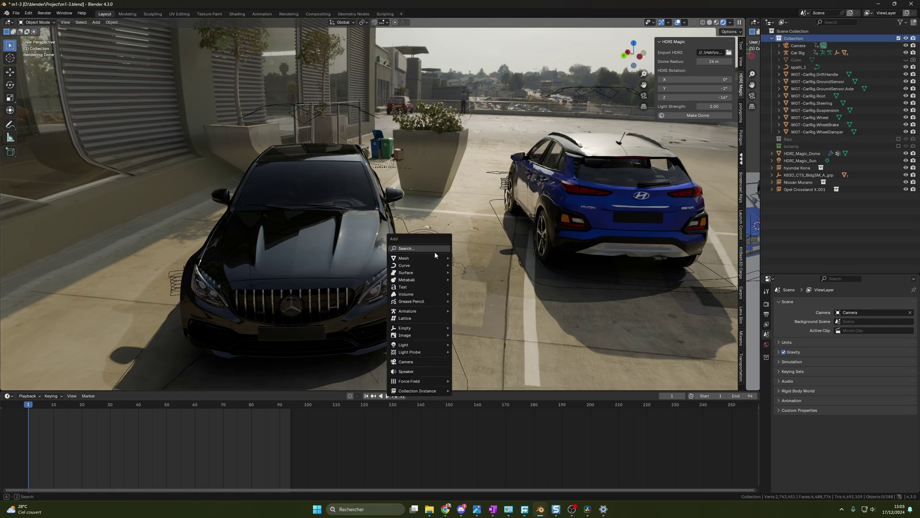
mouse_move(430, 258)
click(476, 262)
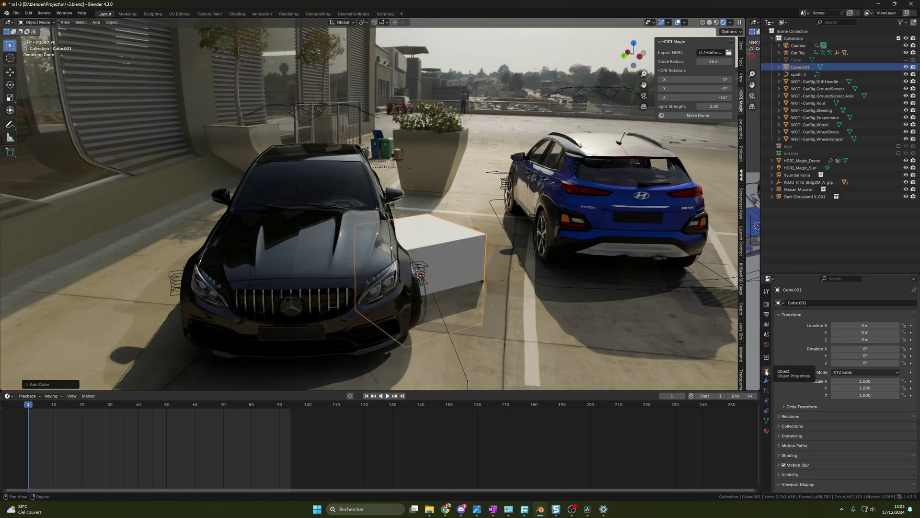
scroll(806, 419, down, 6)
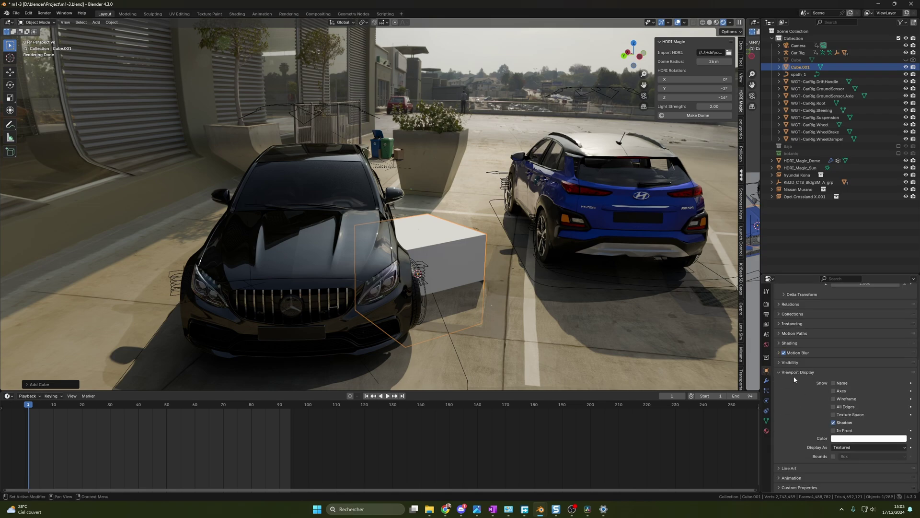
click(850, 448)
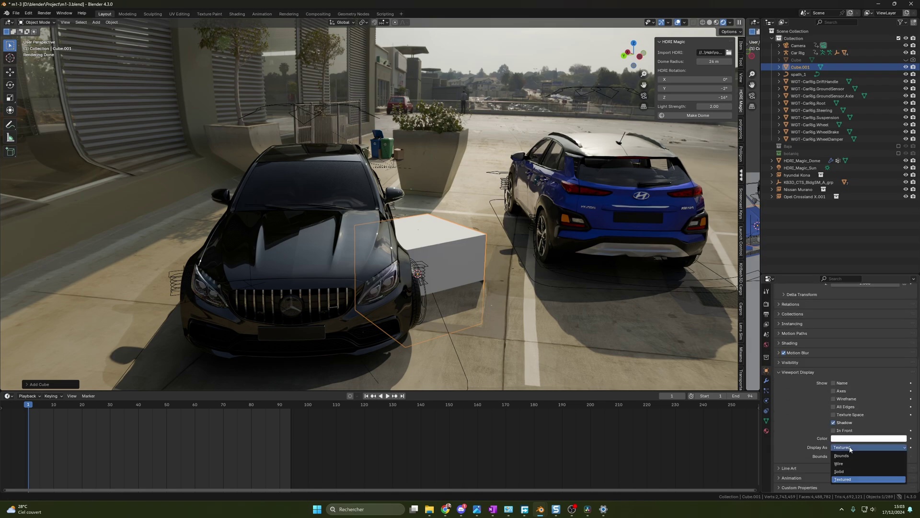
click(845, 464)
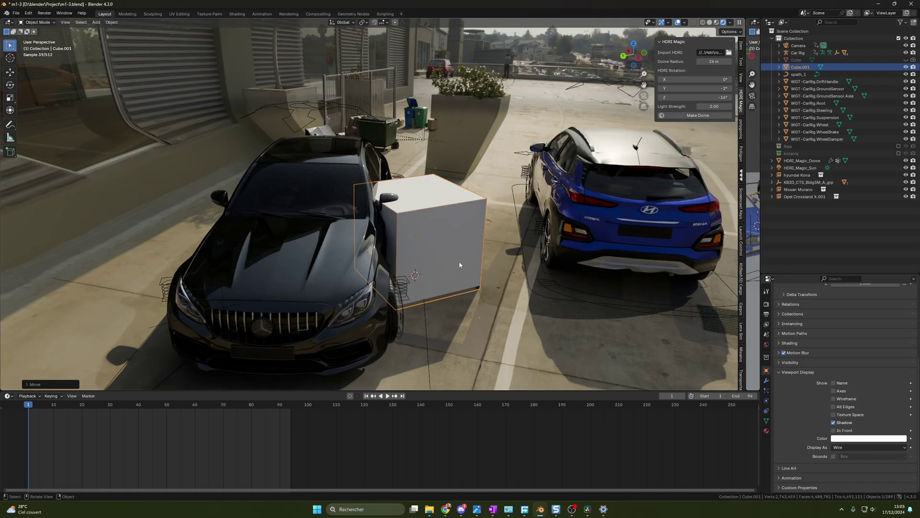
- Scale the cube up to about 14.1 m per side and reduce its height to about 9.47 m
key(s)
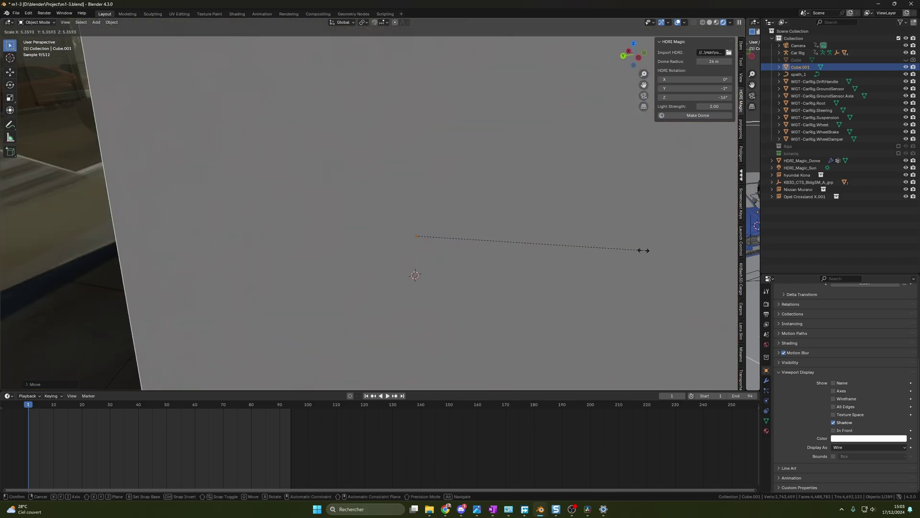
click(643, 249)
scroll(643, 250, down, 4)
middle_drag(643, 250, 653, 251)
key(s)
click(699, 256)
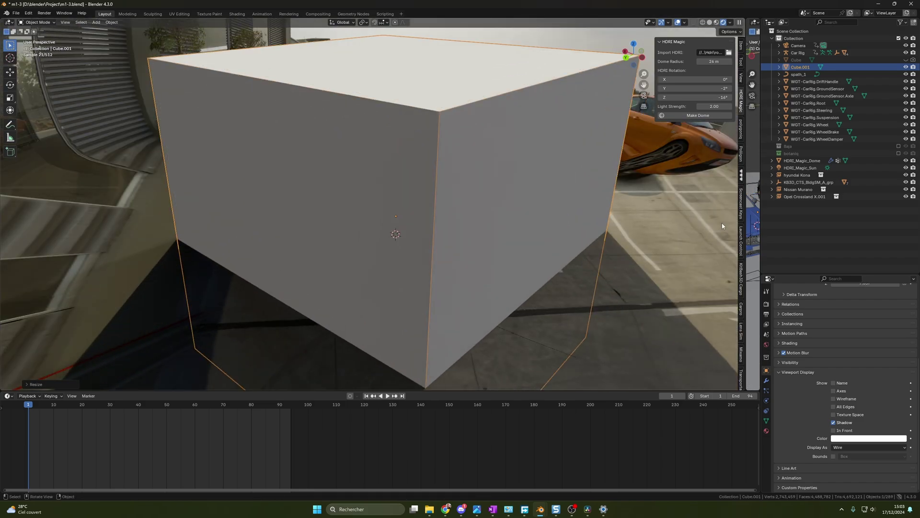
click(741, 46)
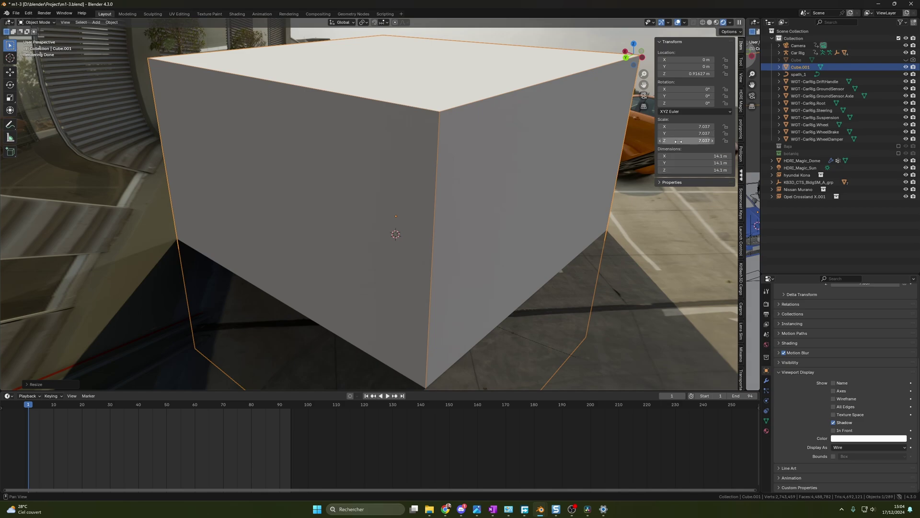
drag(677, 170, 654, 170)
- Raise the cube along Z to about 4.57 m so its base sits near the ground, and enlarge it to about 16.7 × 16.7 × 11.2 m
key(KP_1)
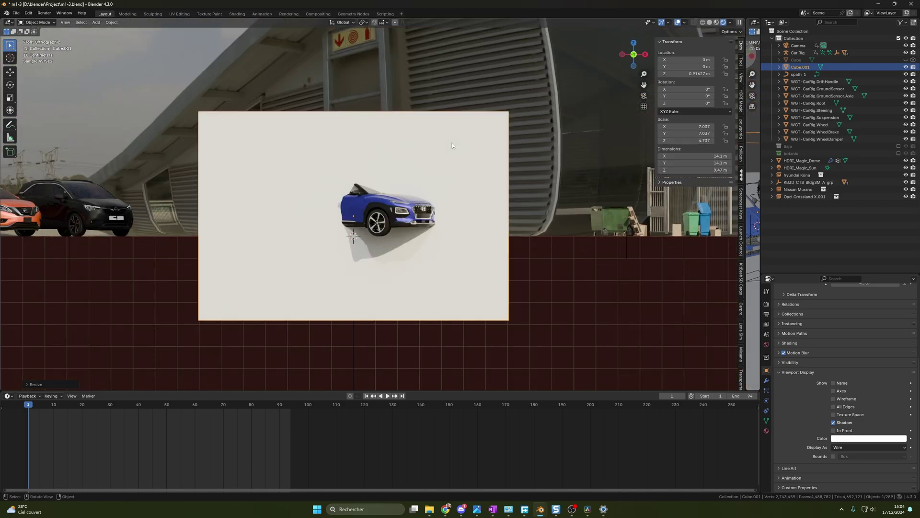
key(g)
key(z)
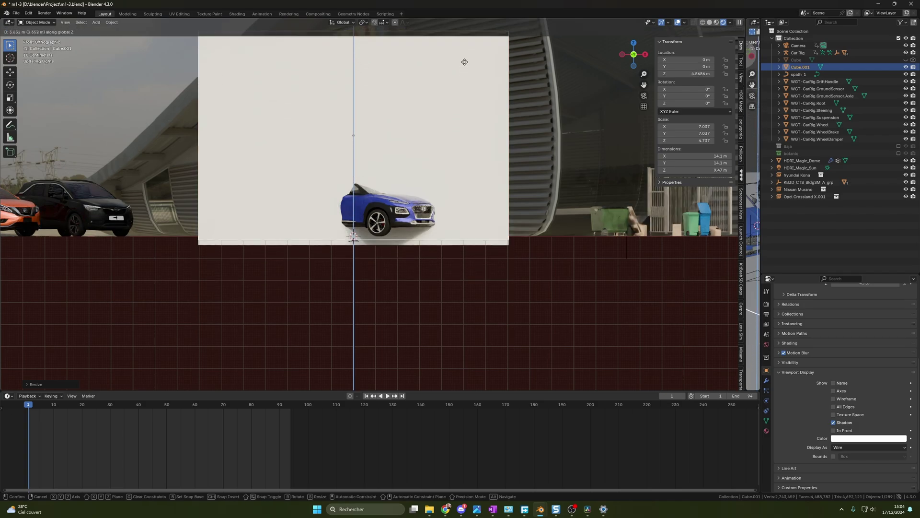
click(464, 61)
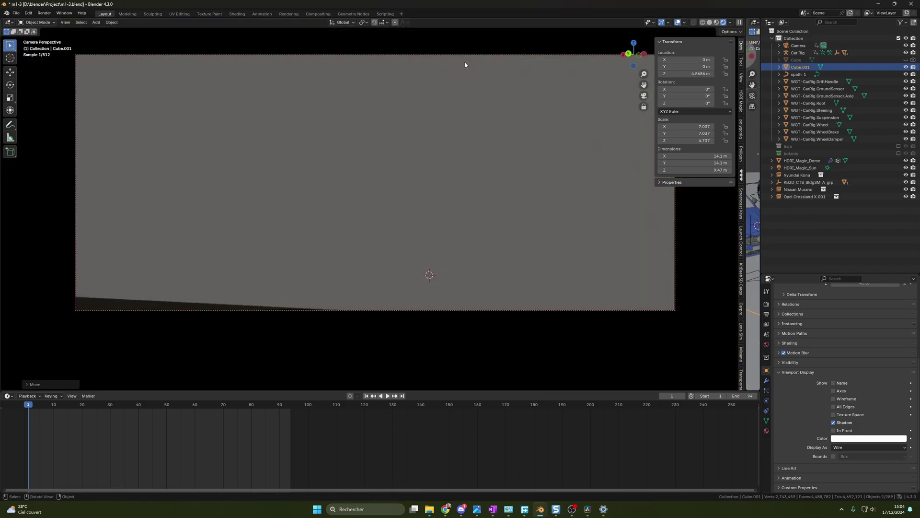
middle_drag(387, 193, 447, 200)
scroll(362, 223, down, 4)
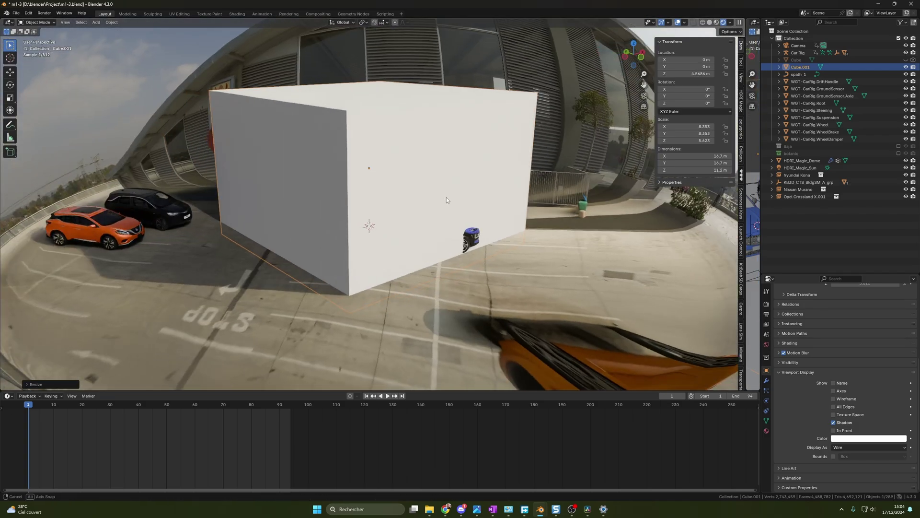
- Create a new material for the cube in the Shading workspace and remove its Principled BSDF node
click(236, 15)
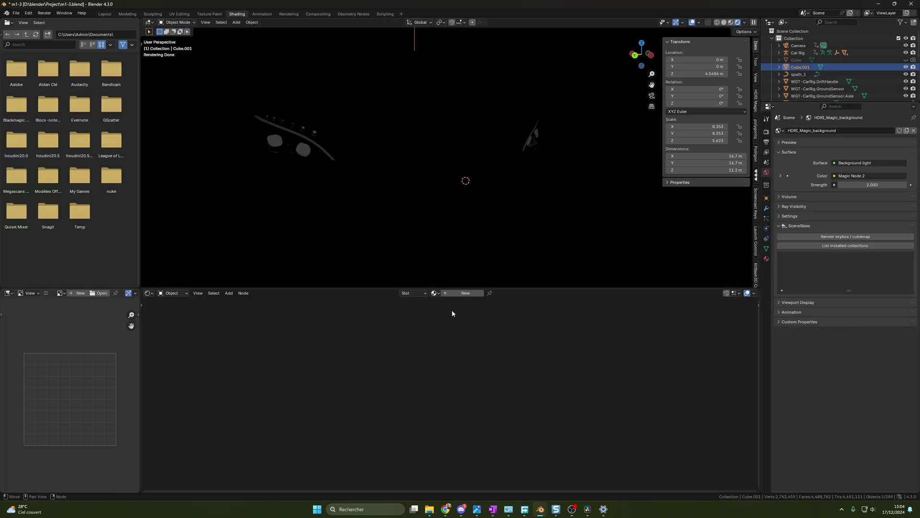
click(468, 296)
scroll(461, 363, up, 1)
middle_drag(351, 336, 186, 320)
scroll(527, 390, up, 1)
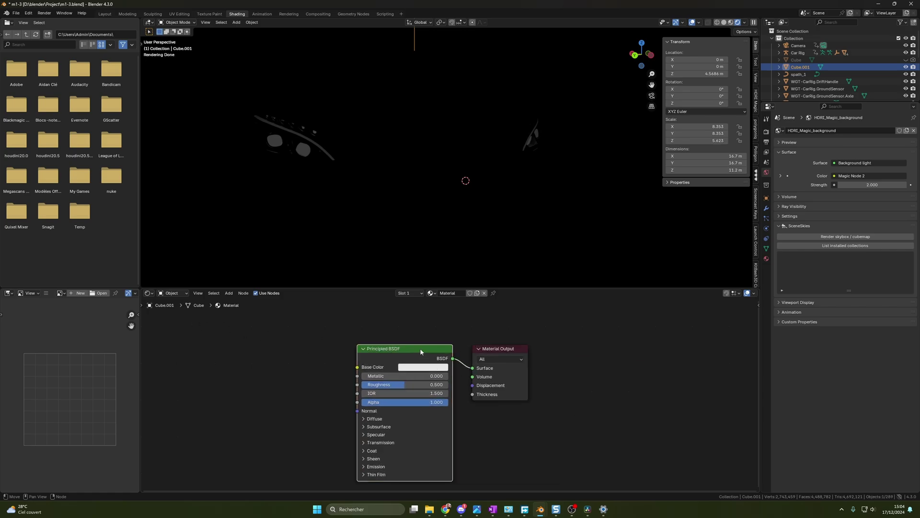
key(x)
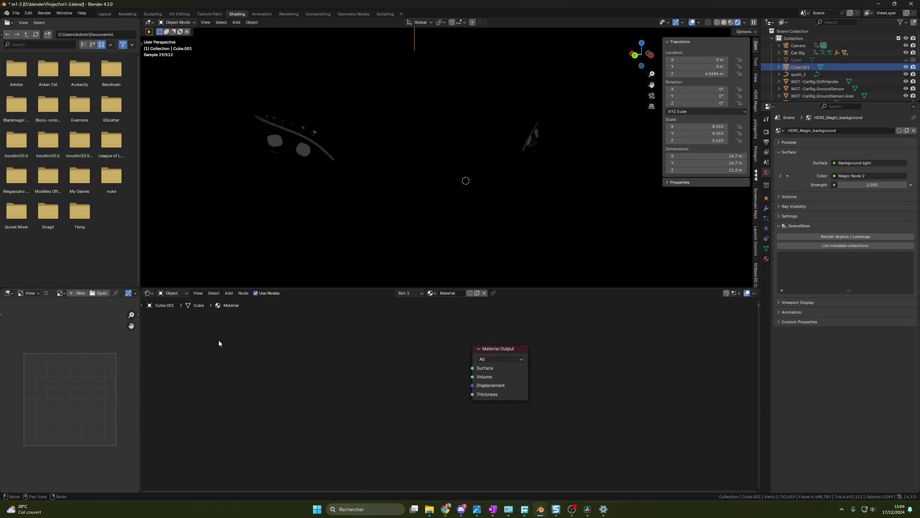
- Add a Volume Scatter node and connect its output to the Volume input of the Material Output
key(shift+a)
click(247, 353)
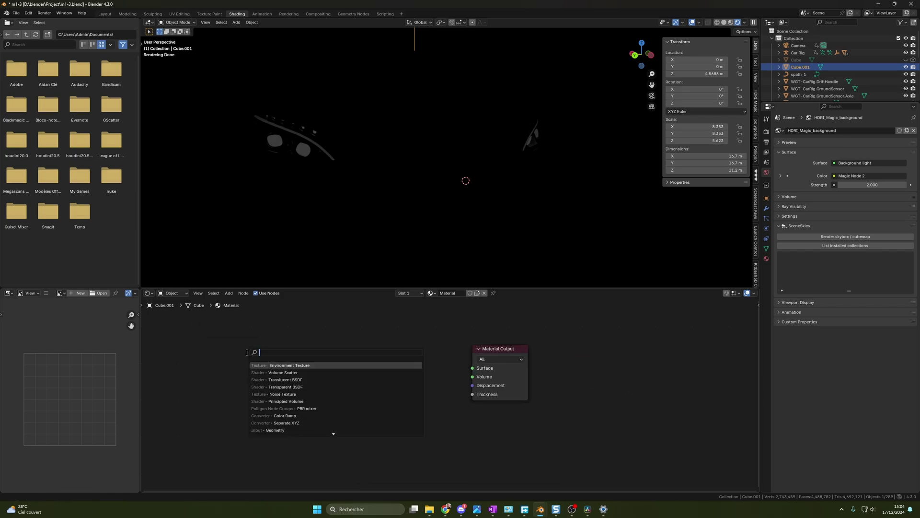
text(vol)
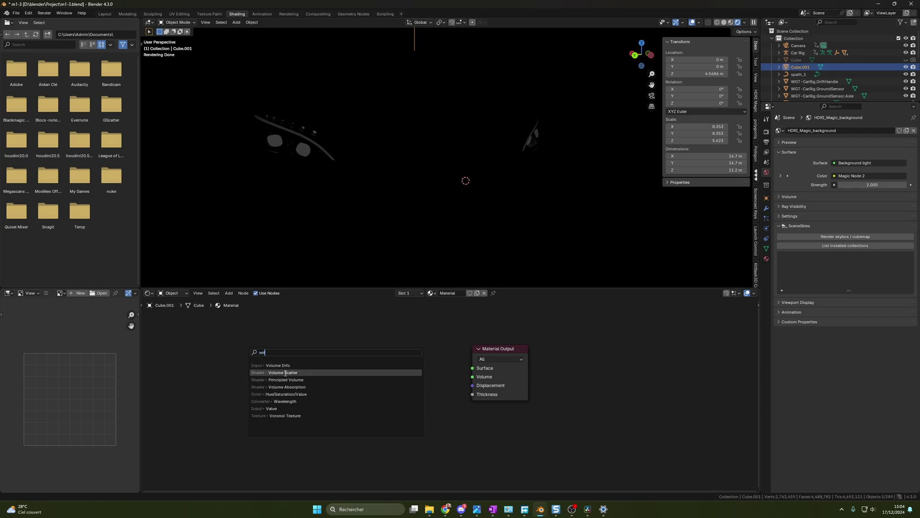
click(290, 372)
click(347, 344)
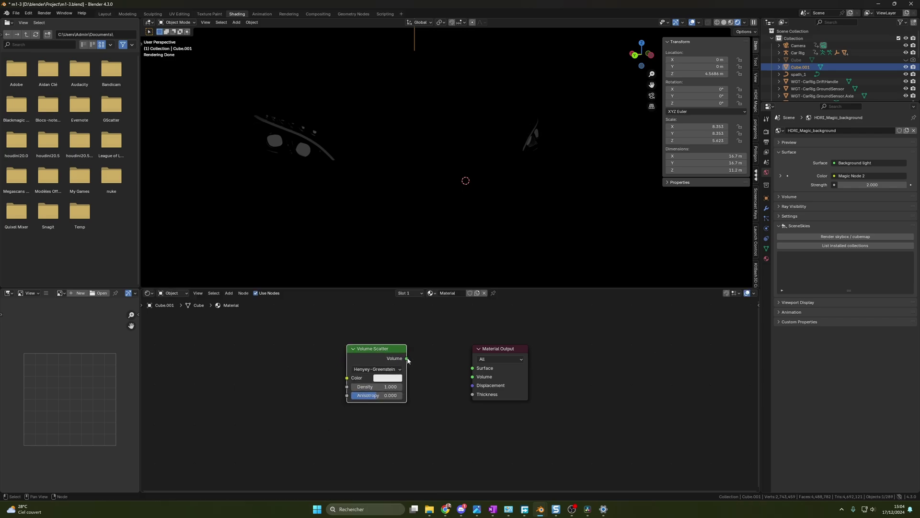
drag(407, 358, 473, 376)
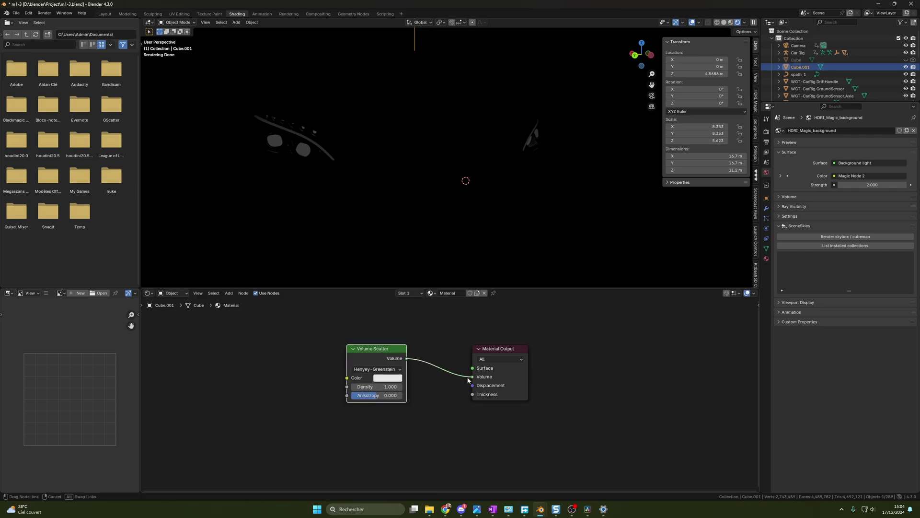
- Set the Volume Scatter phase function to Mie and its density to 0.001, checking the effect through the camera
click(362, 370)
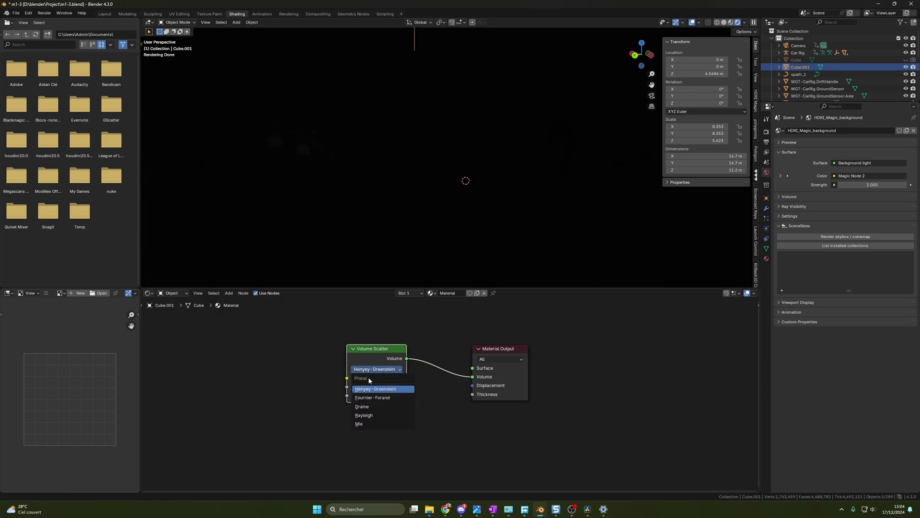
click(359, 424)
scroll(352, 384, up, 2)
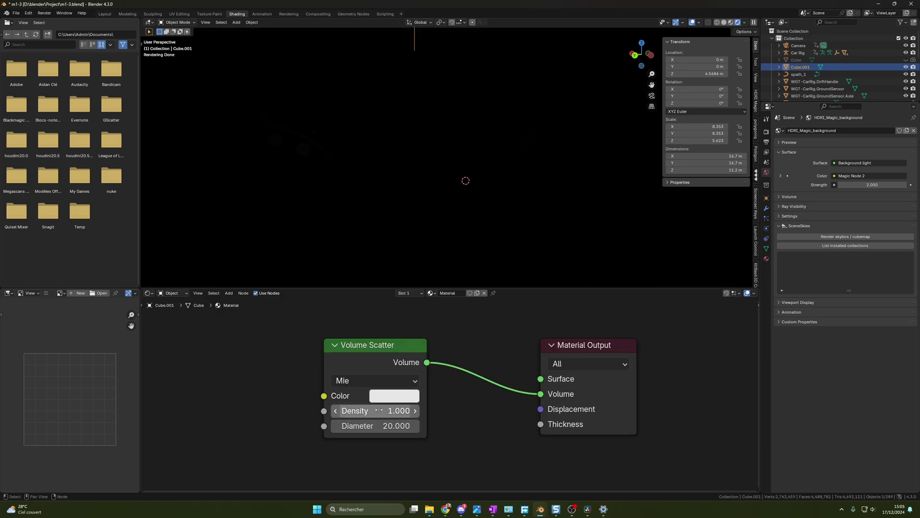
click(379, 410)
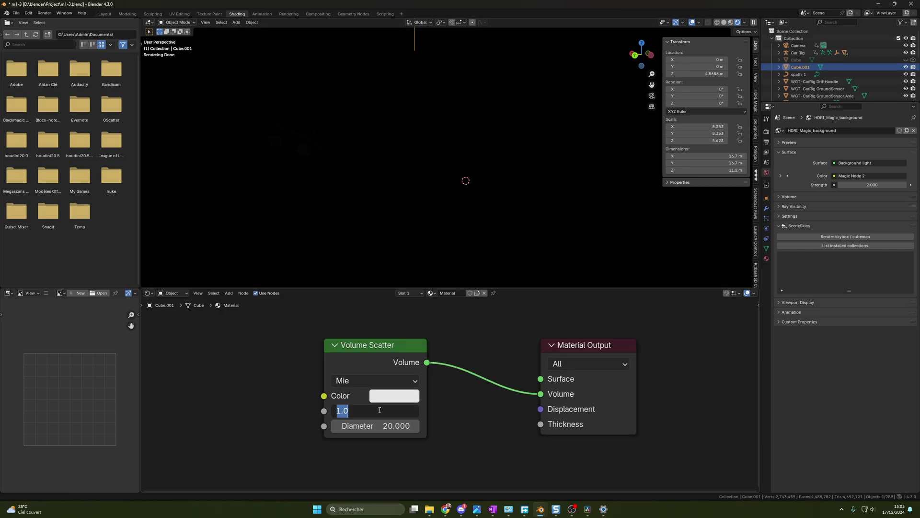
text(0.001)
key(Return)
key(KP_0)
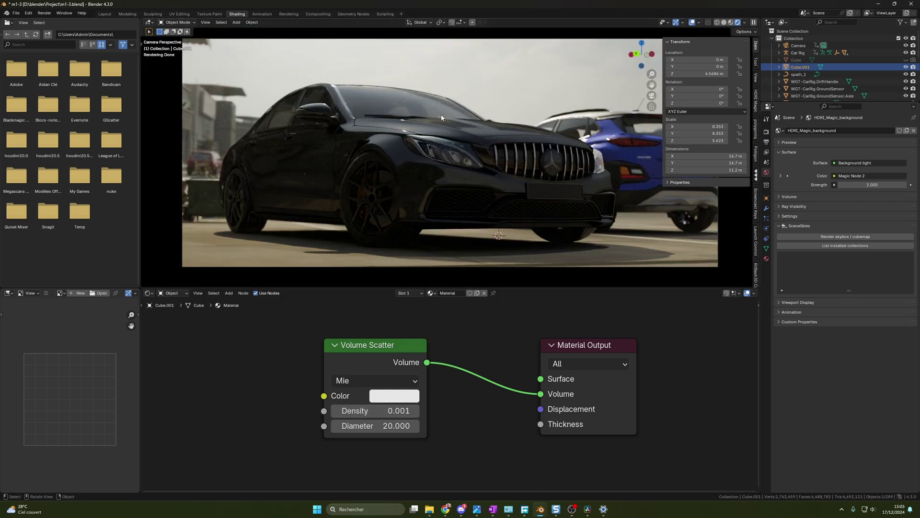
click(388, 412)
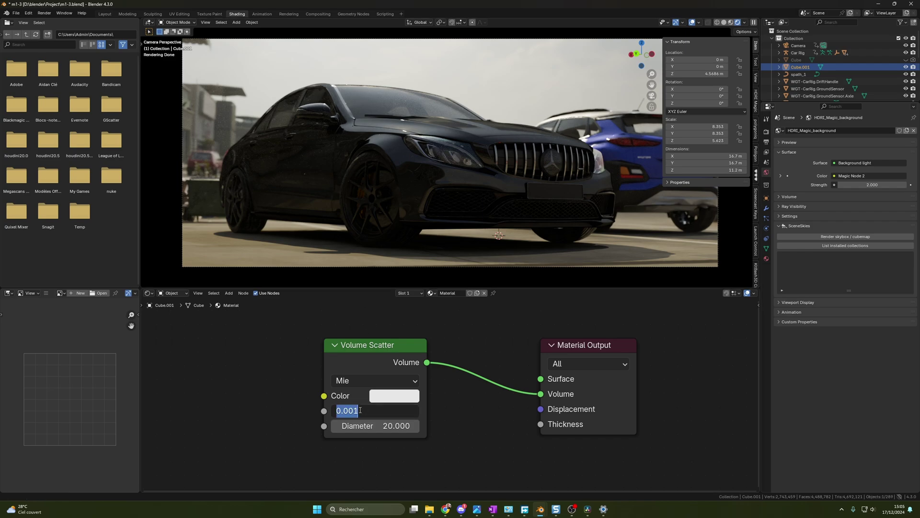
click(365, 408)
key(Return)
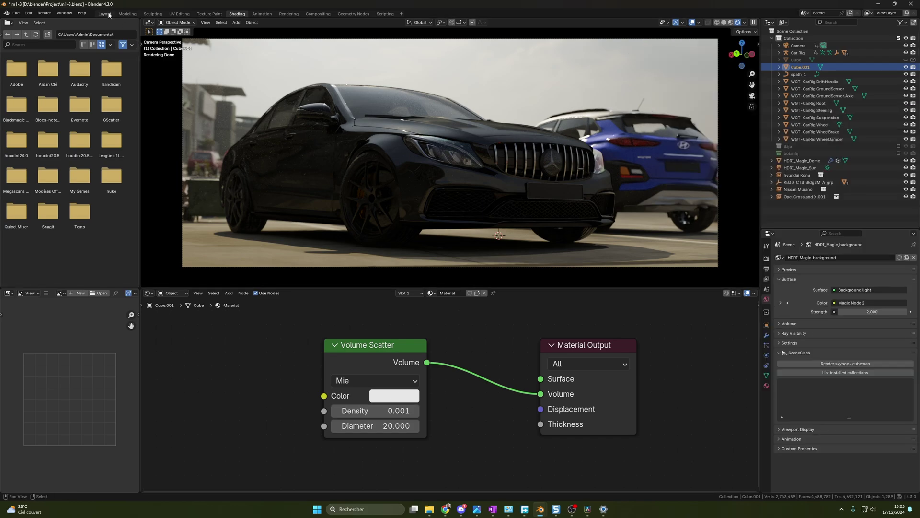
- Review the Cycles sampling and denoising settings, the output resolution, frame range and file format, and the available render commands in the Layout workspace
key(n)
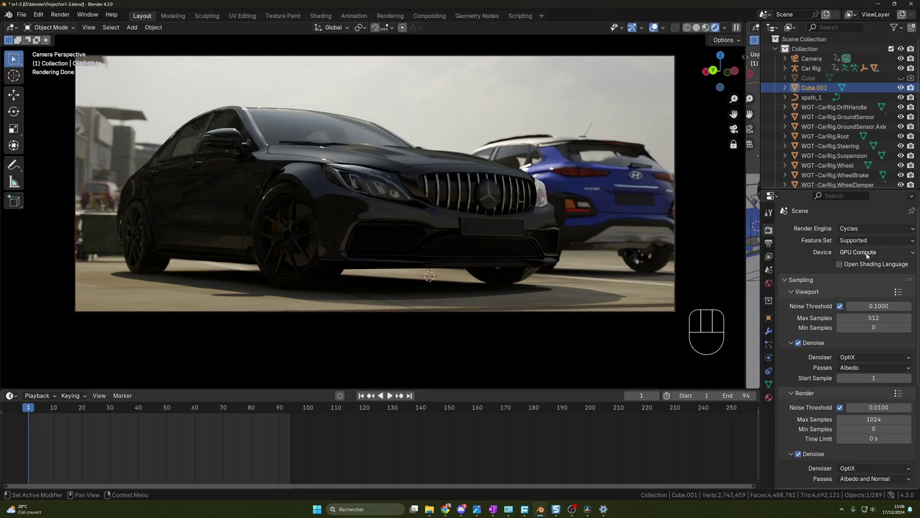
scroll(818, 325, down, 4)
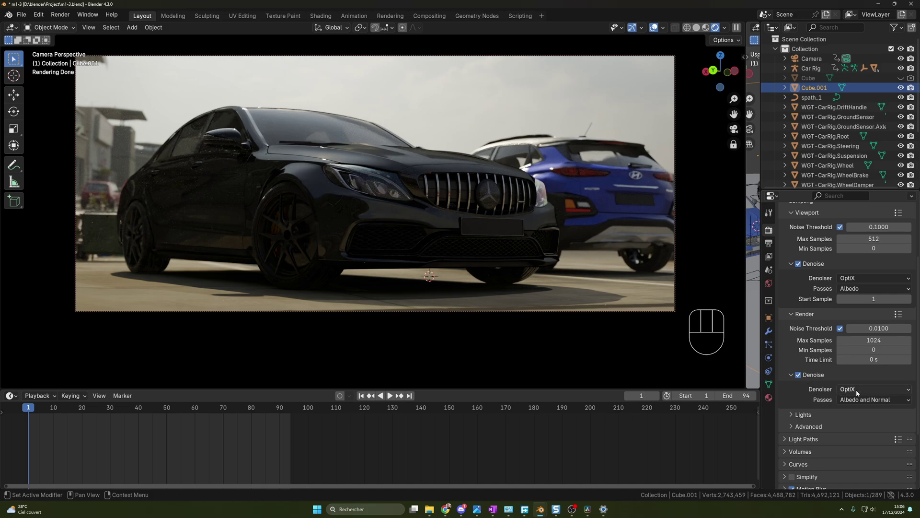
scroll(853, 383, up, 4)
scroll(832, 345, down, 8)
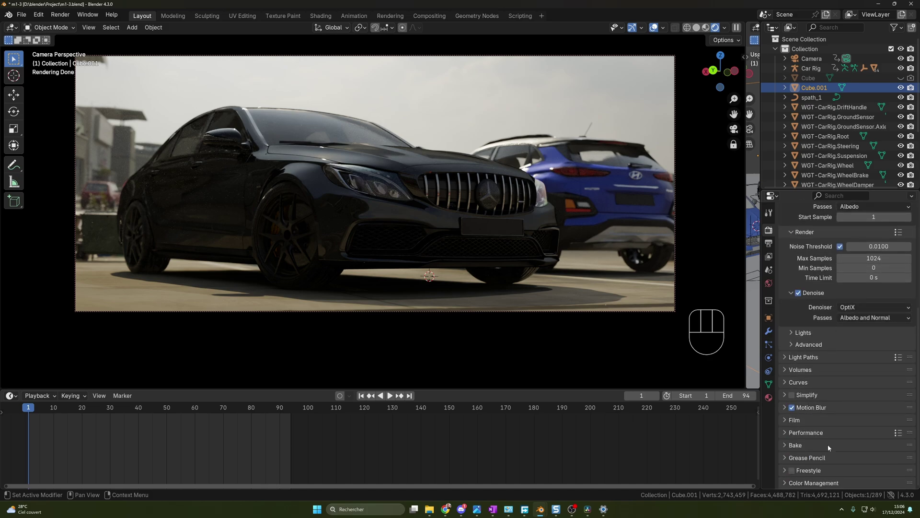
click(768, 243)
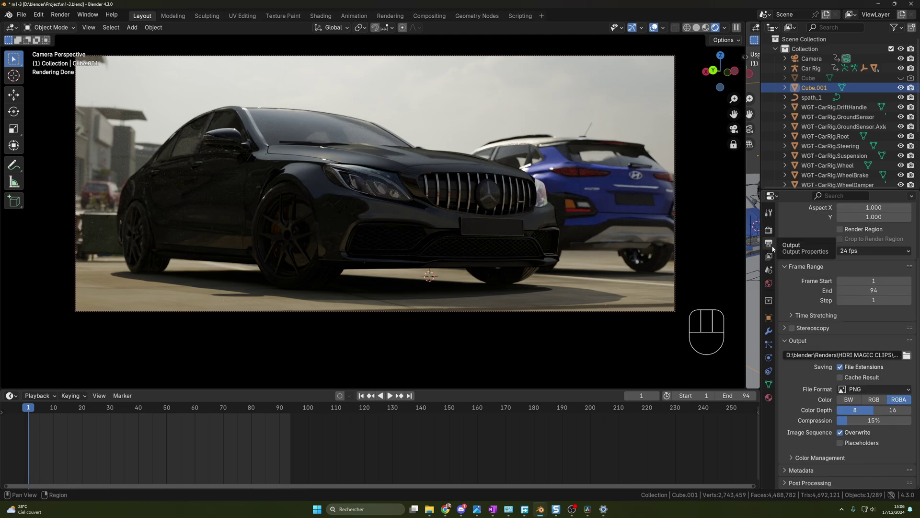
scroll(827, 235, up, 4)
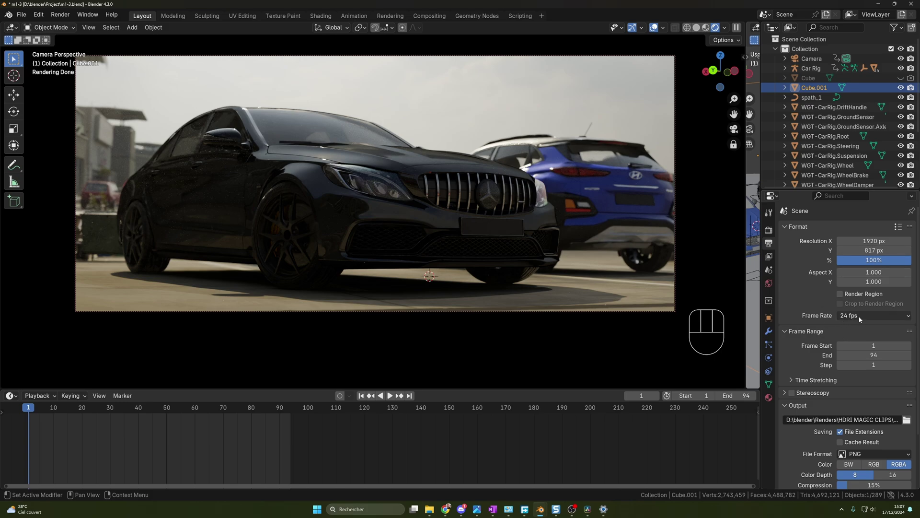
scroll(846, 331, down, 3)
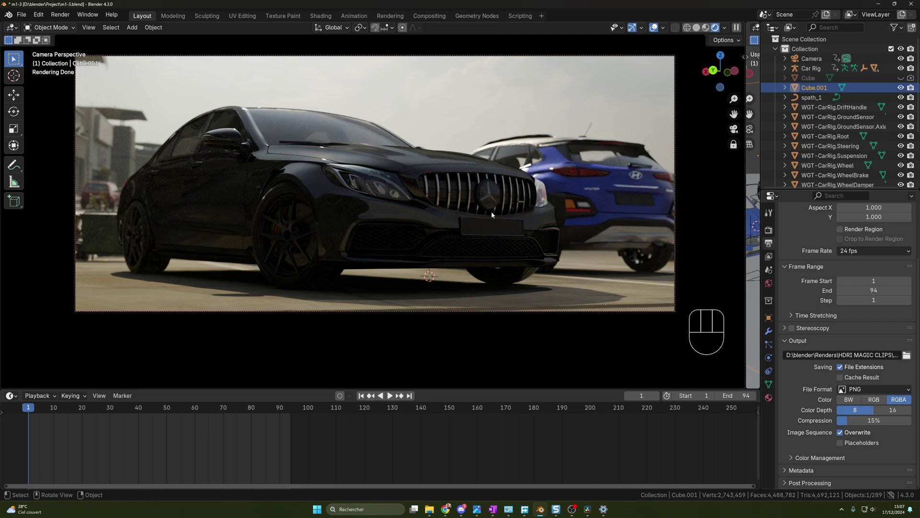
click(61, 14)
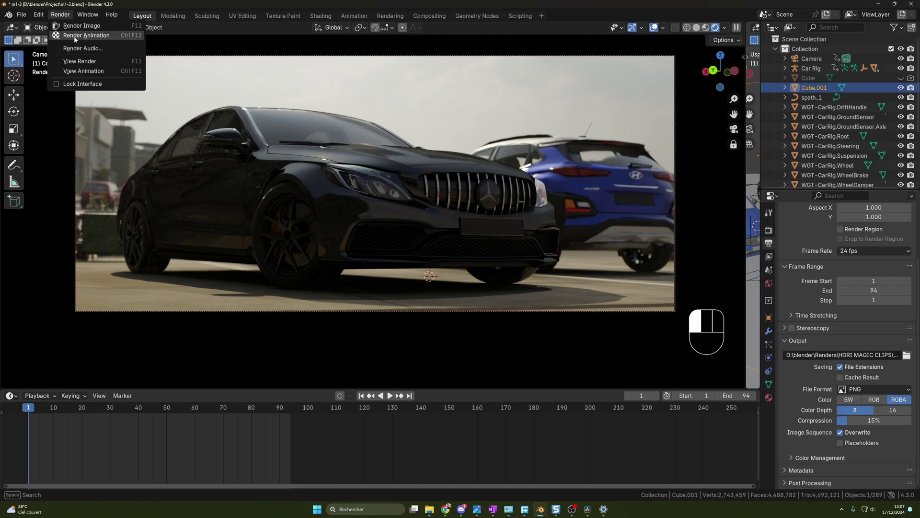
click(425, 322)
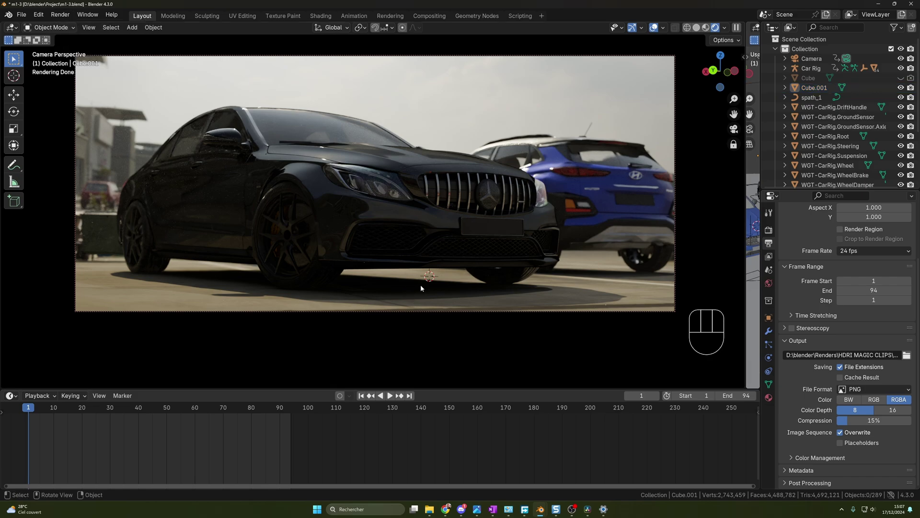
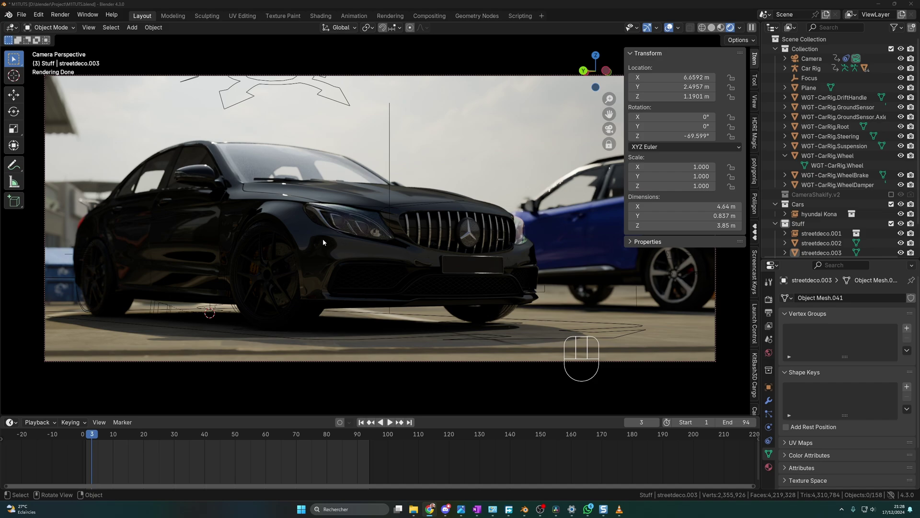
- Save a copy of the project under the new file name M1TUTS2.blend
click(21, 14)
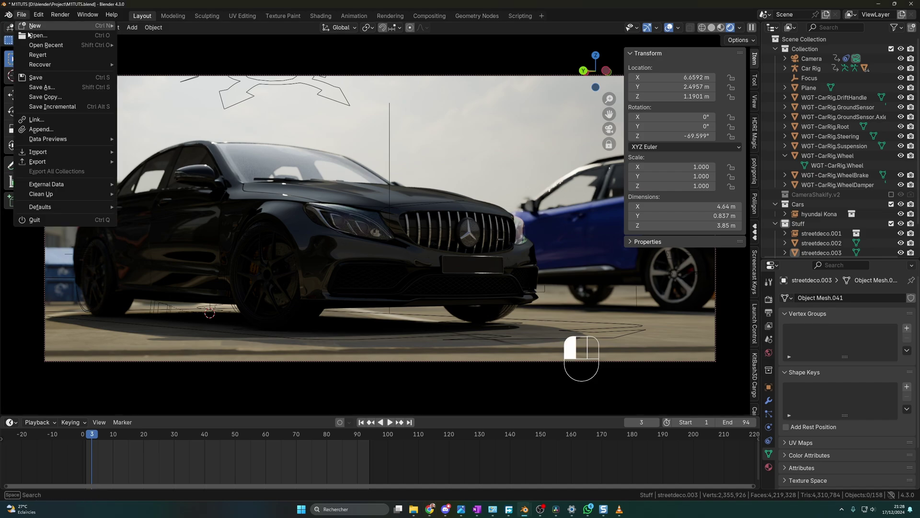
click(54, 90)
click(303, 454)
click(302, 453)
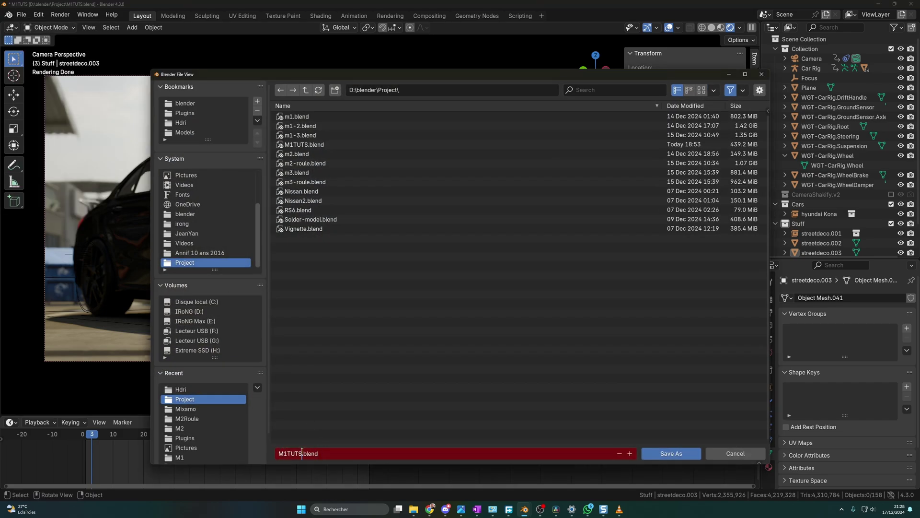
text(2)
key(Return)
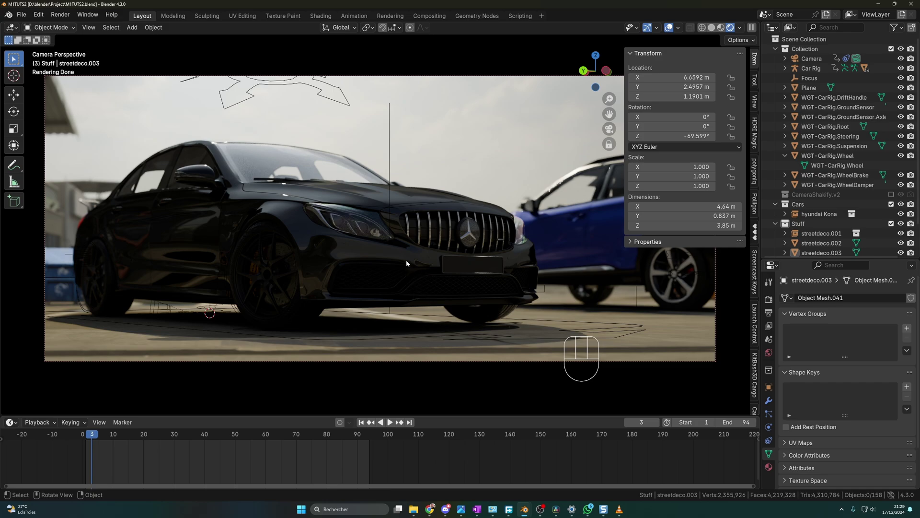
- Show the scene in solid shading outside the camera view and exclude the Stuff and Cars collections
click(712, 28)
key(KP_0)
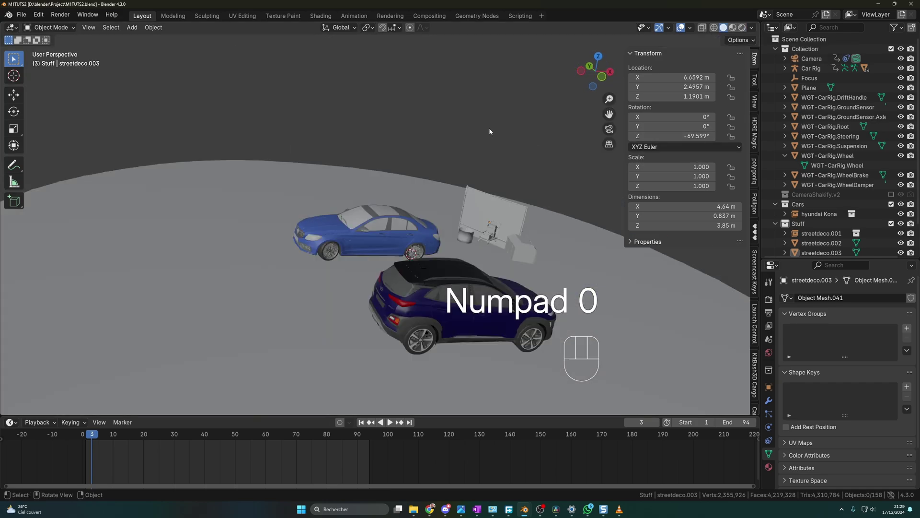
middle_drag(489, 130, 414, 246)
scroll(417, 247, down, 2)
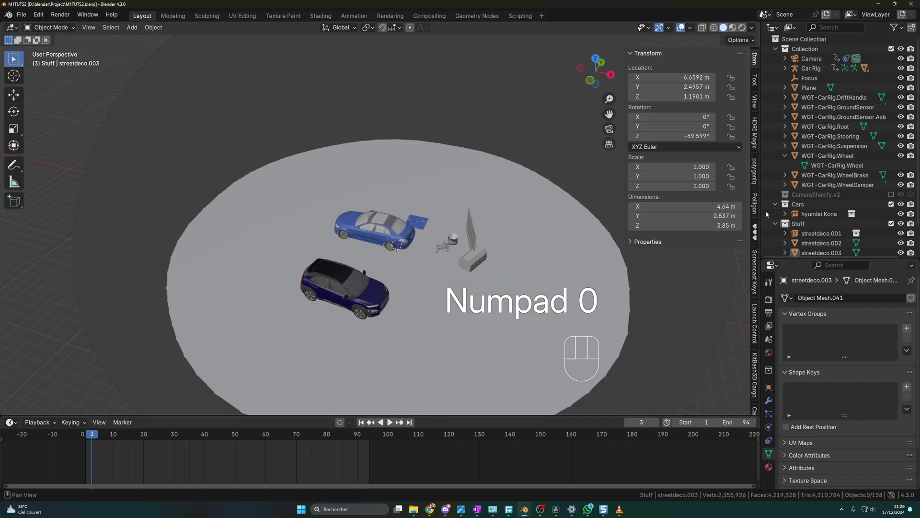
scroll(818, 216, down, 2)
click(802, 190)
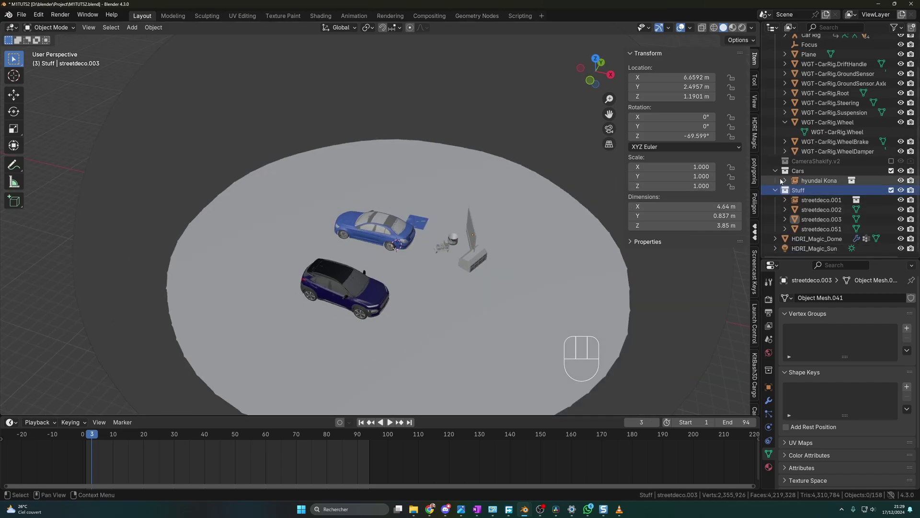
right_click(803, 191)
click(890, 190)
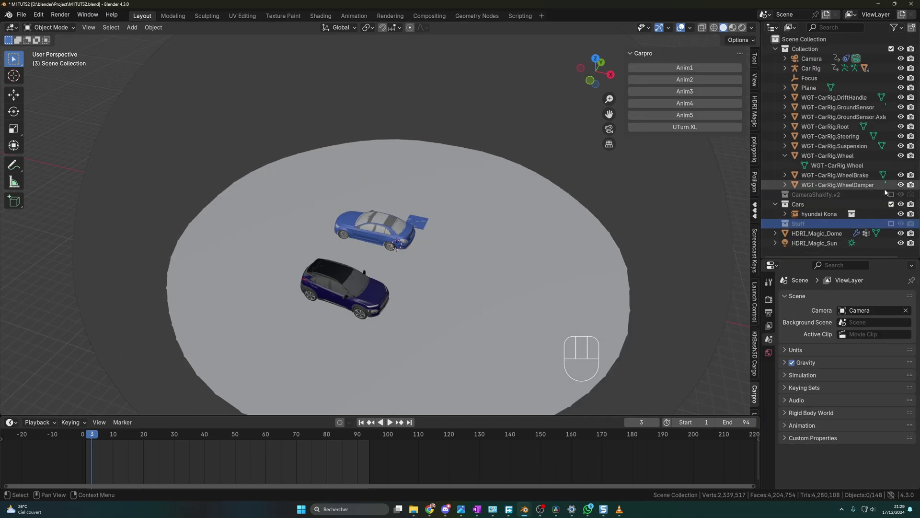
scroll(477, 250, up, 2)
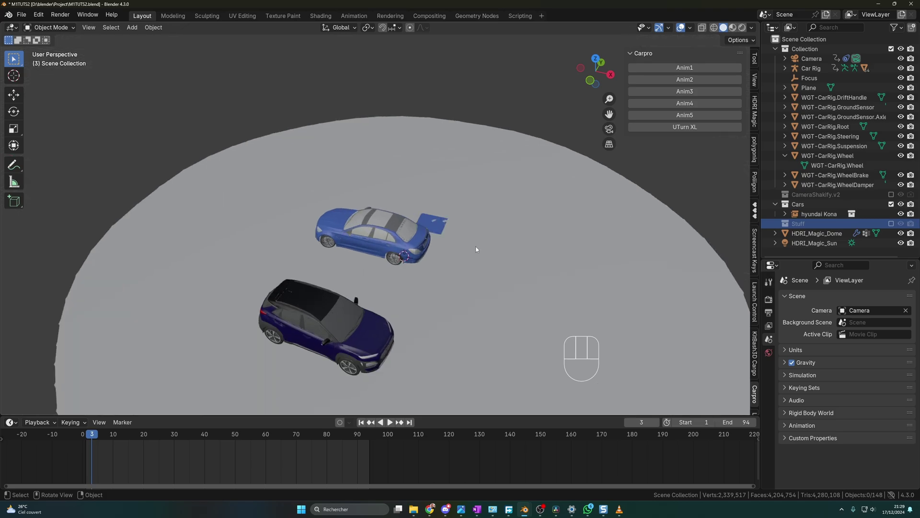
click(891, 205)
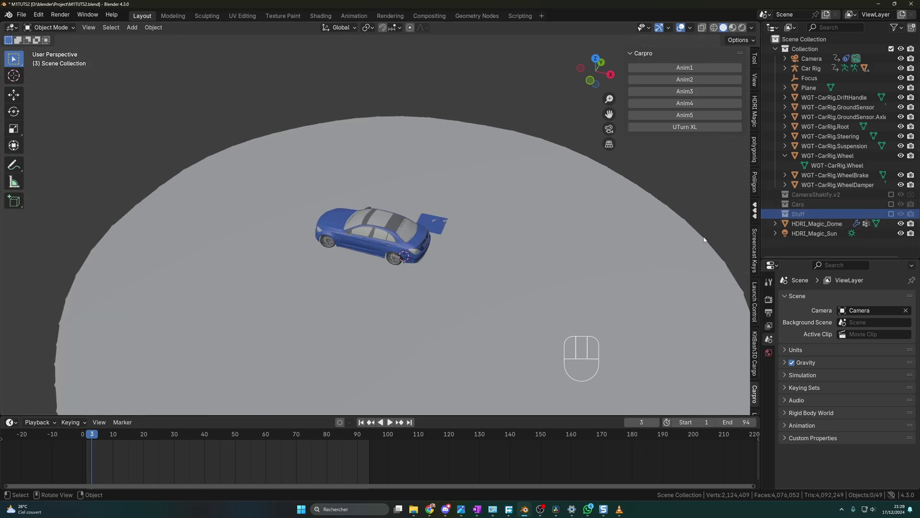
- Hide HDRI_Magic_Dome and HDRI_Magic_Sun in the viewport and delete the Plane object near the car
click(900, 233)
shift+click(901, 224)
middle_drag(532, 254, 613, 269)
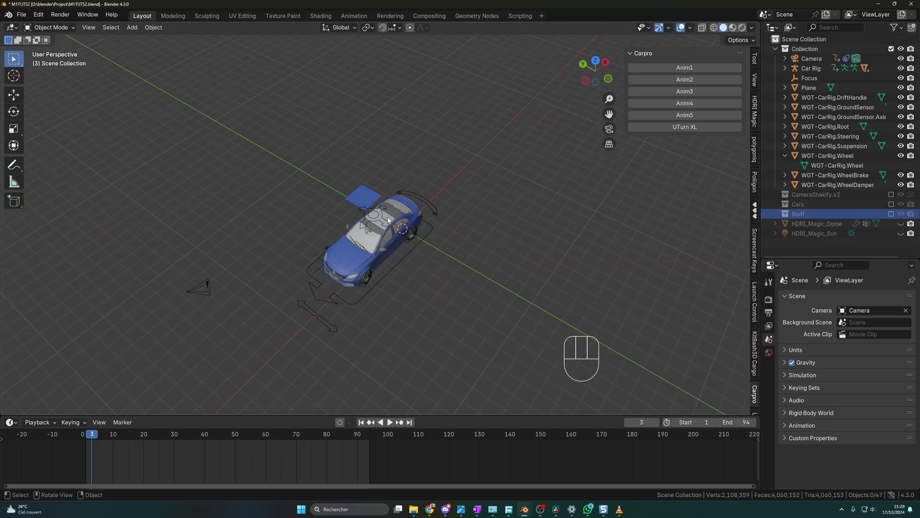
click(367, 201)
key(Delete)
- Set the Car Rig's Z rotation to 0° and deselect it
middle_drag(523, 310, 429, 293)
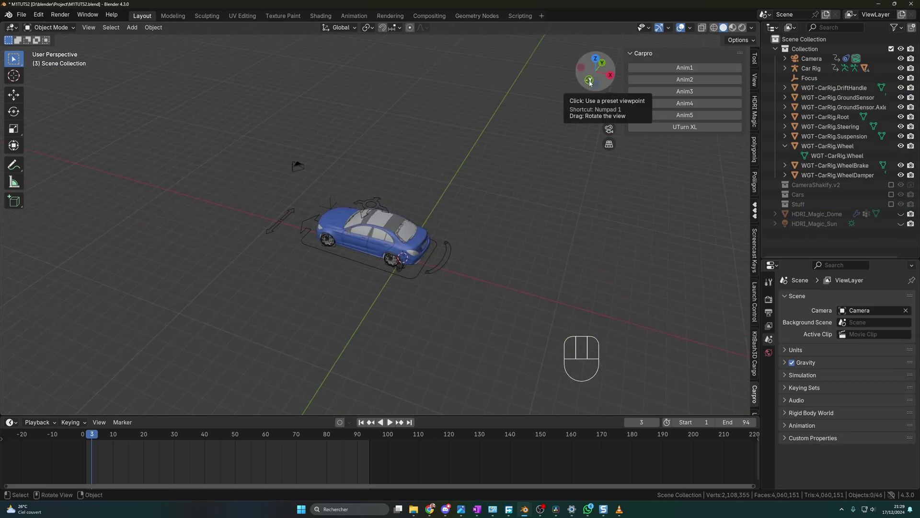
middle_drag(547, 272, 541, 272)
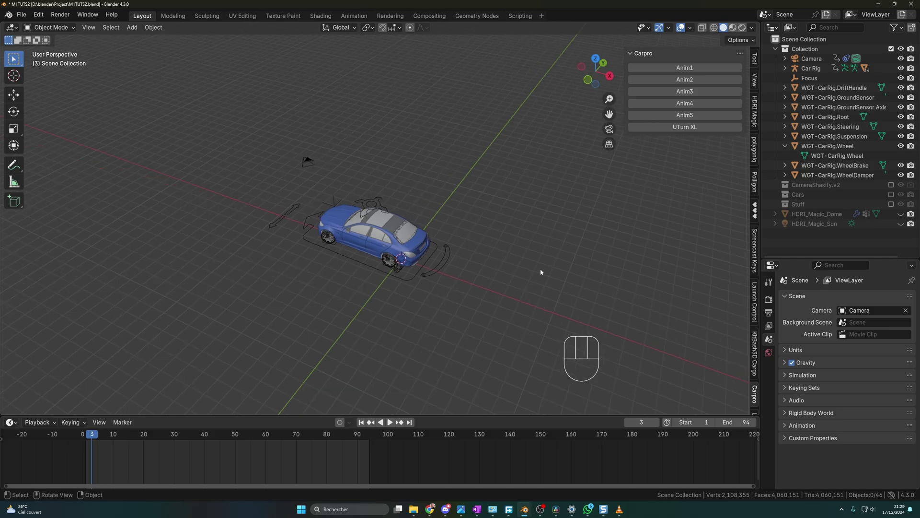
click(408, 279)
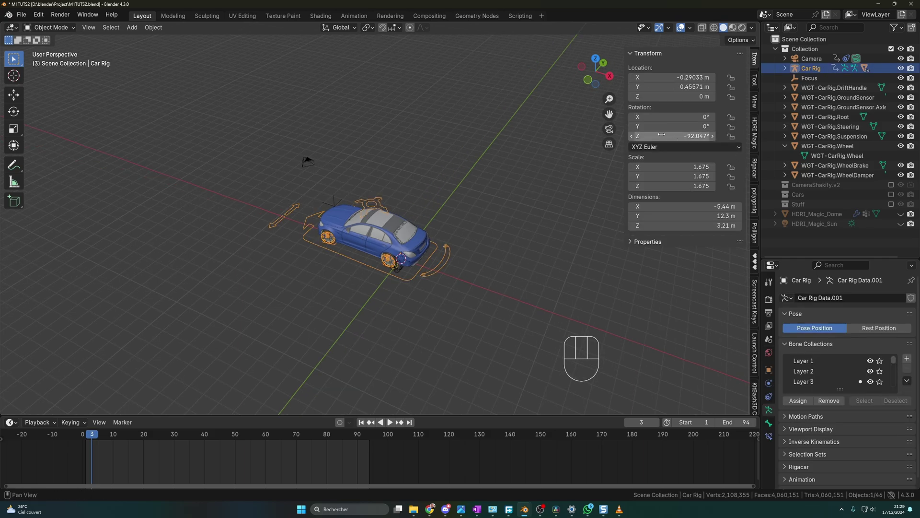
click(684, 137)
text(0)
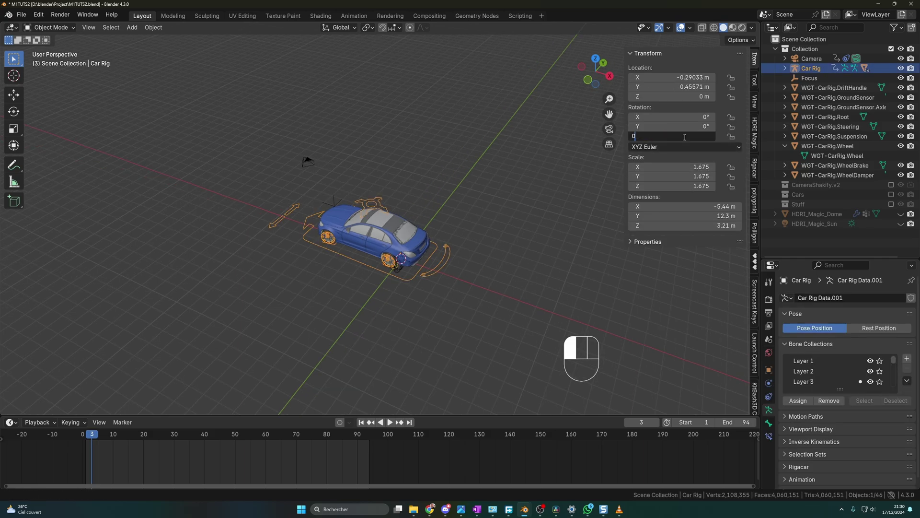
key(Return)
click(493, 295)
- In Pose Mode, set the Car Rig steering bone's X location to 0 m, and return to Object Mode
middle_drag(493, 294, 507, 285)
middle_drag(422, 302, 397, 319)
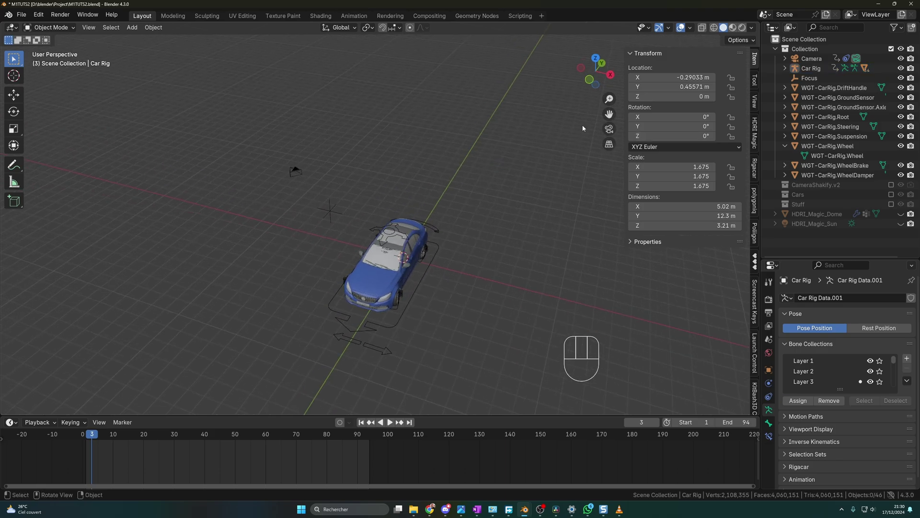
middle_drag(406, 364, 382, 353)
shift+middle_drag(382, 353, 457, 326)
scroll(458, 307, up, 4)
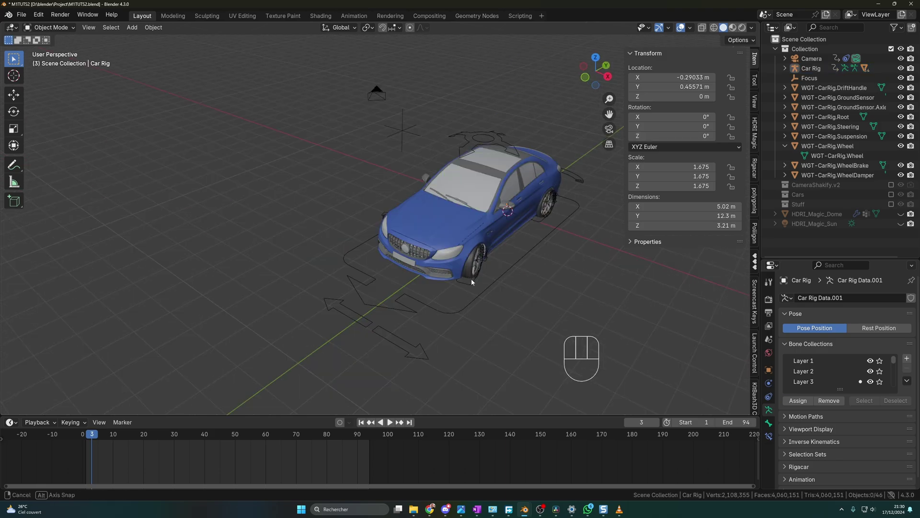
scroll(470, 271, down, 1)
middle_drag(463, 262, 482, 299)
key(ctrl+Tab)
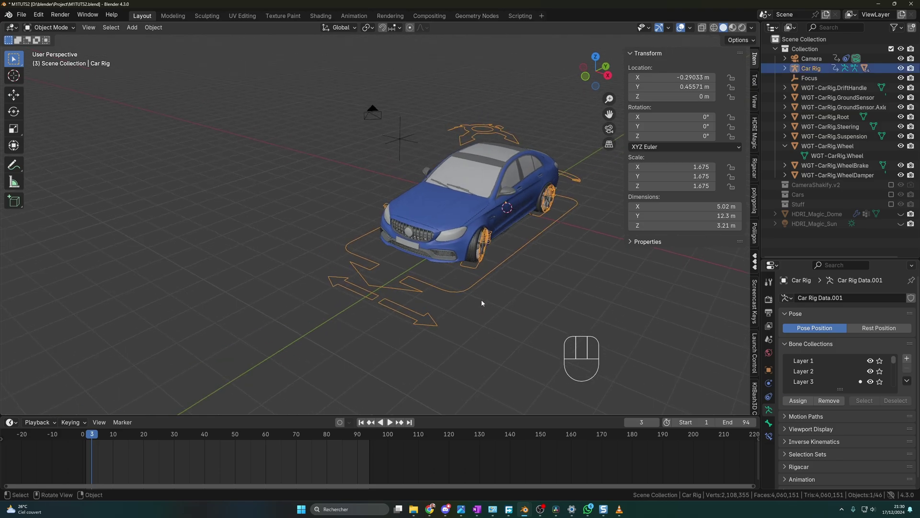
click(422, 315)
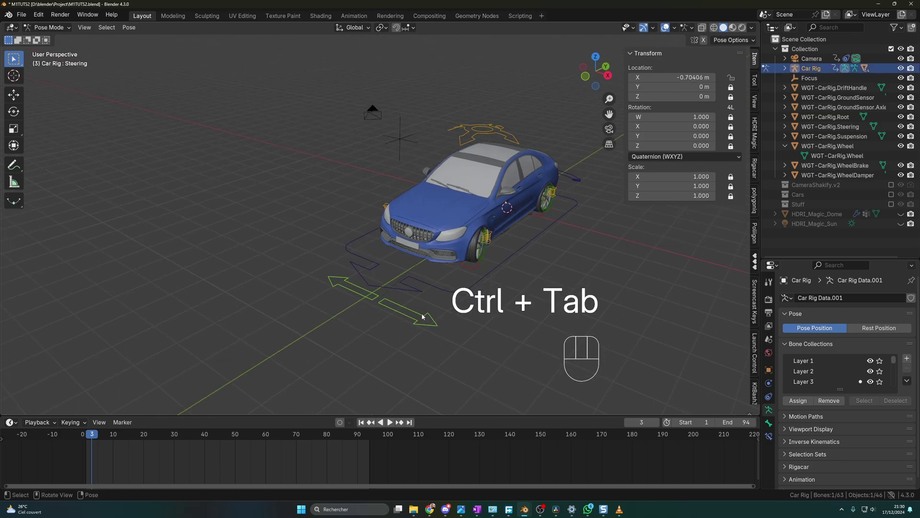
click(676, 78)
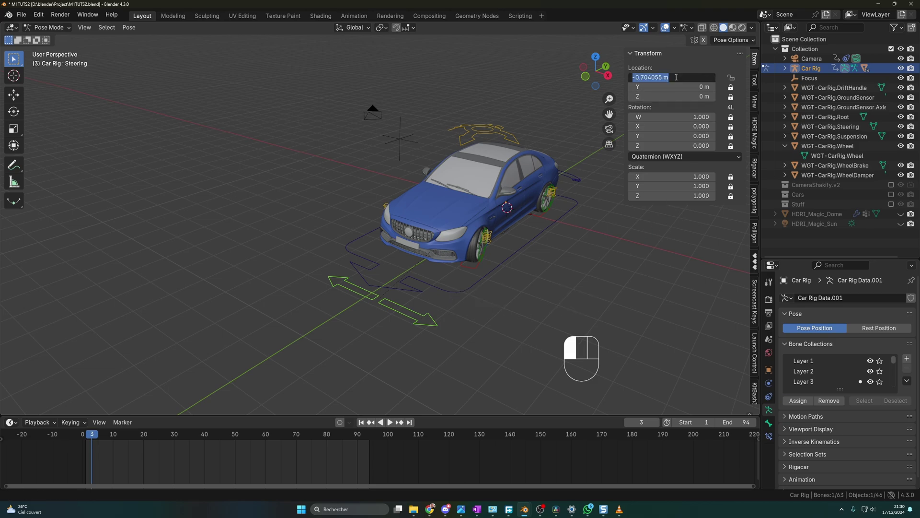
text(0)
key(Return)
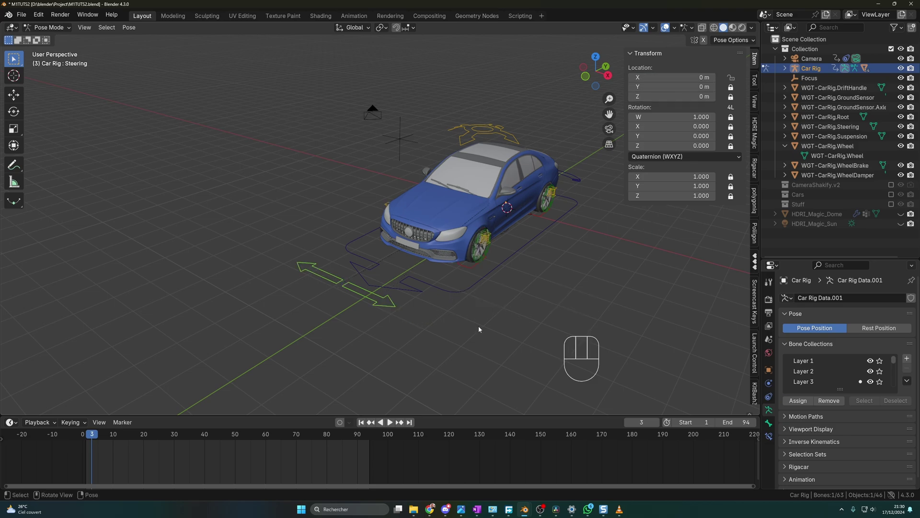
key(Tab)
key(Tab)
mouse_move(475, 326)
middle_down()
mouse_move(509, 327)
mouse_move(488, 327)
middle_up()
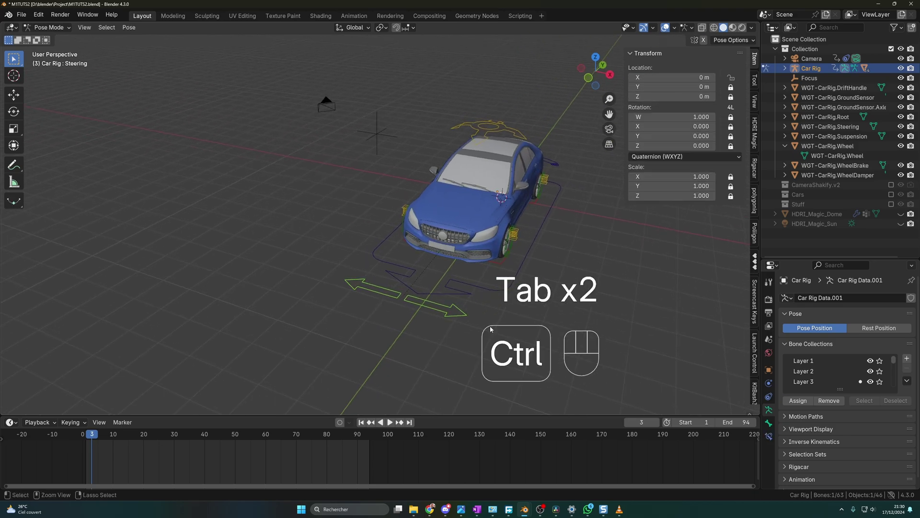
key(ctrl+Tab)
scroll(479, 331, down, 3)
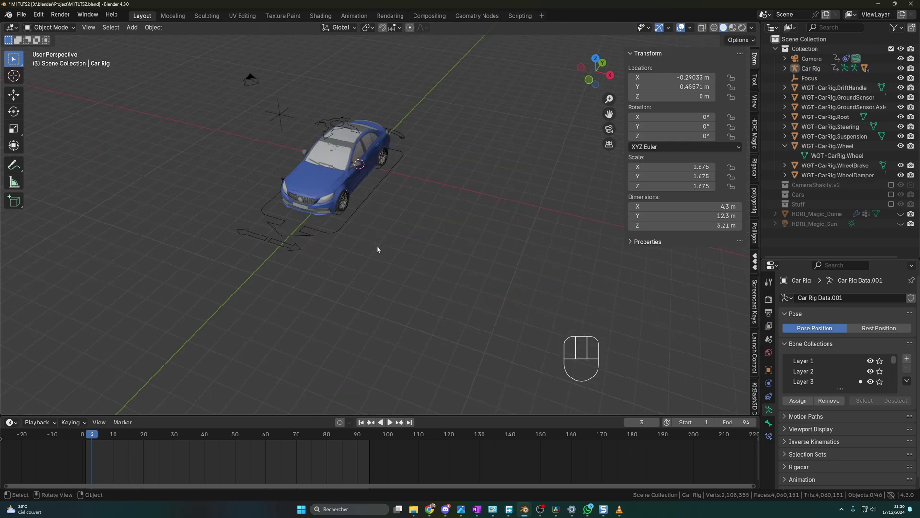
- Add a Path curve and move it along the X axis to about 4.47 m, beside the car
middle_drag(376, 245, 380, 255)
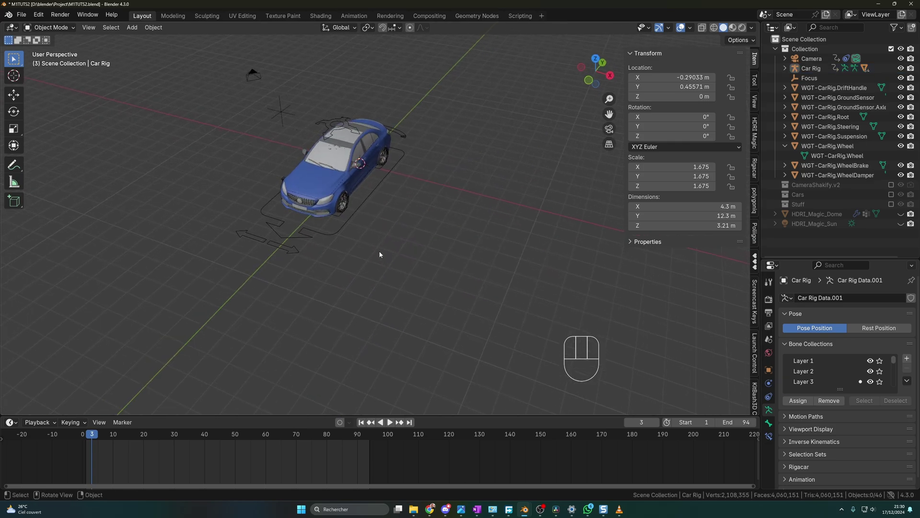
key(shift+a)
mouse_move(360, 253)
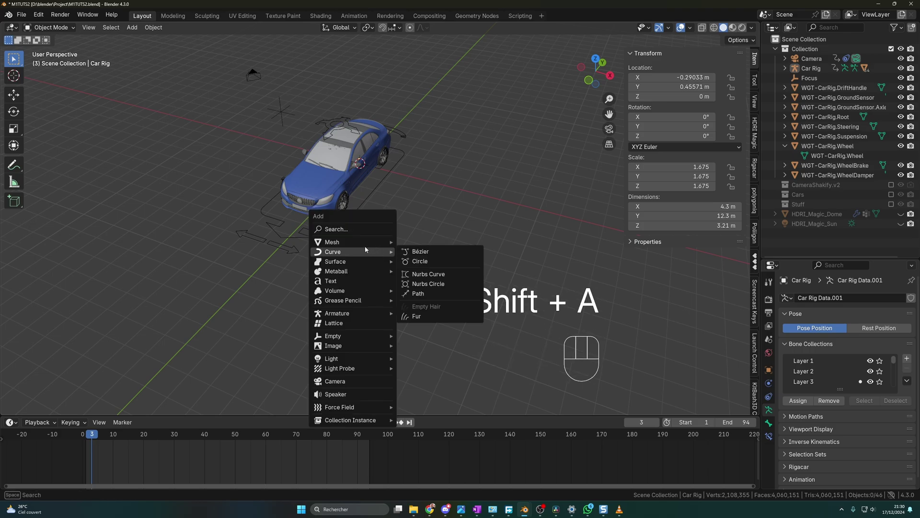
click(421, 293)
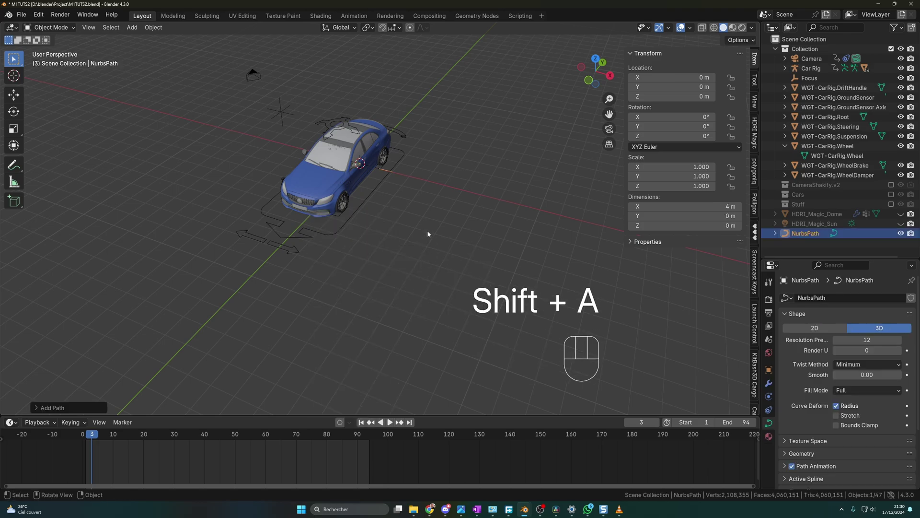
key(g)
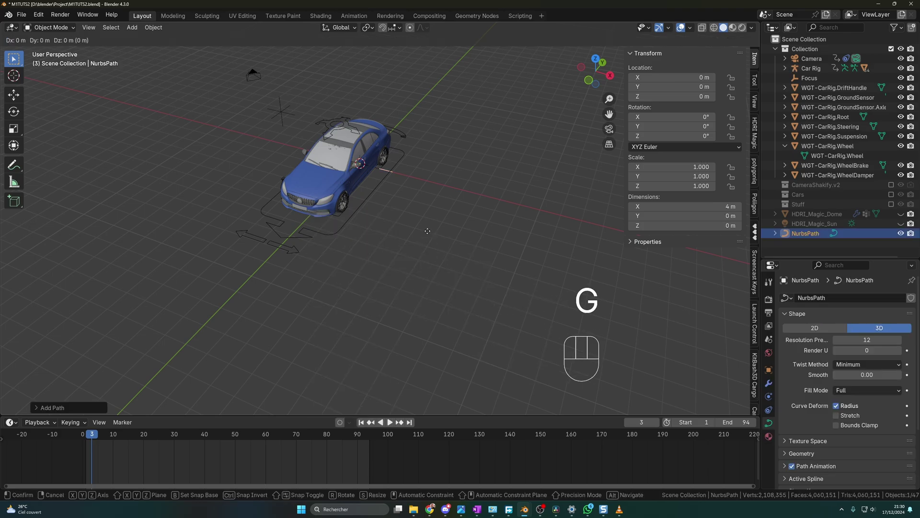
key(x)
click(447, 197)
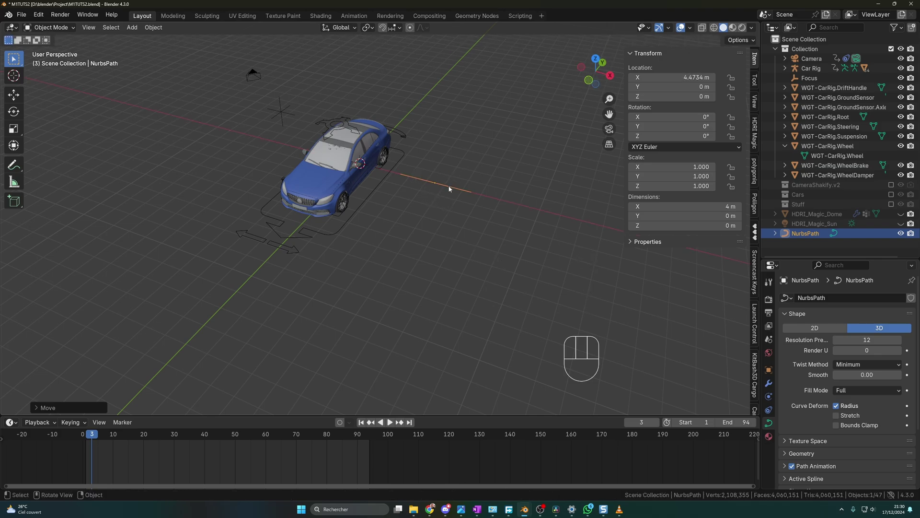
- Set the path's Z rotation to -90° so it runs parallel to the car
click(675, 136)
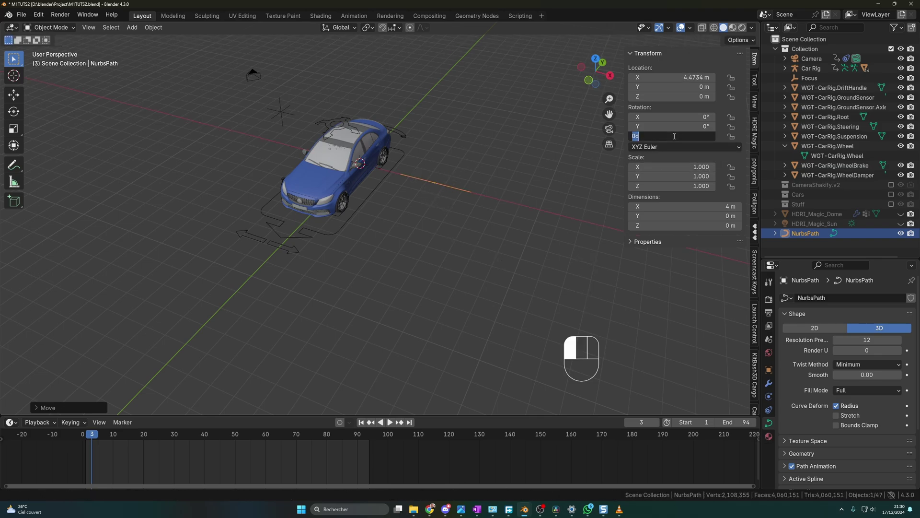
text(-90)
key(Return)
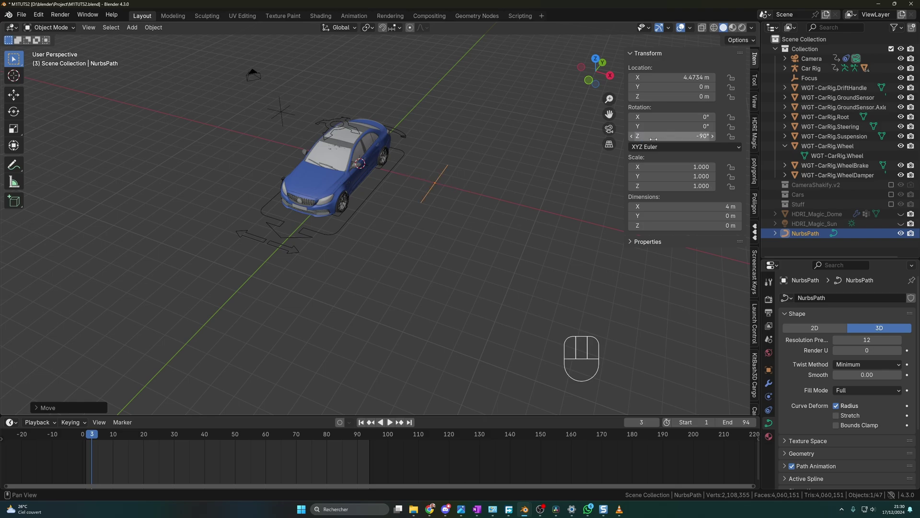
mouse_move(465, 231)
middle_down()
mouse_move(450, 234)
mouse_move(447, 217)
mouse_move(453, 239)
middle_up()
scroll(454, 235, up, 2)
scroll(474, 225, up, 2)
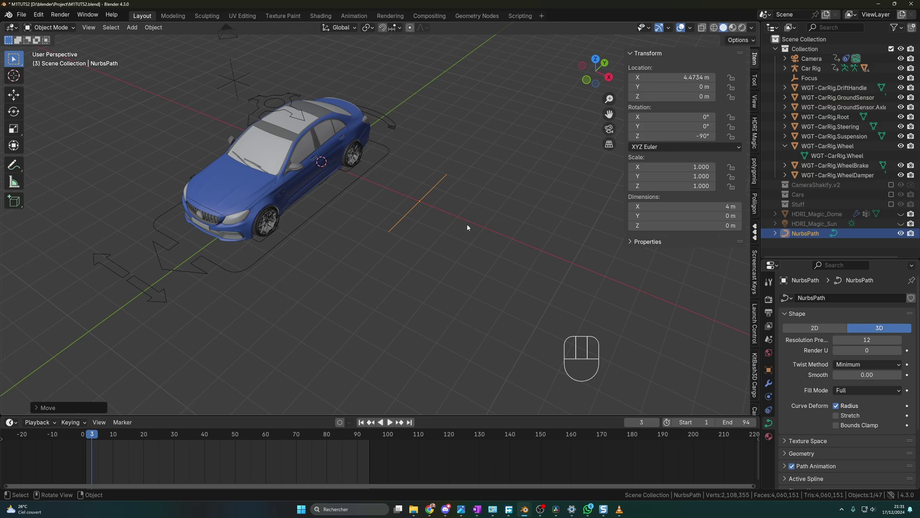
- Turn on the curve normals overlay in Edit Mode, inspect the path's direction, and return to Object Mode
key(Tab)
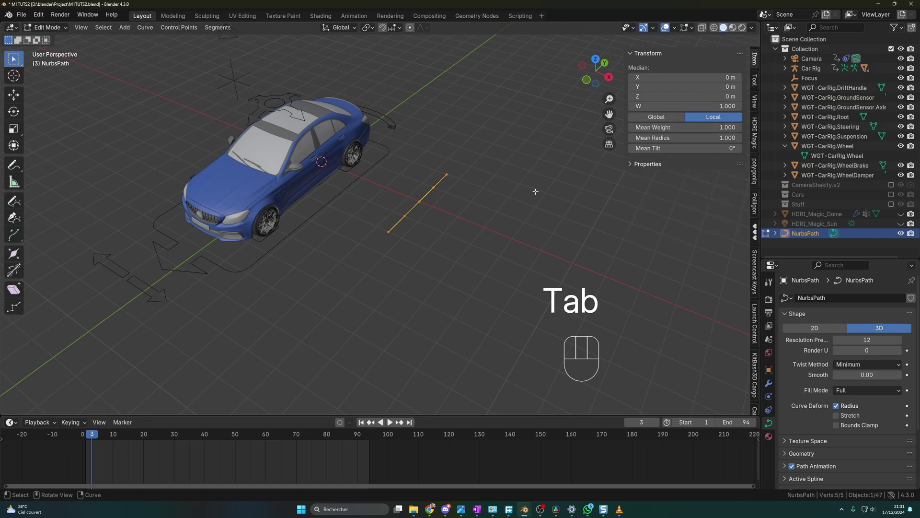
click(692, 28)
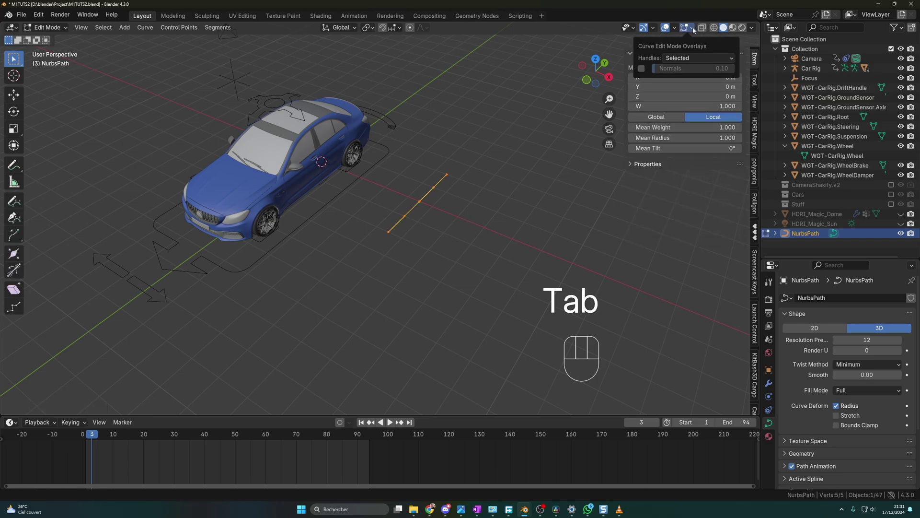
click(641, 69)
scroll(473, 220, up, 6)
scroll(433, 222, down, 1)
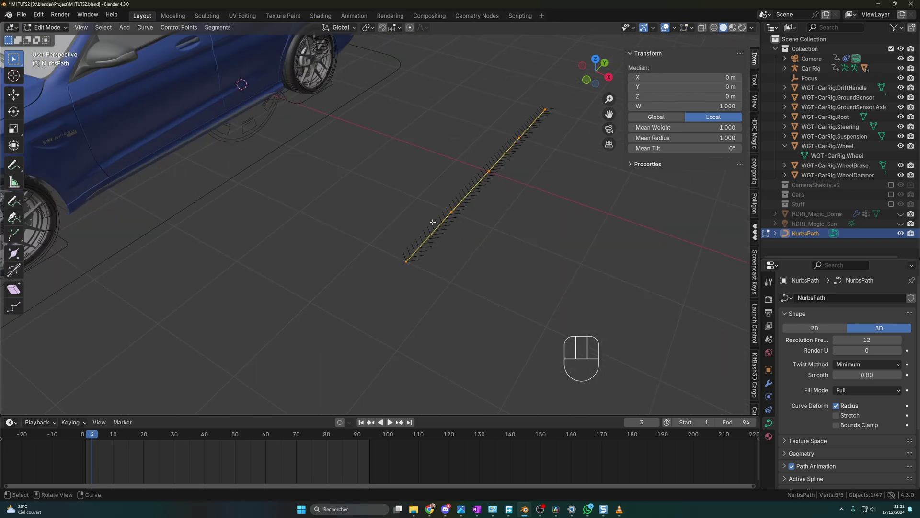
scroll(441, 232, down, 5)
key(Tab)
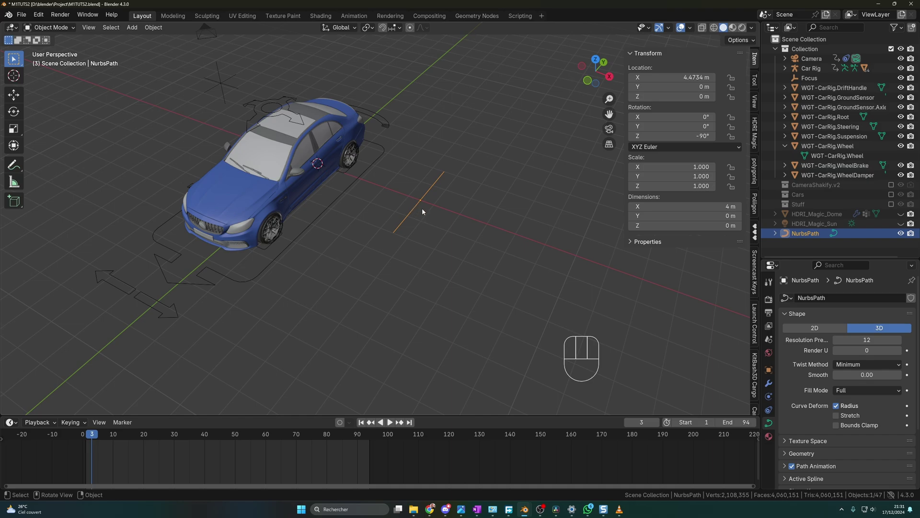
- Scale the path up uniformly to about 3.67, making it about 14.7 m long
click(431, 225)
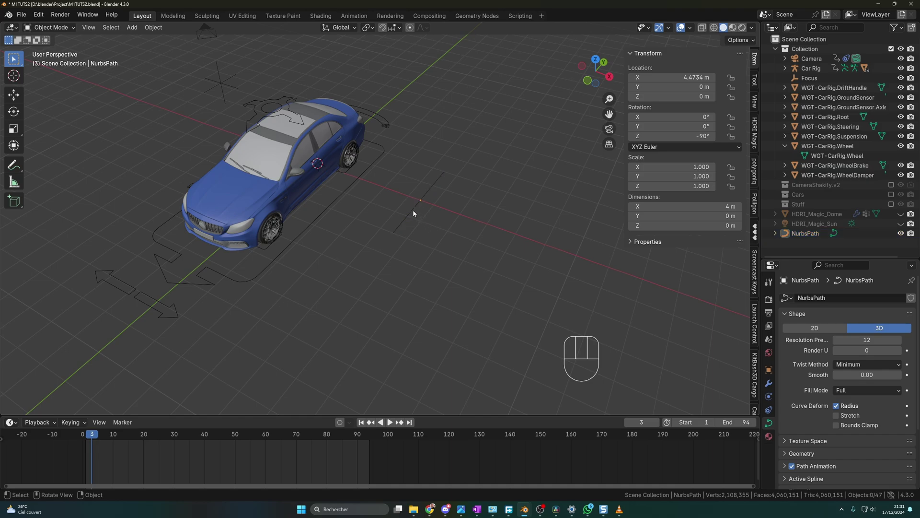
click(413, 211)
key(s)
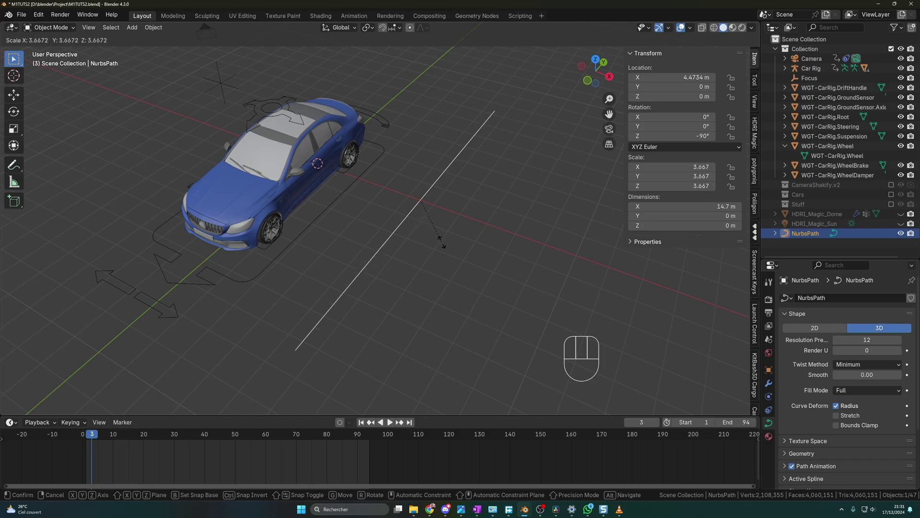
click(457, 259)
scroll(483, 263, down, 2)
mouse_move(457, 258)
middle_down()
mouse_move(483, 263)
mouse_move(415, 241)
mouse_move(472, 252)
middle_up()
- In Edit Mode, bend the path by moving its three middle control points about -1.69 m along X, and return to Object Mode
key(Tab)
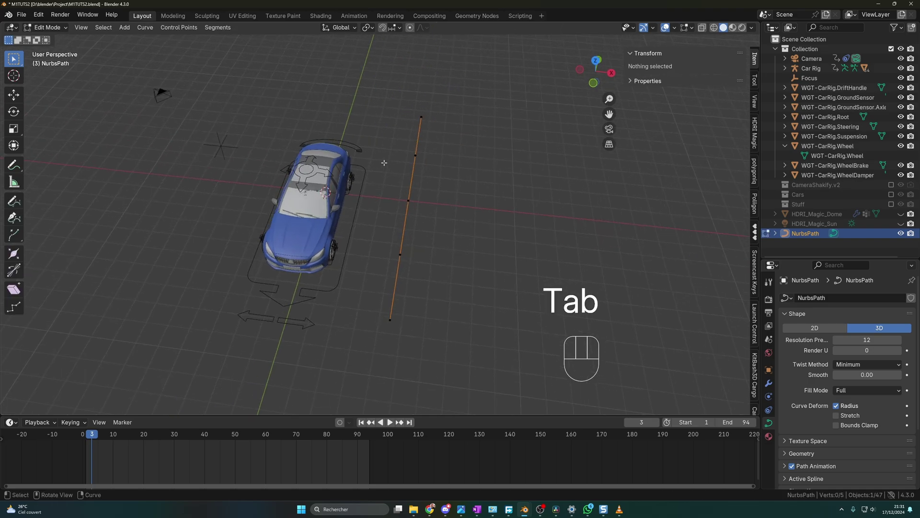
drag(385, 143, 441, 272)
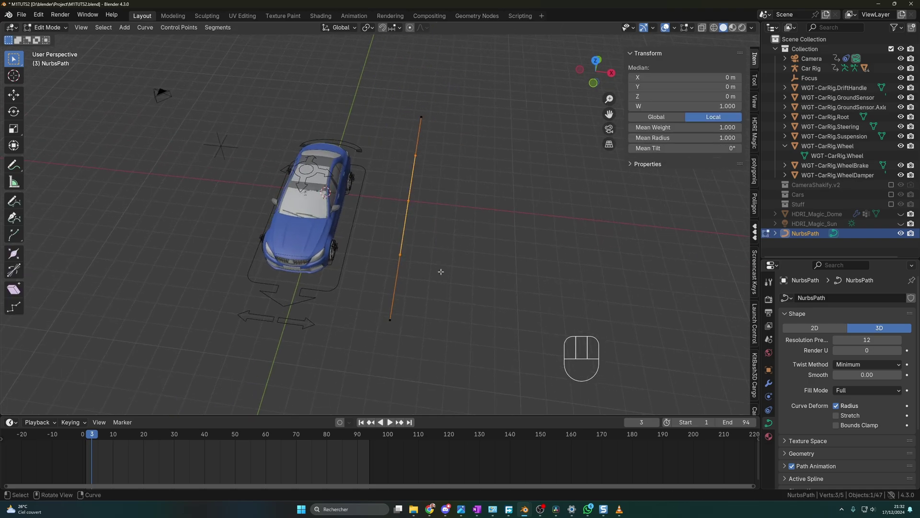
key(g)
key(x)
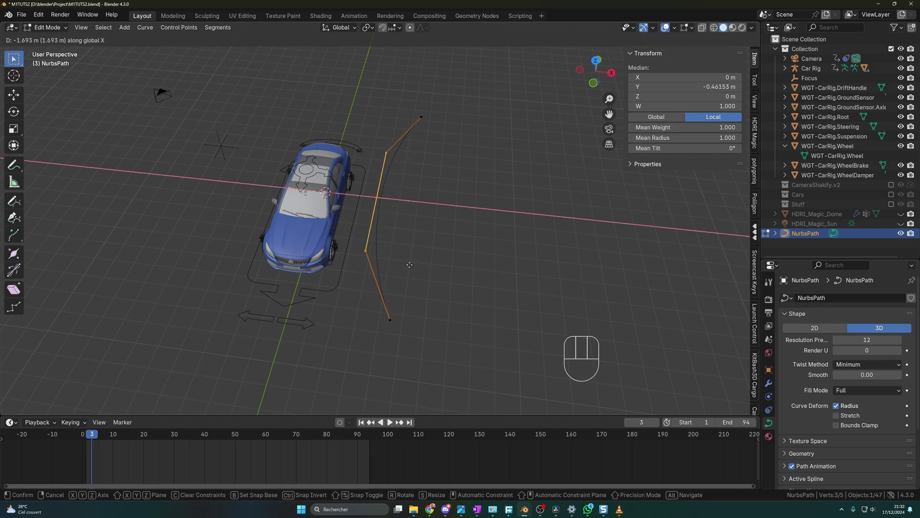
click(409, 265)
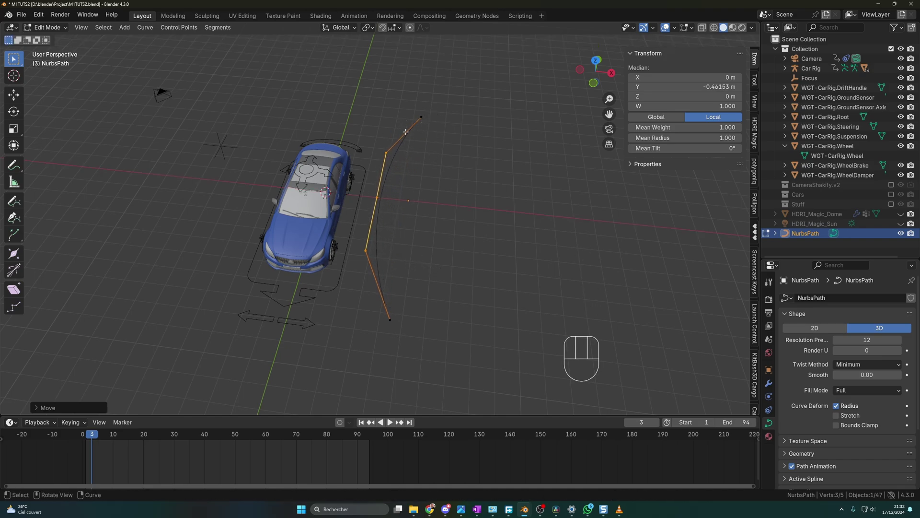
key(Tab)
middle_drag(439, 253, 424, 303)
click(429, 251)
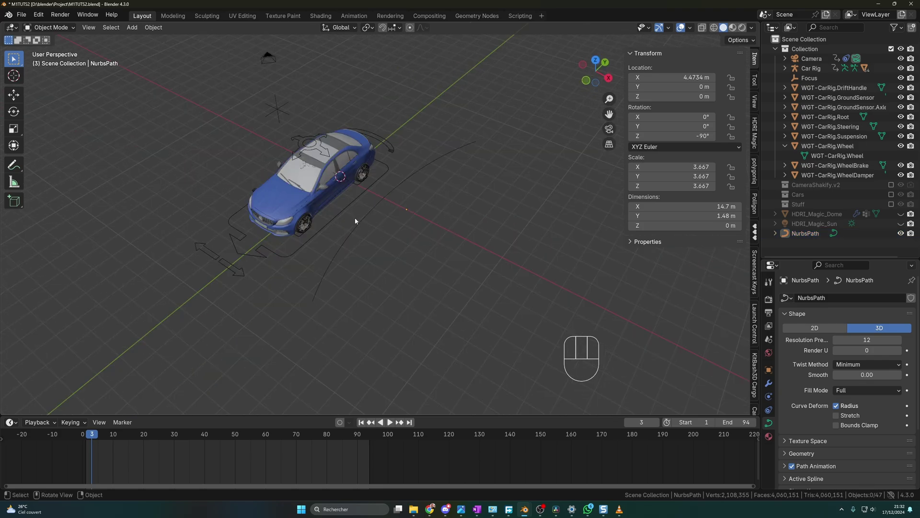
- In Pose Mode, add a Follow Path bone constraint to the Car Rig's Root bone with NurbsPath as the target
click(347, 206)
middle_drag(426, 246, 440, 251)
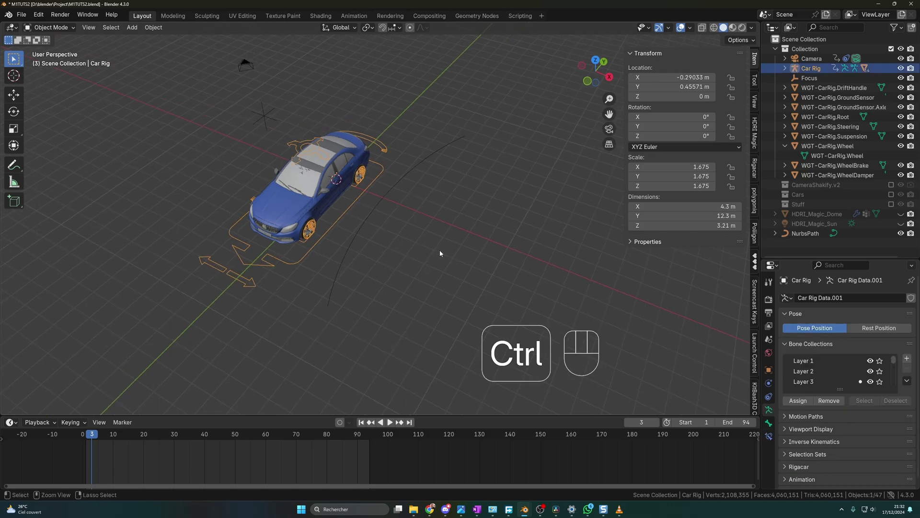
key(ctrl+Tab)
click(341, 217)
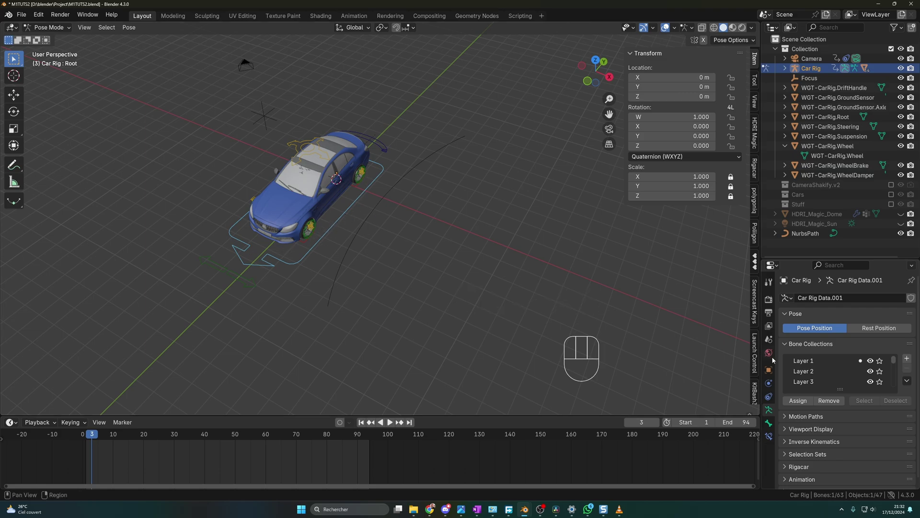
click(769, 437)
click(813, 298)
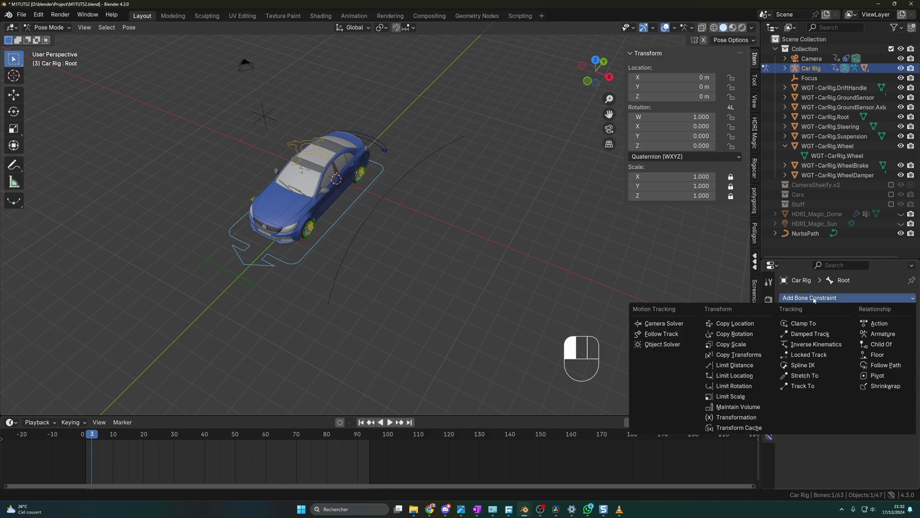
click(886, 366)
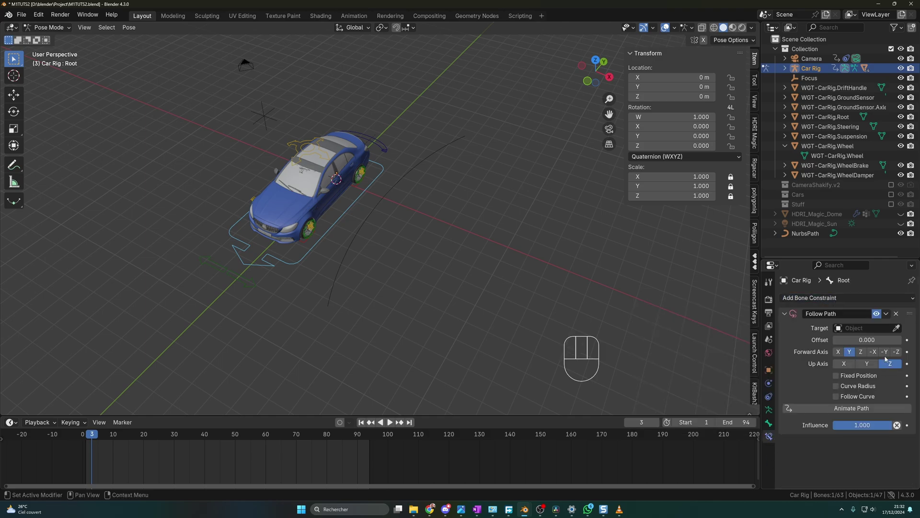
click(896, 328)
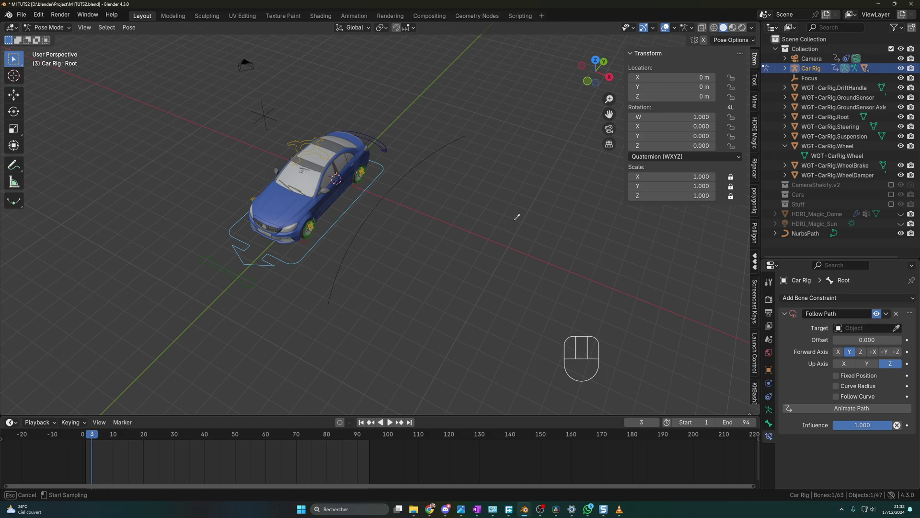
click(441, 153)
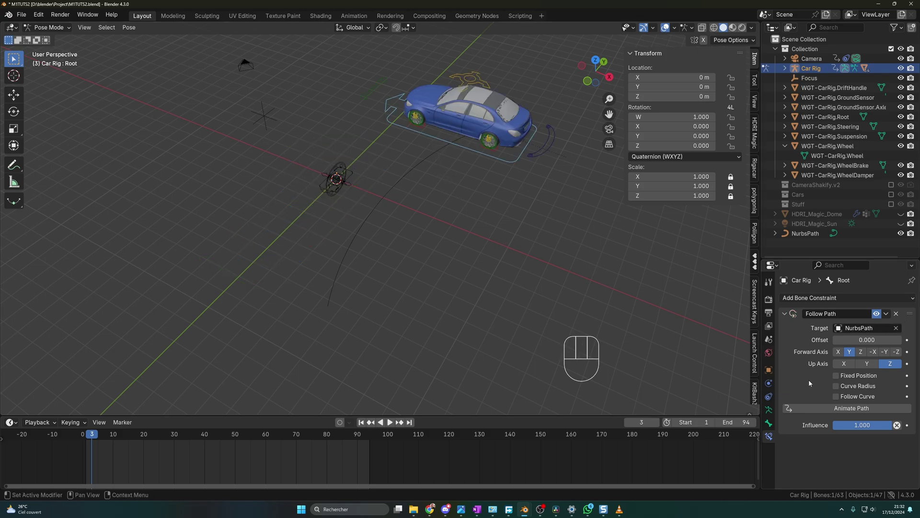
- Enable Follow Curve and Fixed Position on the Follow Path constraint and set its forward axis to -Y
click(836, 396)
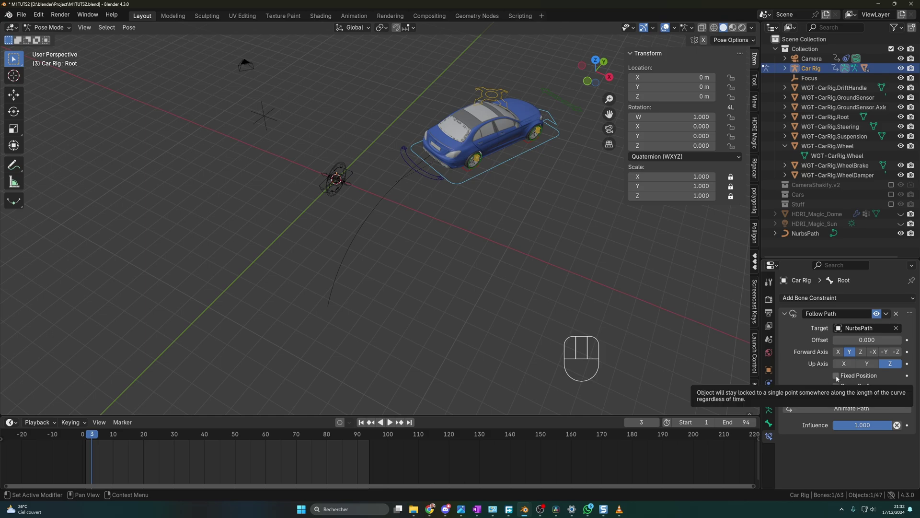
click(837, 378)
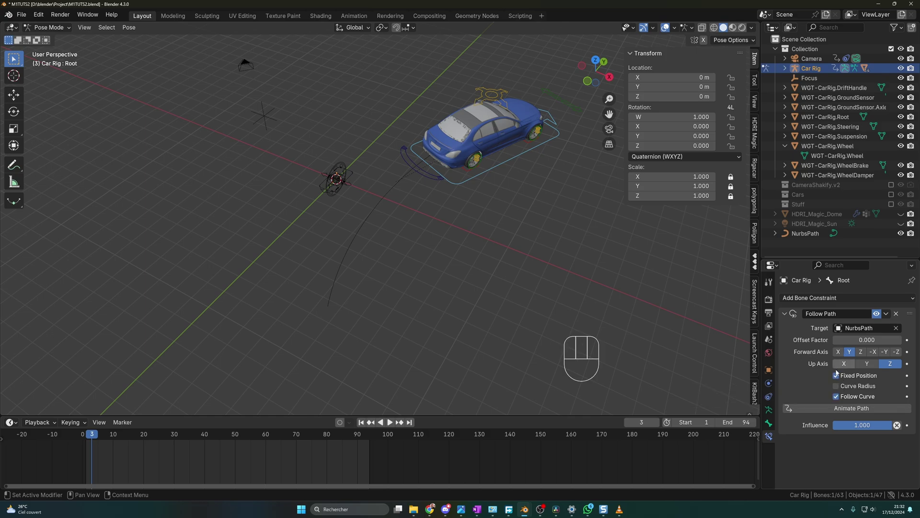
click(886, 353)
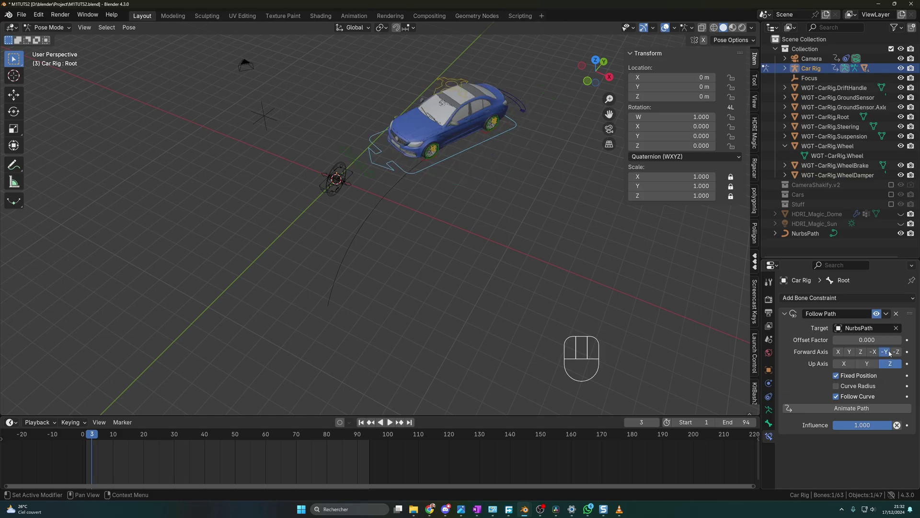
- Set the Car Rig object's X and Y locations to 0 m
click(770, 371)
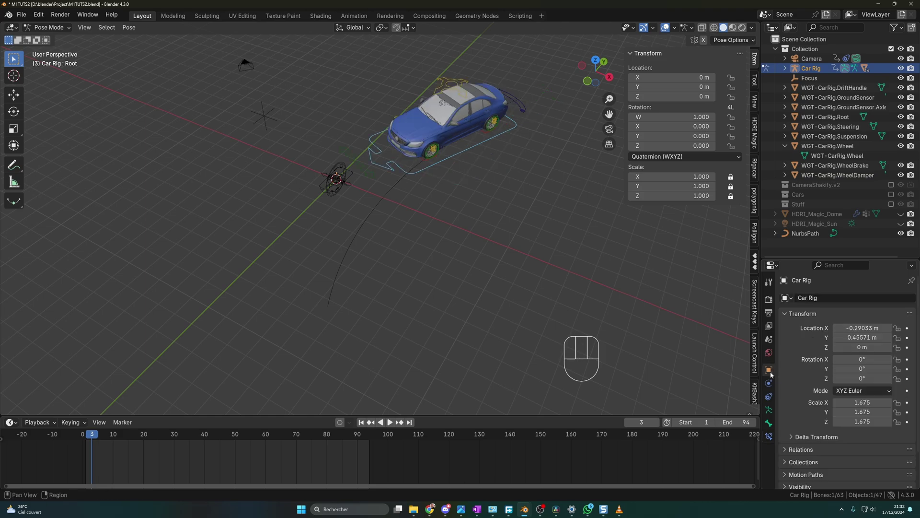
click(859, 329)
text(0)
key(Return)
click(862, 337)
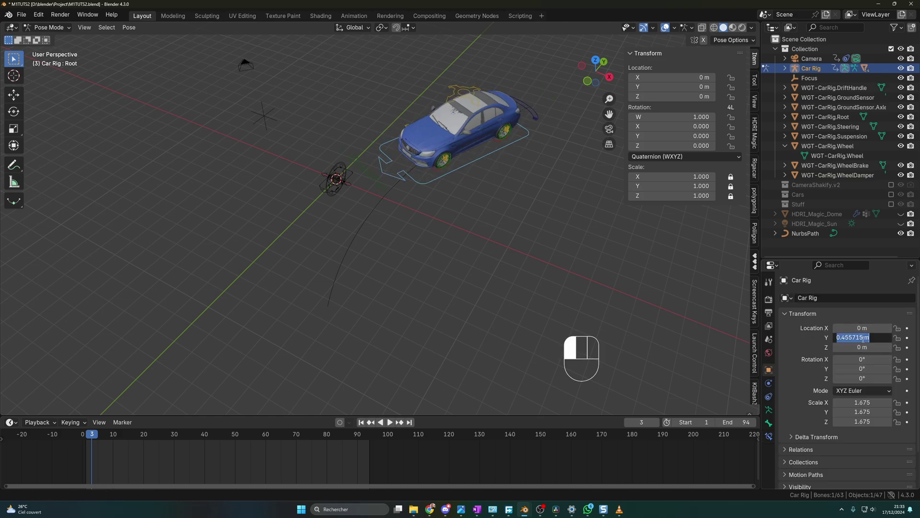
text(0)
key(Return)
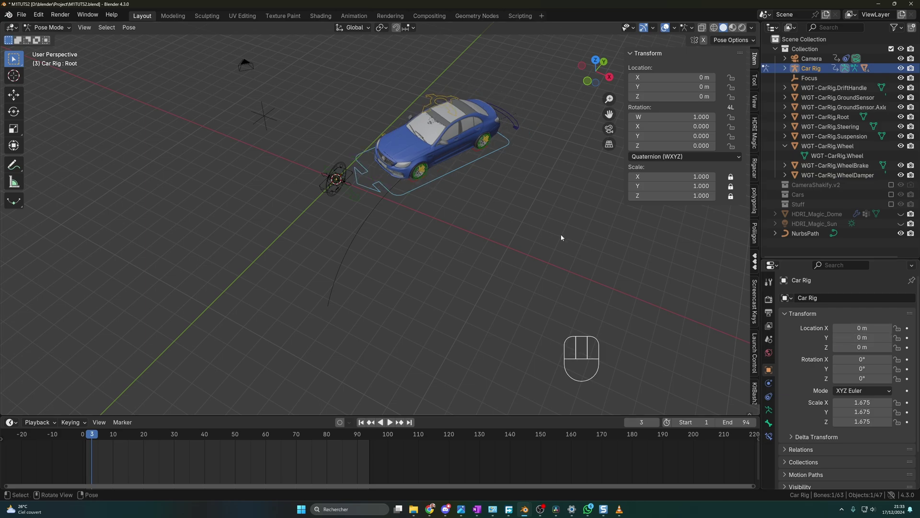
- Test the Root bone's Follow Path constraint by varying its offset factor, and bring it back to 0
click(769, 435)
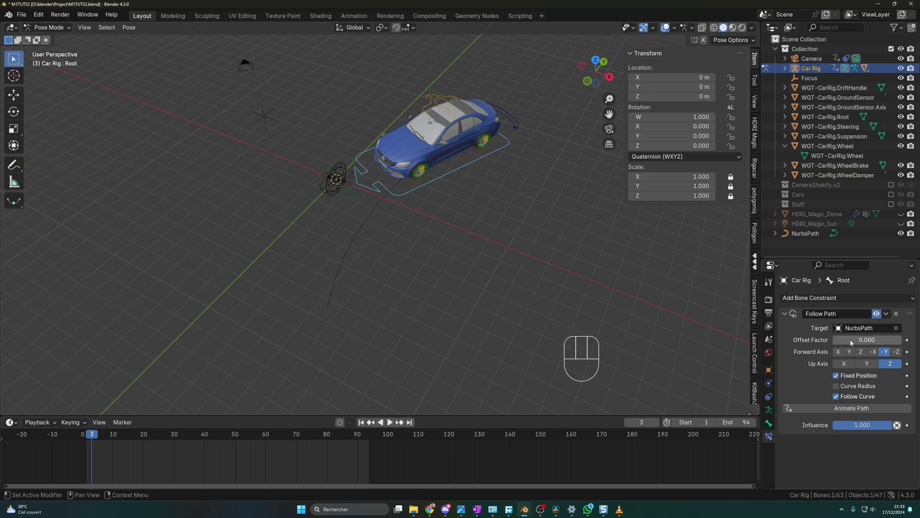
drag(851, 342, 796, 339)
scroll(497, 284, up, 1)
shift+middle_drag(497, 283, 397, 264)
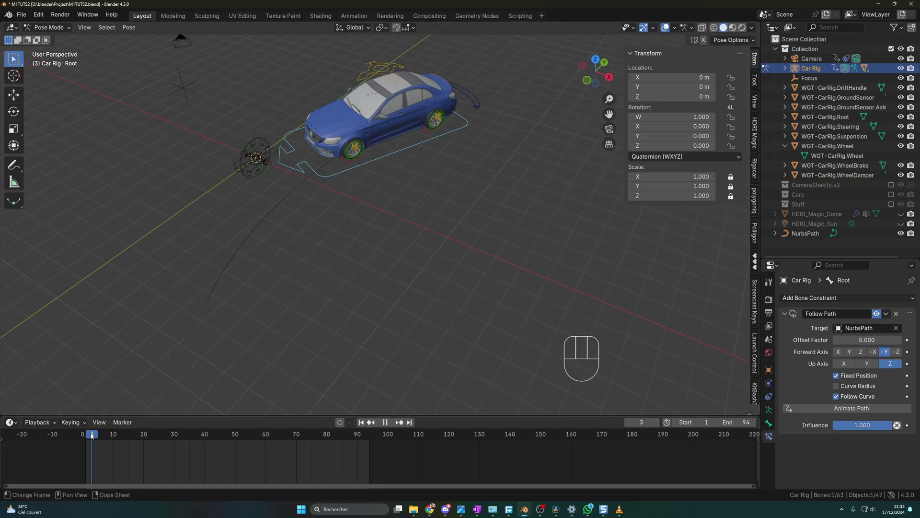
- Set the animation's end frame to 150 and keyframe the constraint's offset factor at 0 on frame 1
drag(92, 435, 86, 437)
click(736, 422)
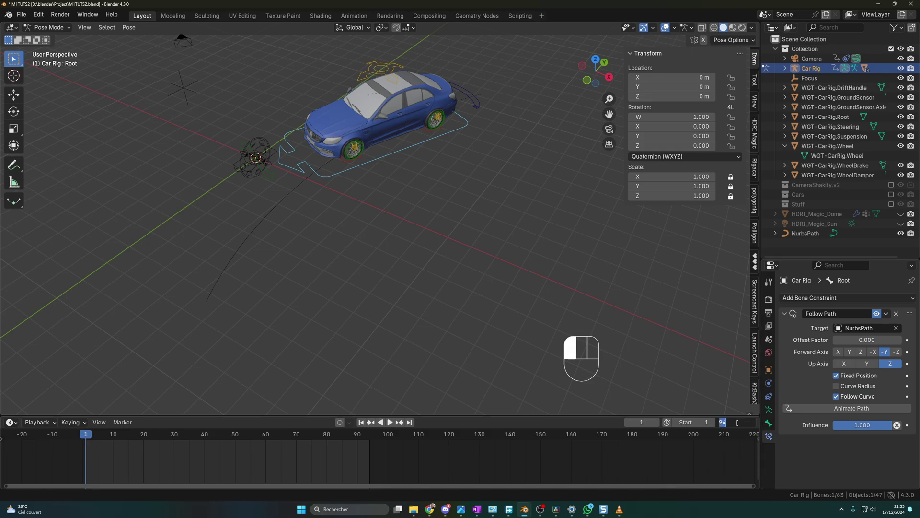
text(150)
key(Return)
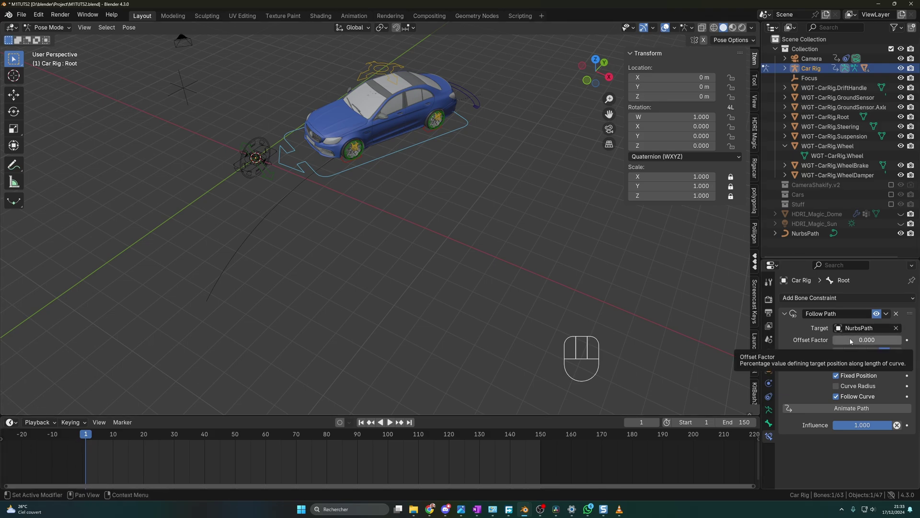
key(i)
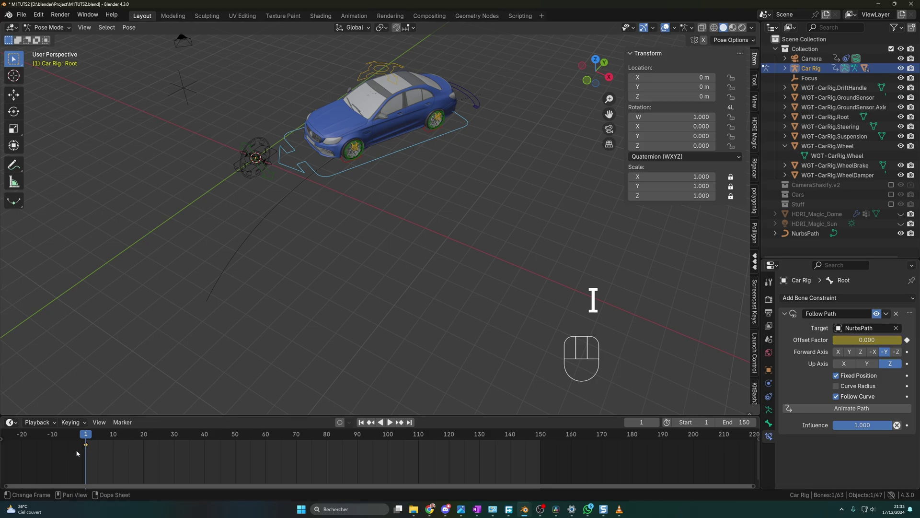
- At frame 150, set the Follow Path offset factor to 1 and keyframe it
click(512, 437)
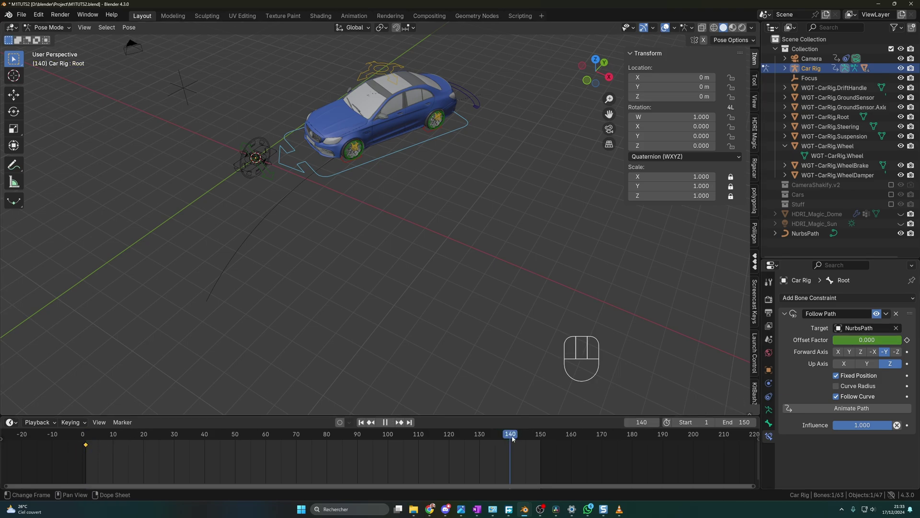
drag(511, 437, 540, 438)
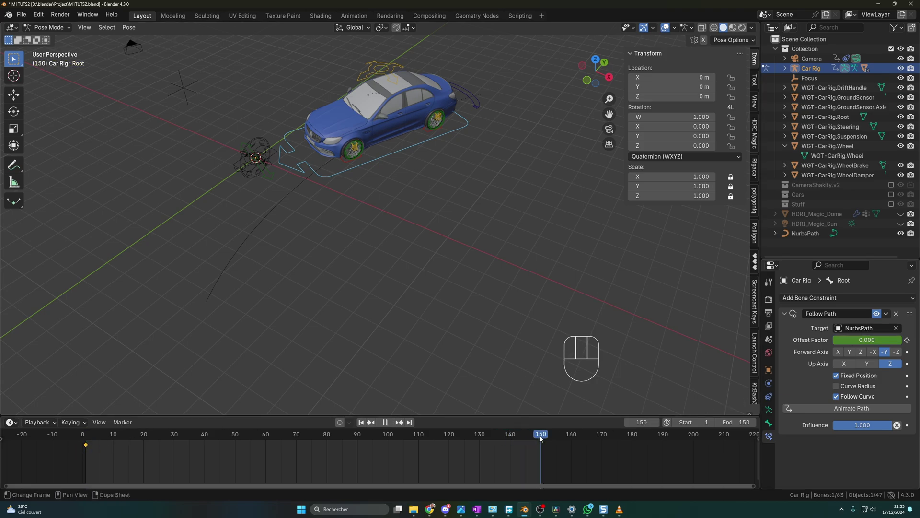
click(853, 339)
text(1)
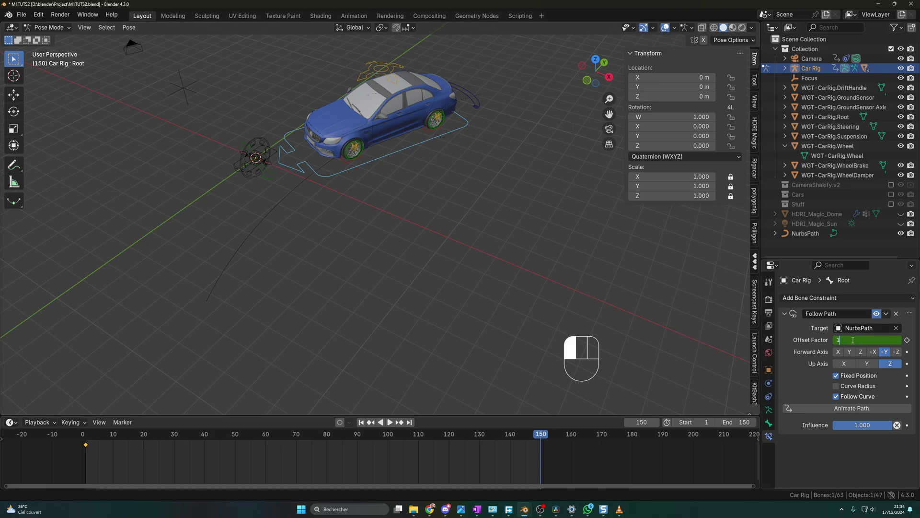
key(Return)
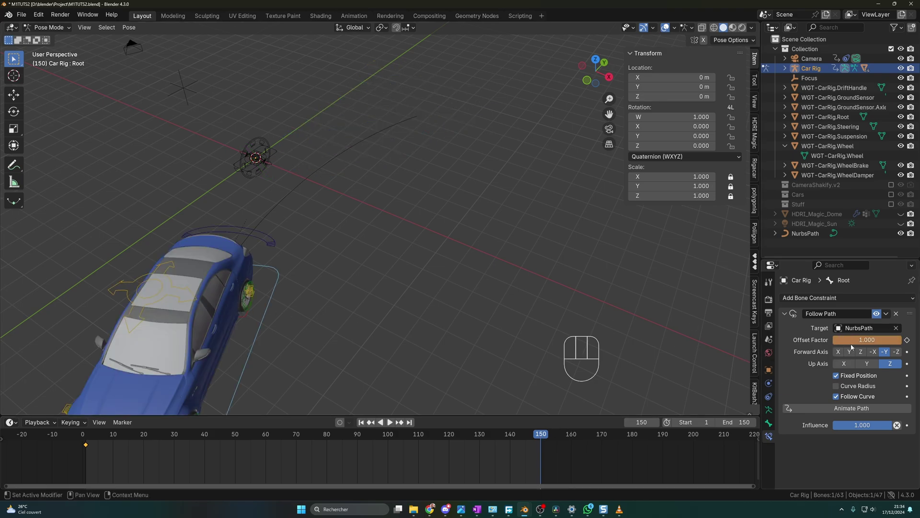
key(i)
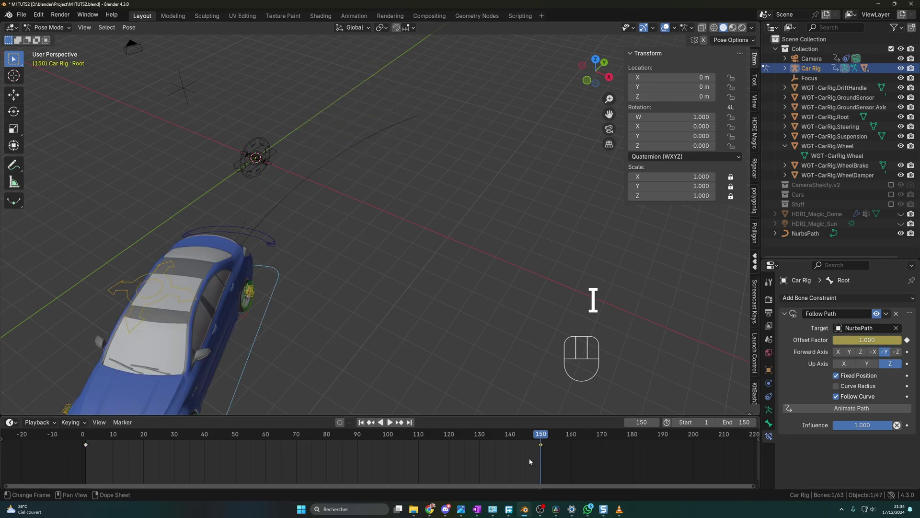
- Play the animation from frame 1 to check the car's movement along the path
click(84, 436)
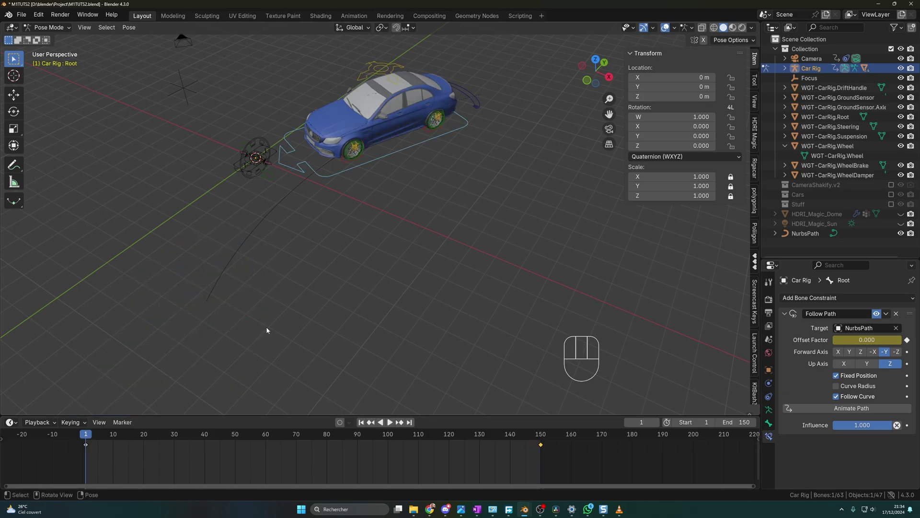
key(space)
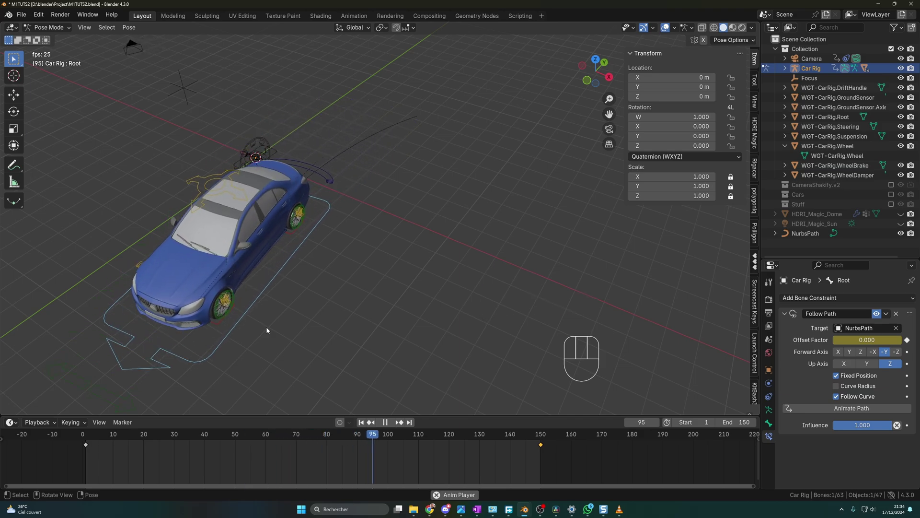
key(space)
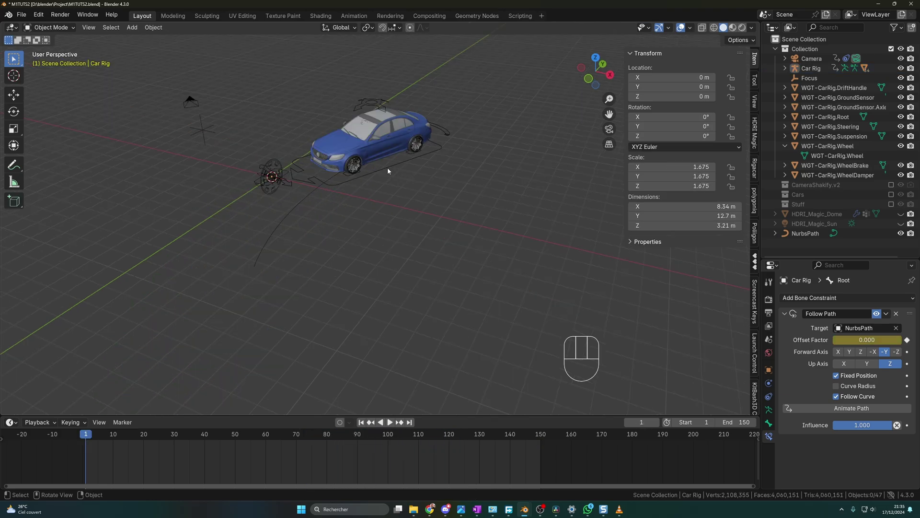
click(386, 170)
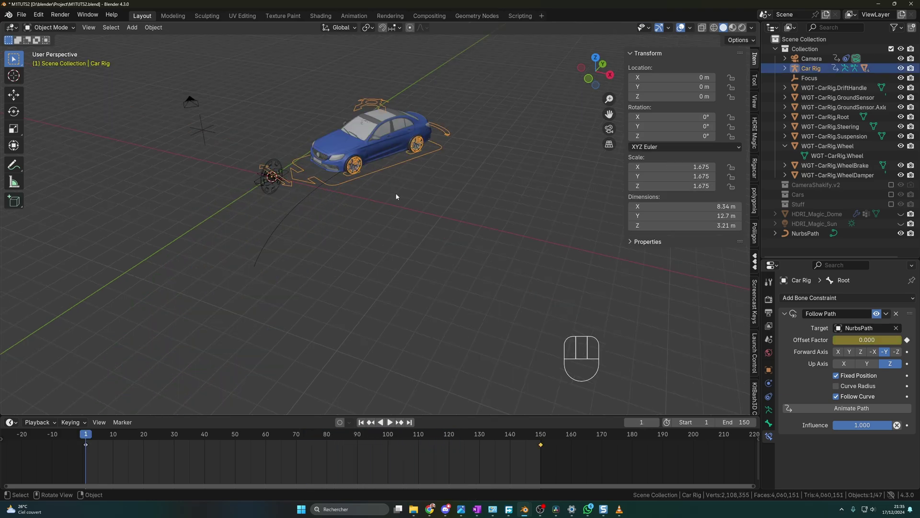
click(396, 192)
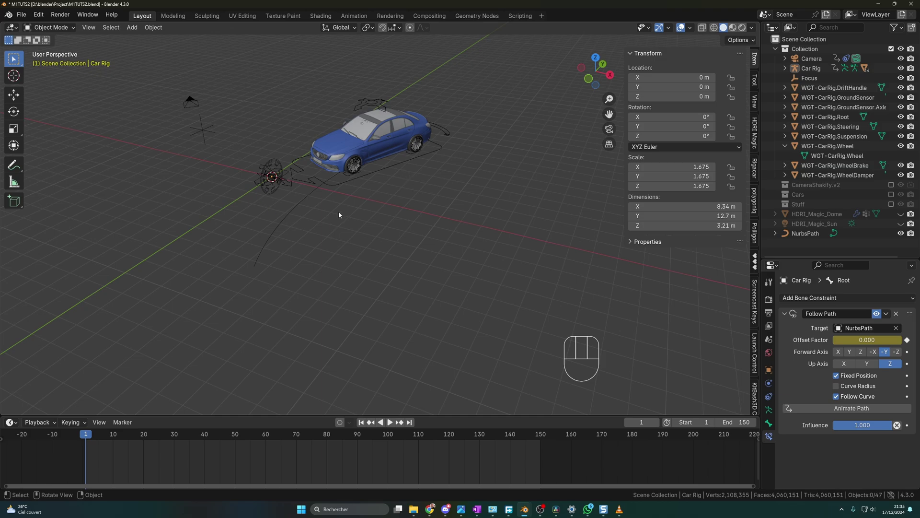
- Select rigacar-Jeanyan3D-Fix-v3.zip in the Plugins folder for installing an add-on from disk, and cancel the installation
click(38, 15)
click(64, 139)
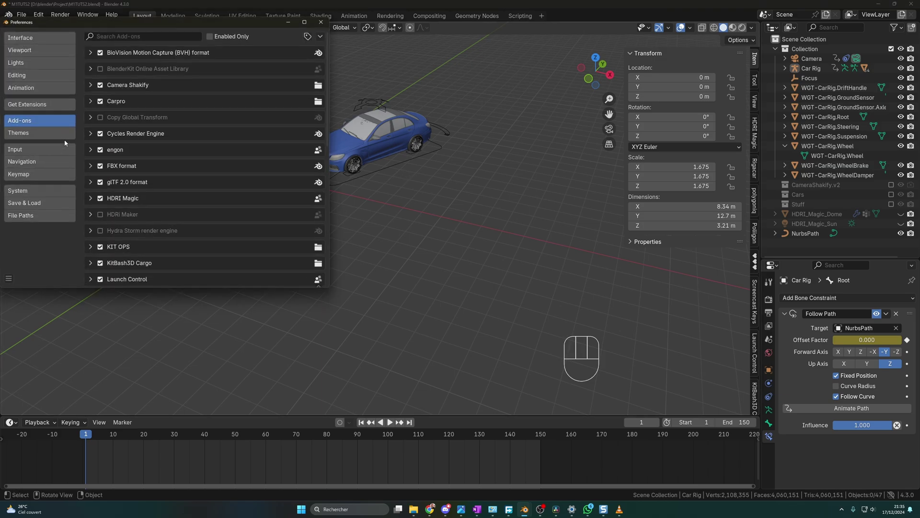
click(320, 36)
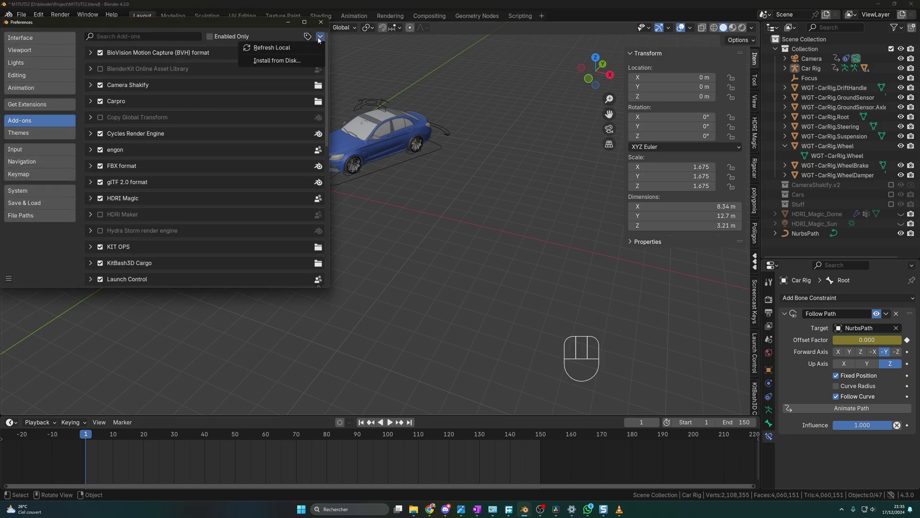
click(280, 60)
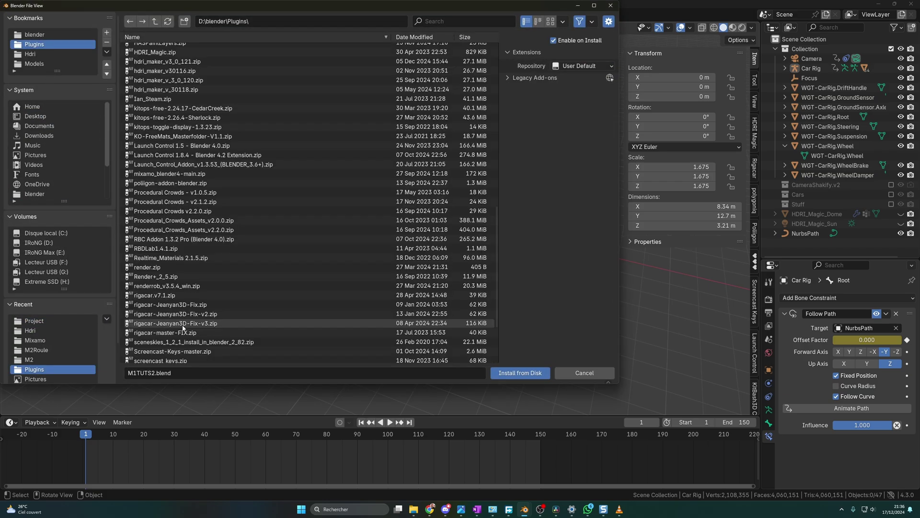
click(168, 323)
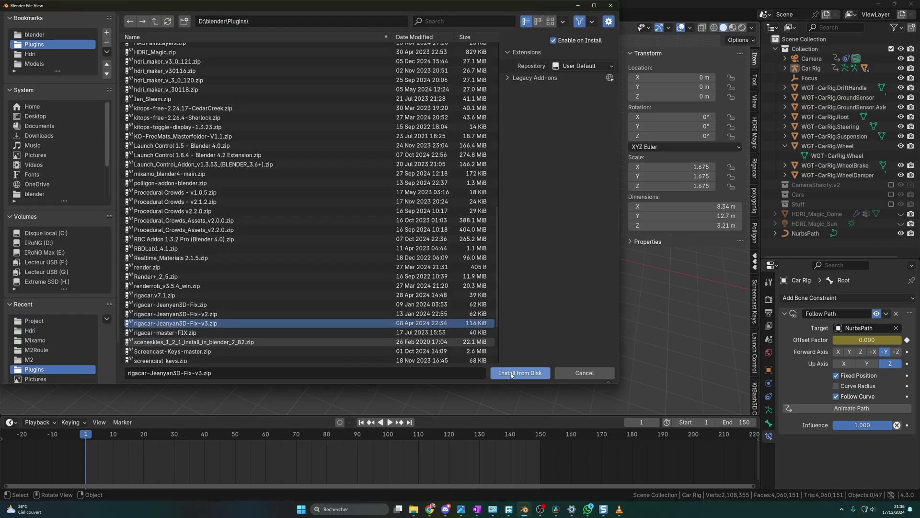
click(590, 374)
- Select the car rig and bake its car steering with Rigacar for frames 1 to 150, rotation factor 1.00 and keyframe tolerance 0.01
scroll(411, 199, up, 2)
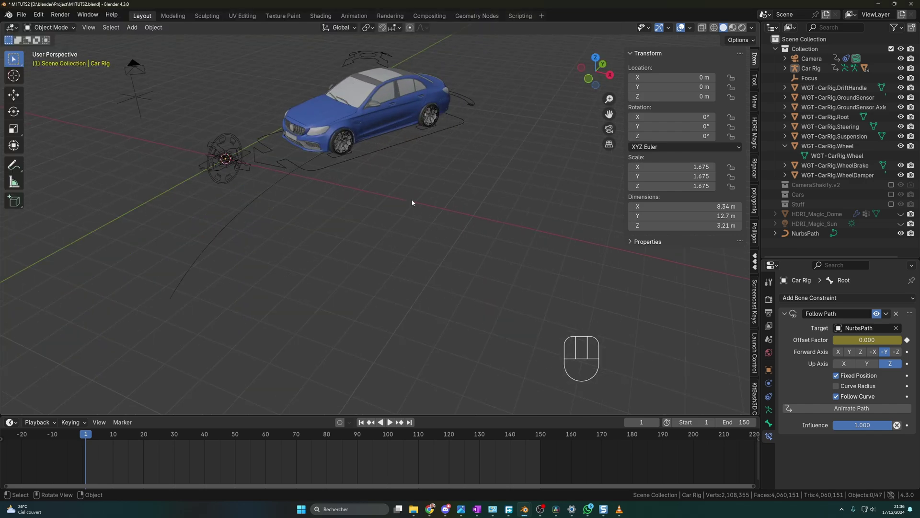
click(403, 147)
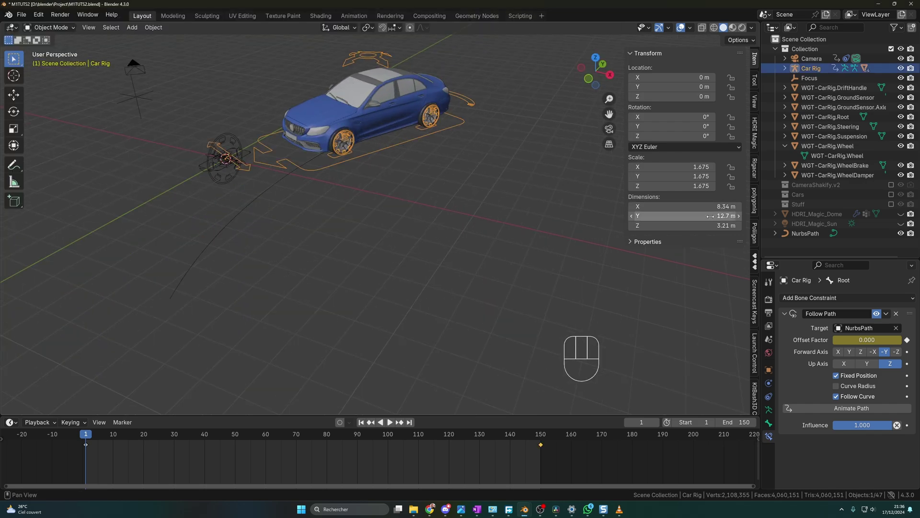
click(756, 168)
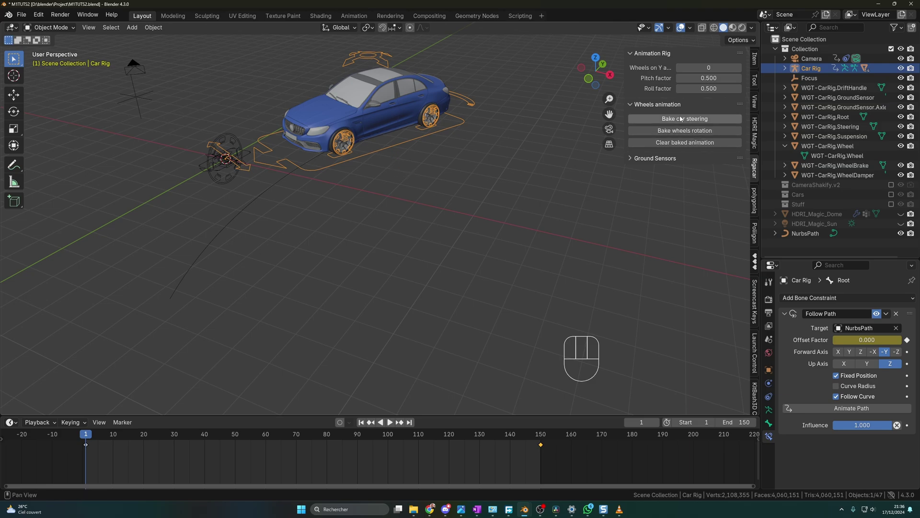
click(682, 121)
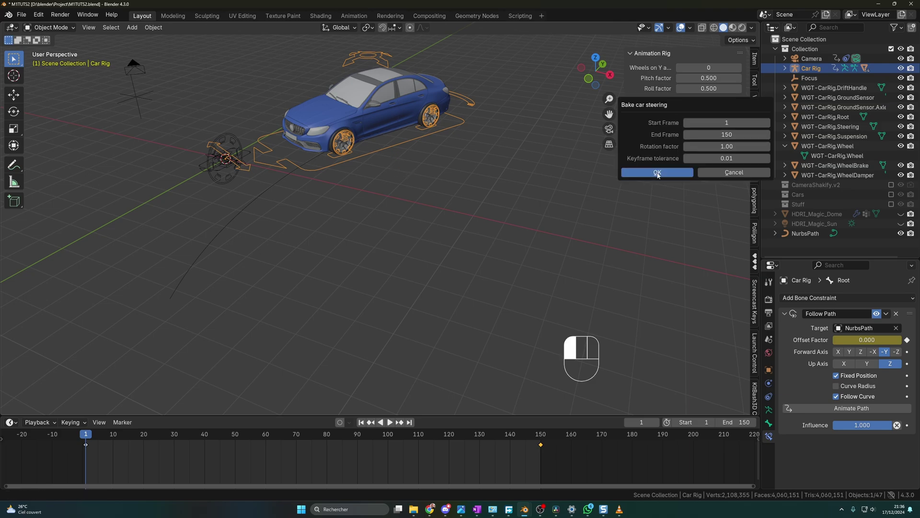
click(657, 171)
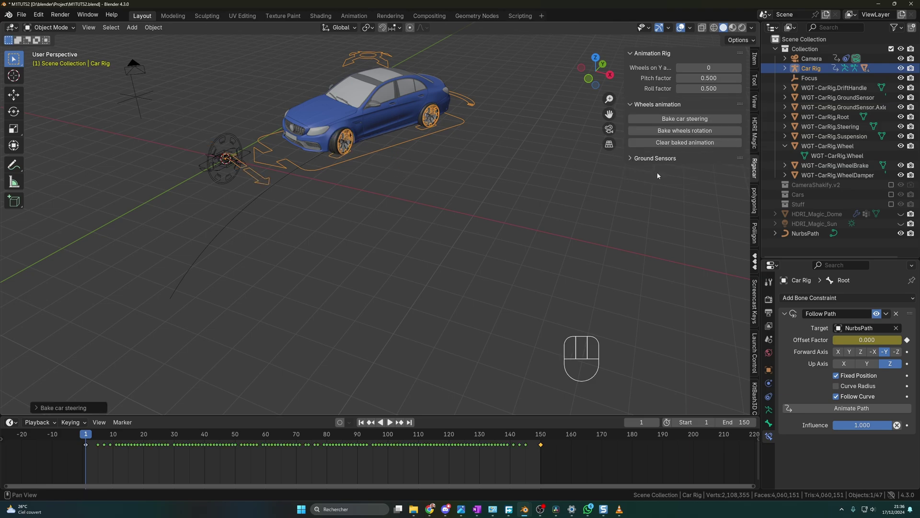
- Bake the wheels' rotation for frames 1 to 150 with keyframe tolerance 0.01, and deselect the rig
click(684, 131)
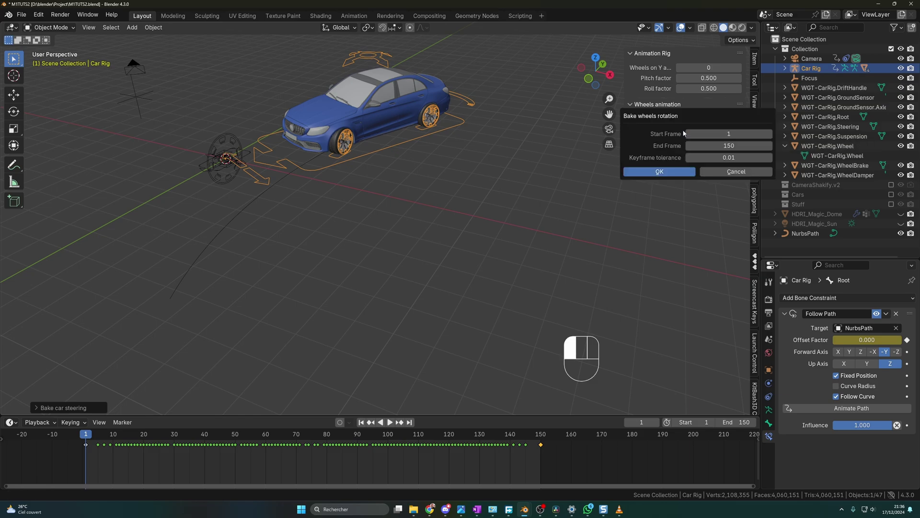
click(660, 172)
click(540, 213)
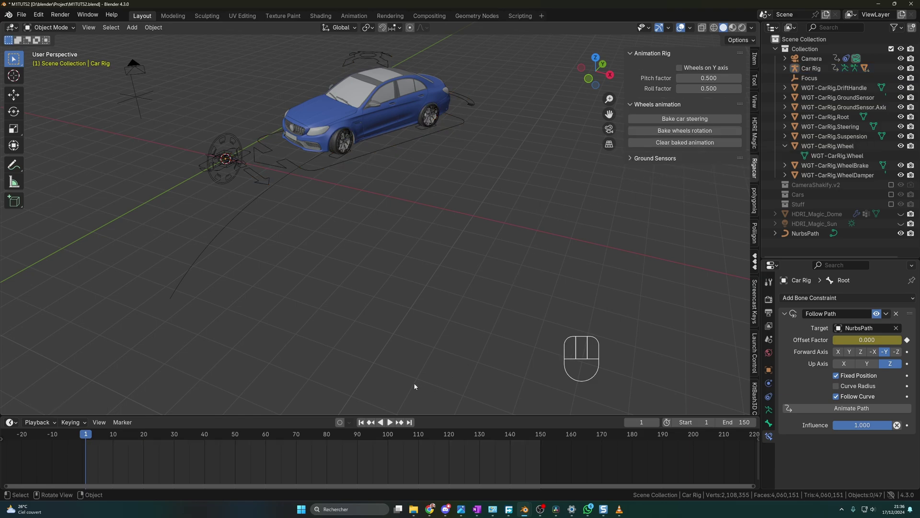
- Play the animation and watch the baked steering and wheel rotation from another angle
click(390, 422)
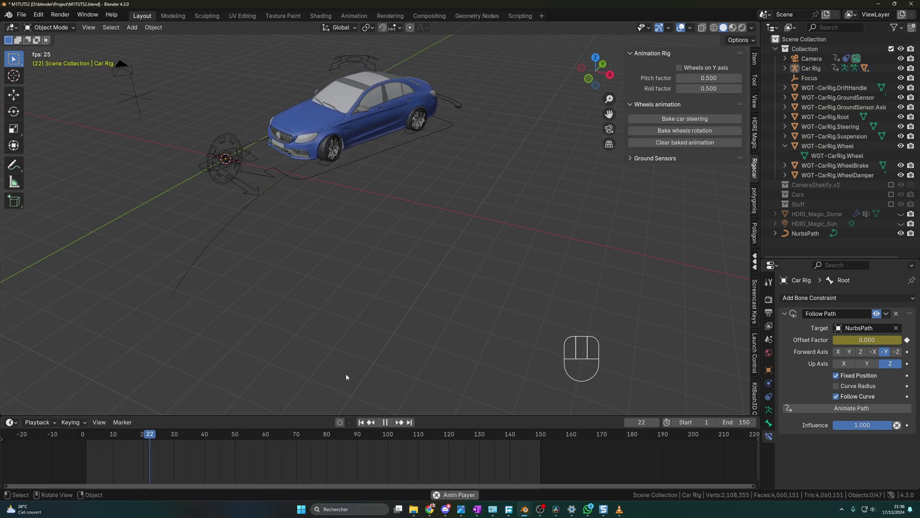
middle_drag(345, 341, 399, 319)
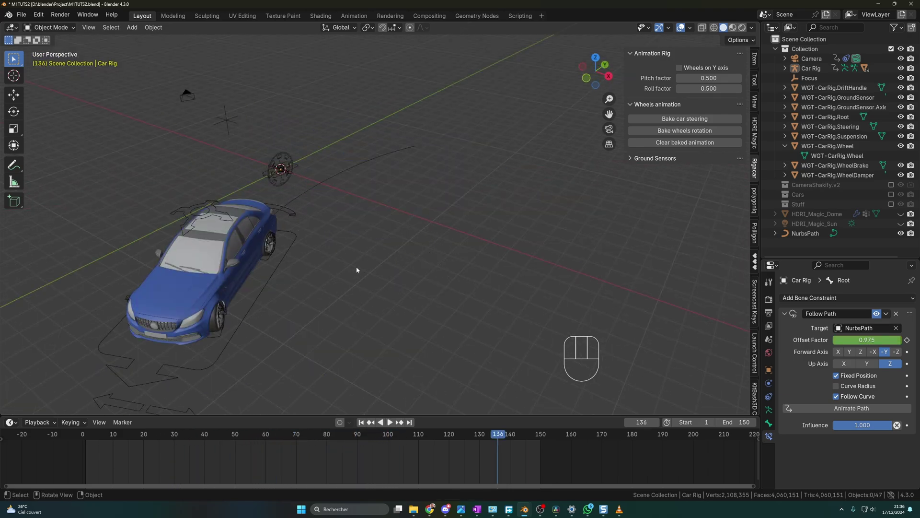
- Unhide the HDRI_Magic_Sun and HDRI_Magic_Dome objects together with their children in the viewport
middle_drag(356, 270, 342, 271)
shift+click(901, 224)
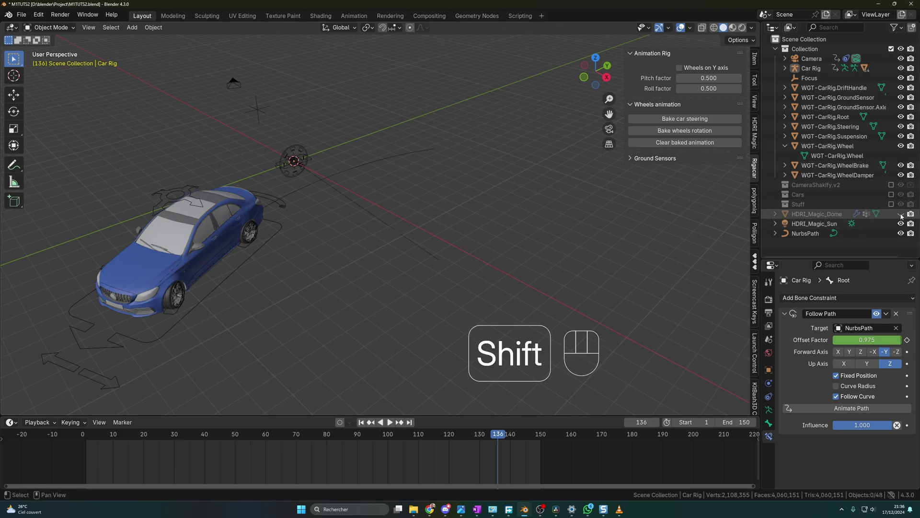
shift+click(901, 215)
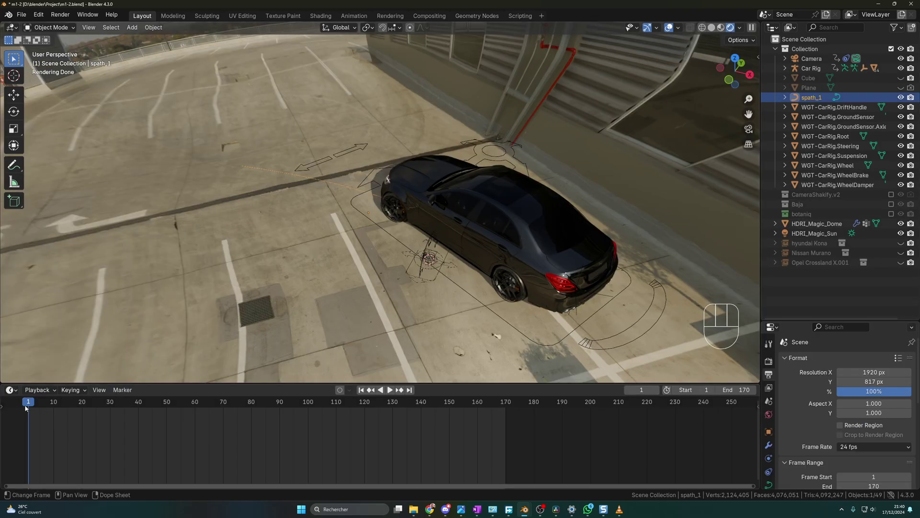
- Try moving the spath_1 curve within the horizontal plane, and cancel the move
mouse_move(410, 298)
middle_down()
mouse_move(396, 290)
mouse_move(407, 294)
middle_up()
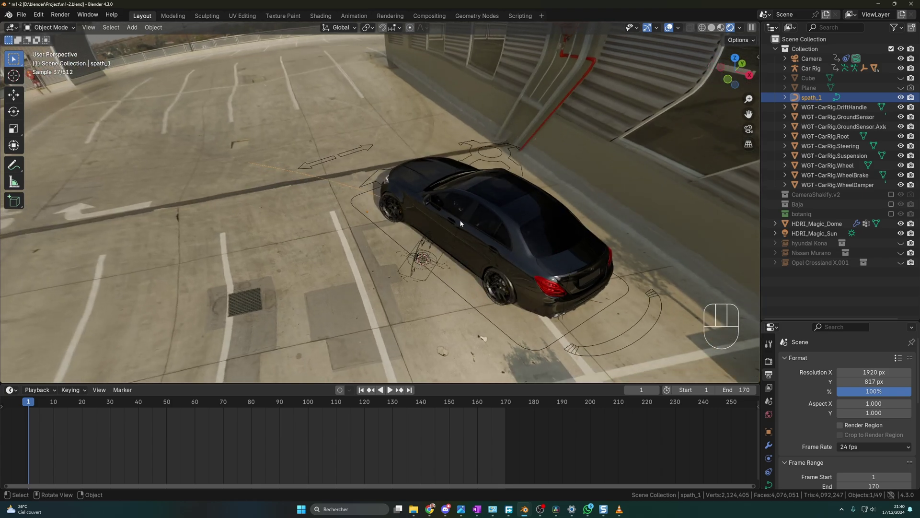
middle_drag(461, 223, 477, 306)
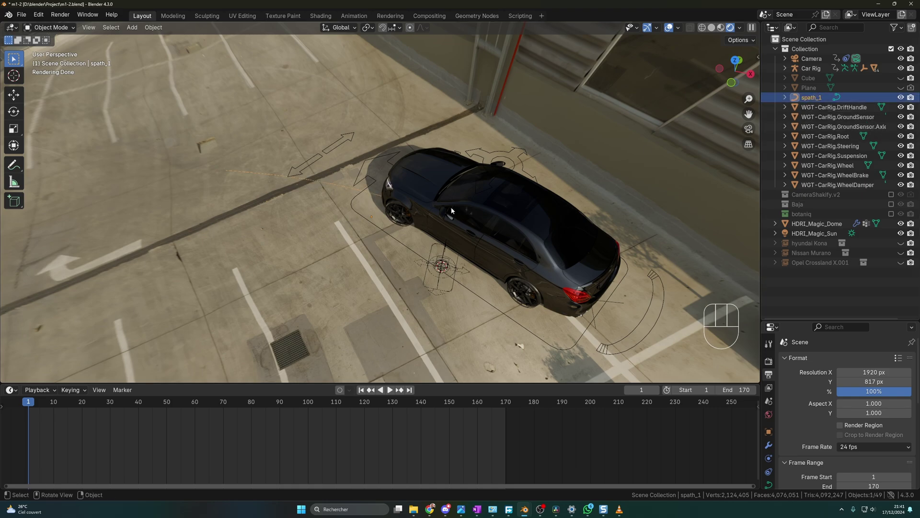
key(g)
key(shift+z)
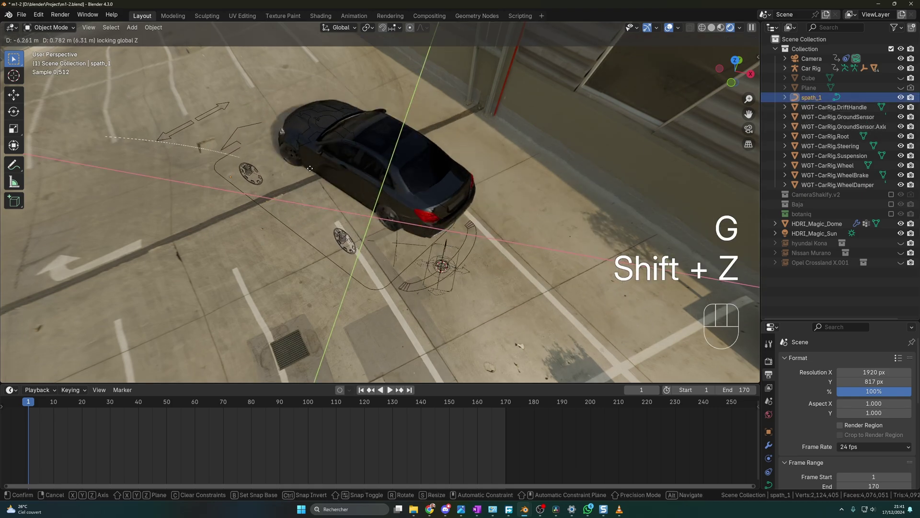
key(Escape)
- Select the spath_1 curve in front of the car and try rotating it about the global Z axis, and cancel the rotation
click(463, 294)
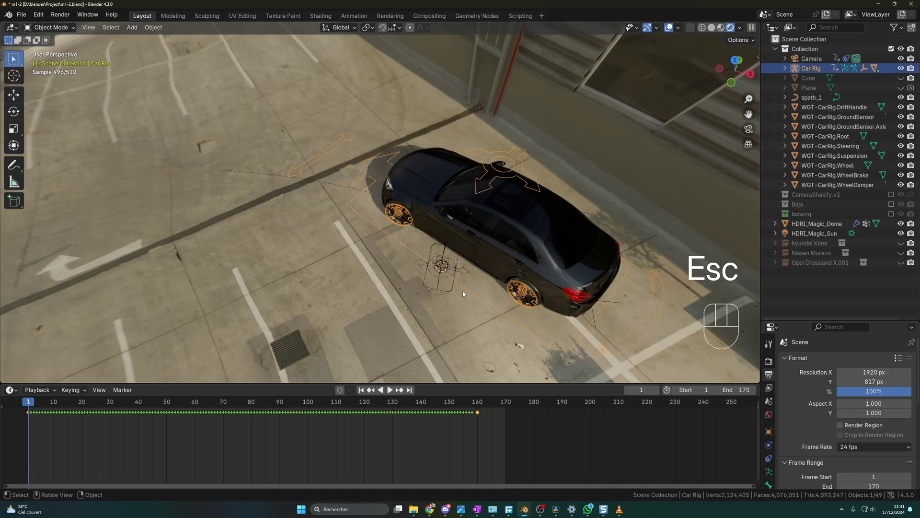
click(345, 185)
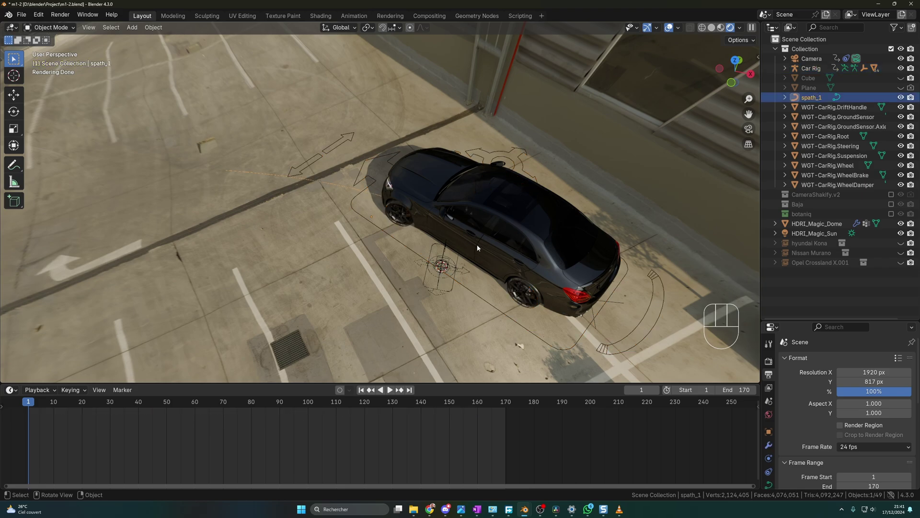
click(344, 196)
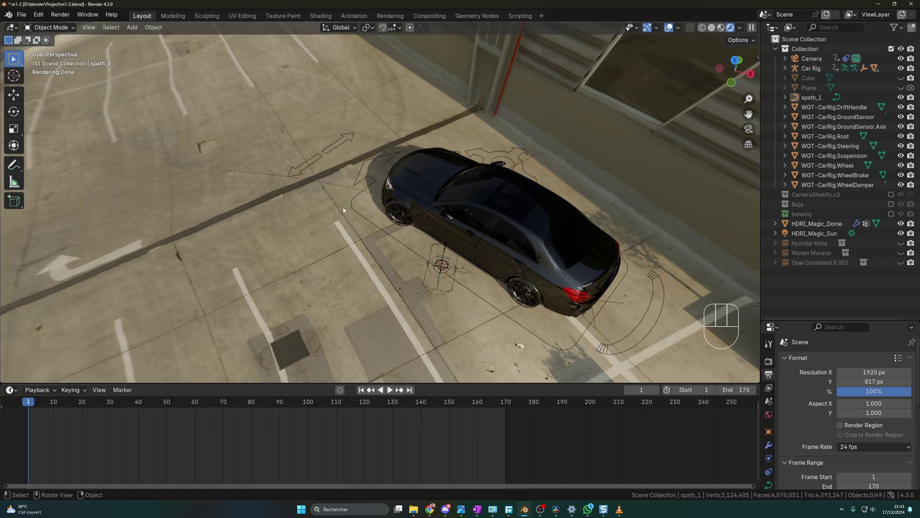
click(340, 184)
key(r)
key(z)
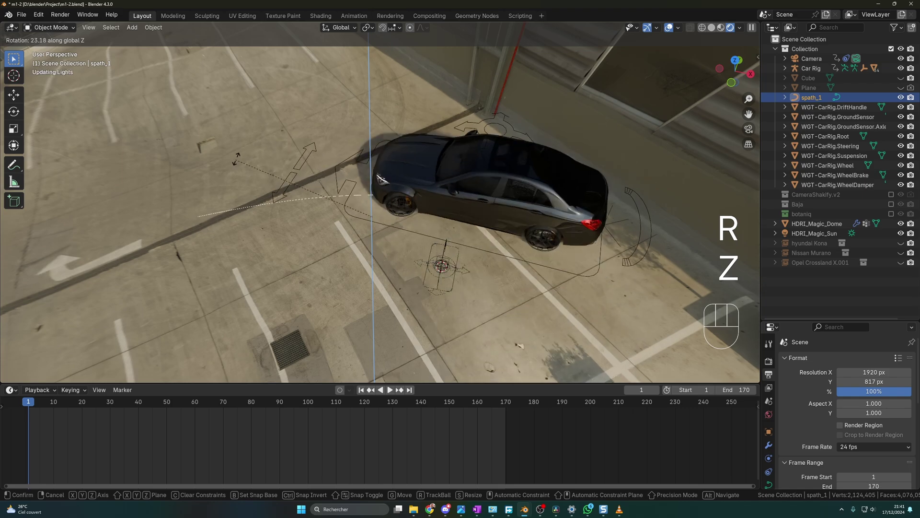
key(Escape)
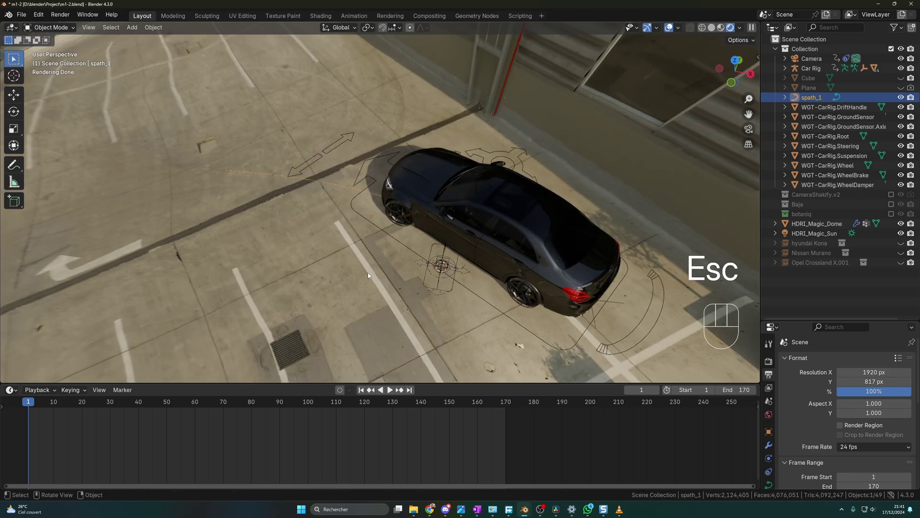
- Select the camera, look through it at frame 1 to examine the car's rear light in the shot, and leave the camera view
middle_drag(368, 276, 332, 240)
click(505, 355)
middle_drag(398, 300, 374, 293)
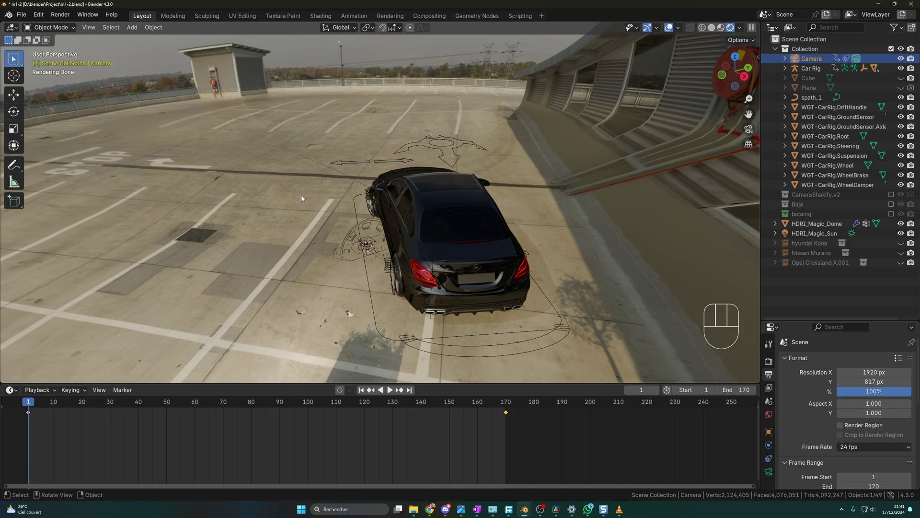
drag(34, 404, 28, 403)
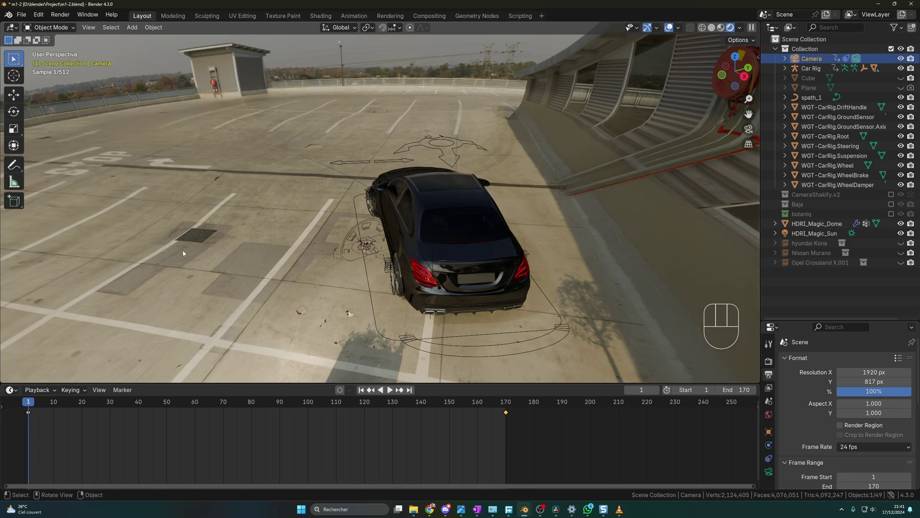
key(KP_0)
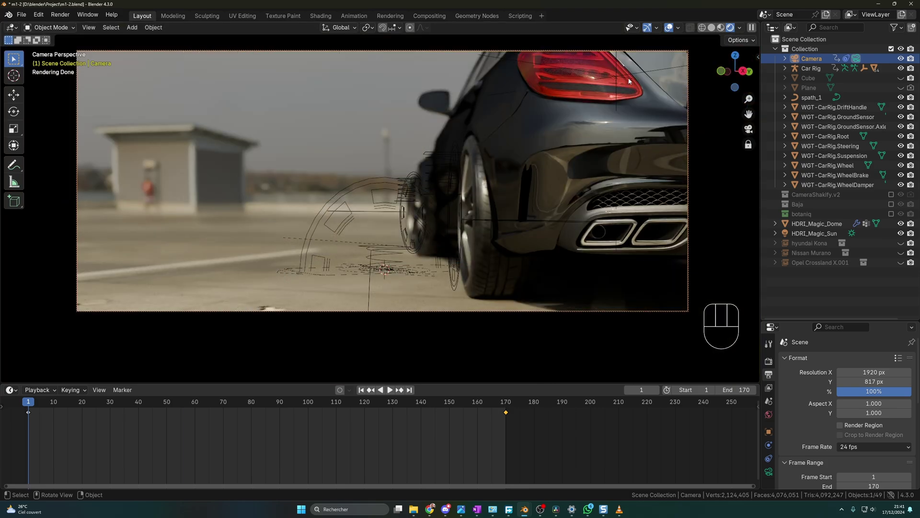
click(616, 61)
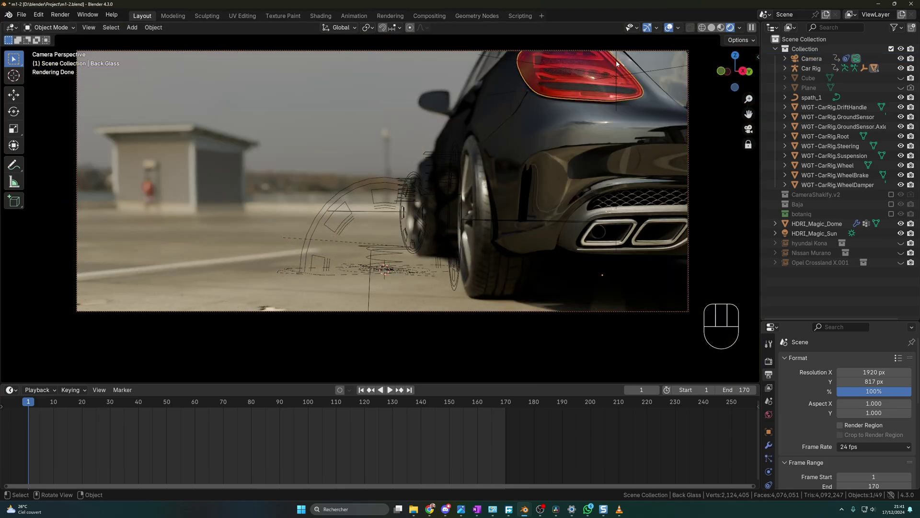
click(616, 94)
key(KP_0)
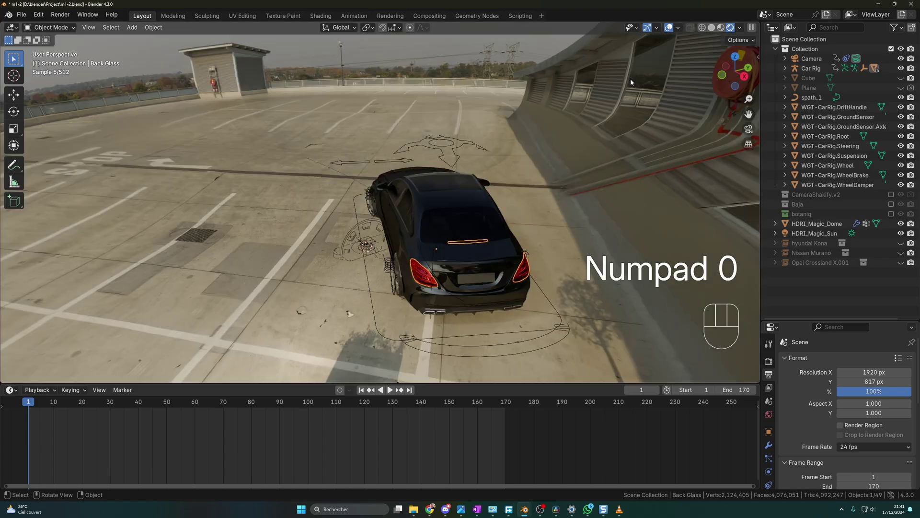
- At frame 1, parent the Focus empty near the rear light to the car's Body using Object (Keep Transform)
middle_drag(477, 257, 522, 283)
scroll(537, 297, up, 4)
click(566, 326)
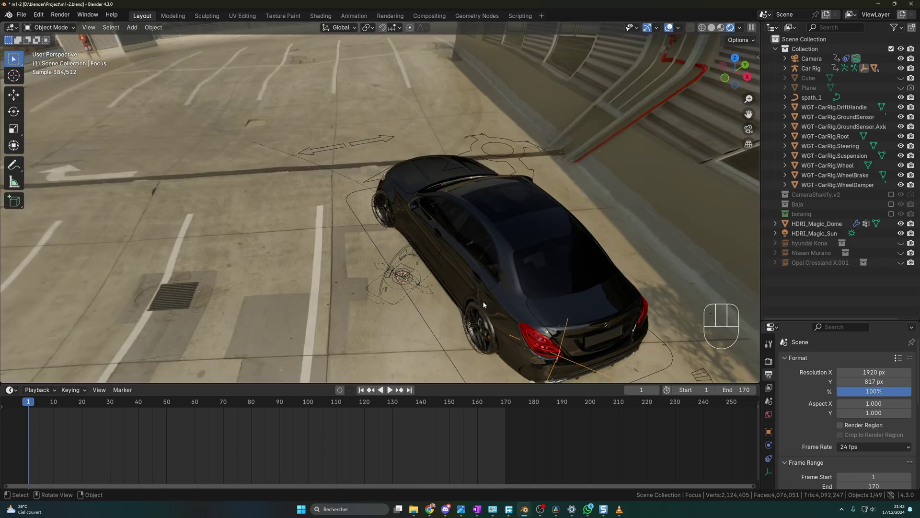
scroll(566, 328, down, 2)
mouse_move(31, 403)
mouse_down()
mouse_move(136, 409)
mouse_move(28, 406)
mouse_up()
click(488, 283)
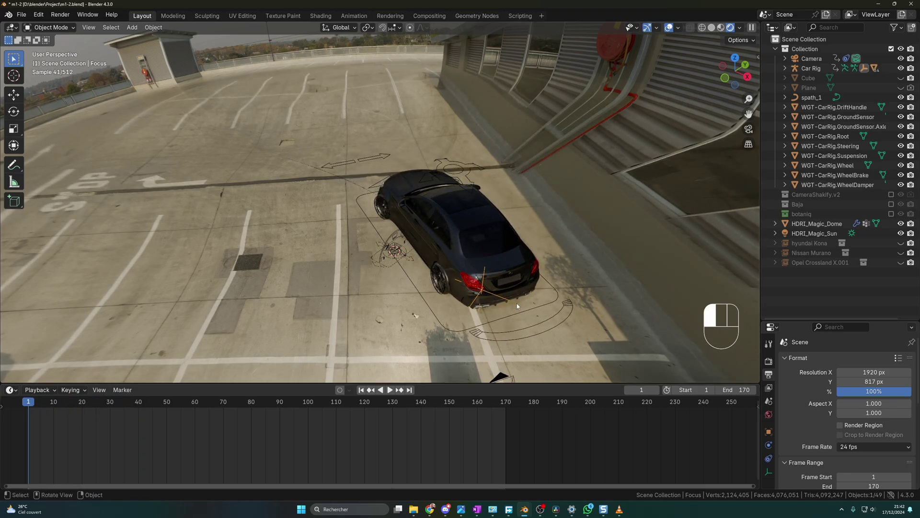
click(488, 282)
scroll(506, 319, up, 2)
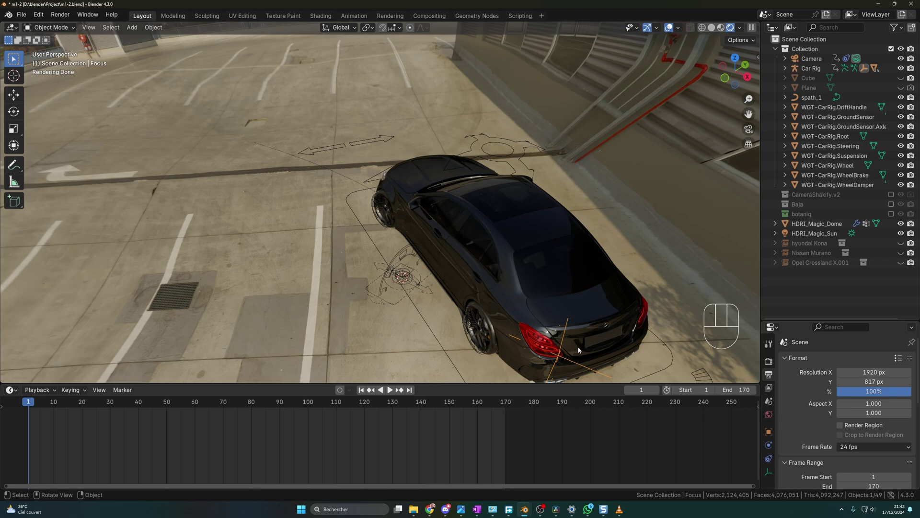
scroll(567, 346, down, 1)
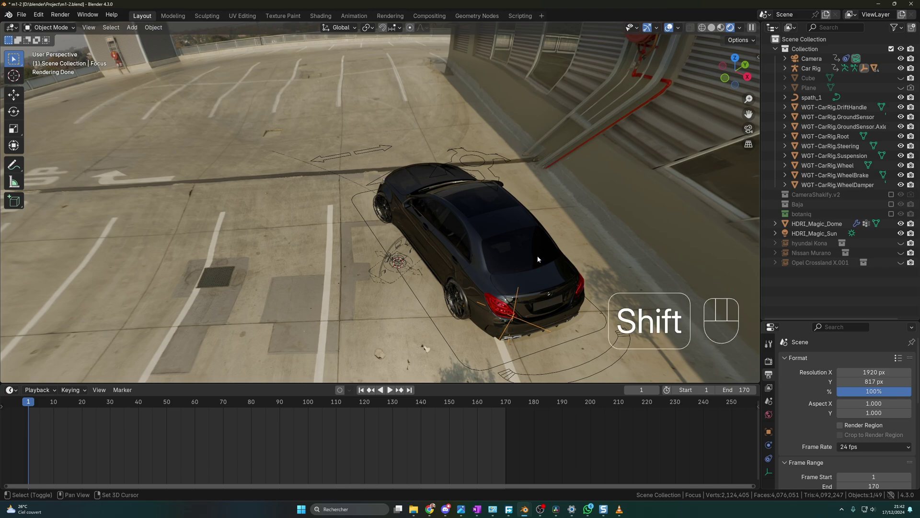
shift+click(501, 223)
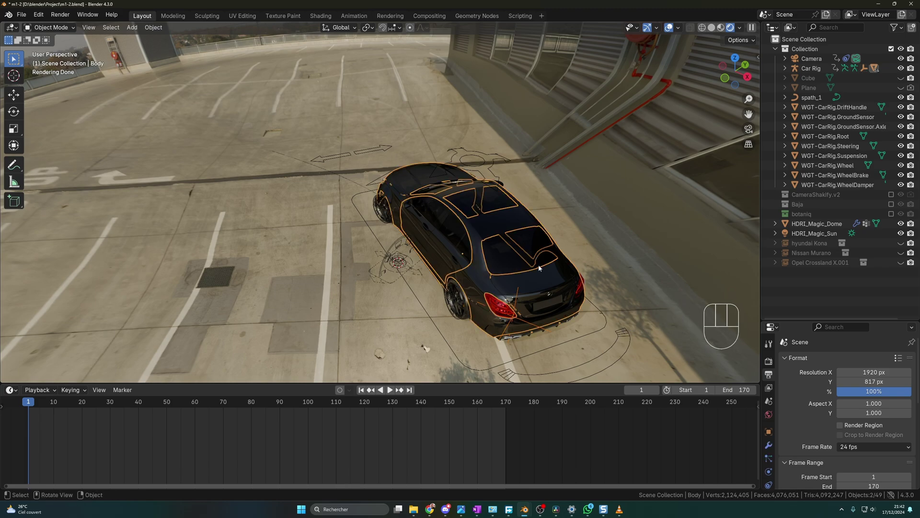
key(ctrl+p)
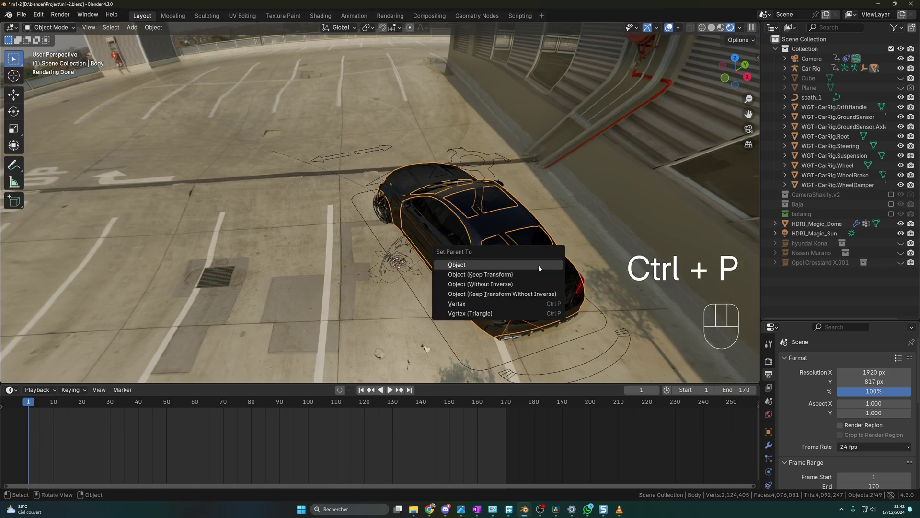
click(490, 274)
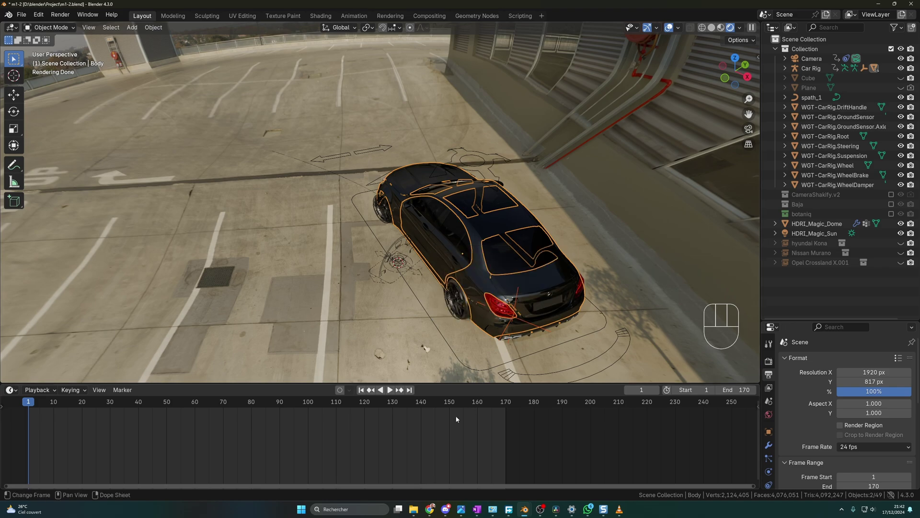
- Select the camera, look through it, and scrub between frames 1 and 171 to examine the focus on the moving car
click(515, 318)
drag(29, 403, 101, 410)
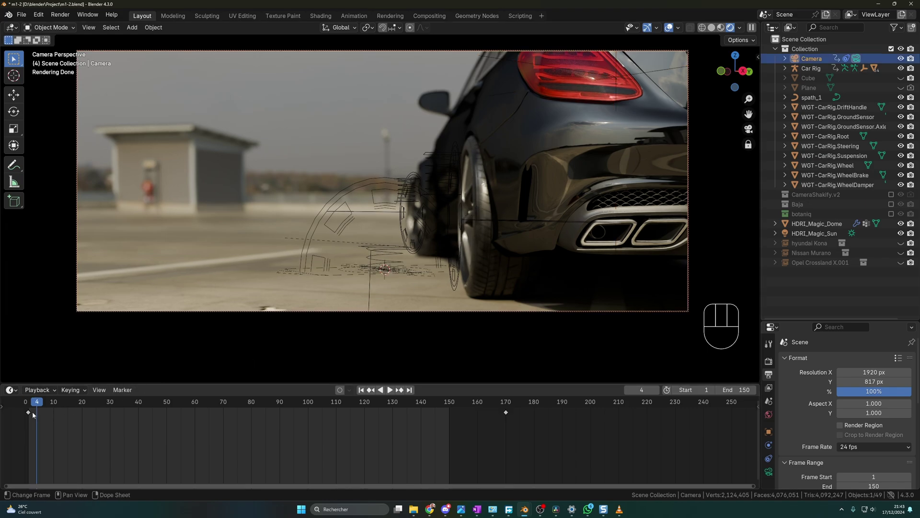
drag(25, 407, 28, 405)
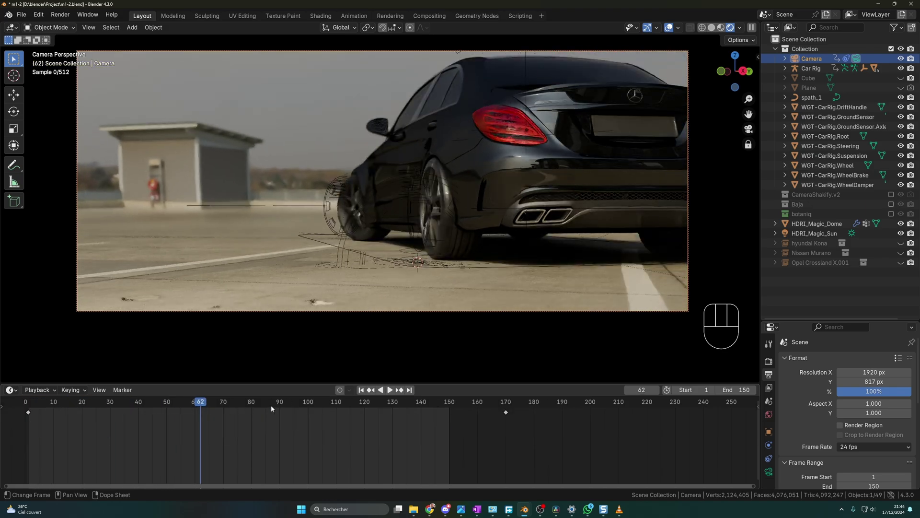
click(28, 403)
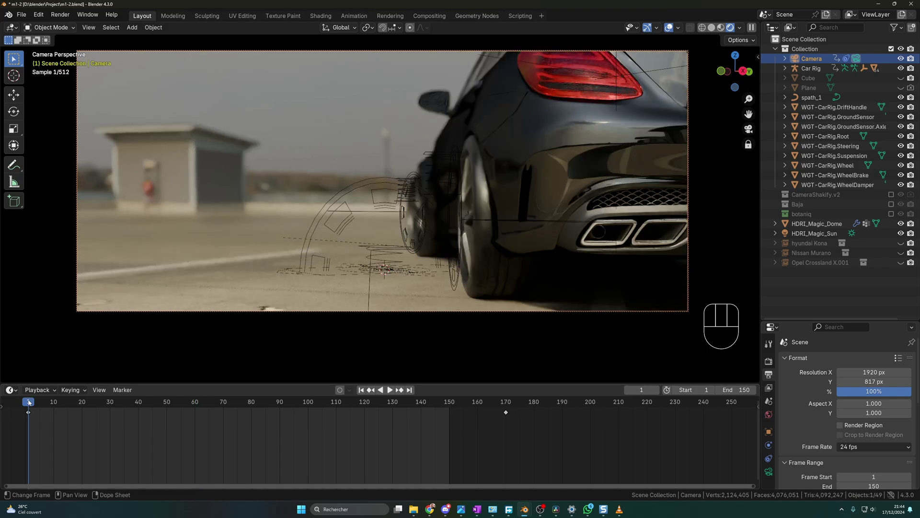
click(509, 404)
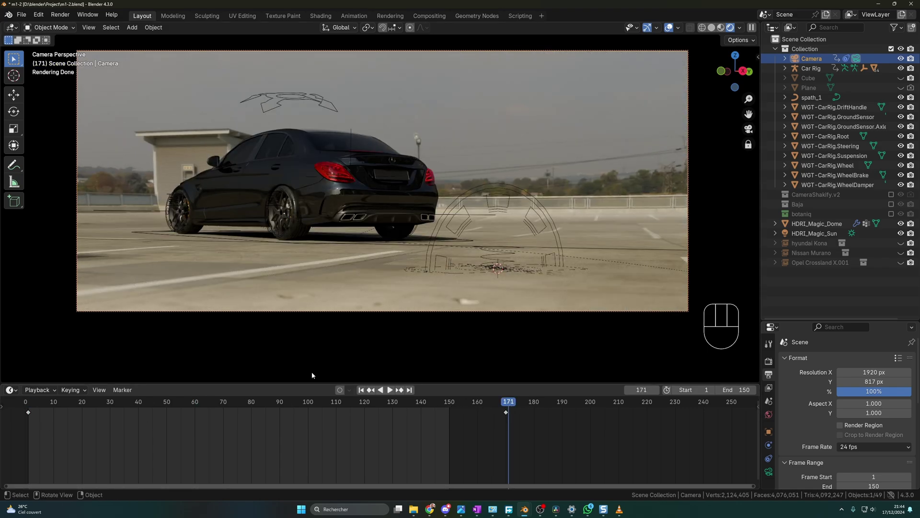
click(28, 404)
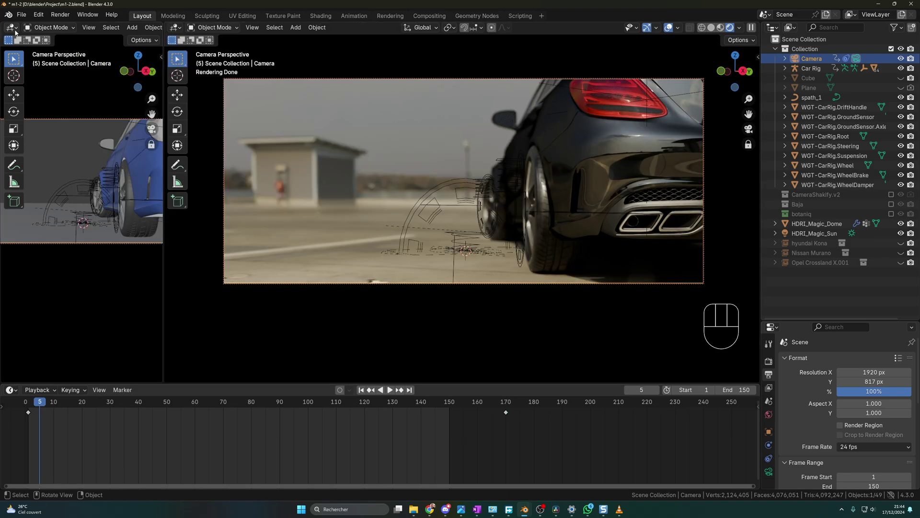
- Try adding the yellow streetdeco.001 vending machine beside the car, using an Asset Browser area showing City props of the JYB City Pack
click(14, 30)
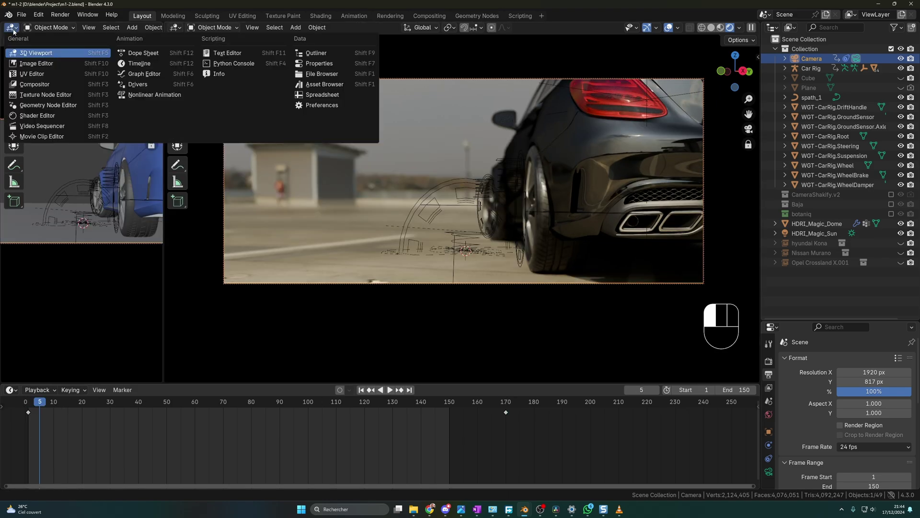
click(324, 84)
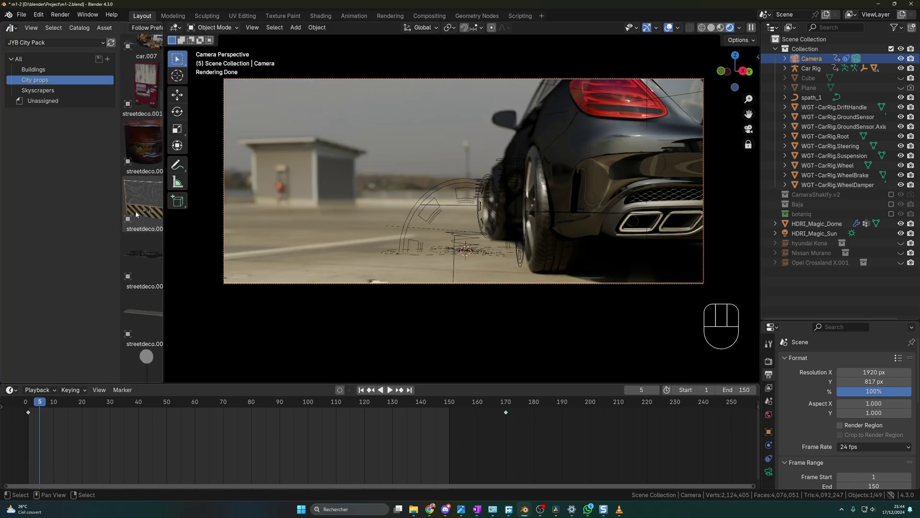
scroll(136, 213, up, 2)
drag(132, 216, 351, 255)
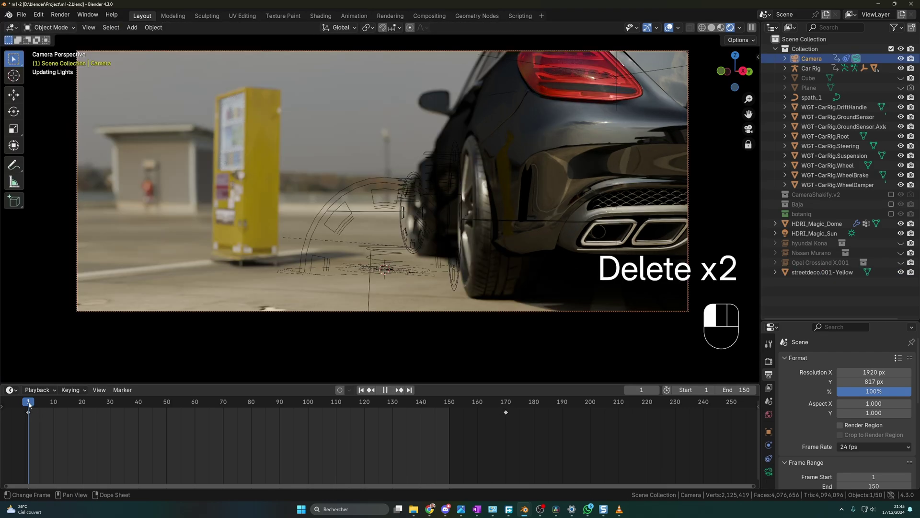
- Scrub and play the animation through the camera to review the car and camera motion, and stop at frame 113
drag(33, 405, 446, 424)
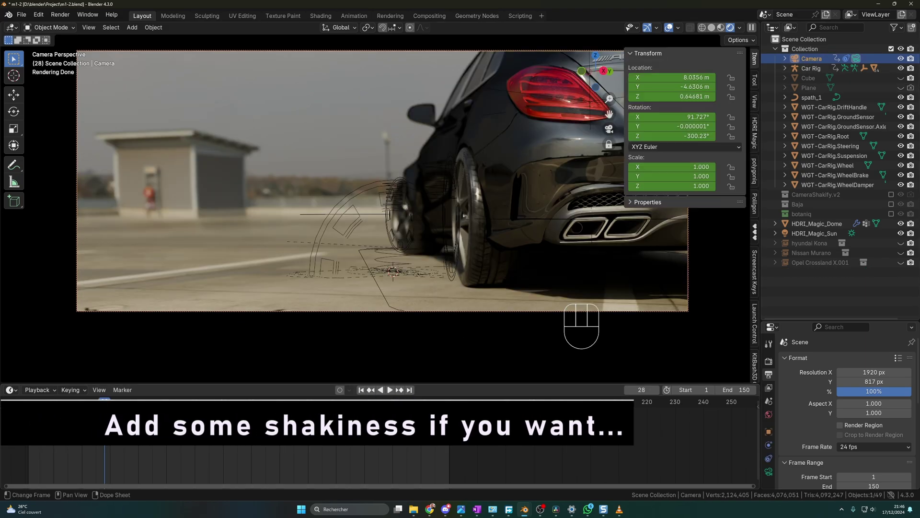
key(space)
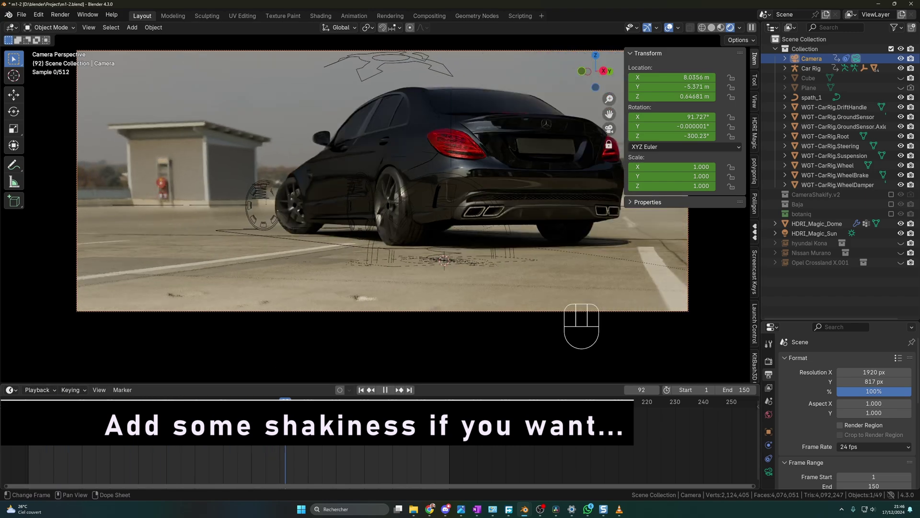
key(space)
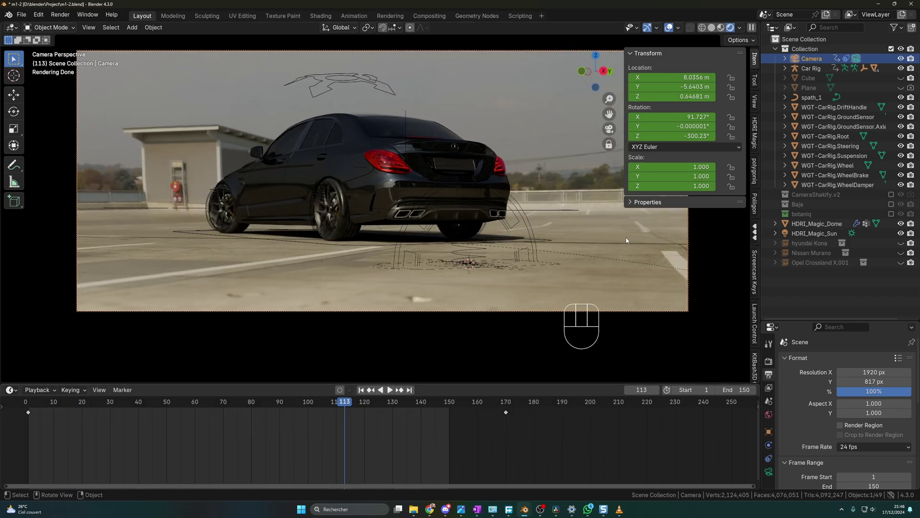
- Unhide the hyundai Kona, Nissan Murano and Opel Crossland X.001 cars with their contents, and check them in the shot up to frame 62
shift+click(902, 244)
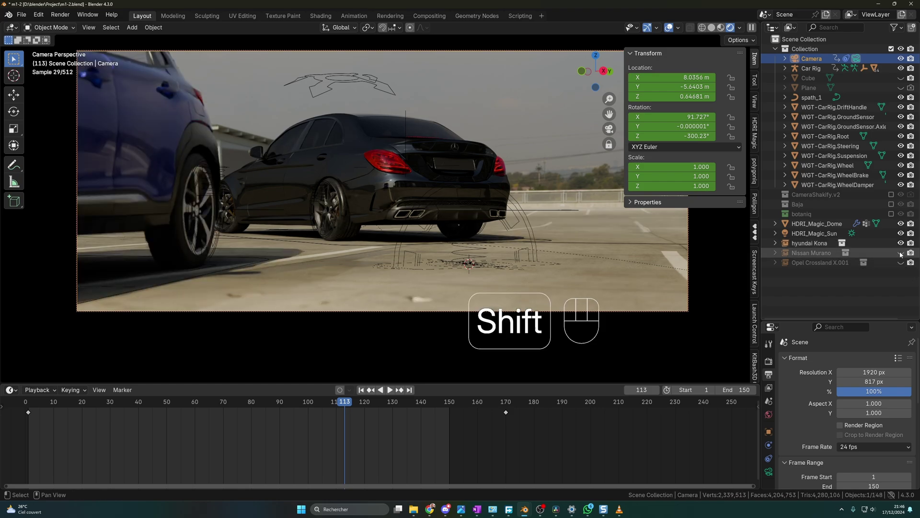
shift+click(901, 253)
shift+click(900, 262)
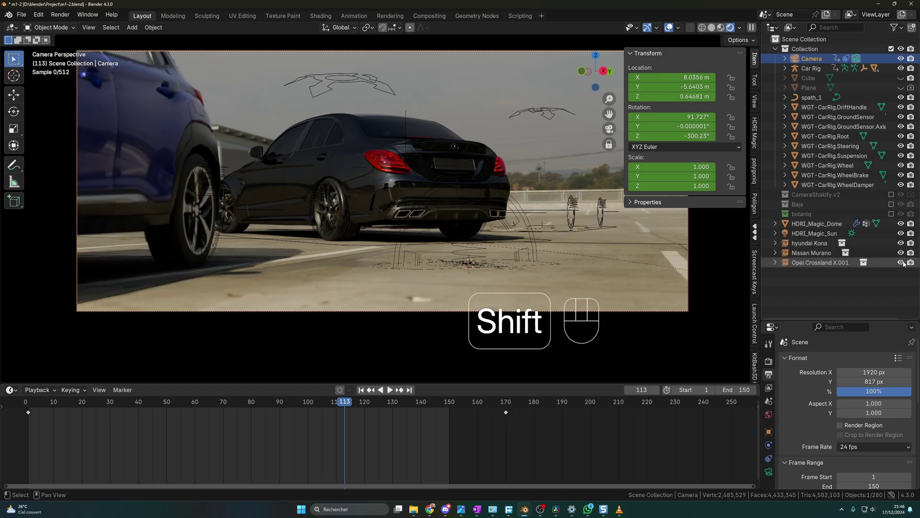
key(n)
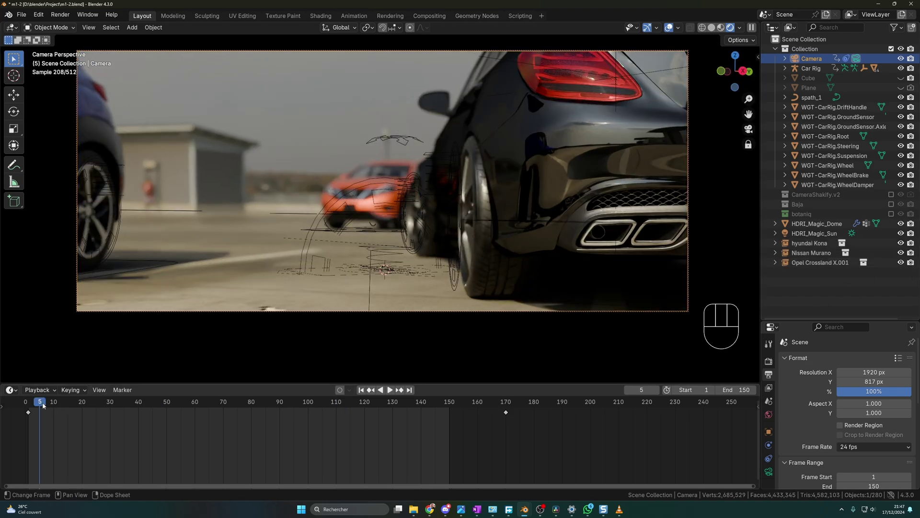
drag(45, 404, 200, 405)
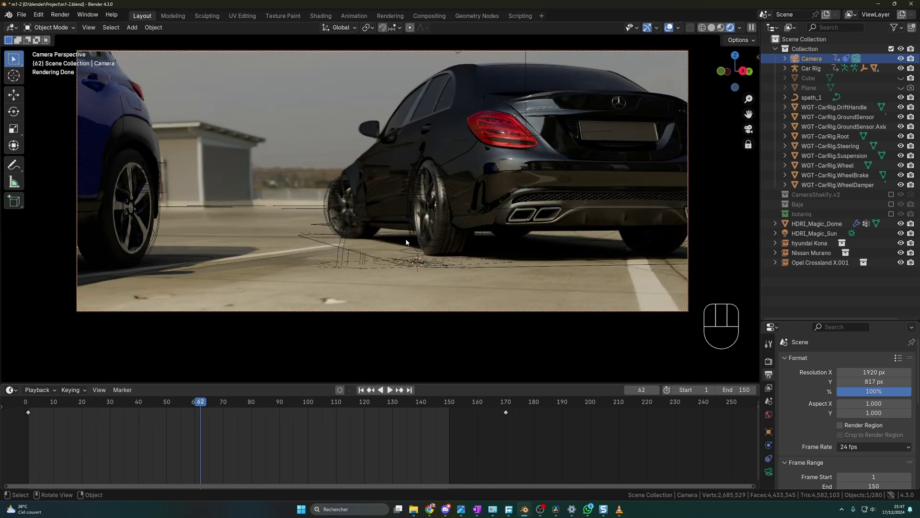
- Enable the botaniq collection with its three trees, and check their shadows and reflections in the camera shot at several frames
shift+click(891, 214)
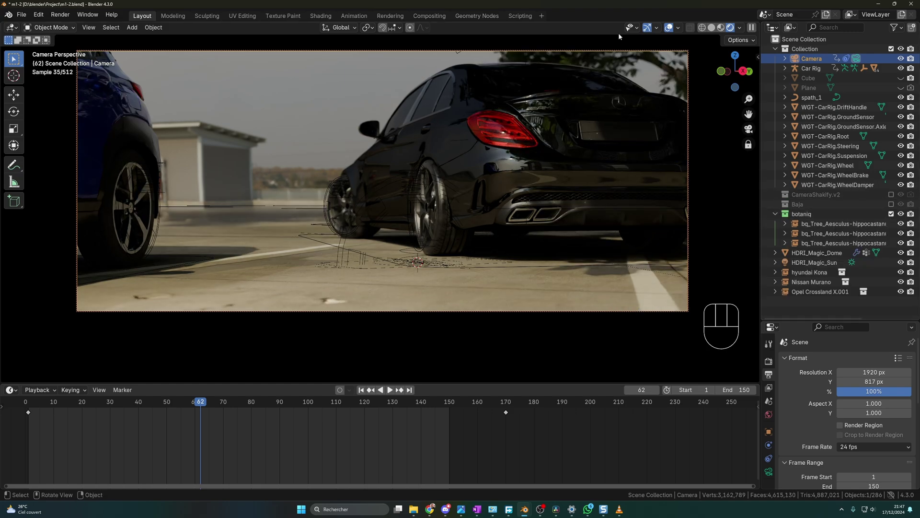
drag(203, 404, 102, 403)
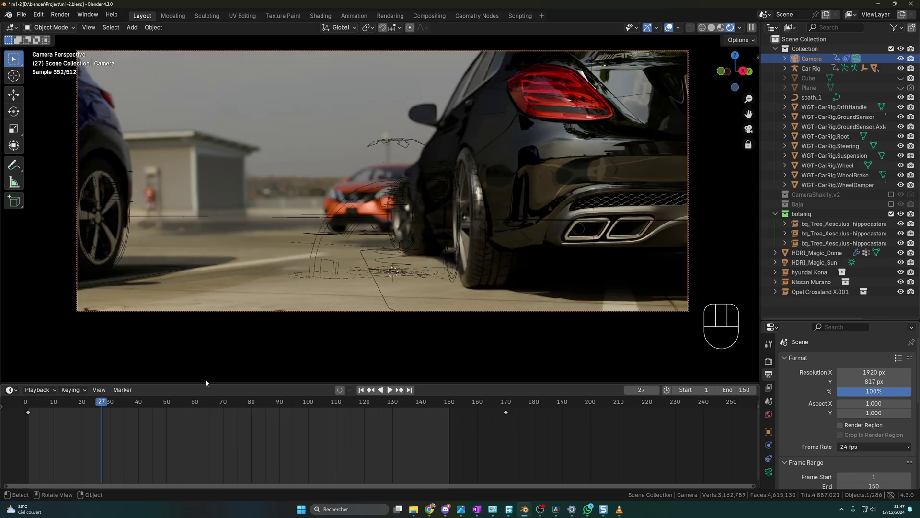
click(205, 407)
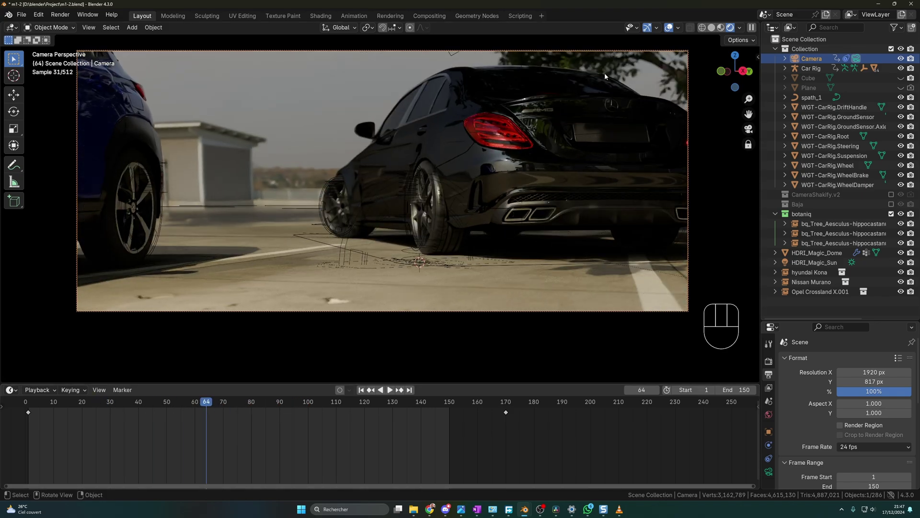
click(220, 405)
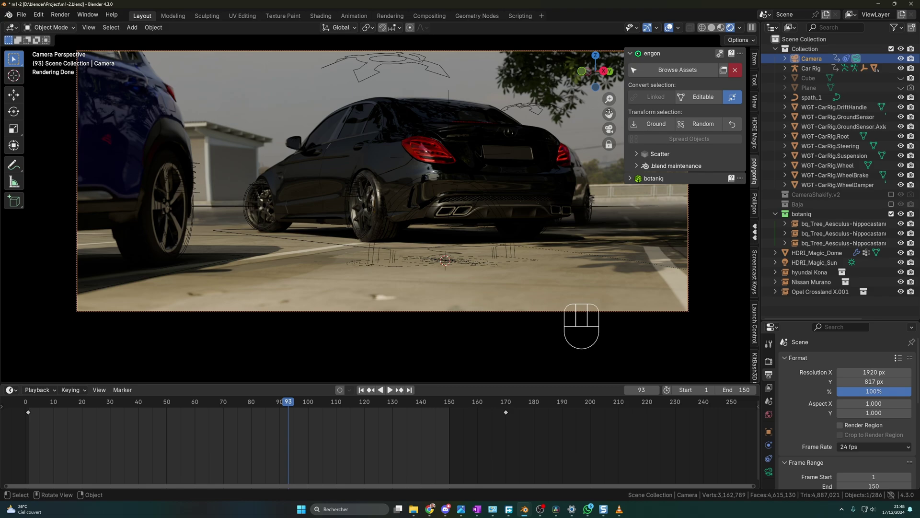
key(n)
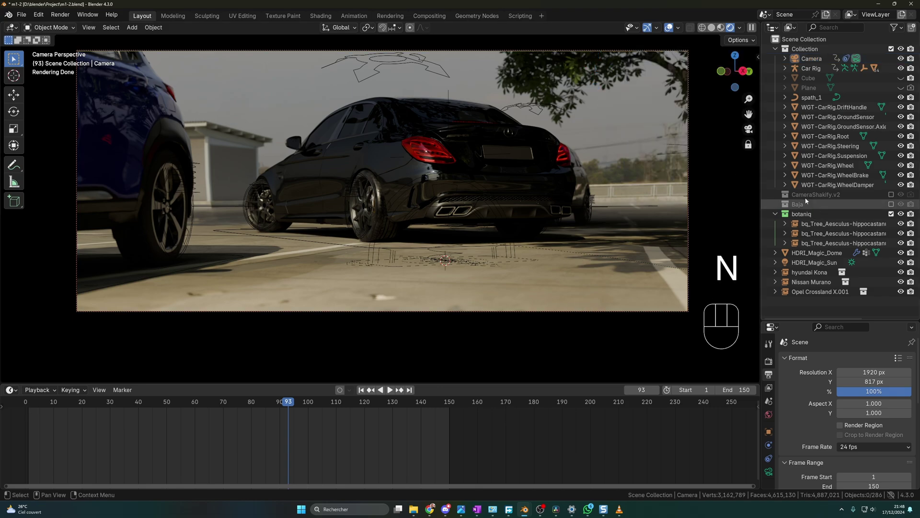
- Unhide and select the Cube that adds haze, and inspect its effect from outside the camera and in the shot from frame 62
click(901, 78)
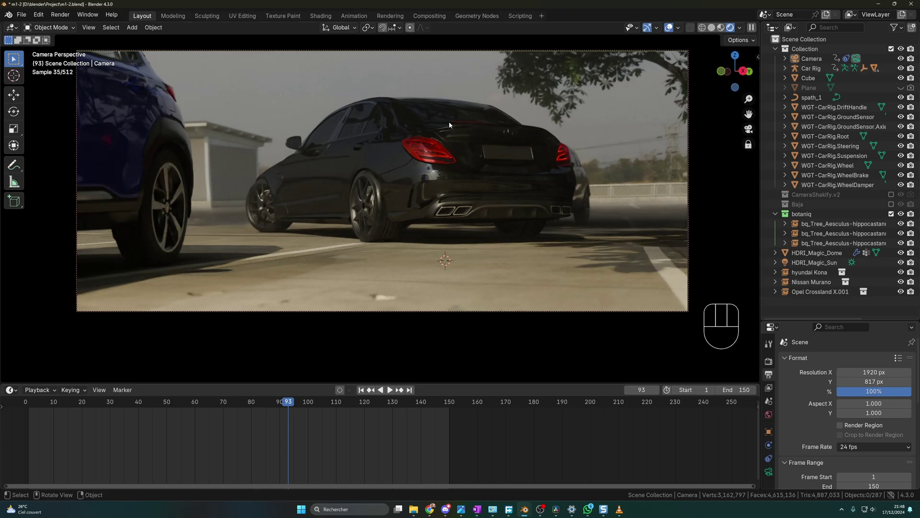
key(KP_0)
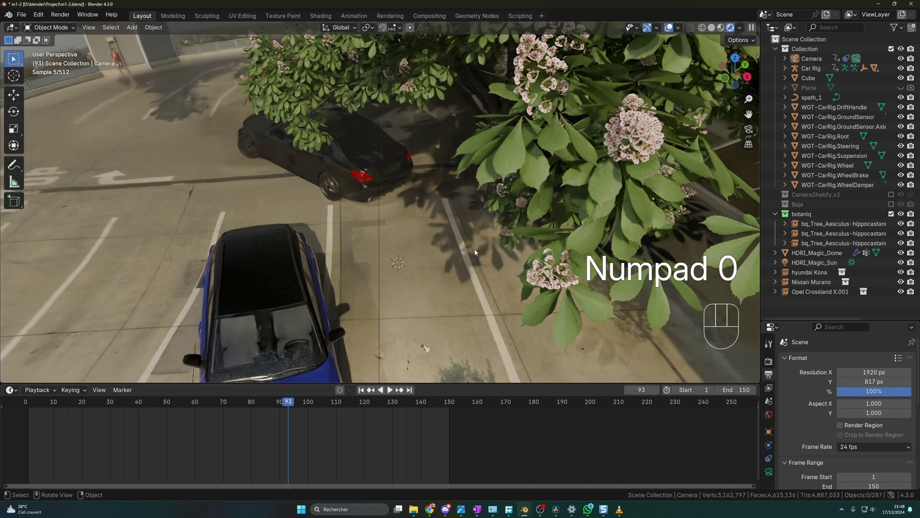
scroll(429, 312, down, 2)
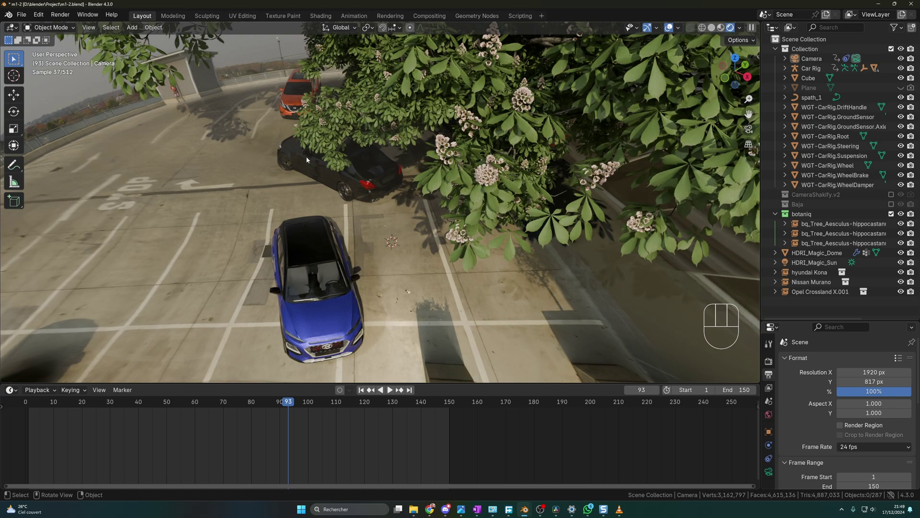
click(811, 79)
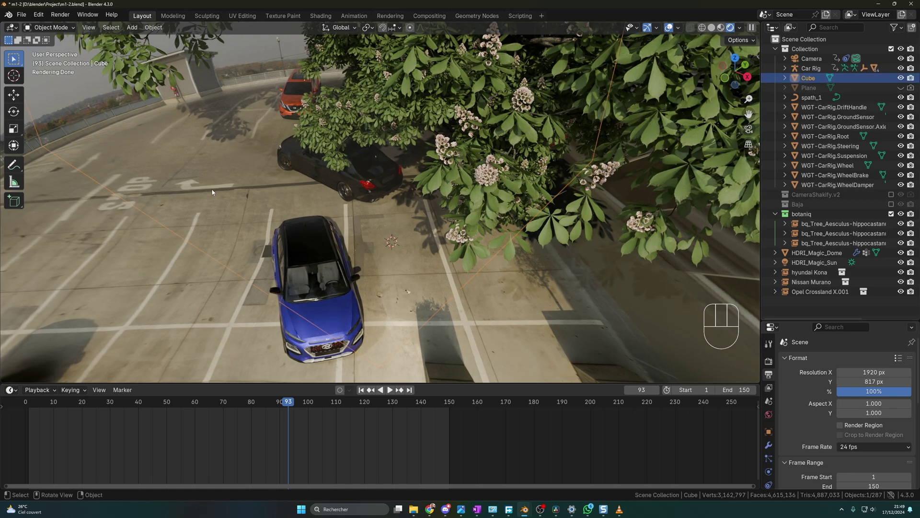
middle_drag(280, 140, 268, 114)
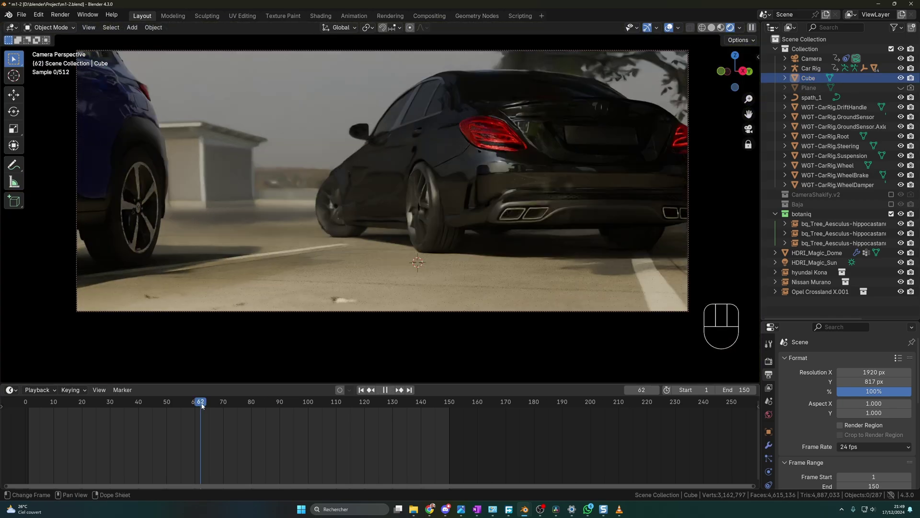
drag(201, 403, 237, 411)
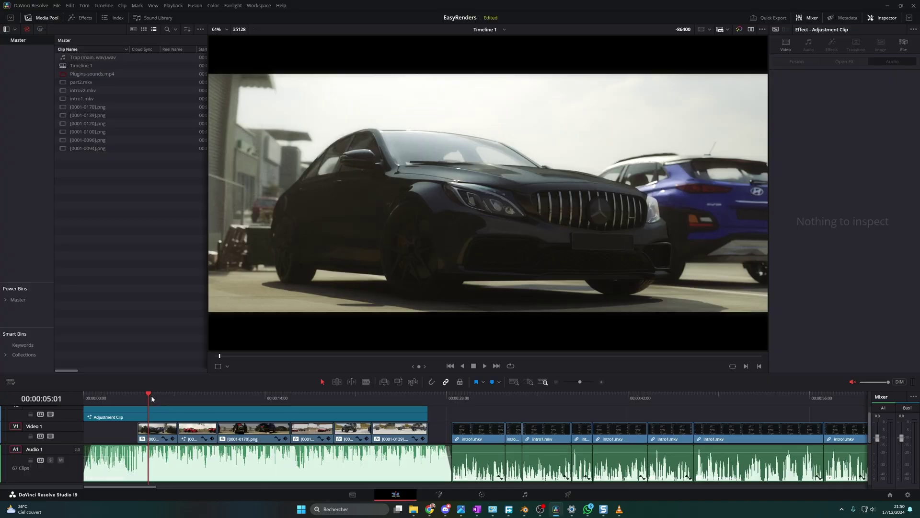
- In DaVinci Resolve, park the playhead at 00:00:05:27 and import all PNG frames of the M3 render folder into the Tuto bin
mouse_move(151, 395)
mouse_down()
mouse_move(137, 395)
mouse_move(162, 398)
mouse_up()
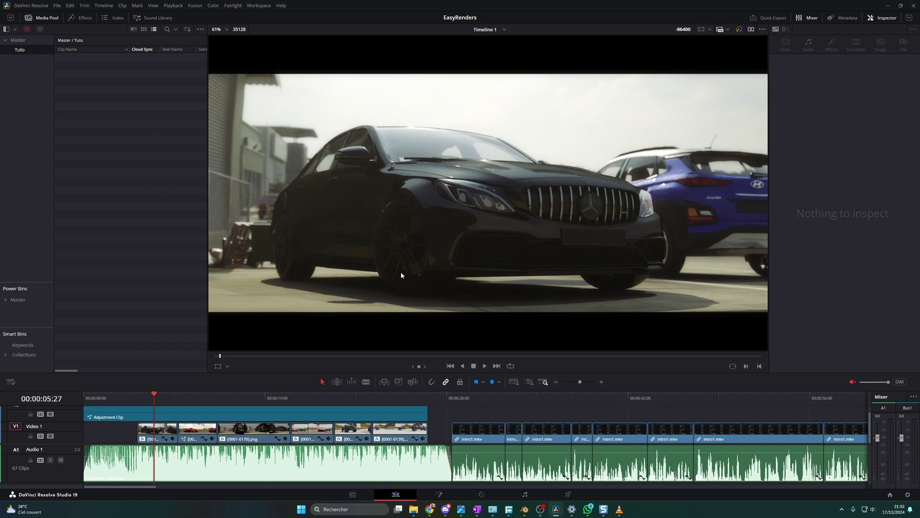
click(415, 509)
click(359, 479)
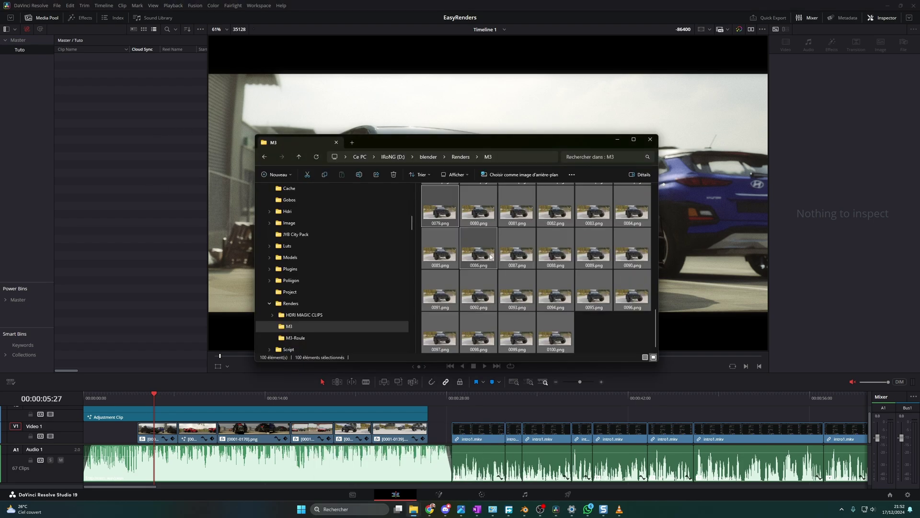
click(563, 289)
scroll(582, 298, up, 5)
scroll(582, 298, down, 5)
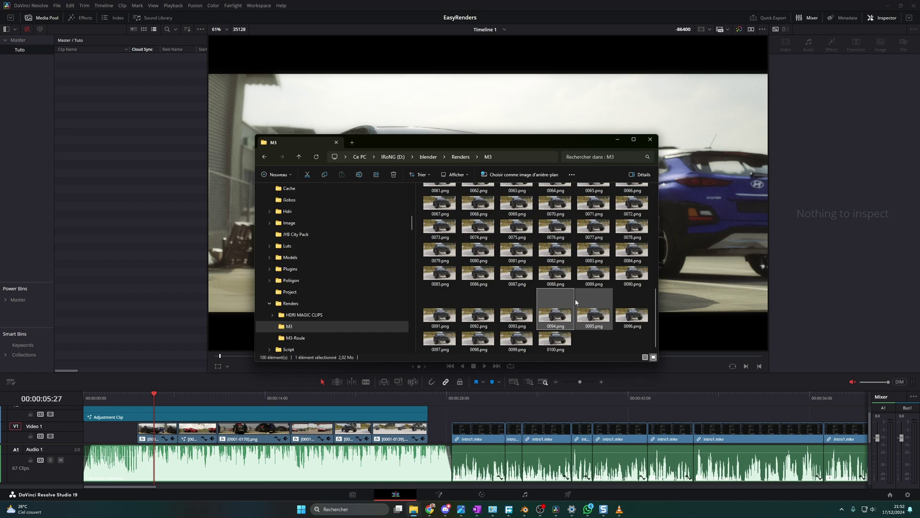
key(ctrl+a)
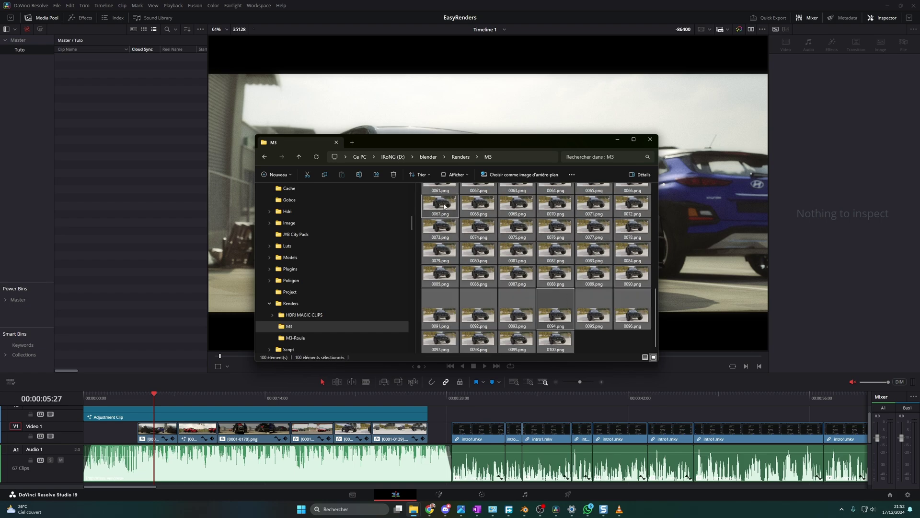
drag(444, 206, 110, 111)
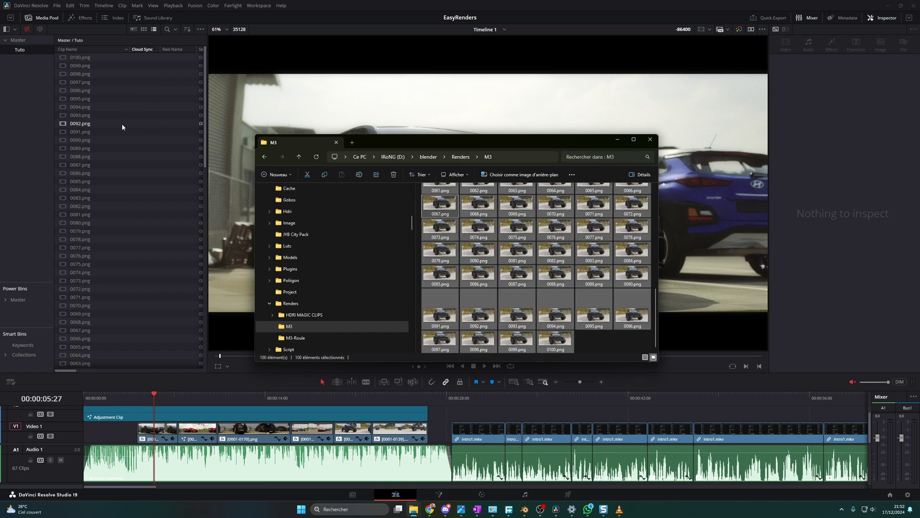
- Look through the imported frames from 0100.png to 0001.png in the Tuto bin, and select 0042.png
scroll(115, 110, down, 6)
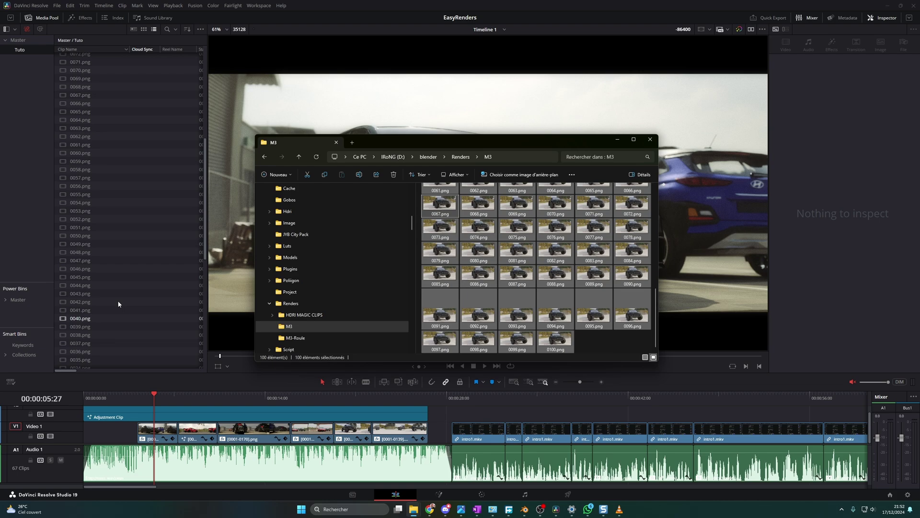
scroll(119, 303, up, 6)
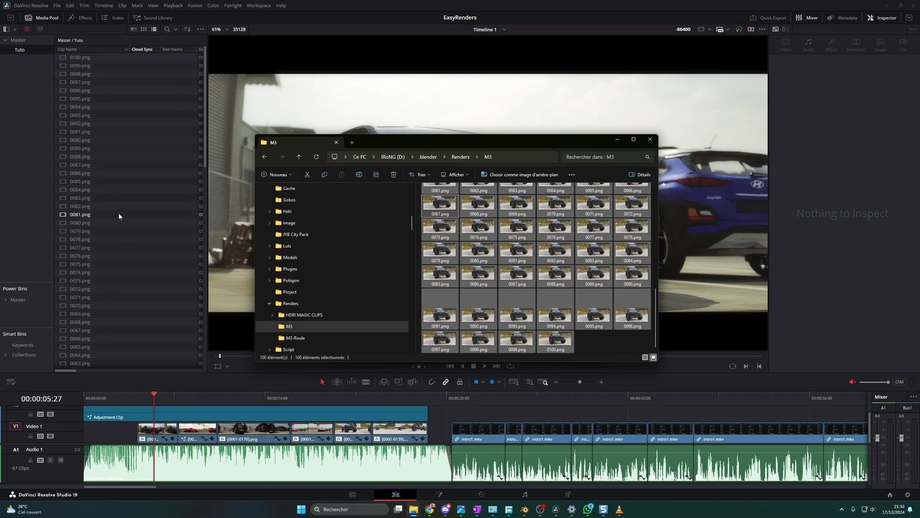
scroll(120, 220, down, 10)
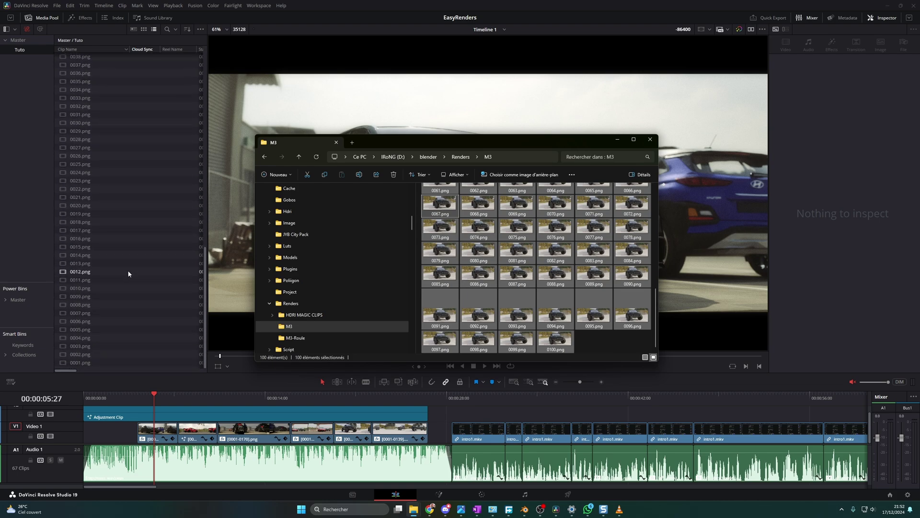
scroll(135, 247, up, 5)
click(162, 207)
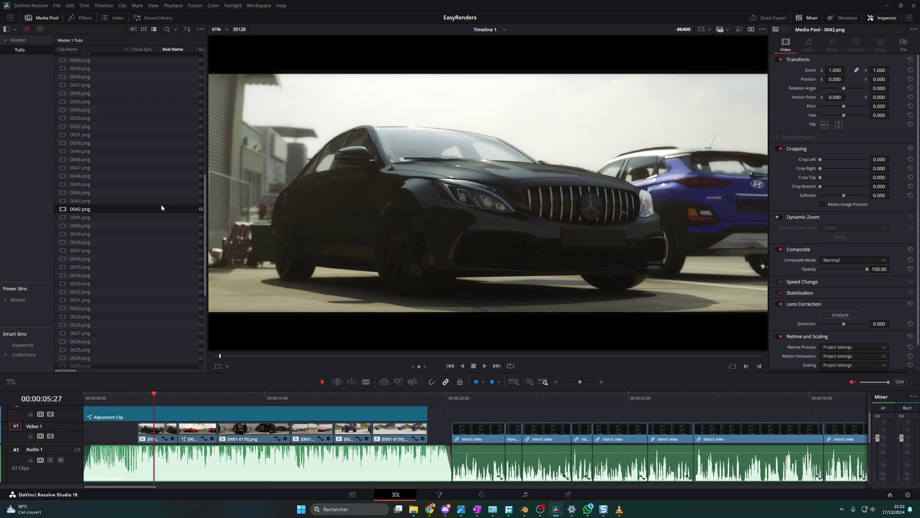
- Delete all separate frames from the Tuto bin and set the media storage frame display mode to Sequence
key(ctrl+a)
key(Delete)
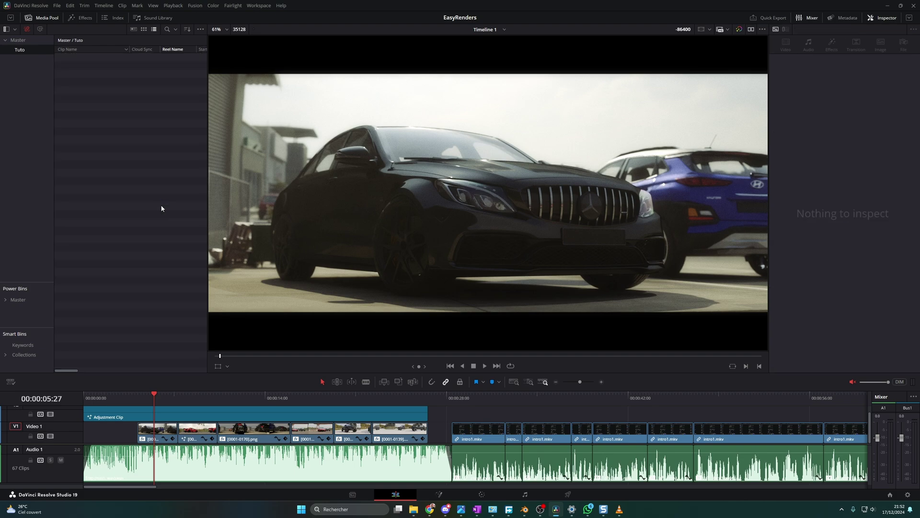
click(353, 495)
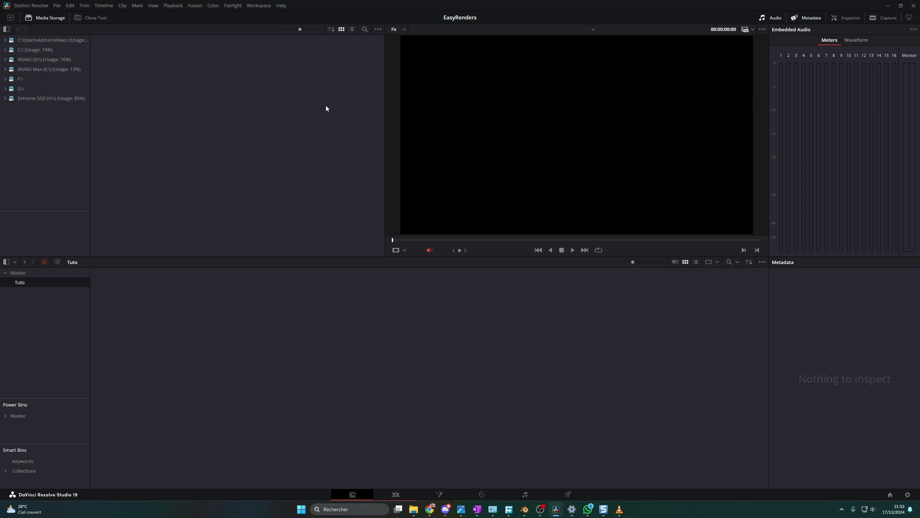
click(379, 30)
mouse_move(405, 42)
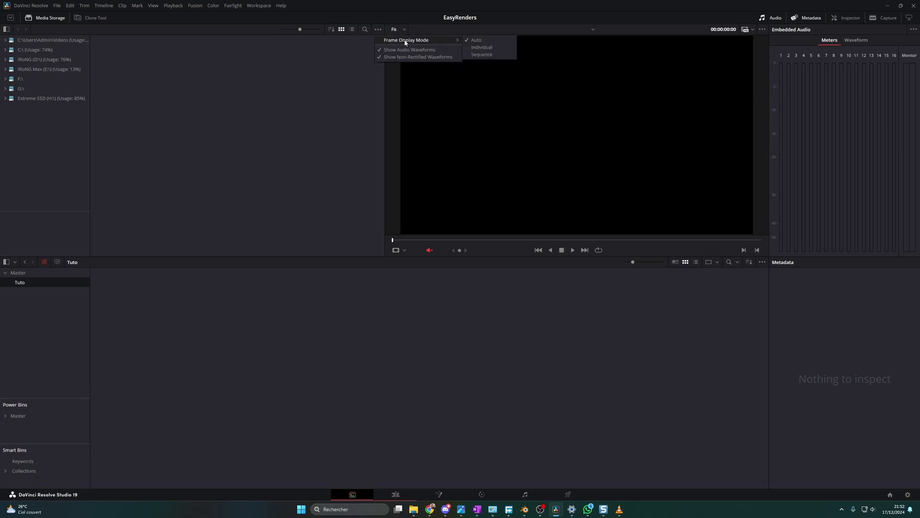
click(482, 54)
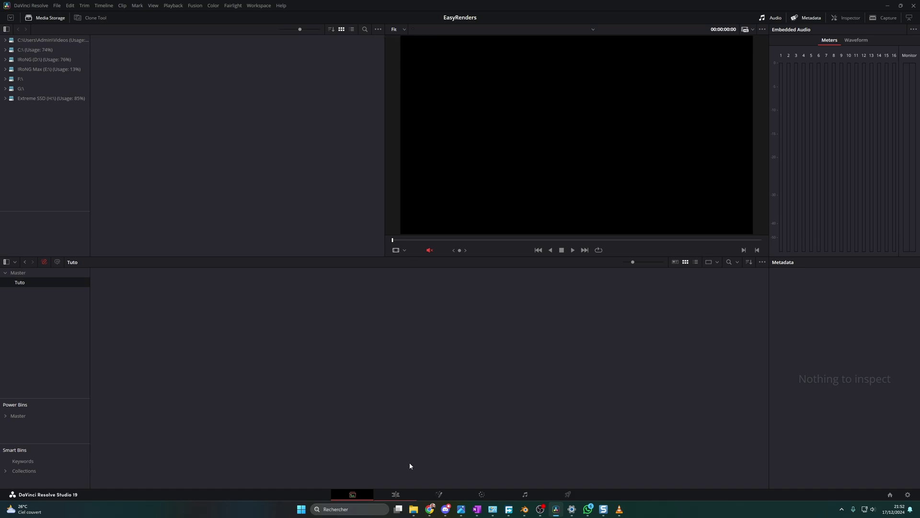
- Import all 100 PNG frames of the M3 render folder into the Tuto bin as a single image sequence
click(395, 494)
key(alt+Tab)
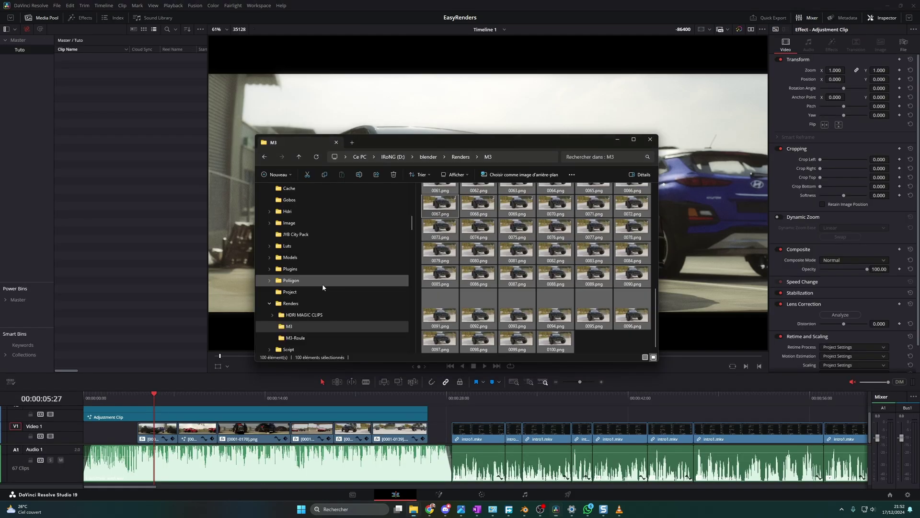
click(522, 261)
key(ctrl+a)
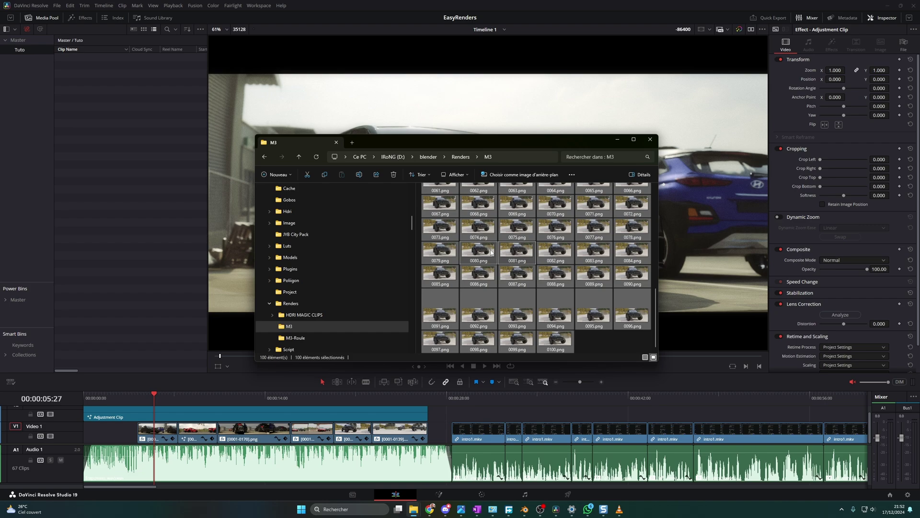
drag(491, 252, 114, 105)
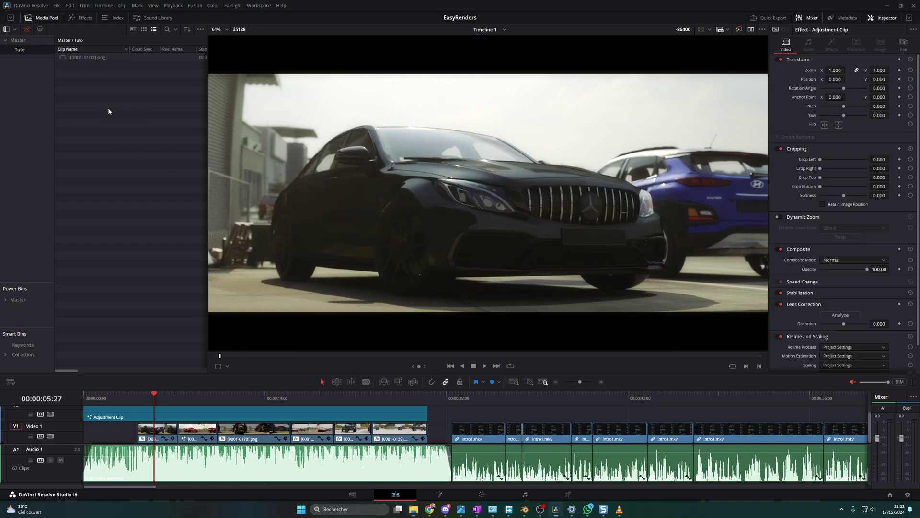
- Preview the imported [0001-0100].png sequence in the source viewer, playing and scrubbing it to frame 00:00:00:30
click(80, 58)
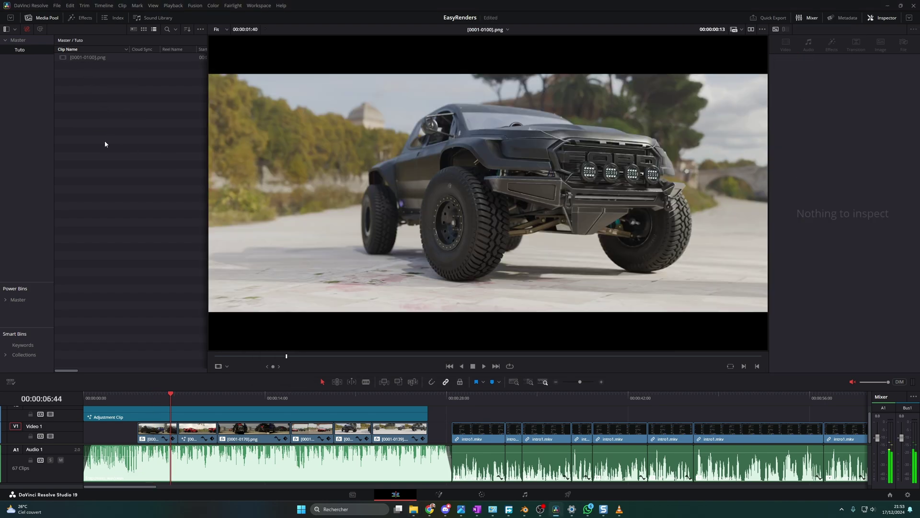
click(87, 57)
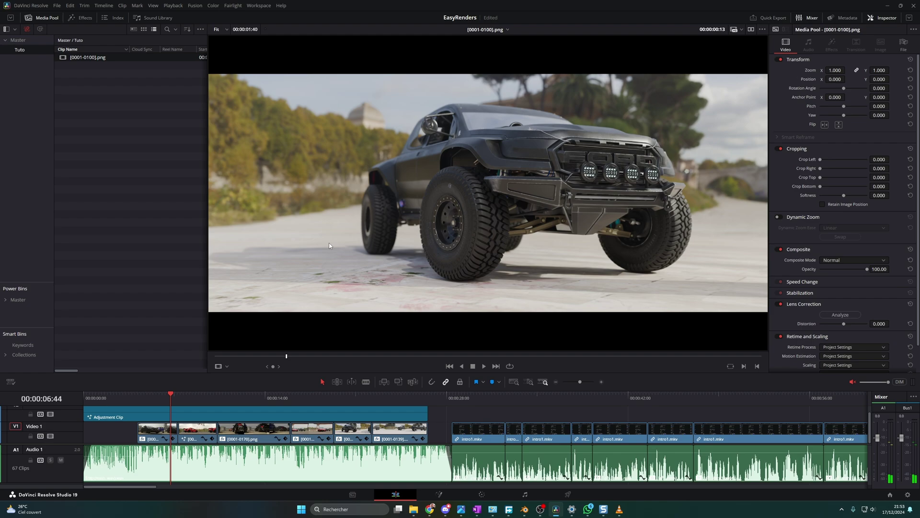
key(space)
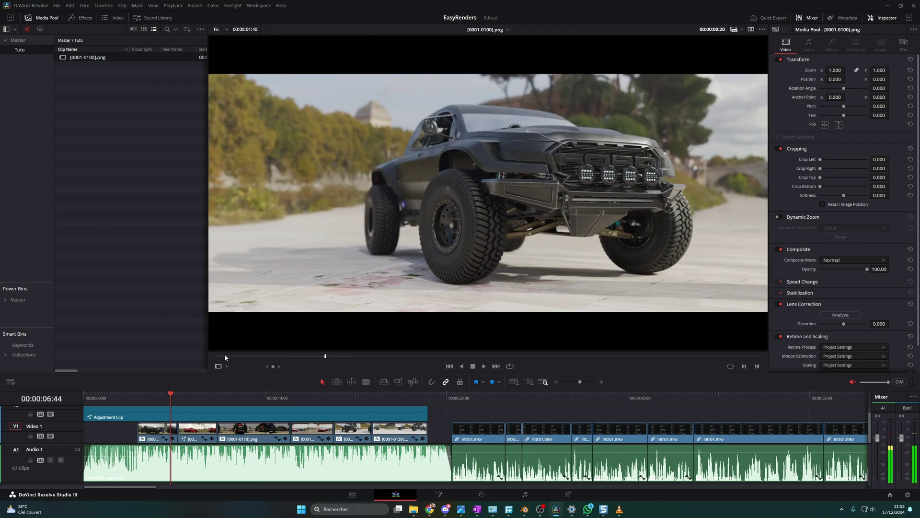
drag(225, 356, 381, 358)
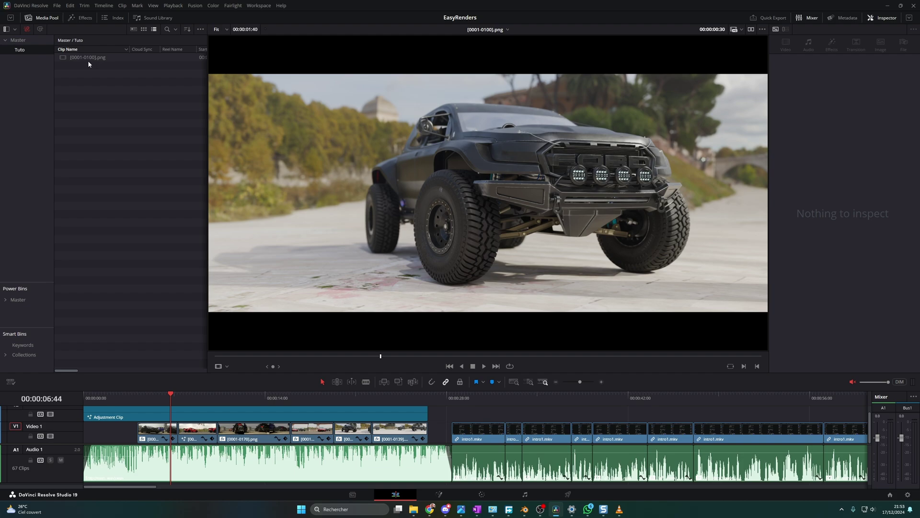
drag(88, 58, 79, 122)
- Play Timeline 1 from 00:00:05:02, then park the playhead at 00:00:05:50 and select the [0001-0094].png clip
click(149, 396)
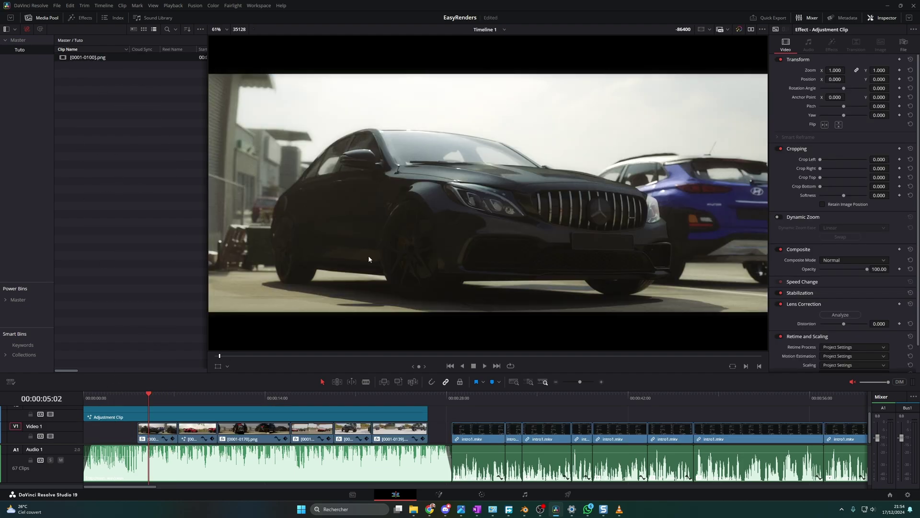
key(space)
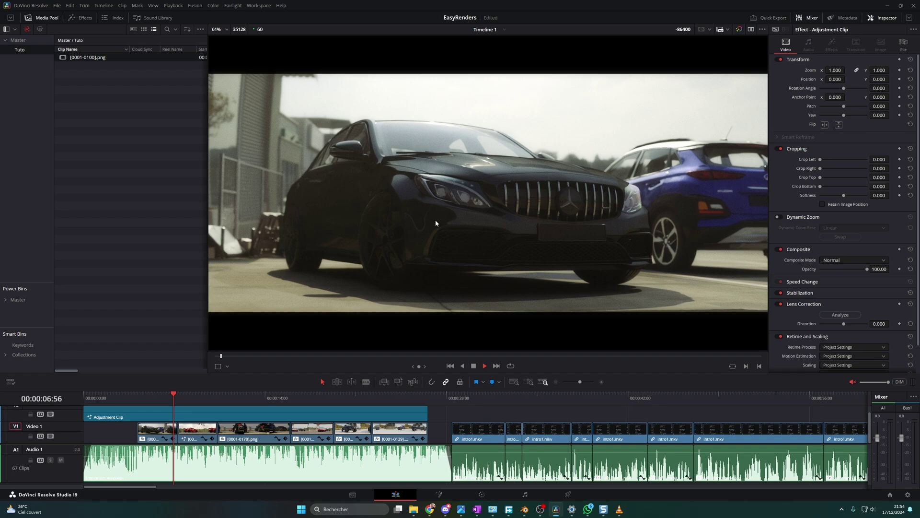
click(160, 397)
click(168, 430)
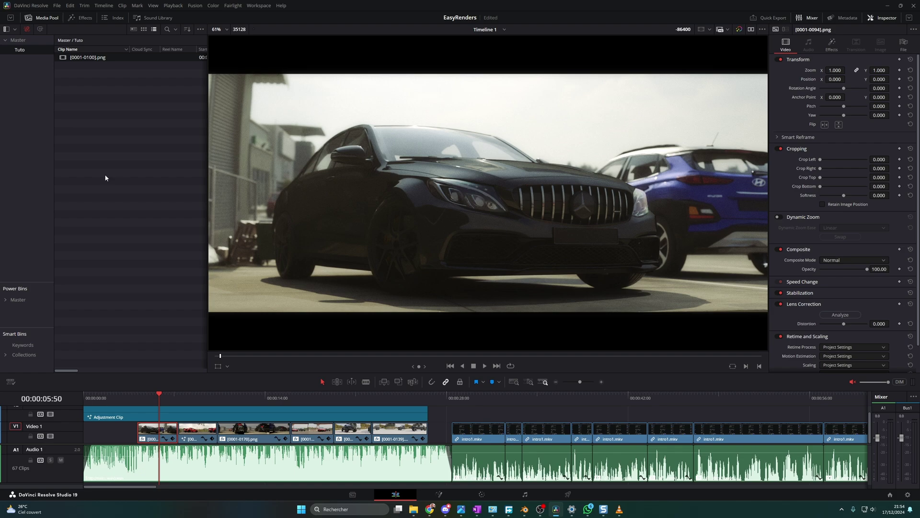
- Add an Adjustment Clip effect on Video 2 above the first intro1.mkv clips
click(80, 18)
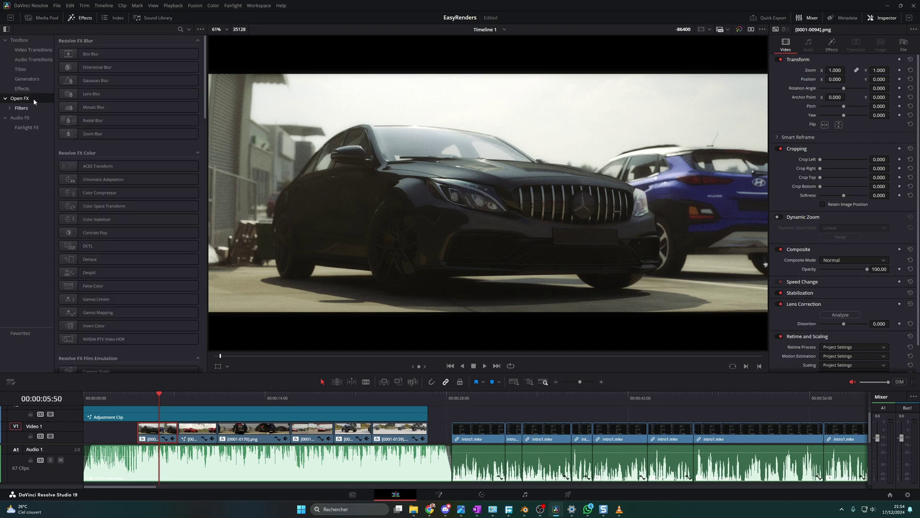
click(22, 89)
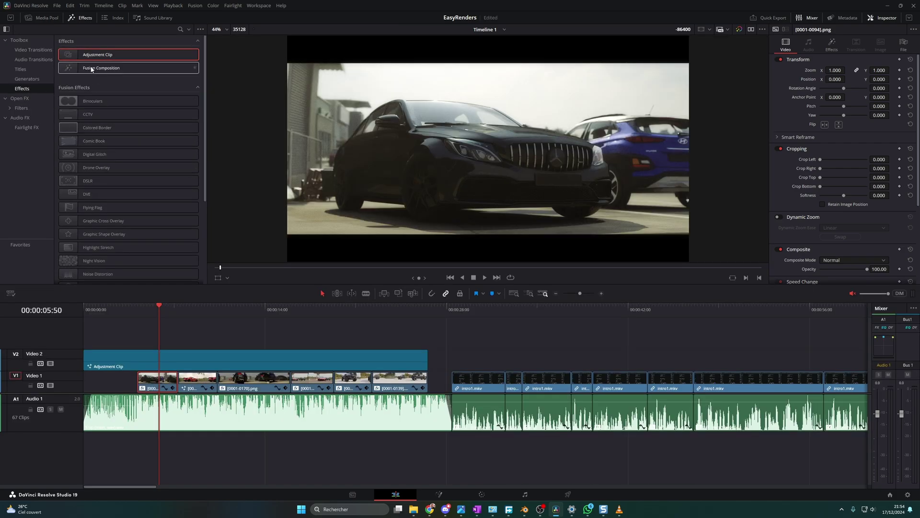
drag(95, 58, 484, 363)
click(484, 363)
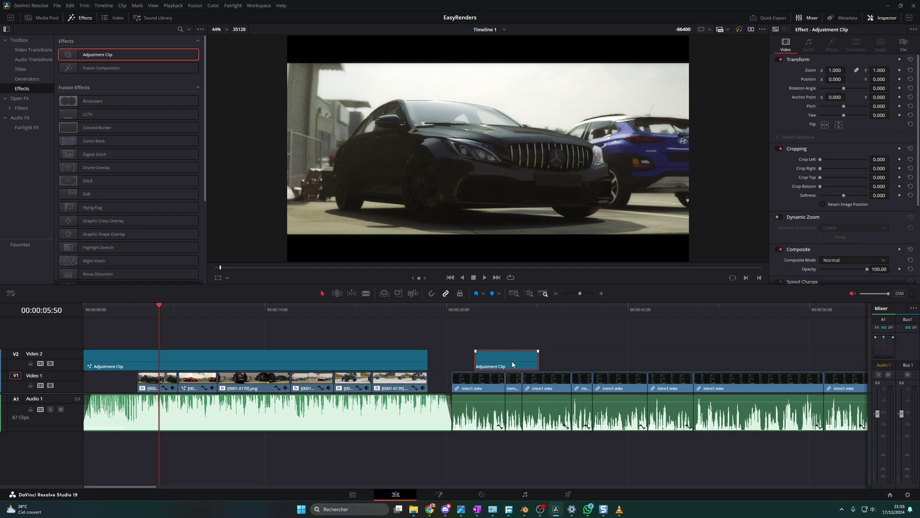
- Open the long adjustment clip over the rendered shots in Fusion and move its Glow1 node further from MediaIn1 towards MediaOut1
click(191, 354)
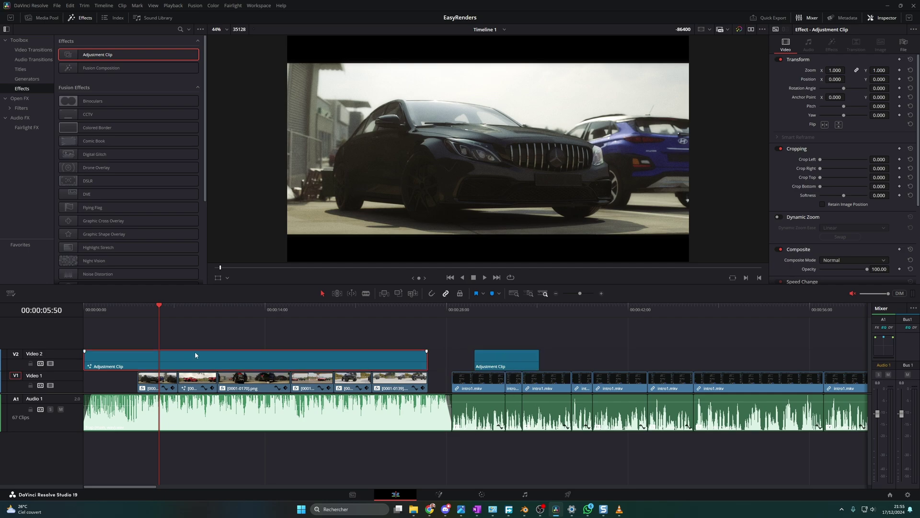
click(439, 494)
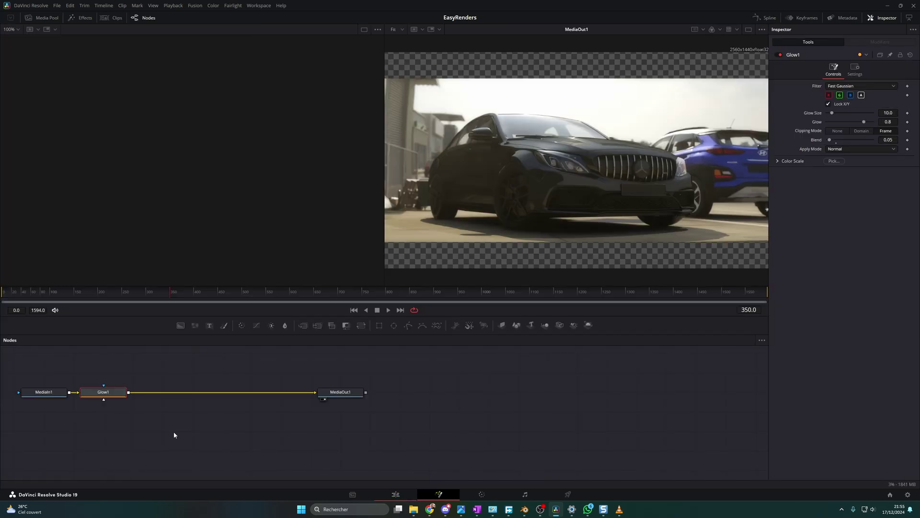
drag(113, 396, 157, 395)
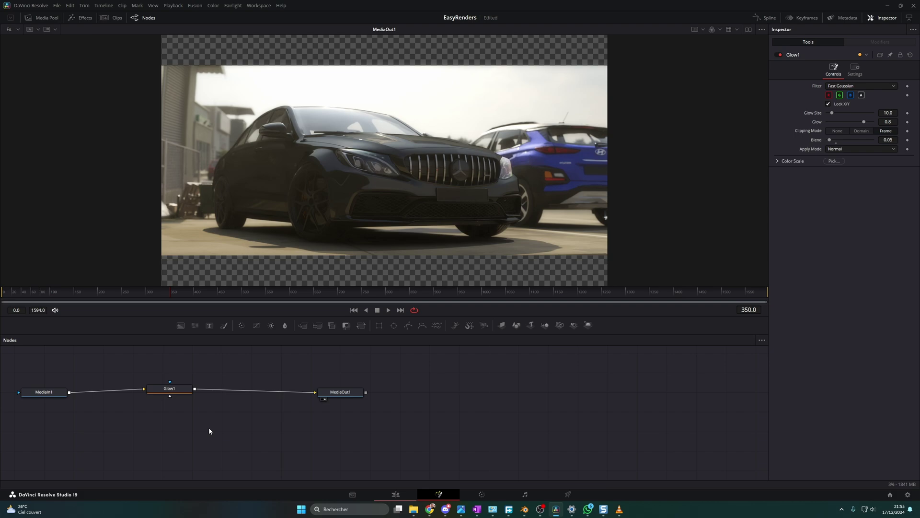
- Search the Fusion tools for "glow" and compare the shot with the Glow1 node disabled and enabled
key(shift+space)
text(glow)
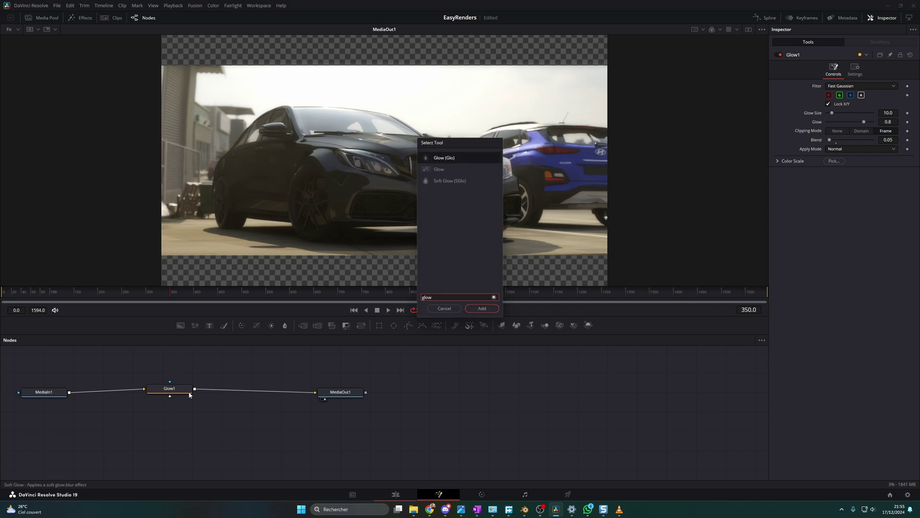
click(470, 310)
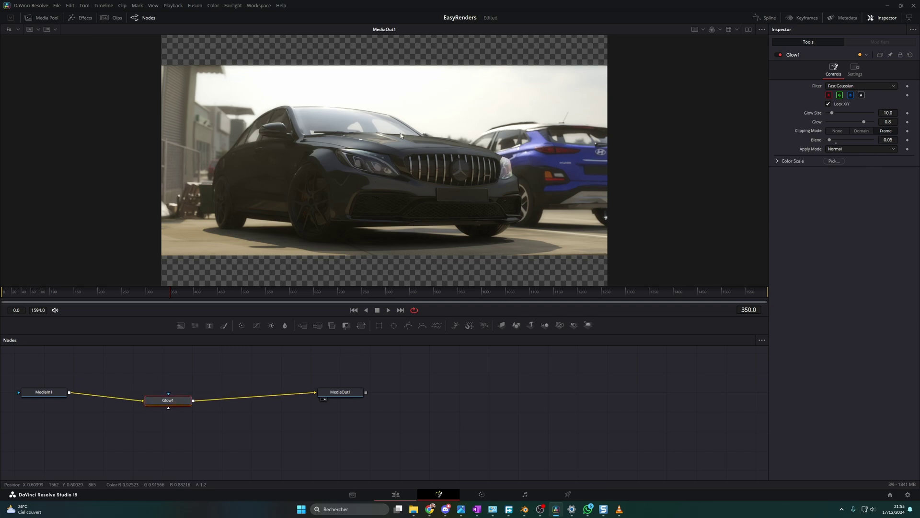
click(779, 56)
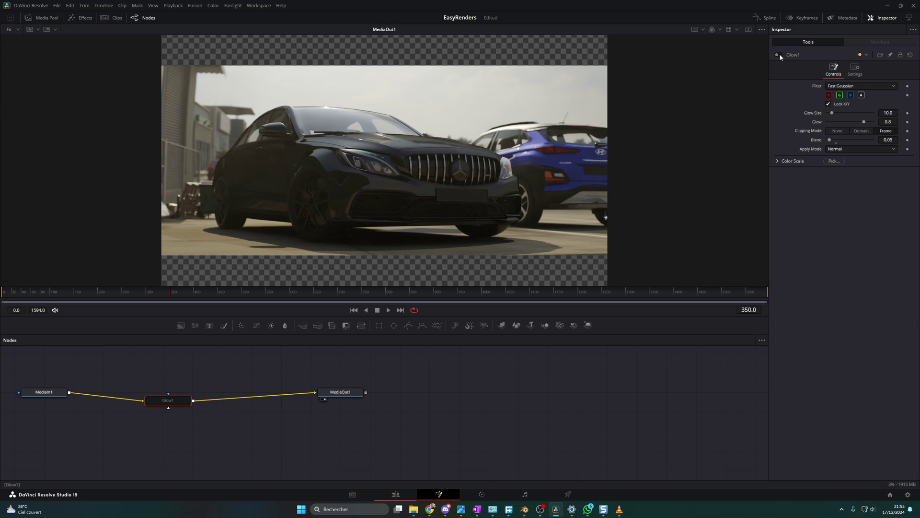
click(780, 56)
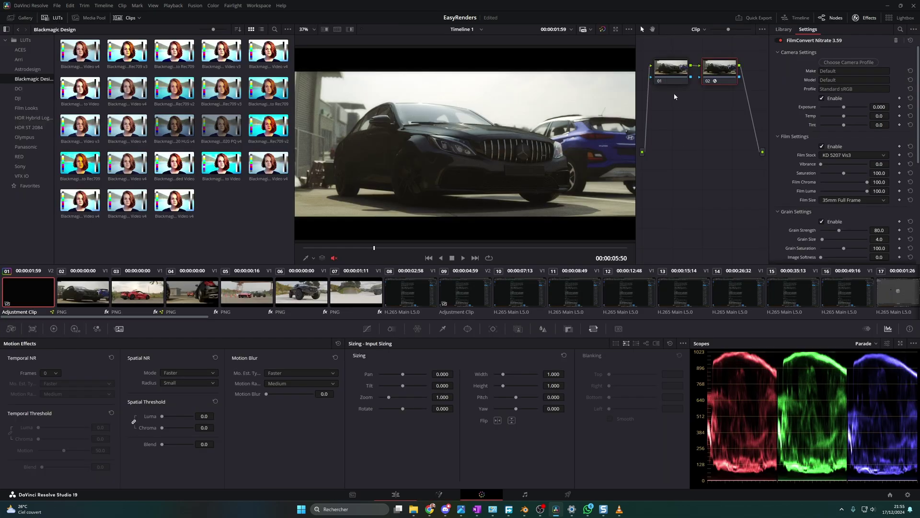
- Inspect the adjustment clip's colour nodes 01 and 02 with the FilmConvert Nitrate settings, and review the graded shots on the edit timeline
click(665, 74)
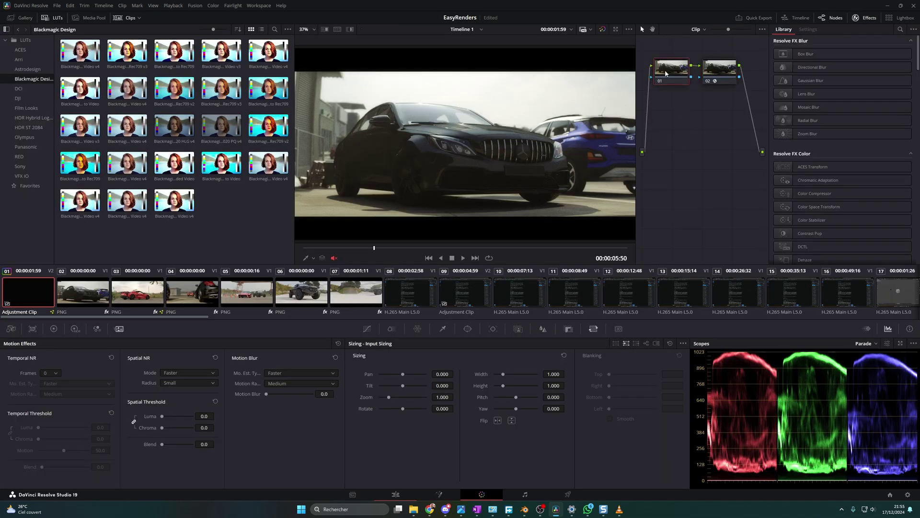
click(722, 75)
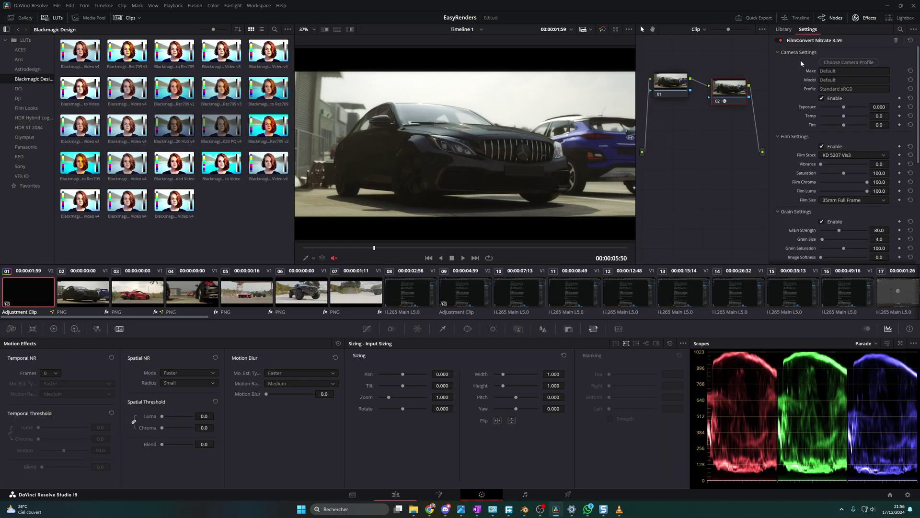
click(395, 494)
click(224, 365)
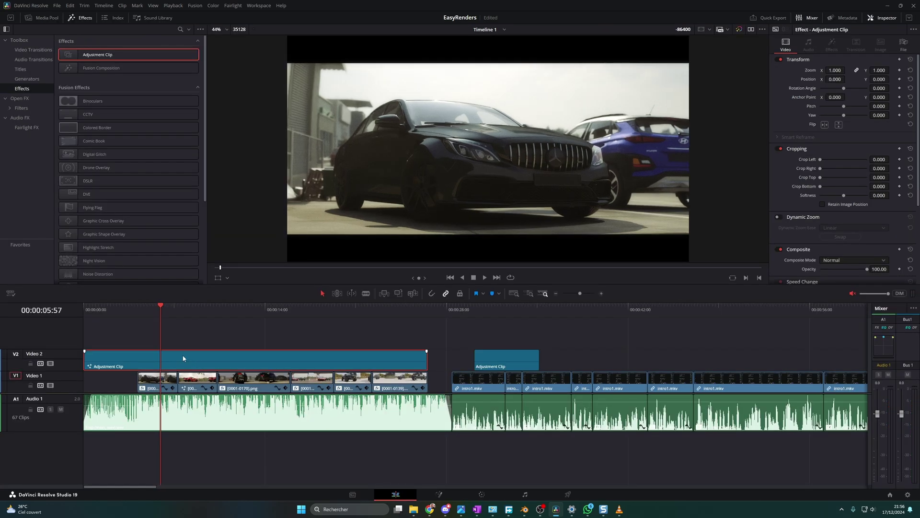
drag(163, 324, 267, 326)
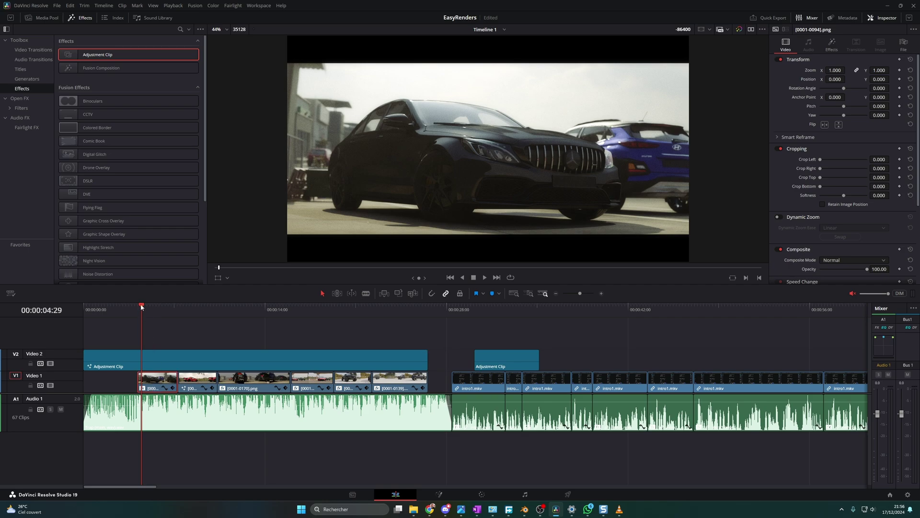
- Disable the Deflicker effect on the [0001-0094].png clip and play the shot from its start to check for flicker
drag(141, 307, 143, 307)
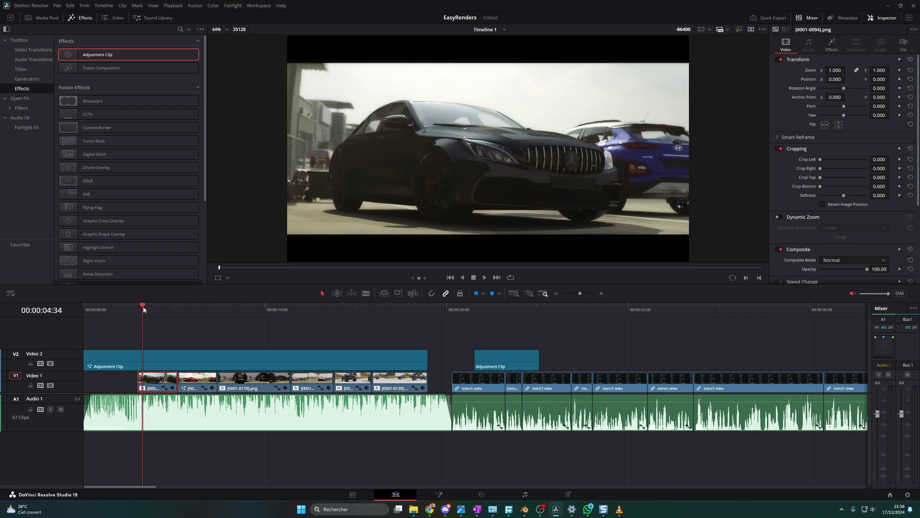
click(832, 44)
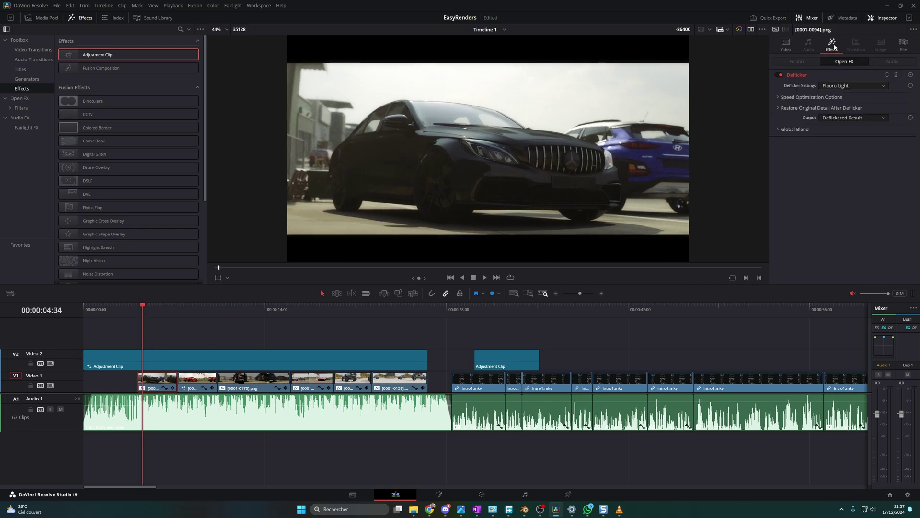
click(779, 75)
drag(142, 308, 139, 308)
key(space)
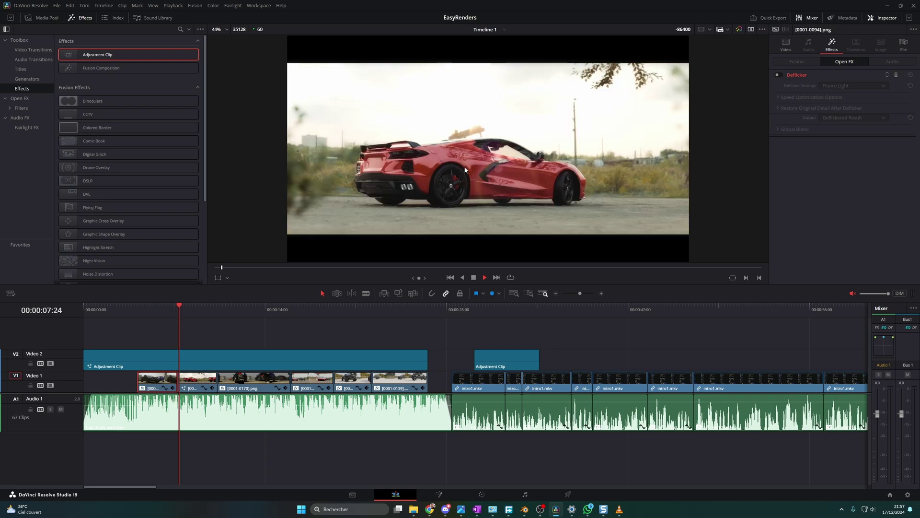
key(space)
- Move the playhead to 00:00:04:37, search the Open FX effects for "def" and try to bring Deflicker onto the timeline
click(144, 310)
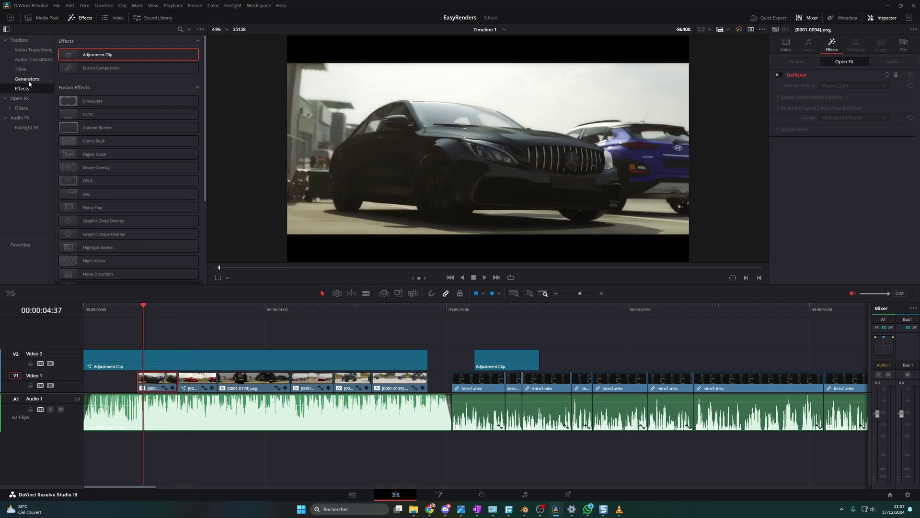
click(20, 98)
click(181, 30)
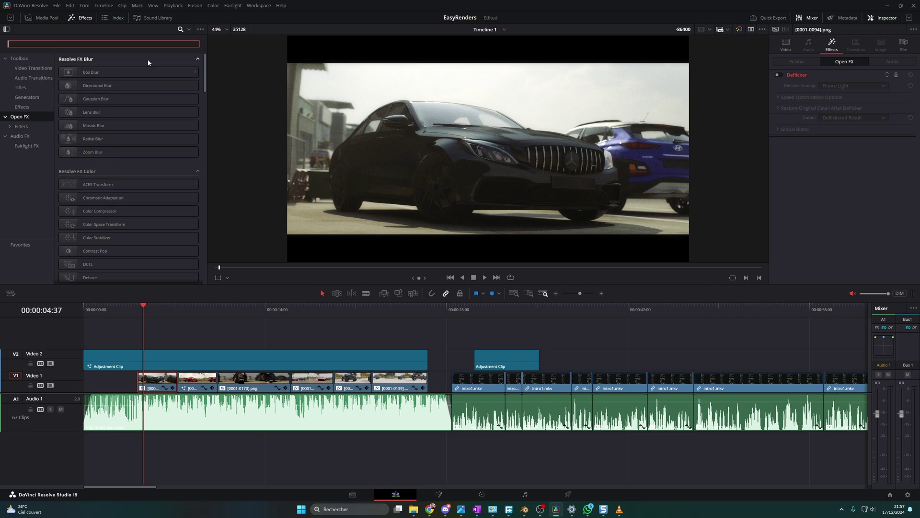
text(def)
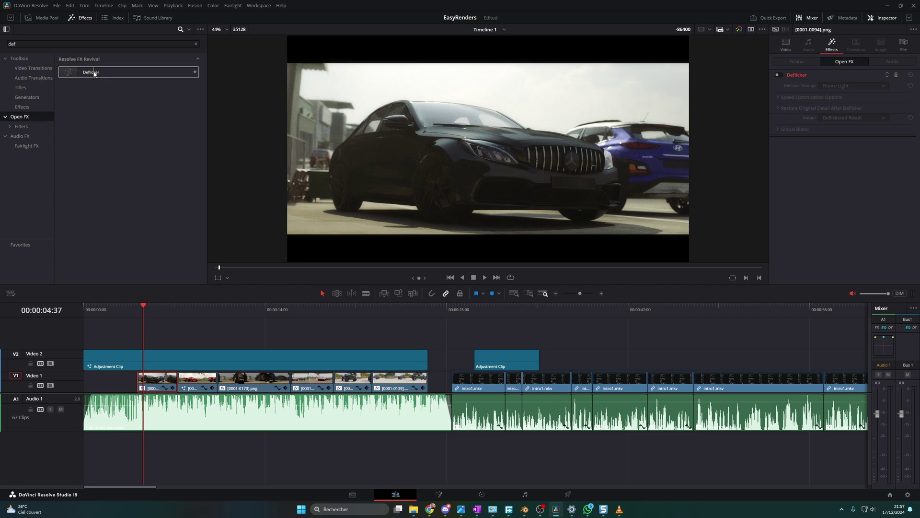
drag(91, 72, 154, 363)
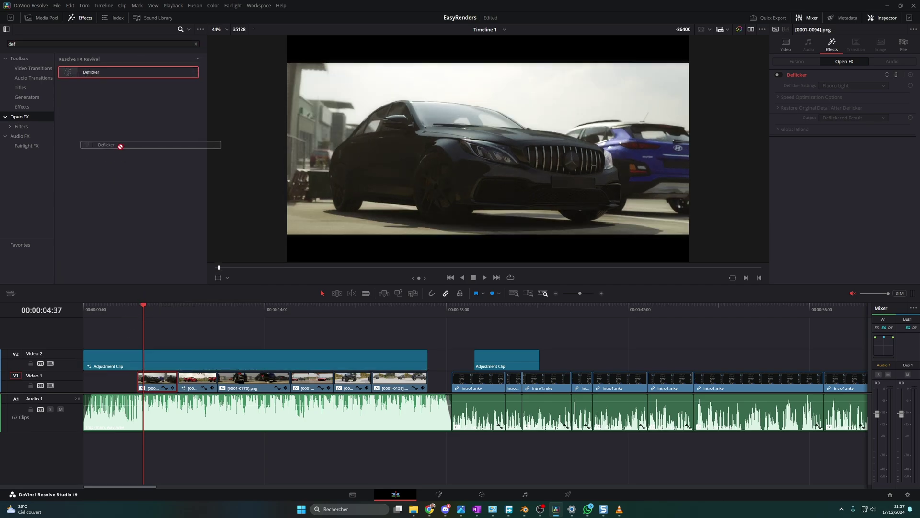
- Re-enable Deflicker on the [0001-0094].png clip and play the shot to 00:00:06:52 to check the result
click(779, 75)
key(space)
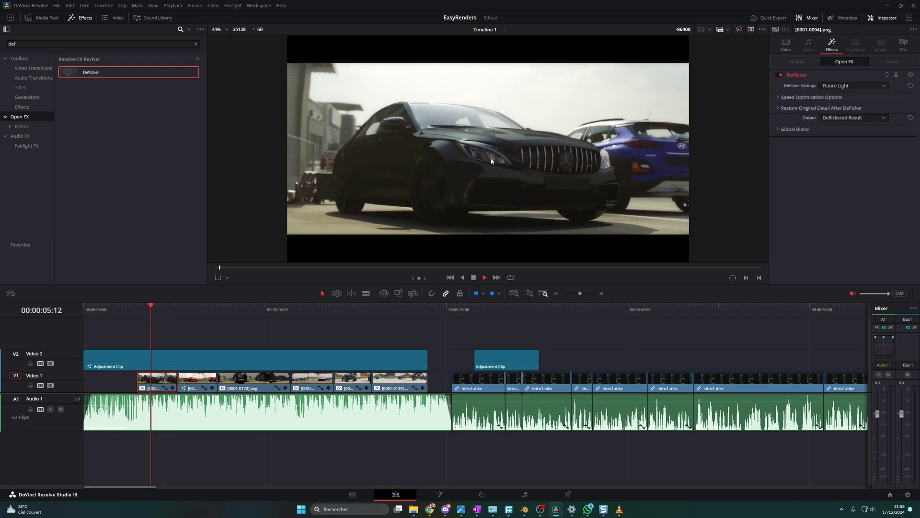
key(space)
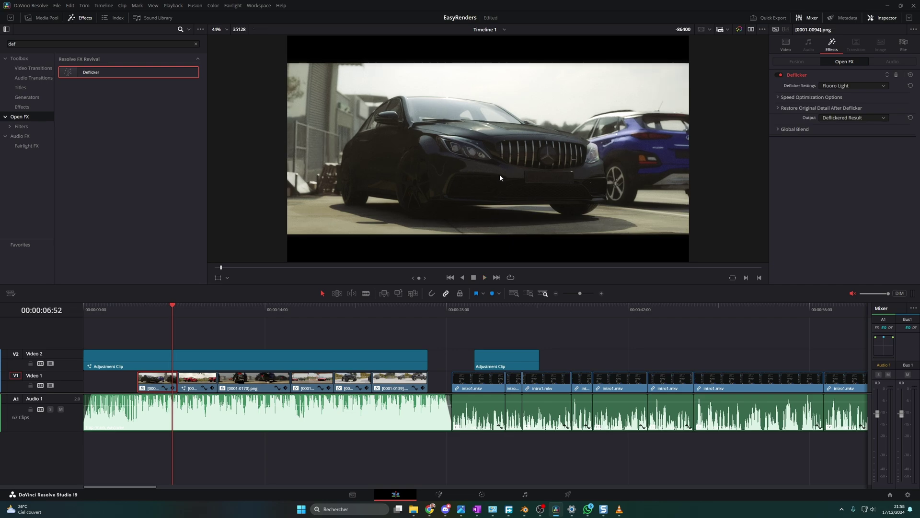